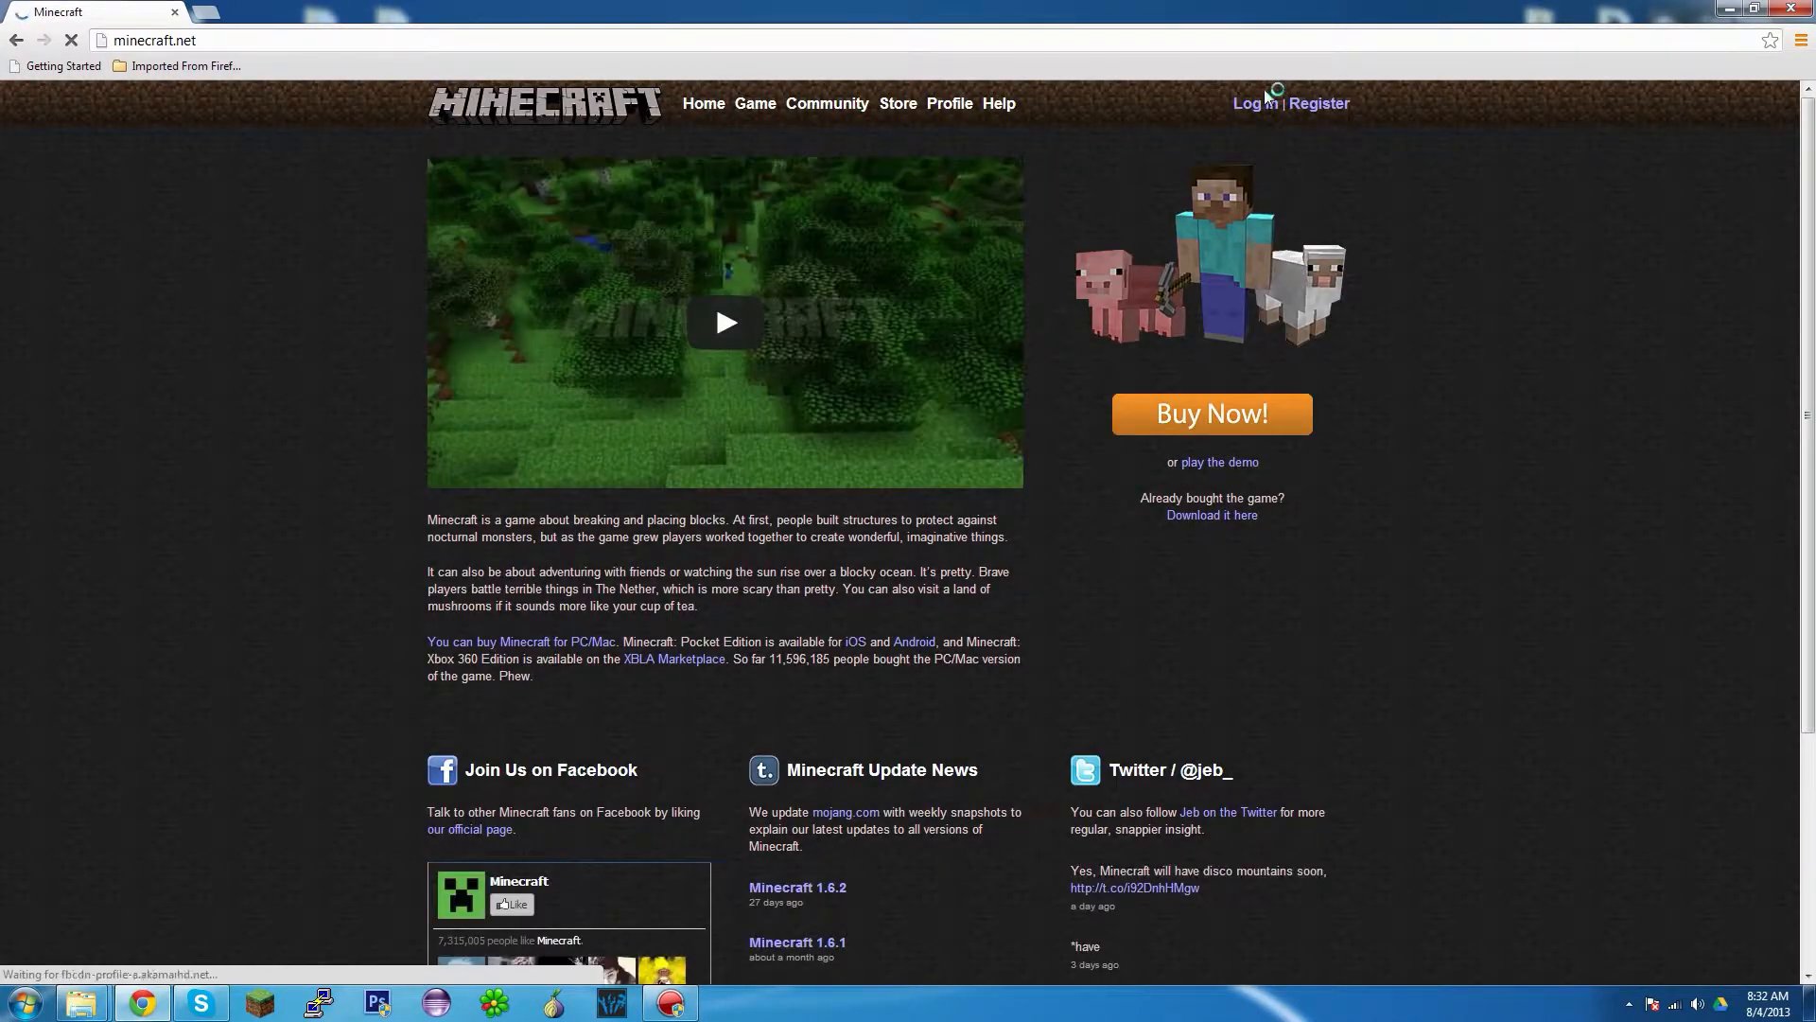
- Download minecraft_server.1.6.2.exe from the Minecraft site's download page and show the file in its folder
{"action": "left_click", "coordinate": [1226, 518]}
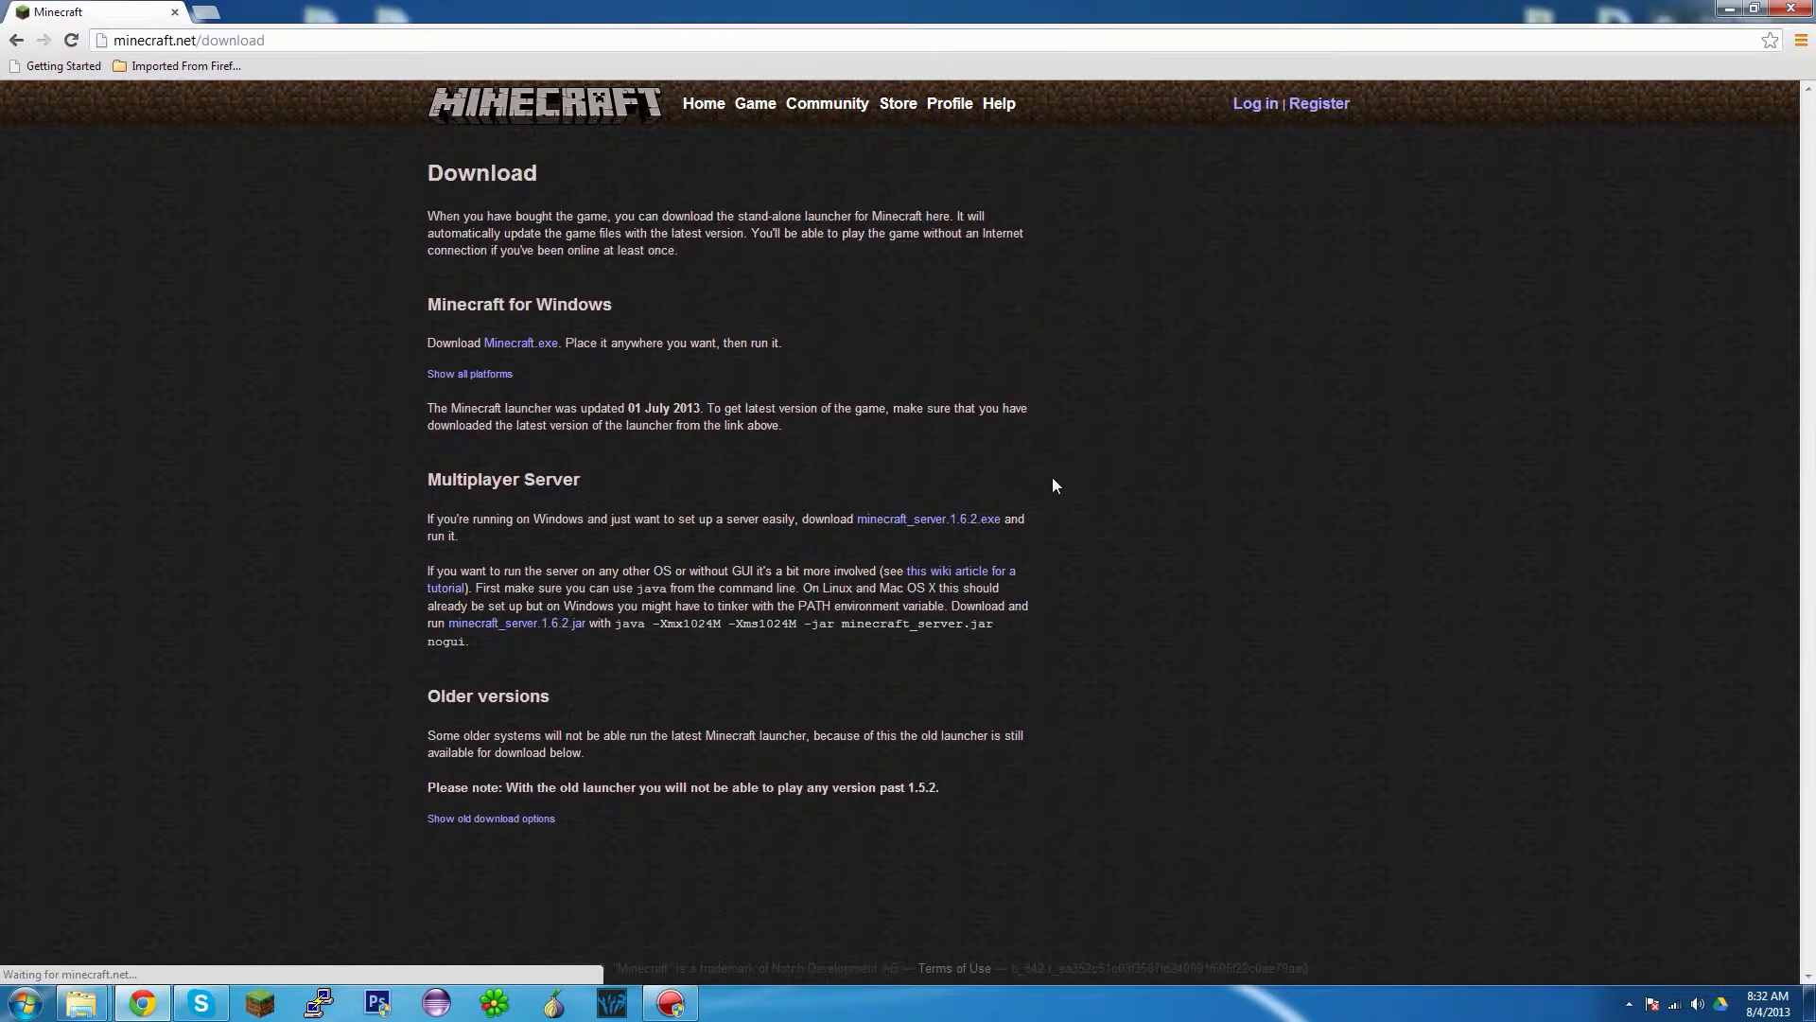
{"action": "left_click", "coordinate": [932, 520]}
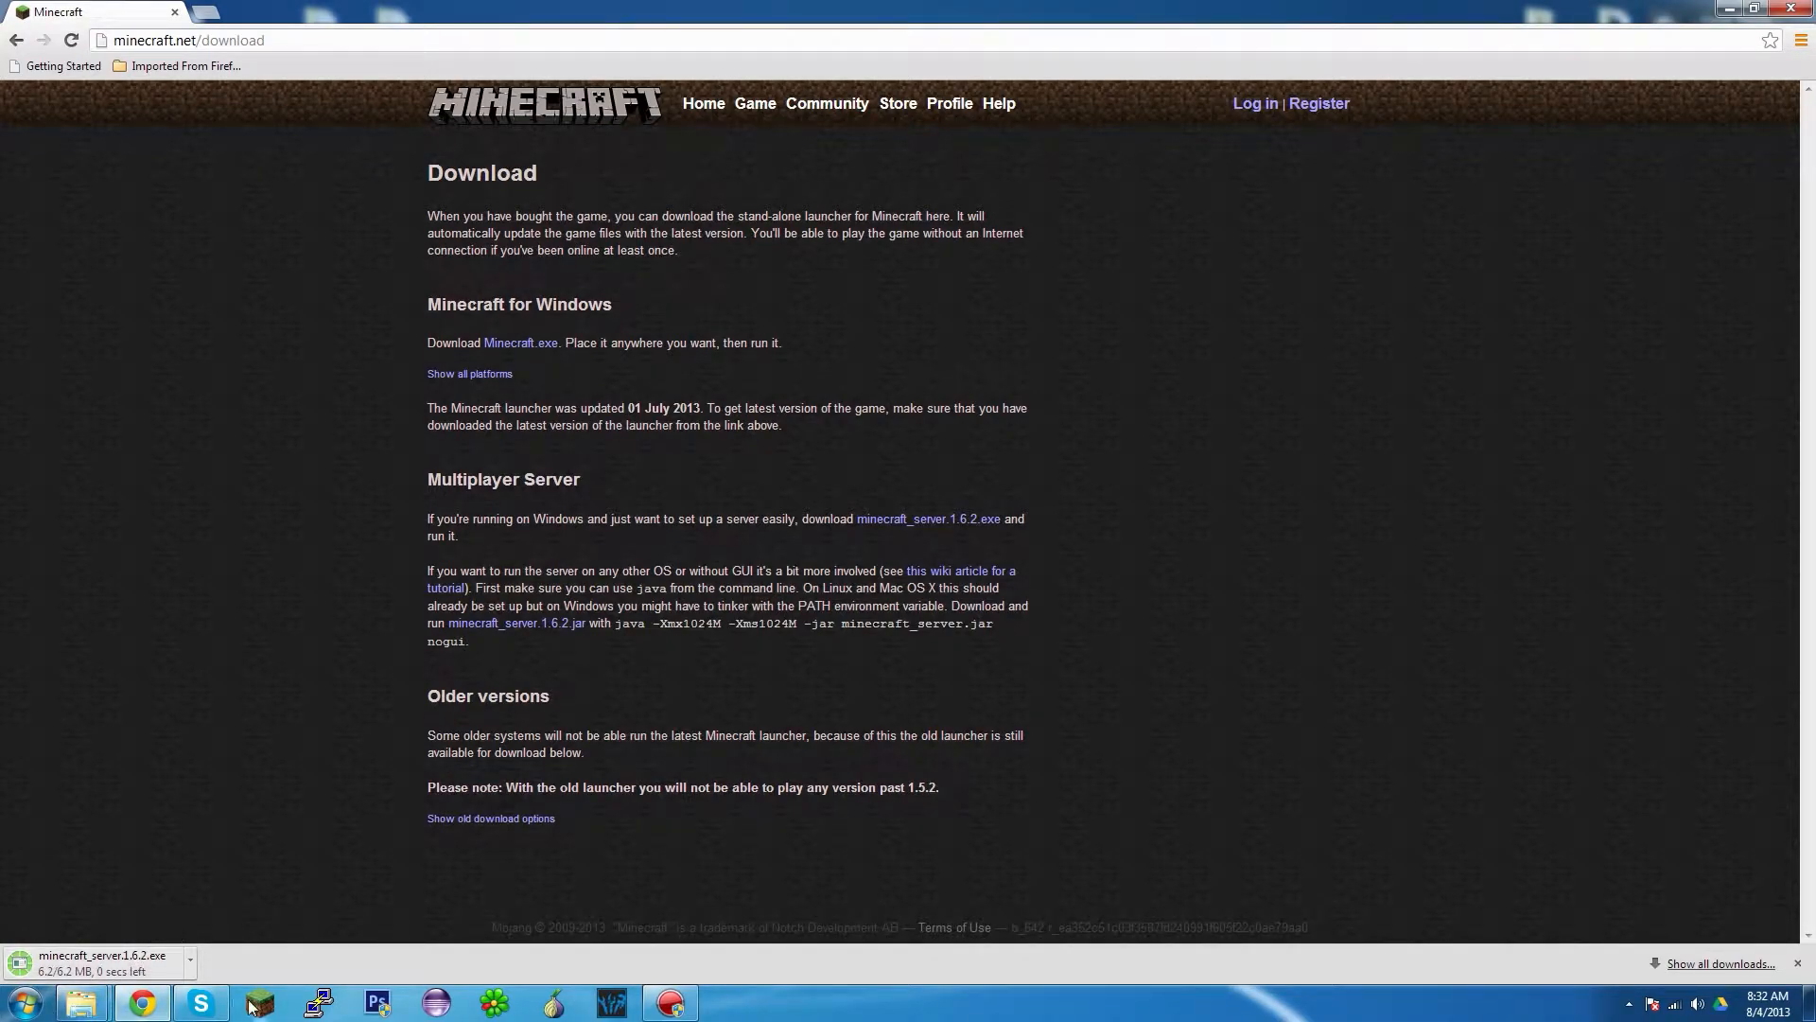
{"action": "left_click", "coordinate": [190, 960]}
{"action": "left_click", "coordinate": [236, 908]}
{"action": "mouse_move", "coordinate": [81, 1001]}
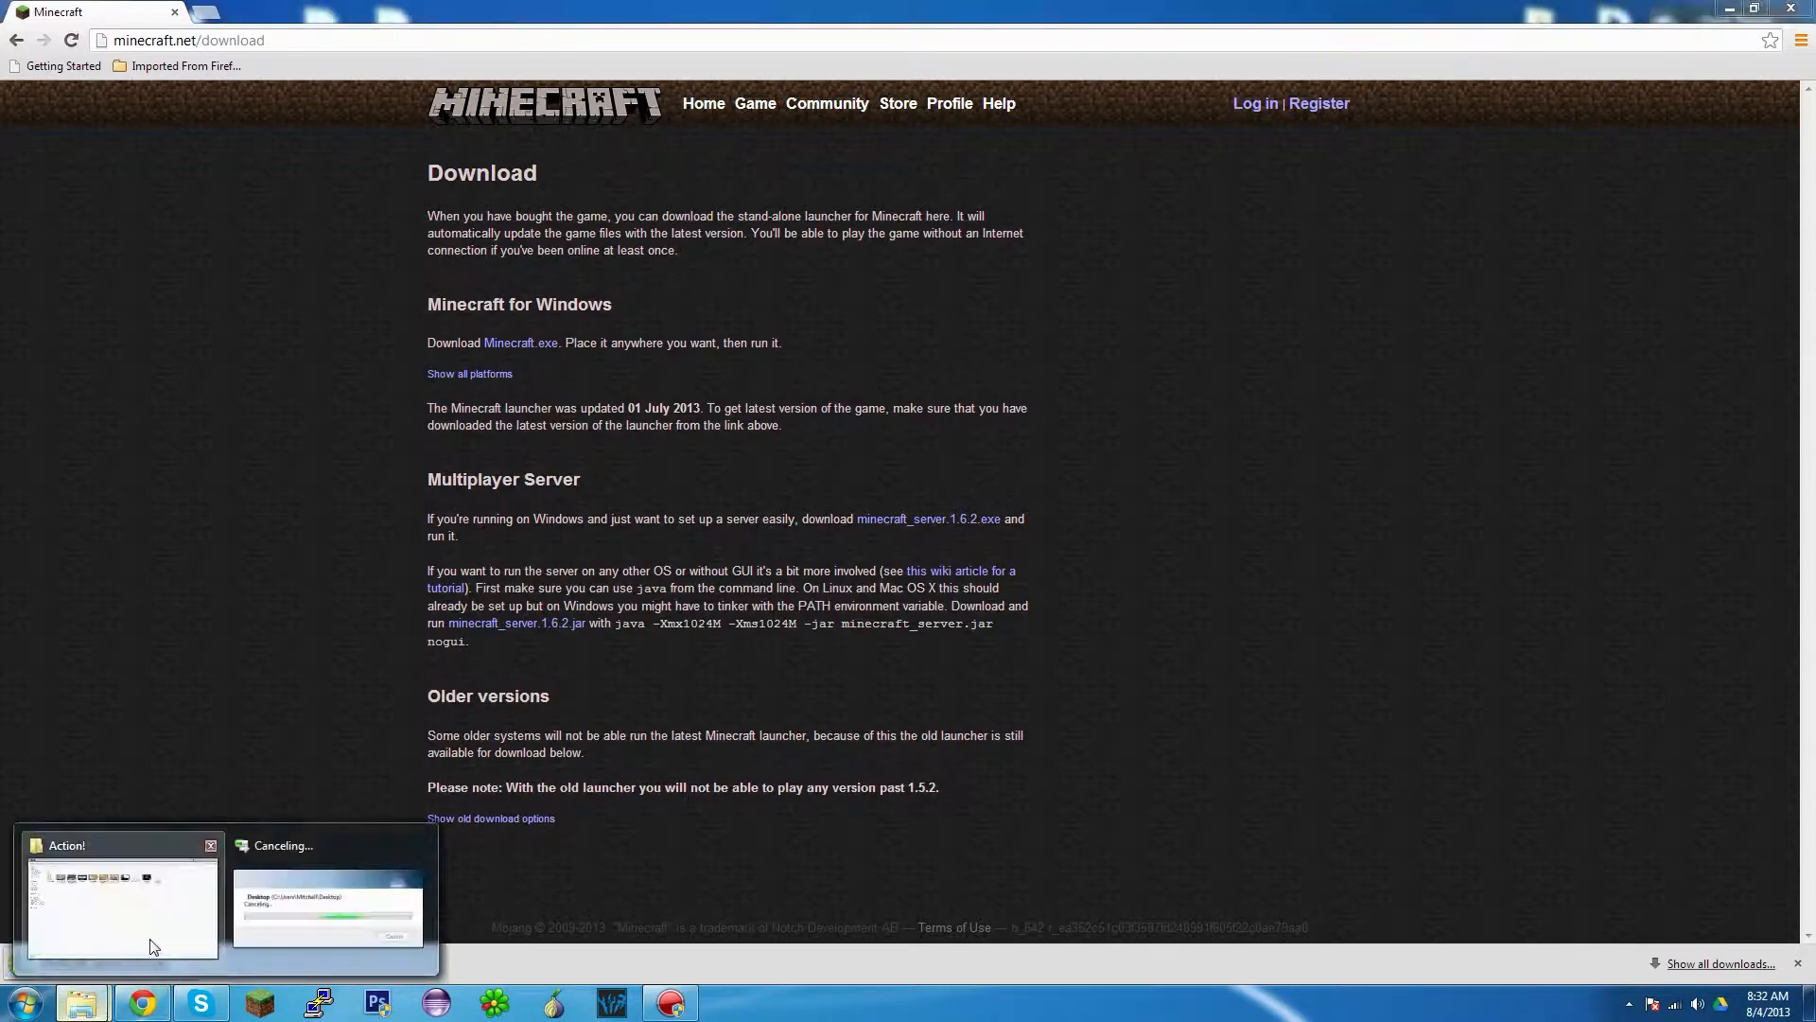
{"action": "left_click", "coordinate": [210, 844]}
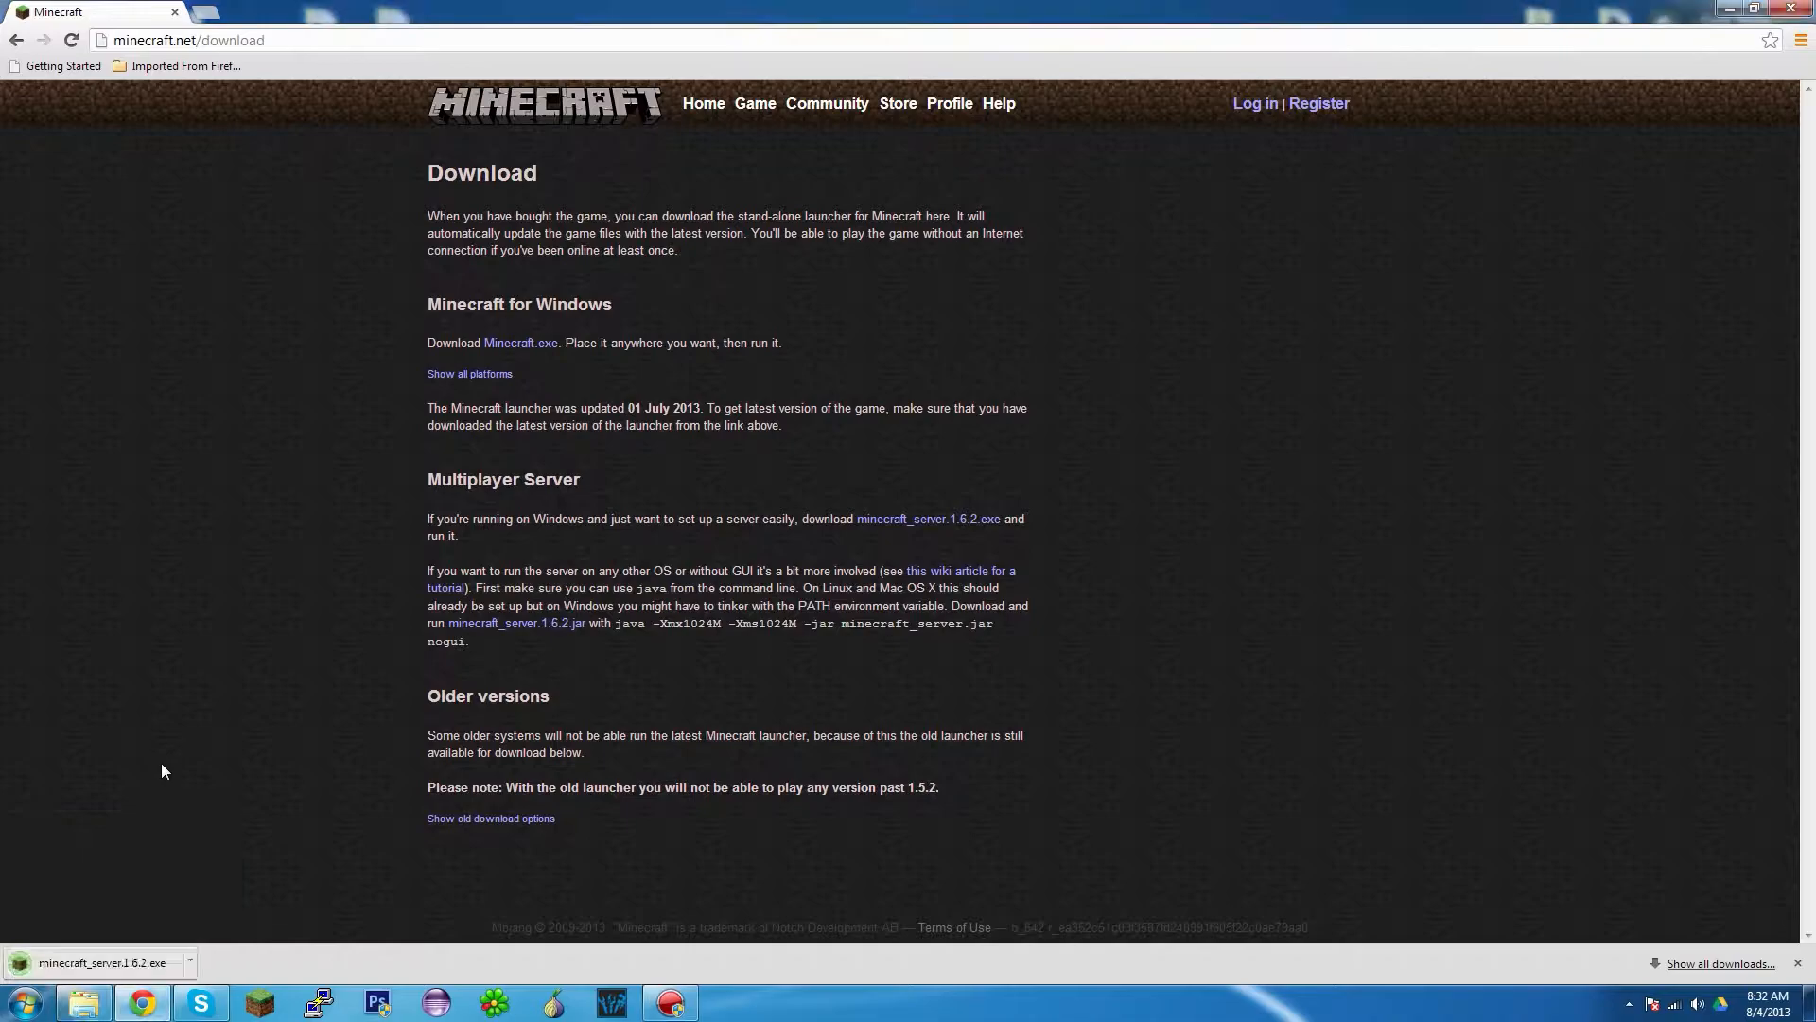
{"action": "left_click", "coordinate": [192, 958]}
{"action": "left_click", "coordinate": [232, 900]}
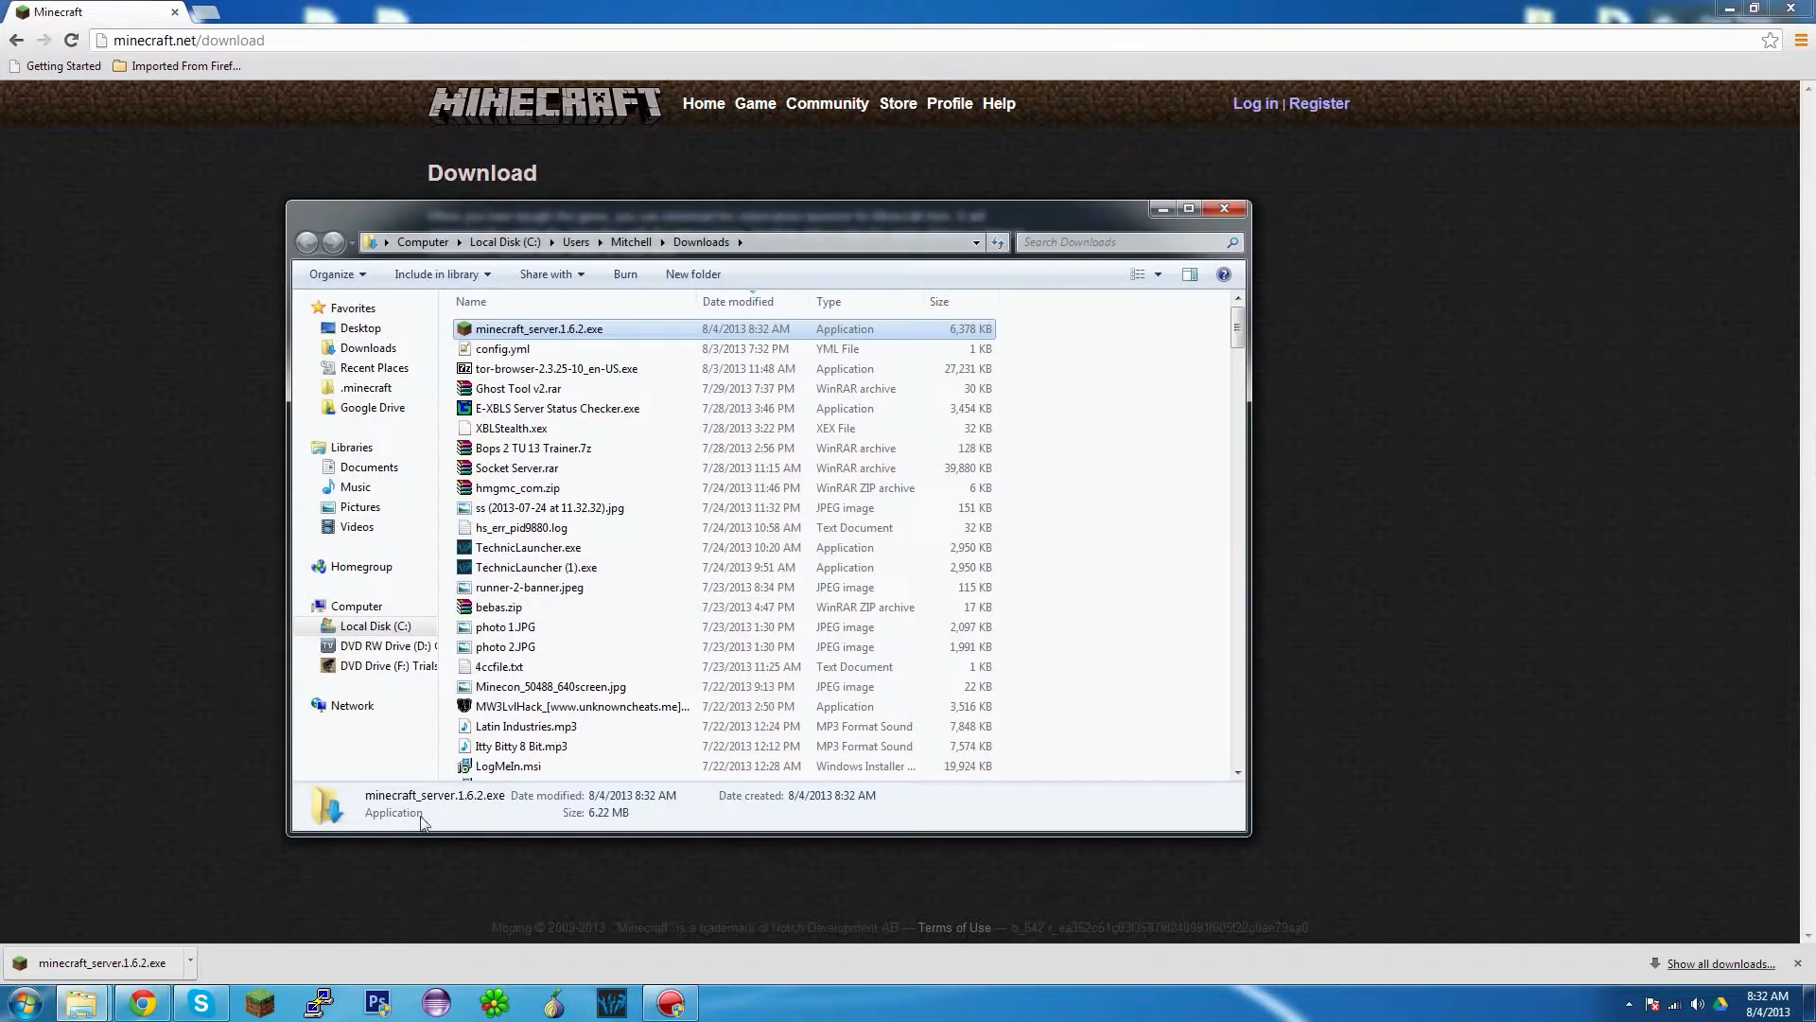
- Copy the downloaded minecraft_server.1.6.2.exe and create a folder named Default Minecraft Server on the desktop
{"action": "right_click", "coordinate": [558, 328]}
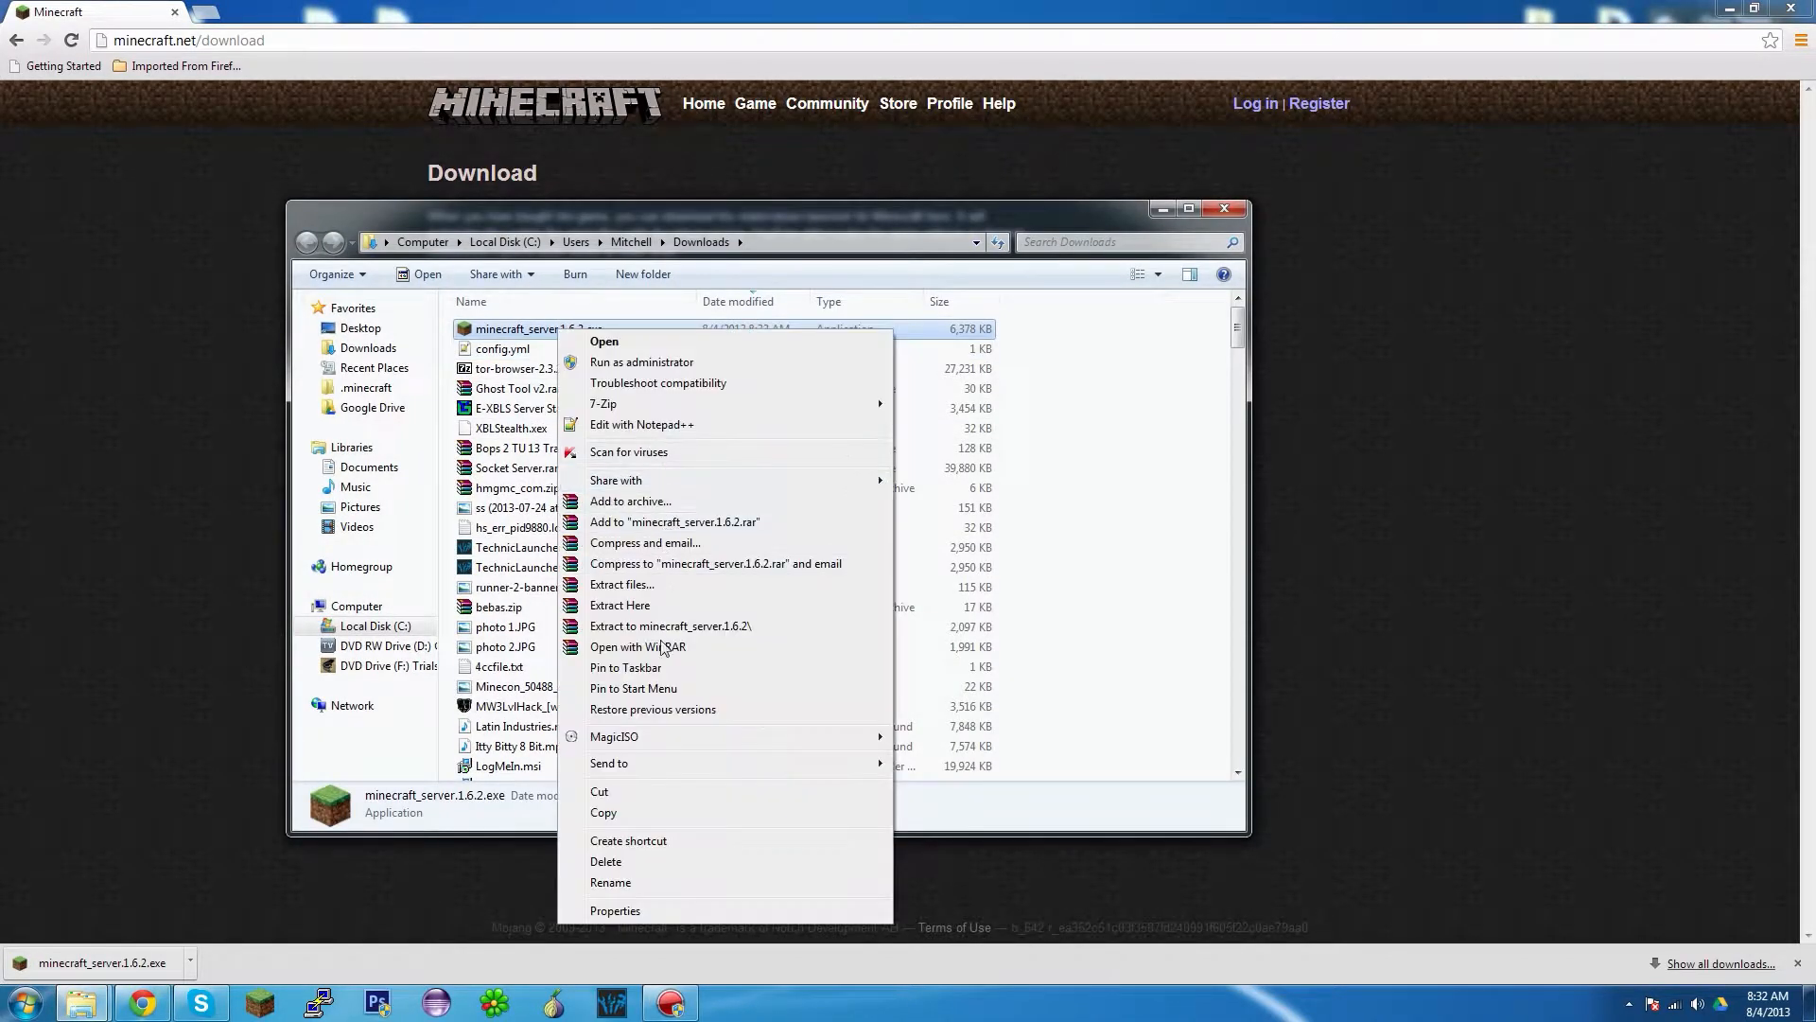
{"action": "left_click", "coordinate": [631, 808]}
{"action": "left_click", "coordinate": [1030, 510]}
{"action": "left_click", "coordinate": [357, 328]}
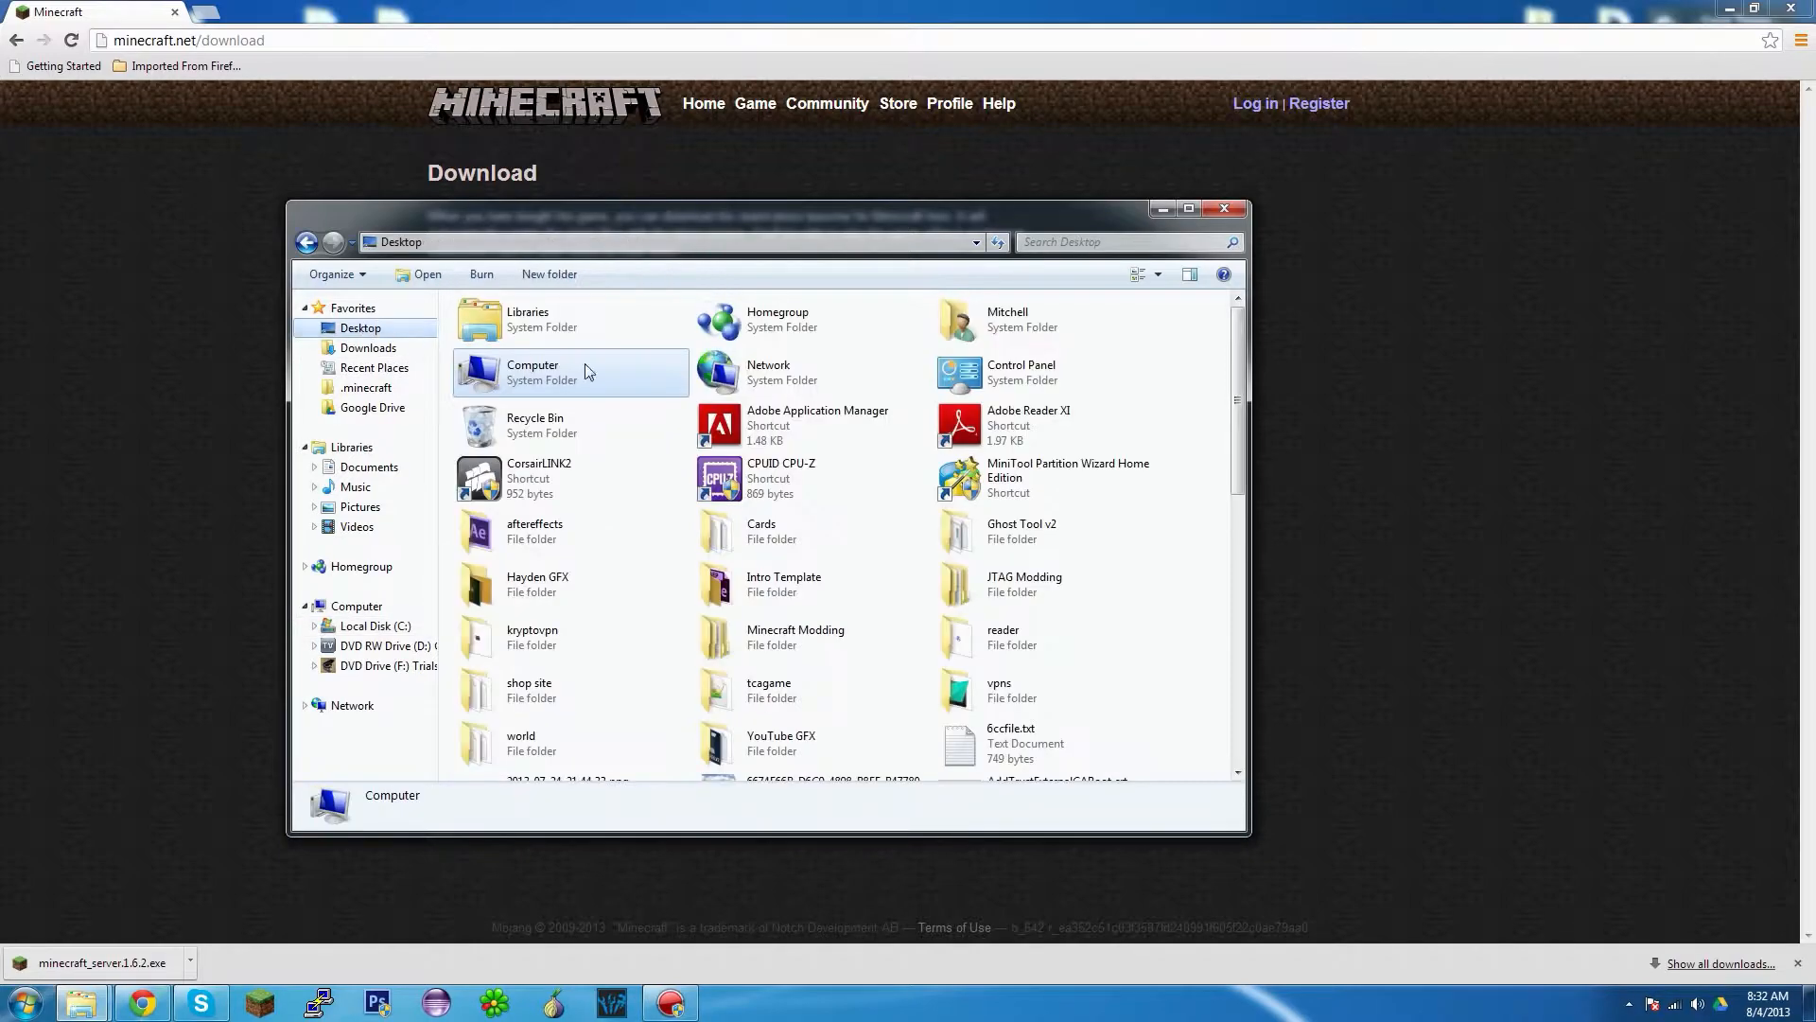
{"action": "left_click", "coordinate": [1189, 602]}
{"action": "right_click", "coordinate": [1240, 560]}
{"action": "right_click", "coordinate": [1127, 615]}
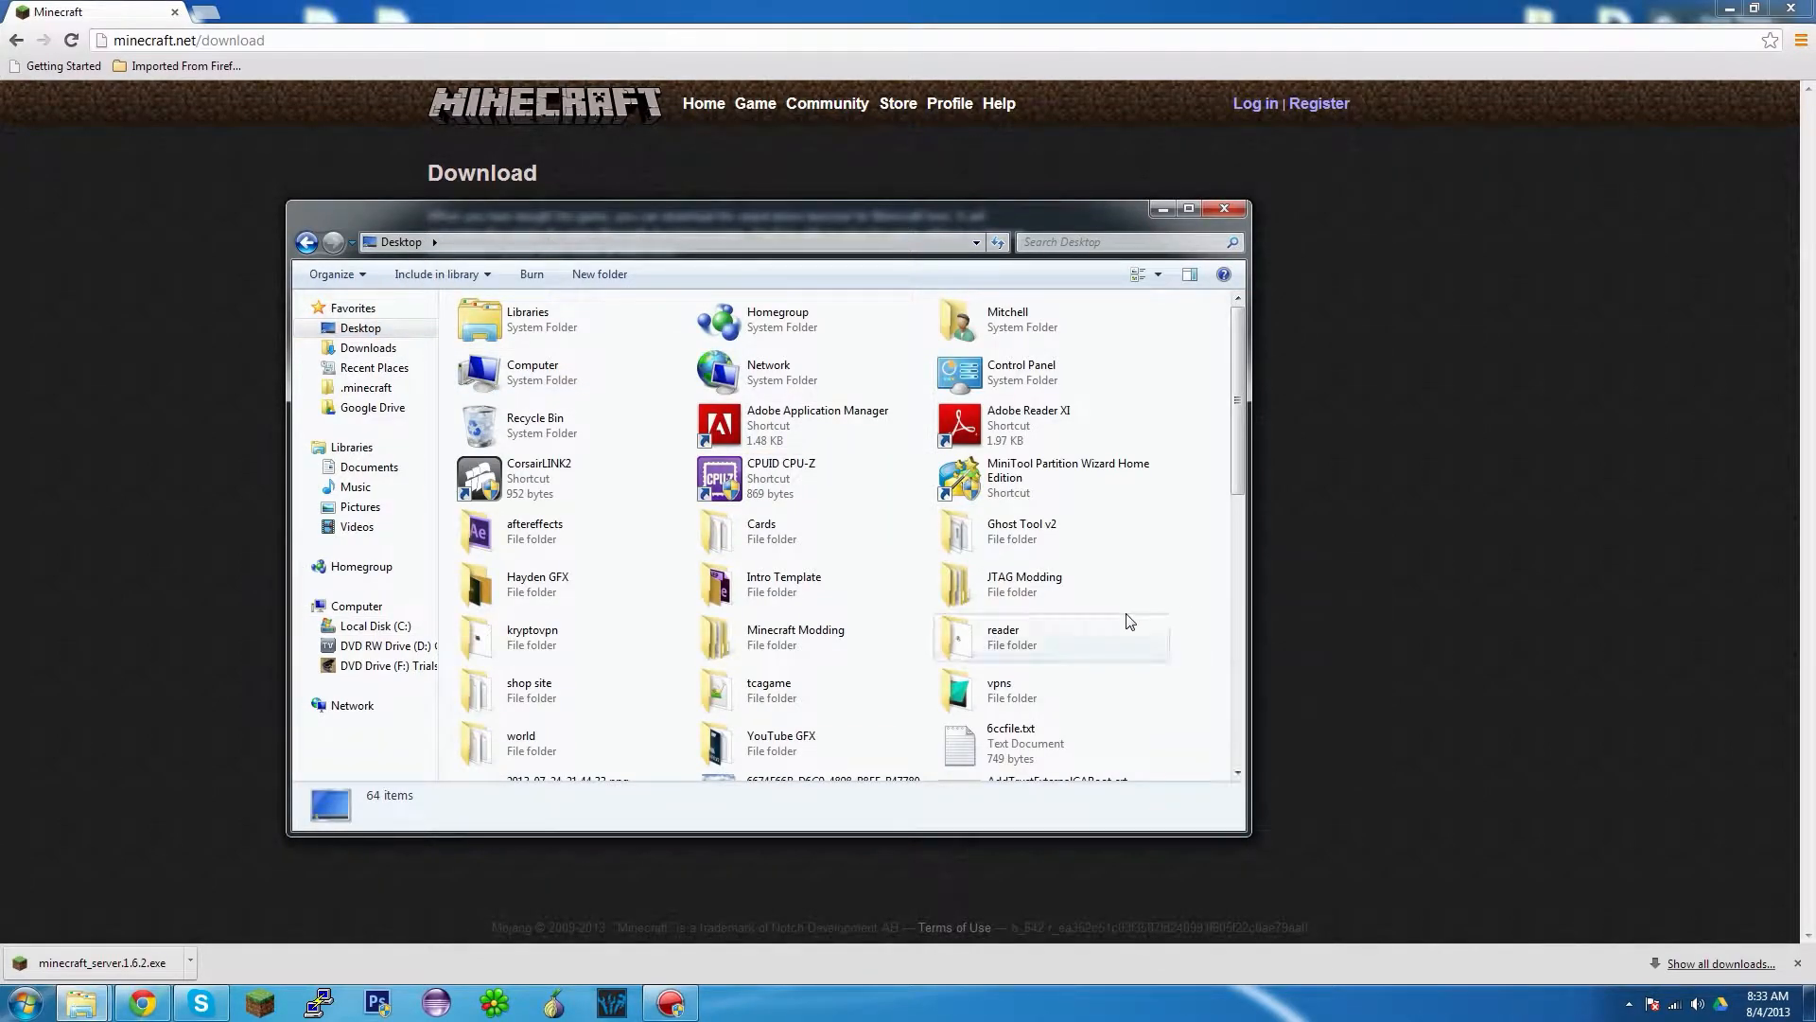
{"action": "mouse_move", "coordinate": [1194, 813]}
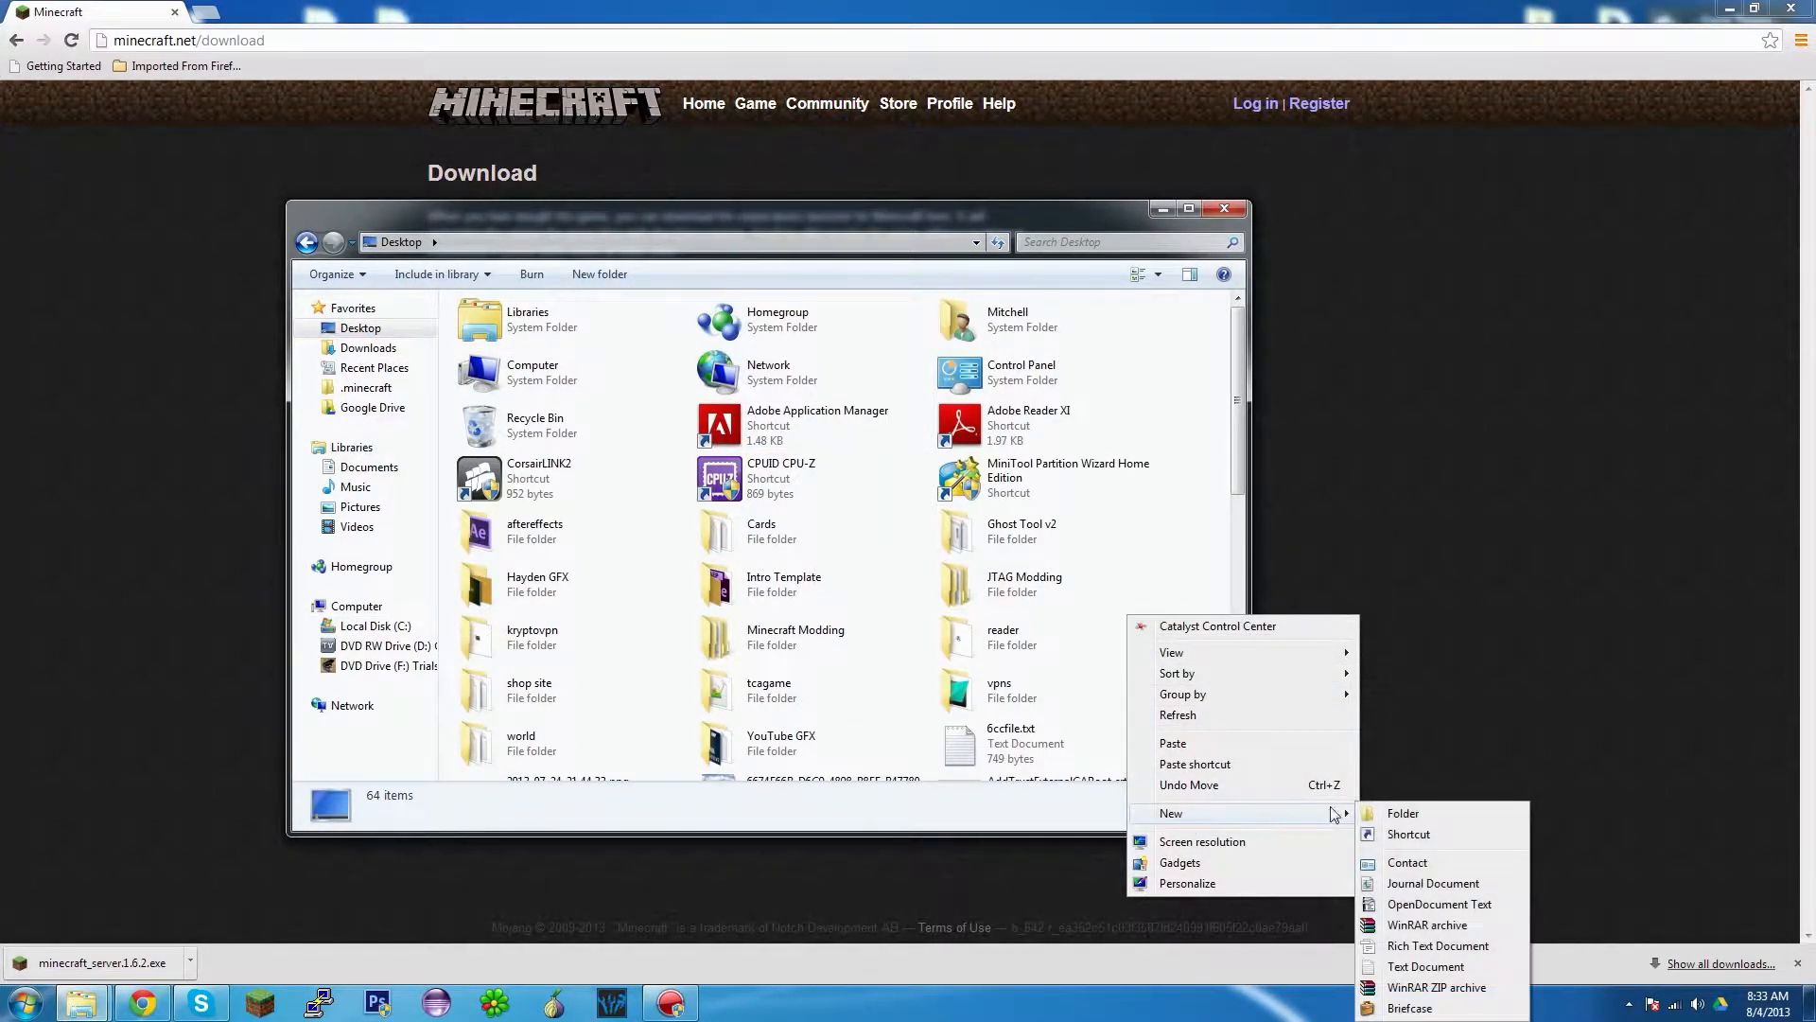
{"action": "left_click", "coordinate": [1398, 812]}
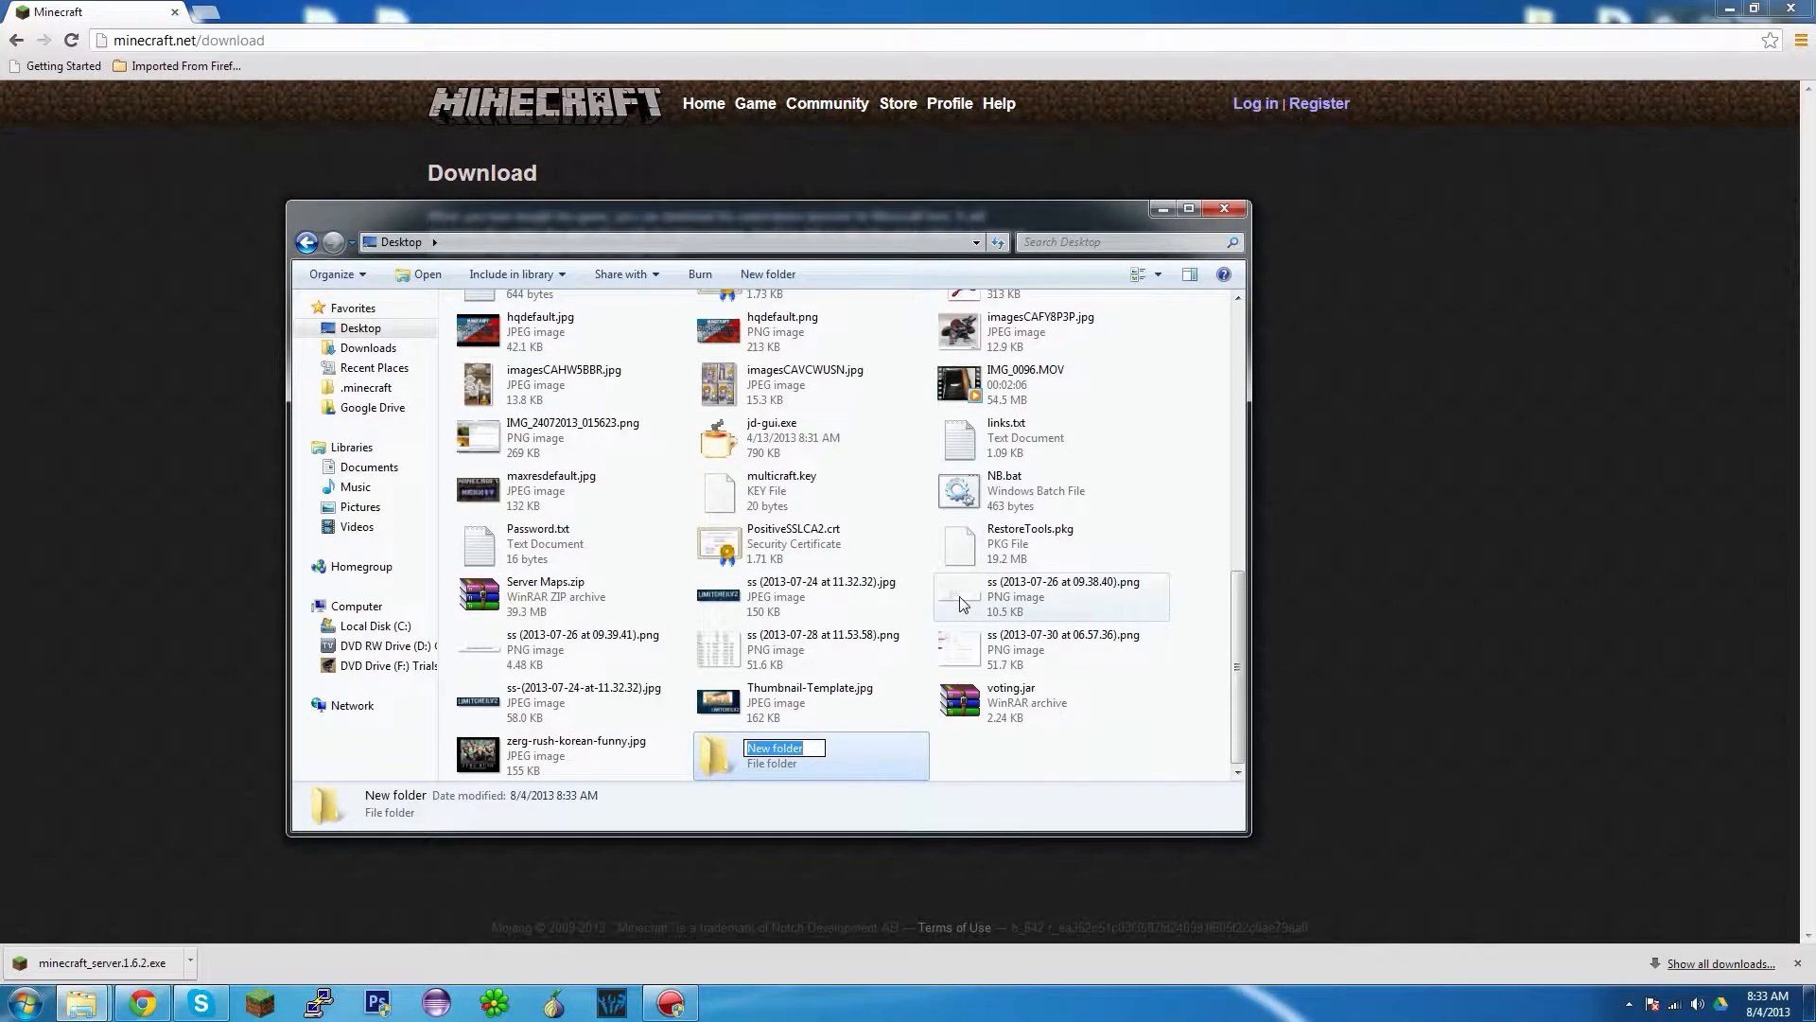
{"action": "type", "text": "Default Minecraft serve"}
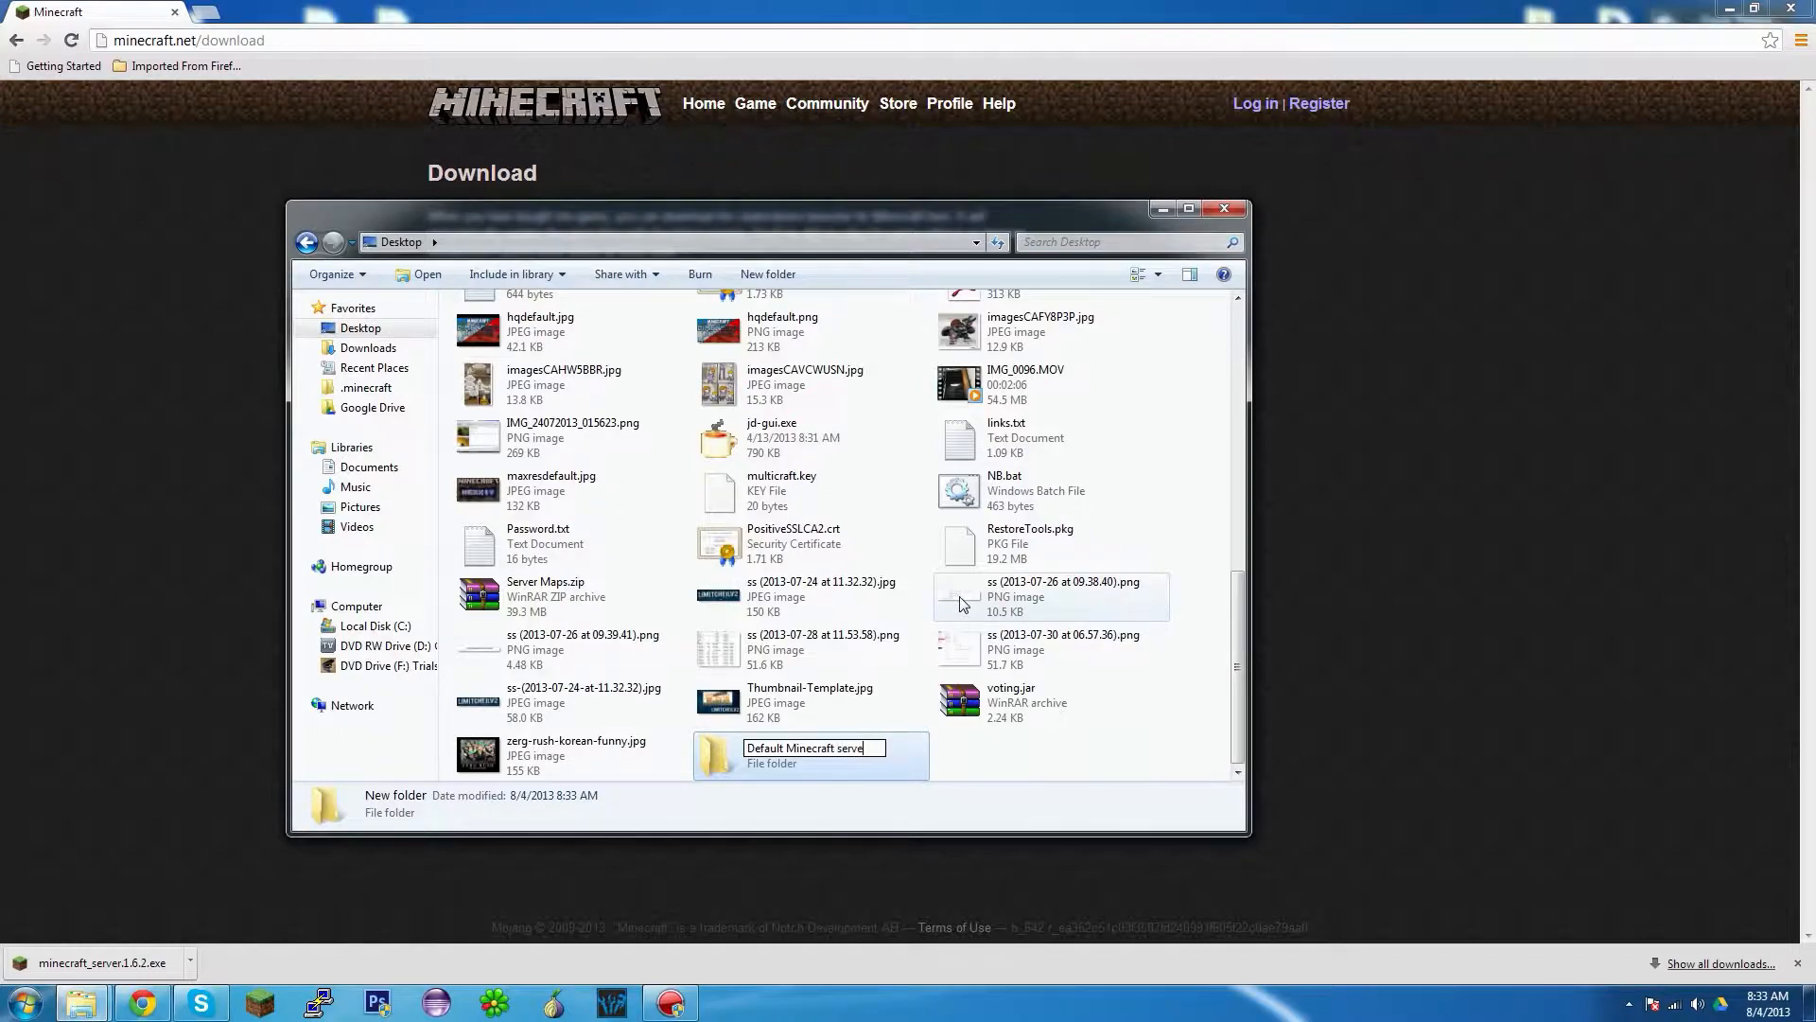
{"action": "type", "text": "r"}
{"action": "key", "text": "Return"}
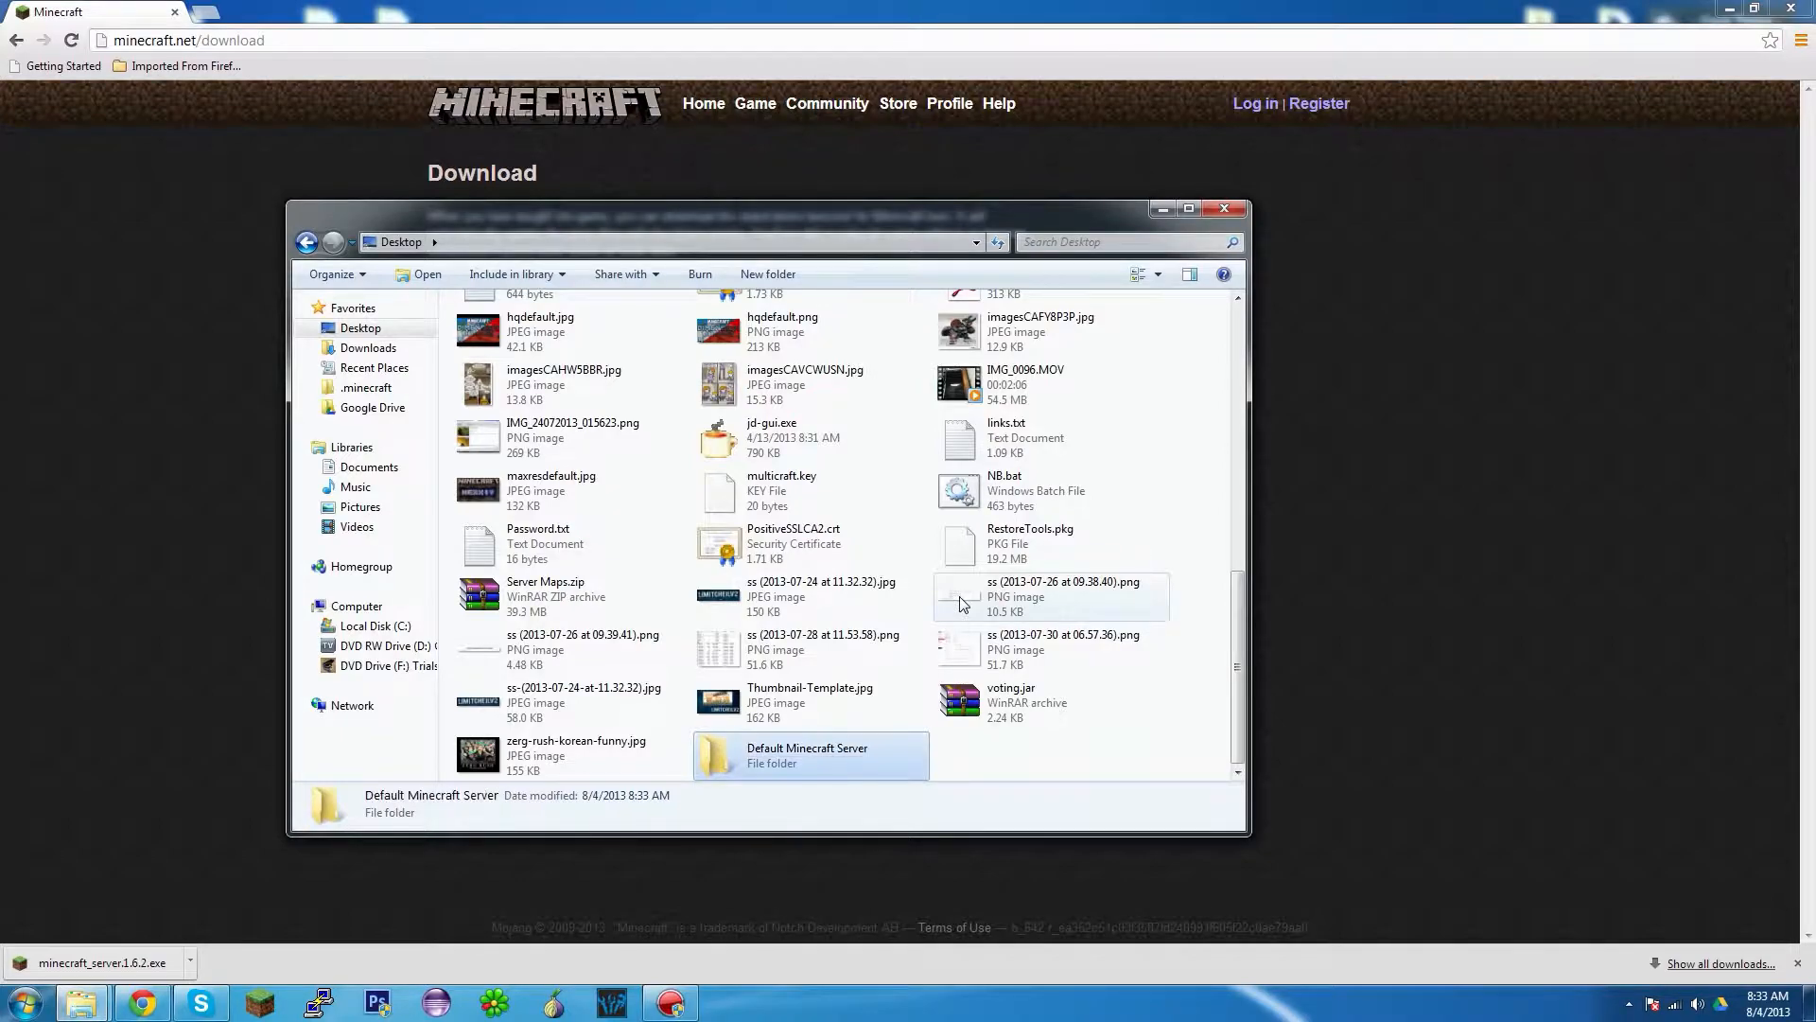
- Paste the copied server file into the Default Minecraft Server folder and close the folder window
{"action": "double_click", "coordinate": [781, 759]}
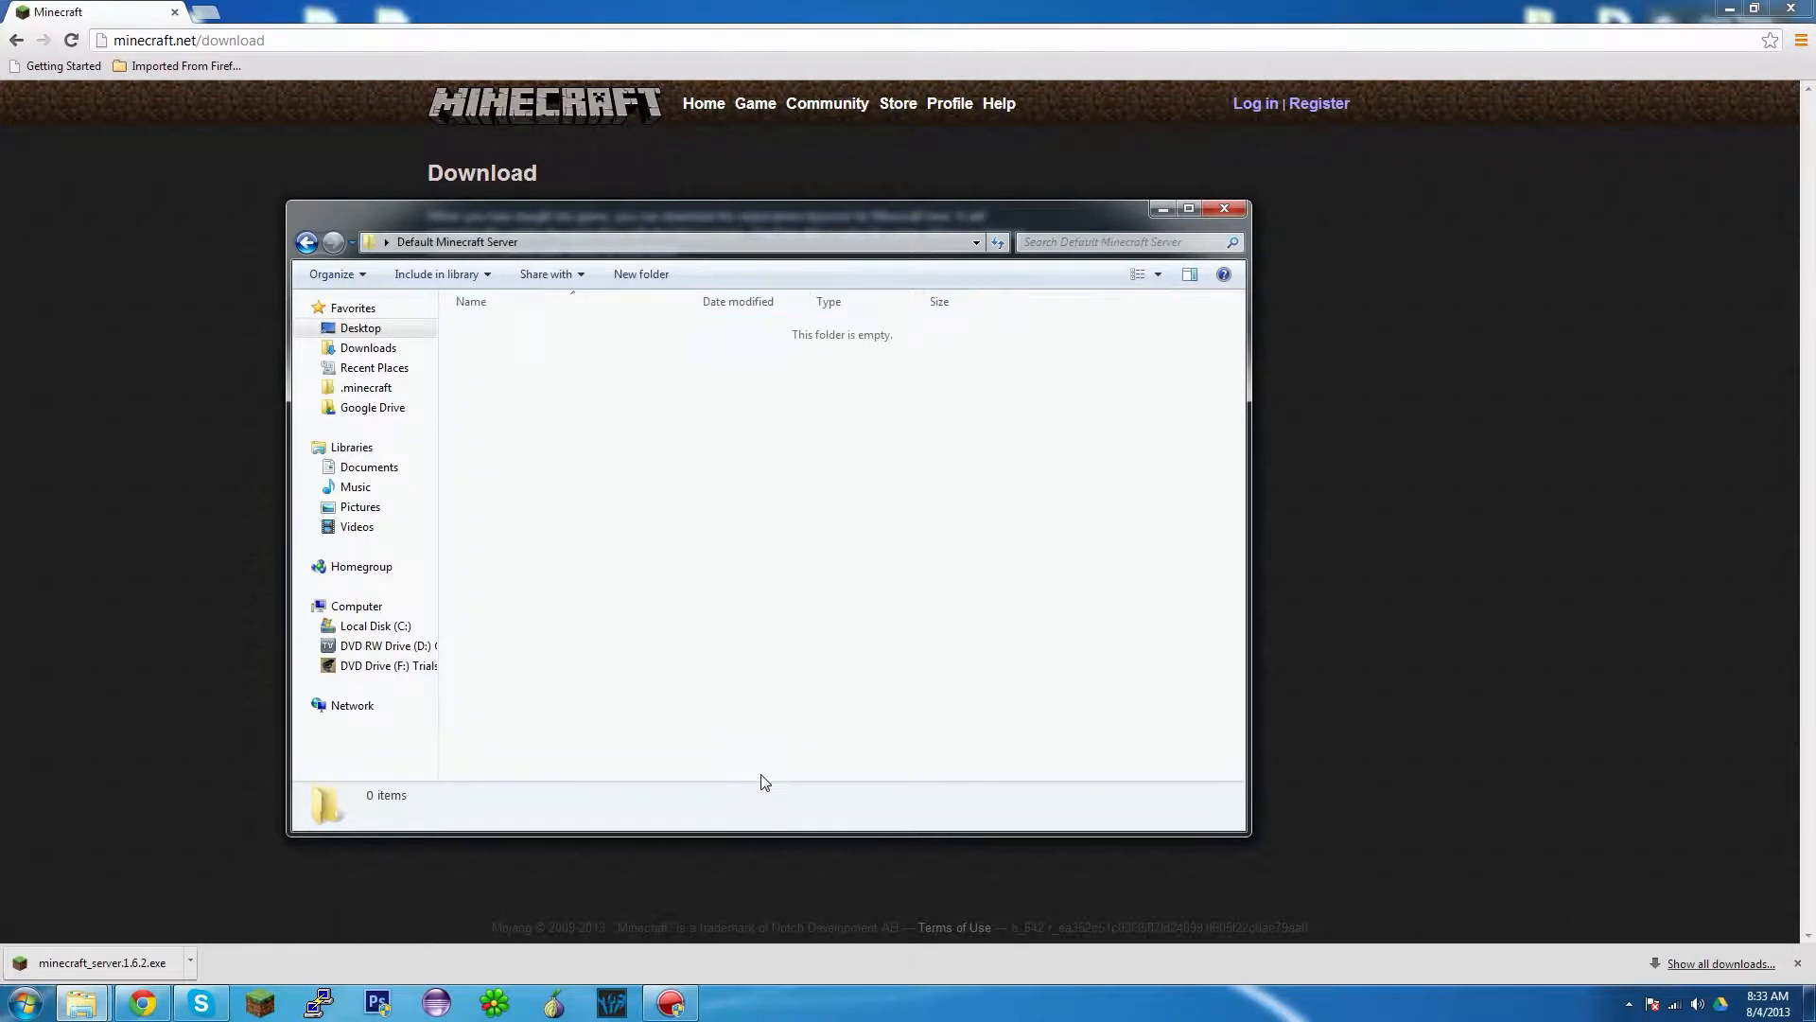
{"action": "right_click", "coordinate": [725, 527]}
{"action": "left_click", "coordinate": [767, 673]}
{"action": "left_click", "coordinate": [632, 412]}
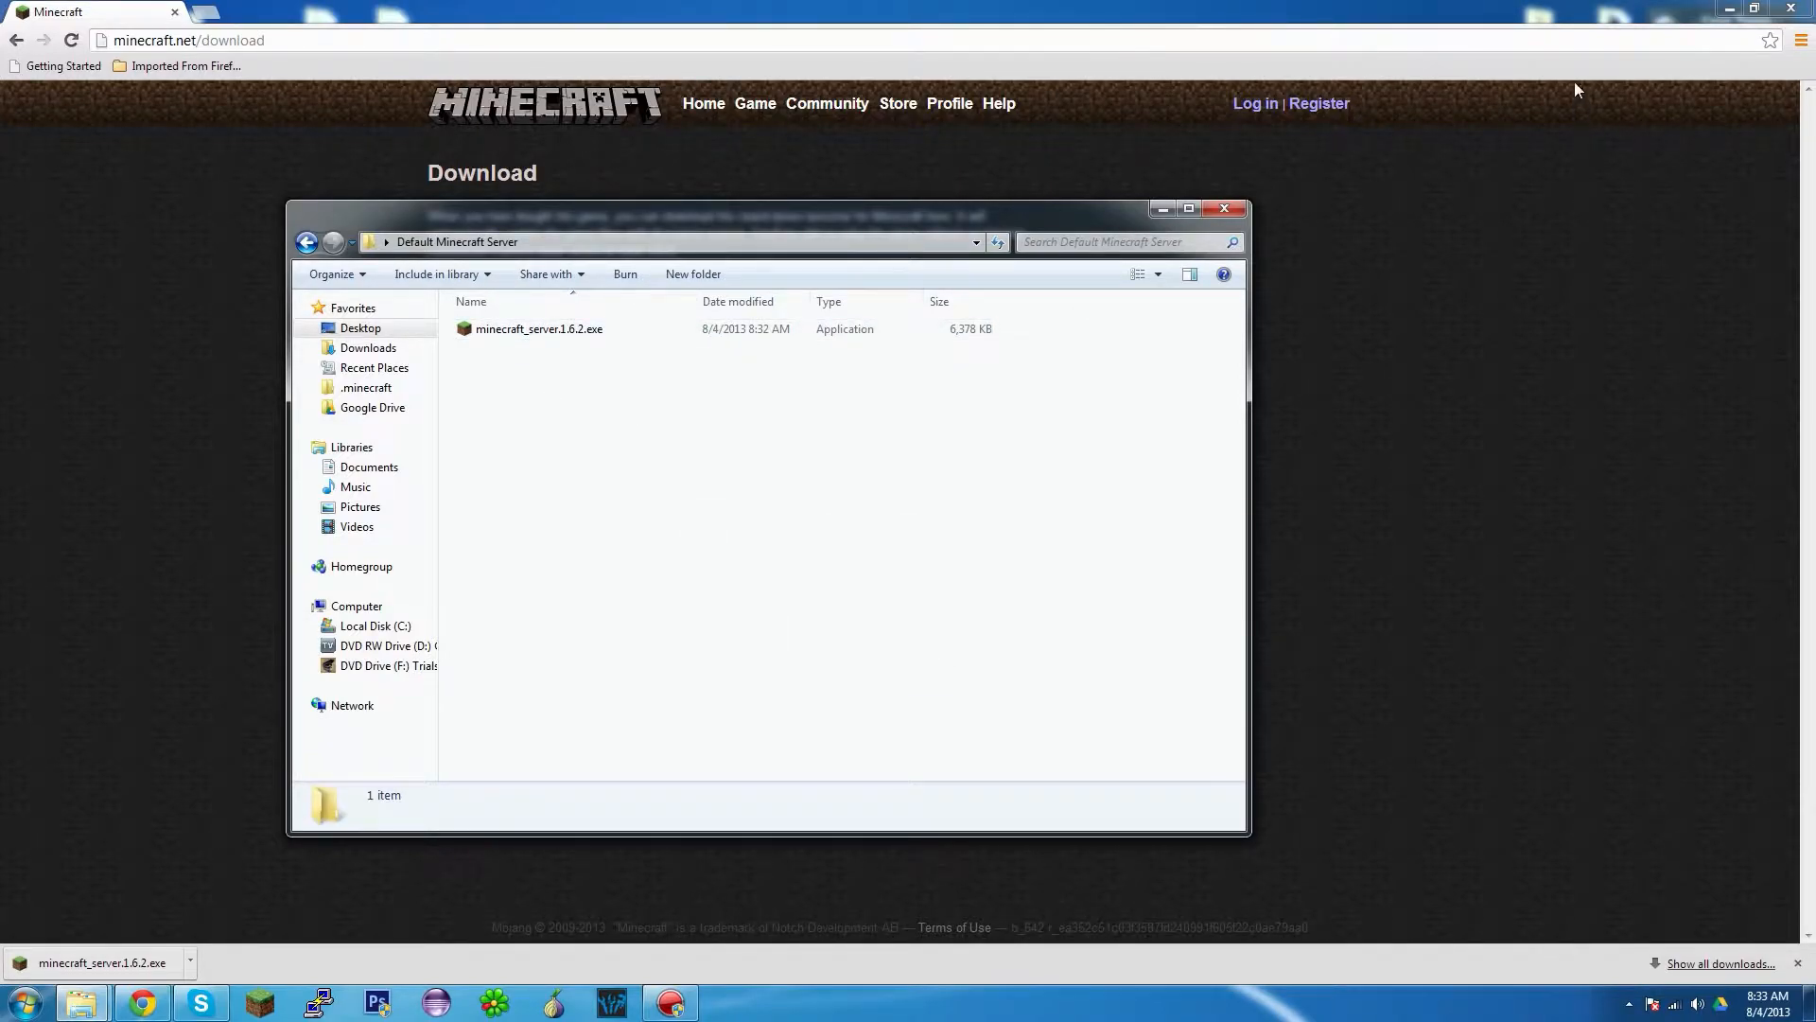
{"action": "left_click", "coordinate": [1224, 209]}
- Browse to the router at 192.168.1.1 and log in with the prefilled credentials
{"action": "left_click", "coordinate": [1126, 37]}
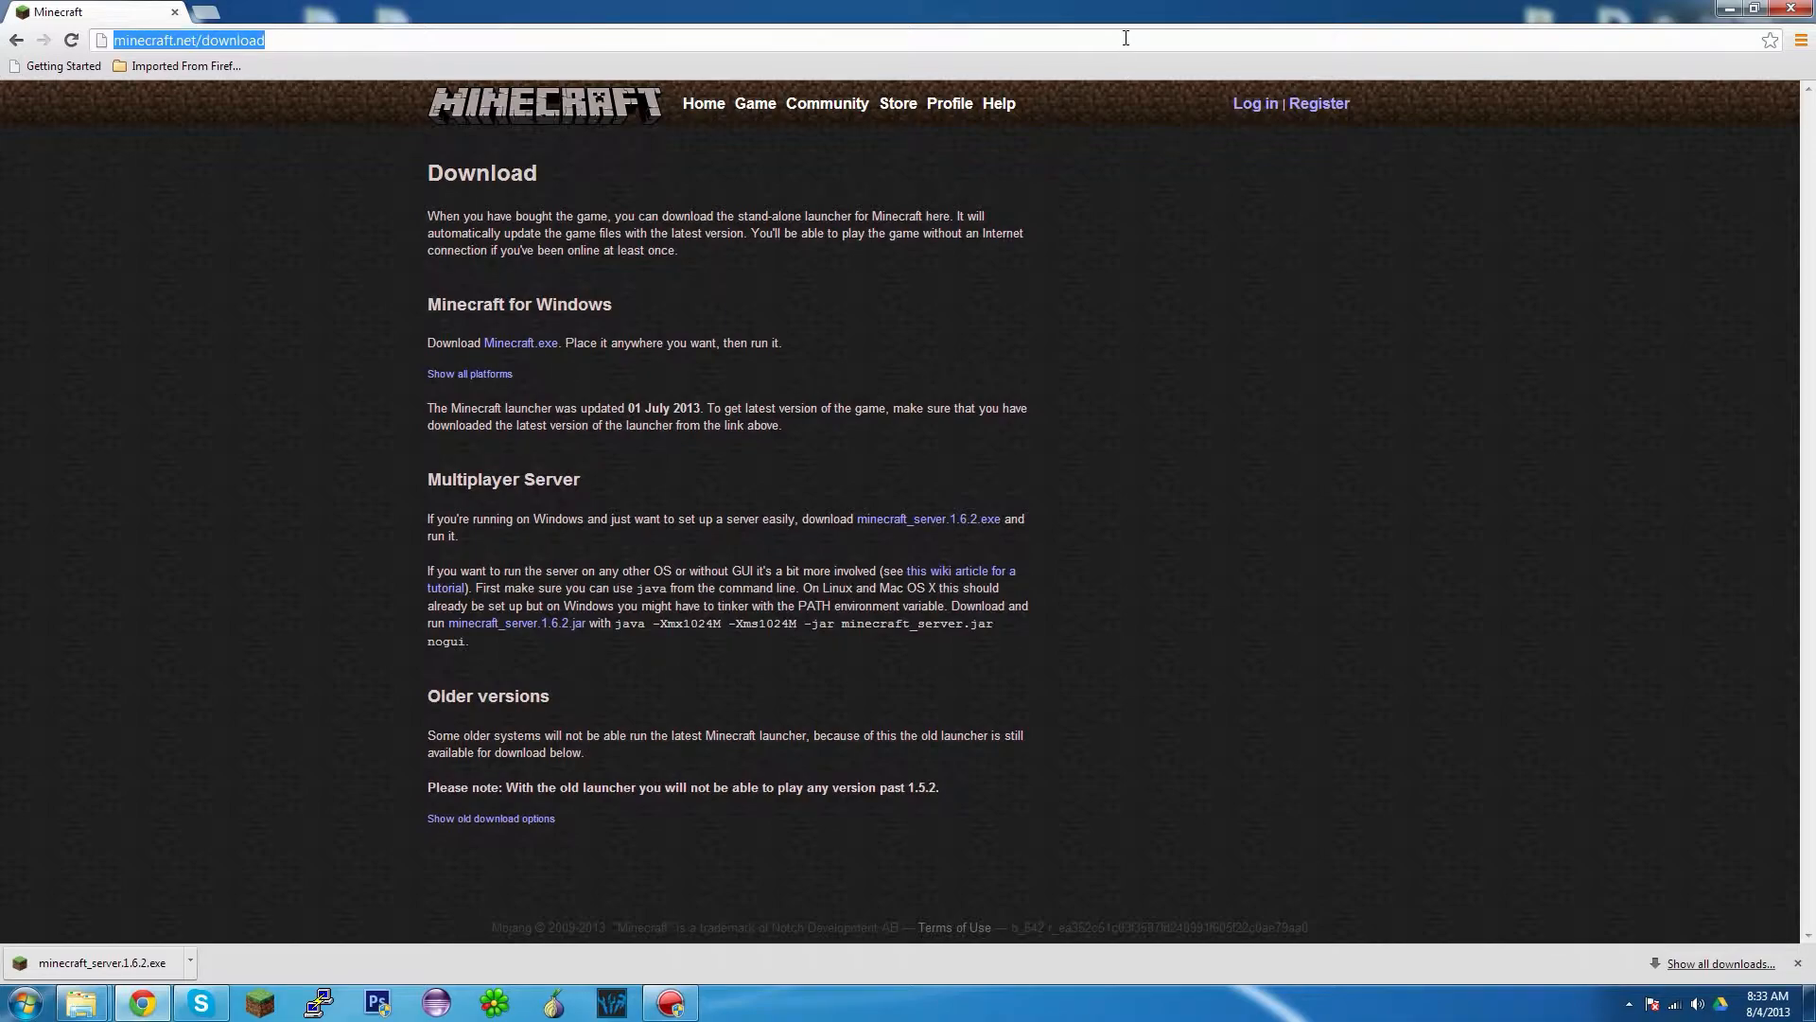
{"action": "type", "text": "192.168.1.1"}
{"action": "key", "text": "Return"}
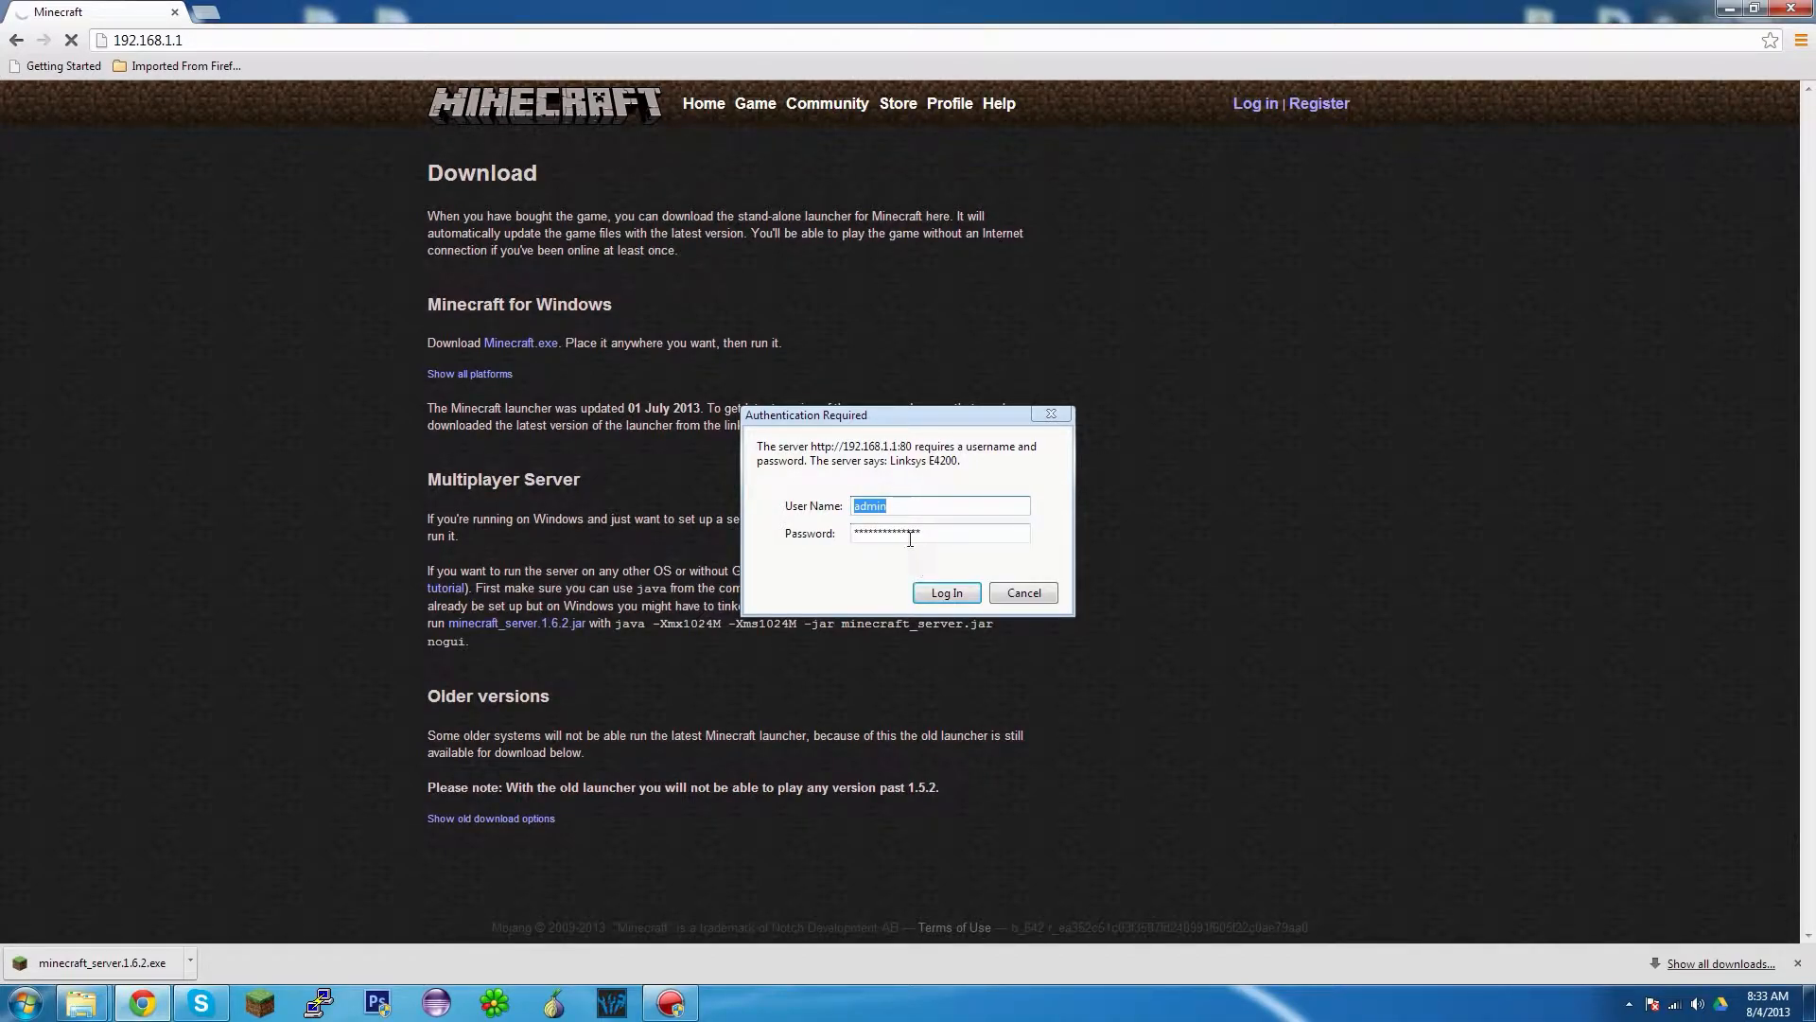
{"action": "left_click", "coordinate": [950, 499]}
{"action": "left_click", "coordinate": [923, 531]}
{"action": "left_click", "coordinate": [943, 586]}
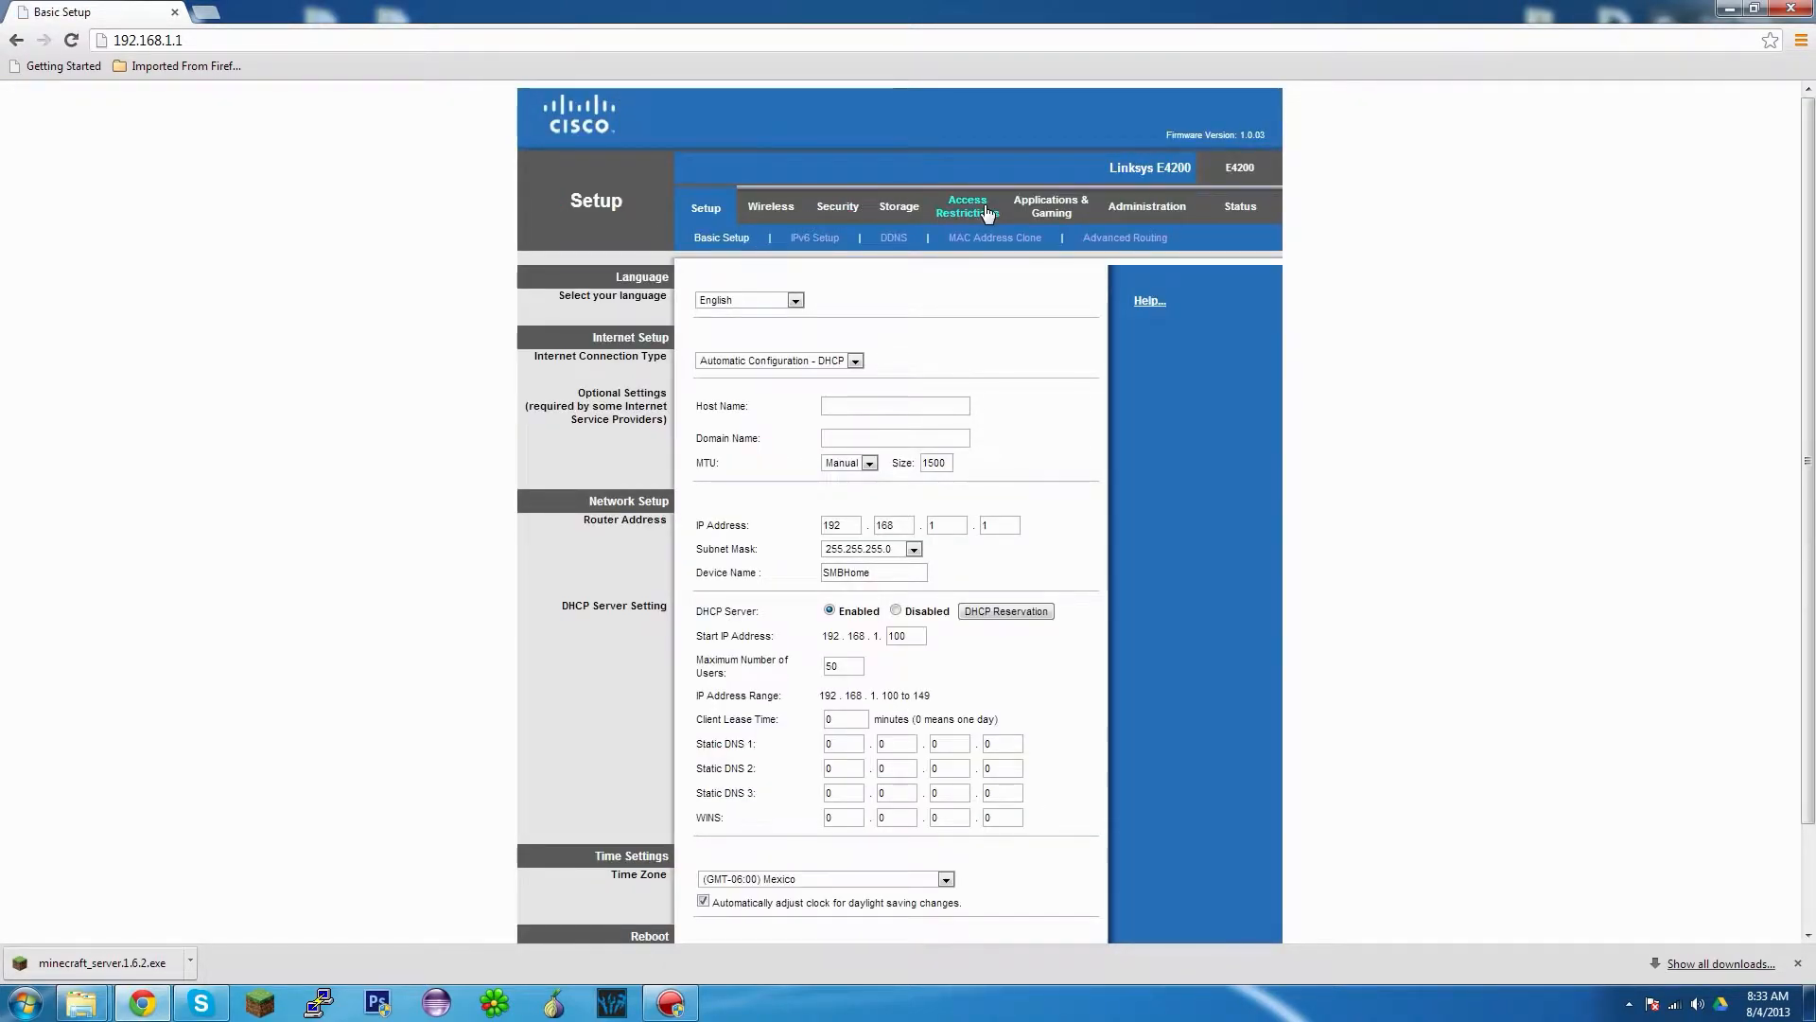
- Open the router's single port forwarding settings and examine the first Minecraft entry's name and external port
{"action": "left_click", "coordinate": [1026, 210]}
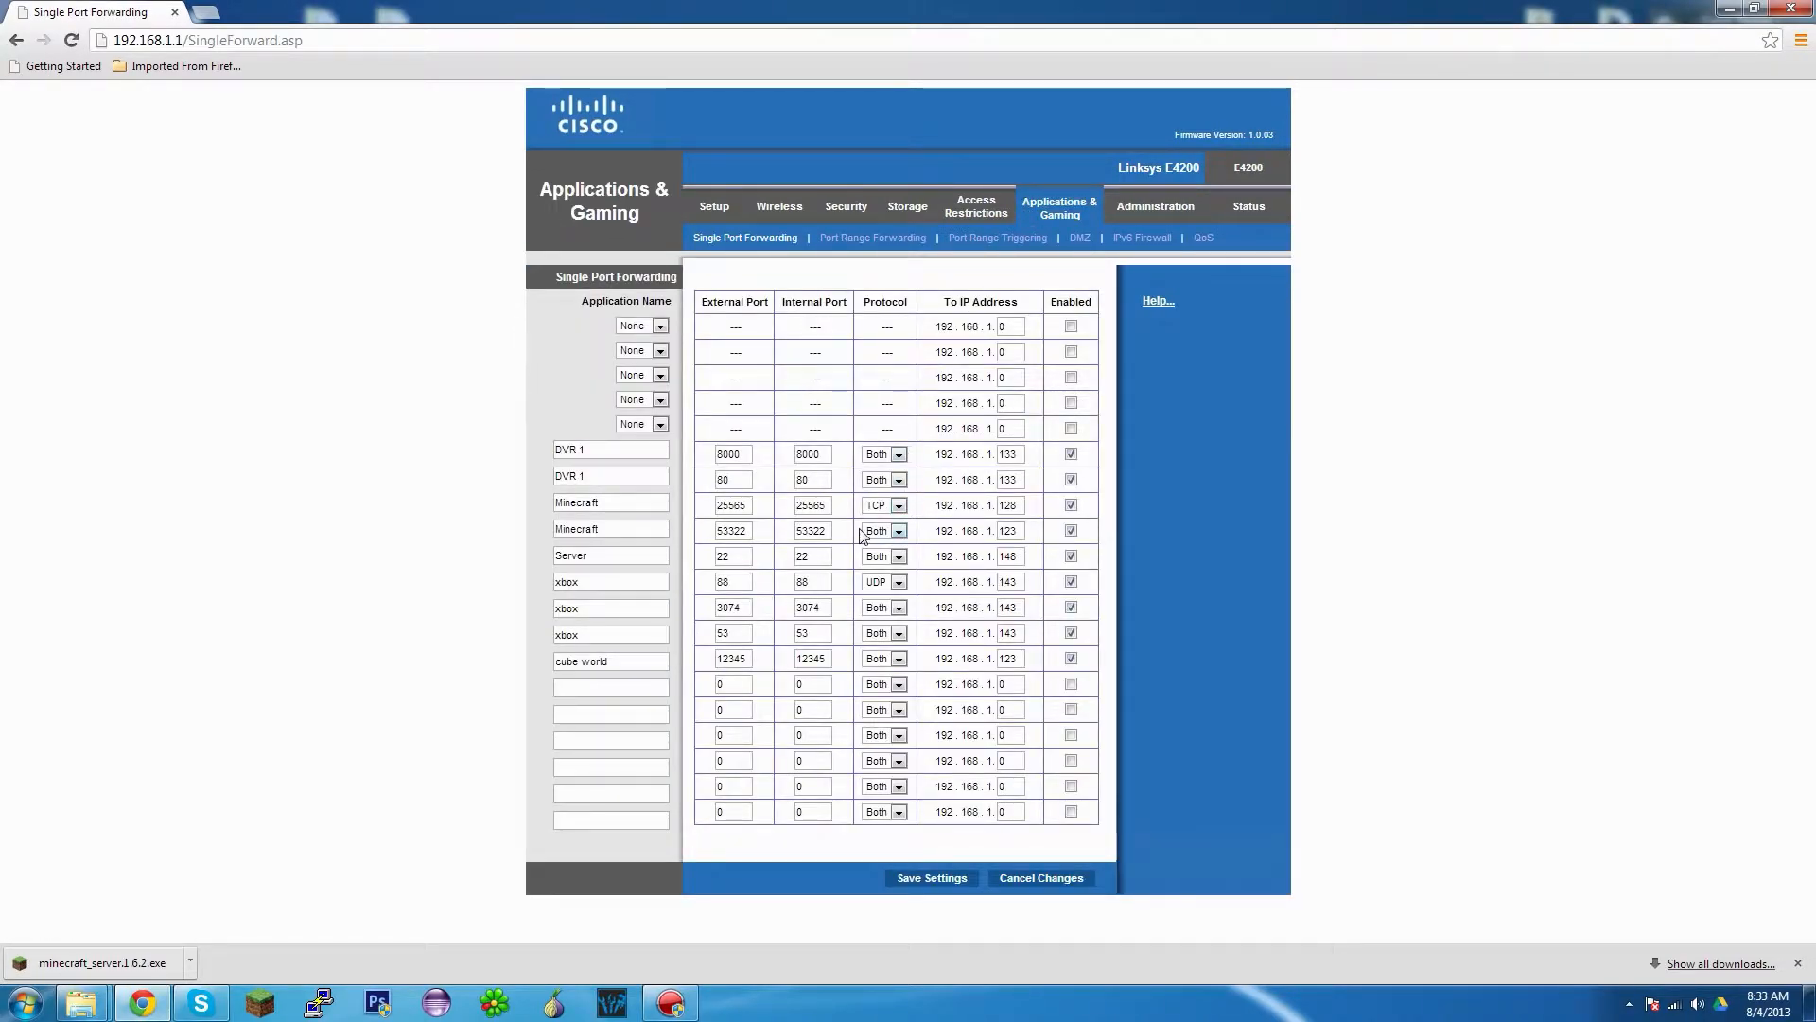
{"action": "left_click", "coordinate": [645, 502]}
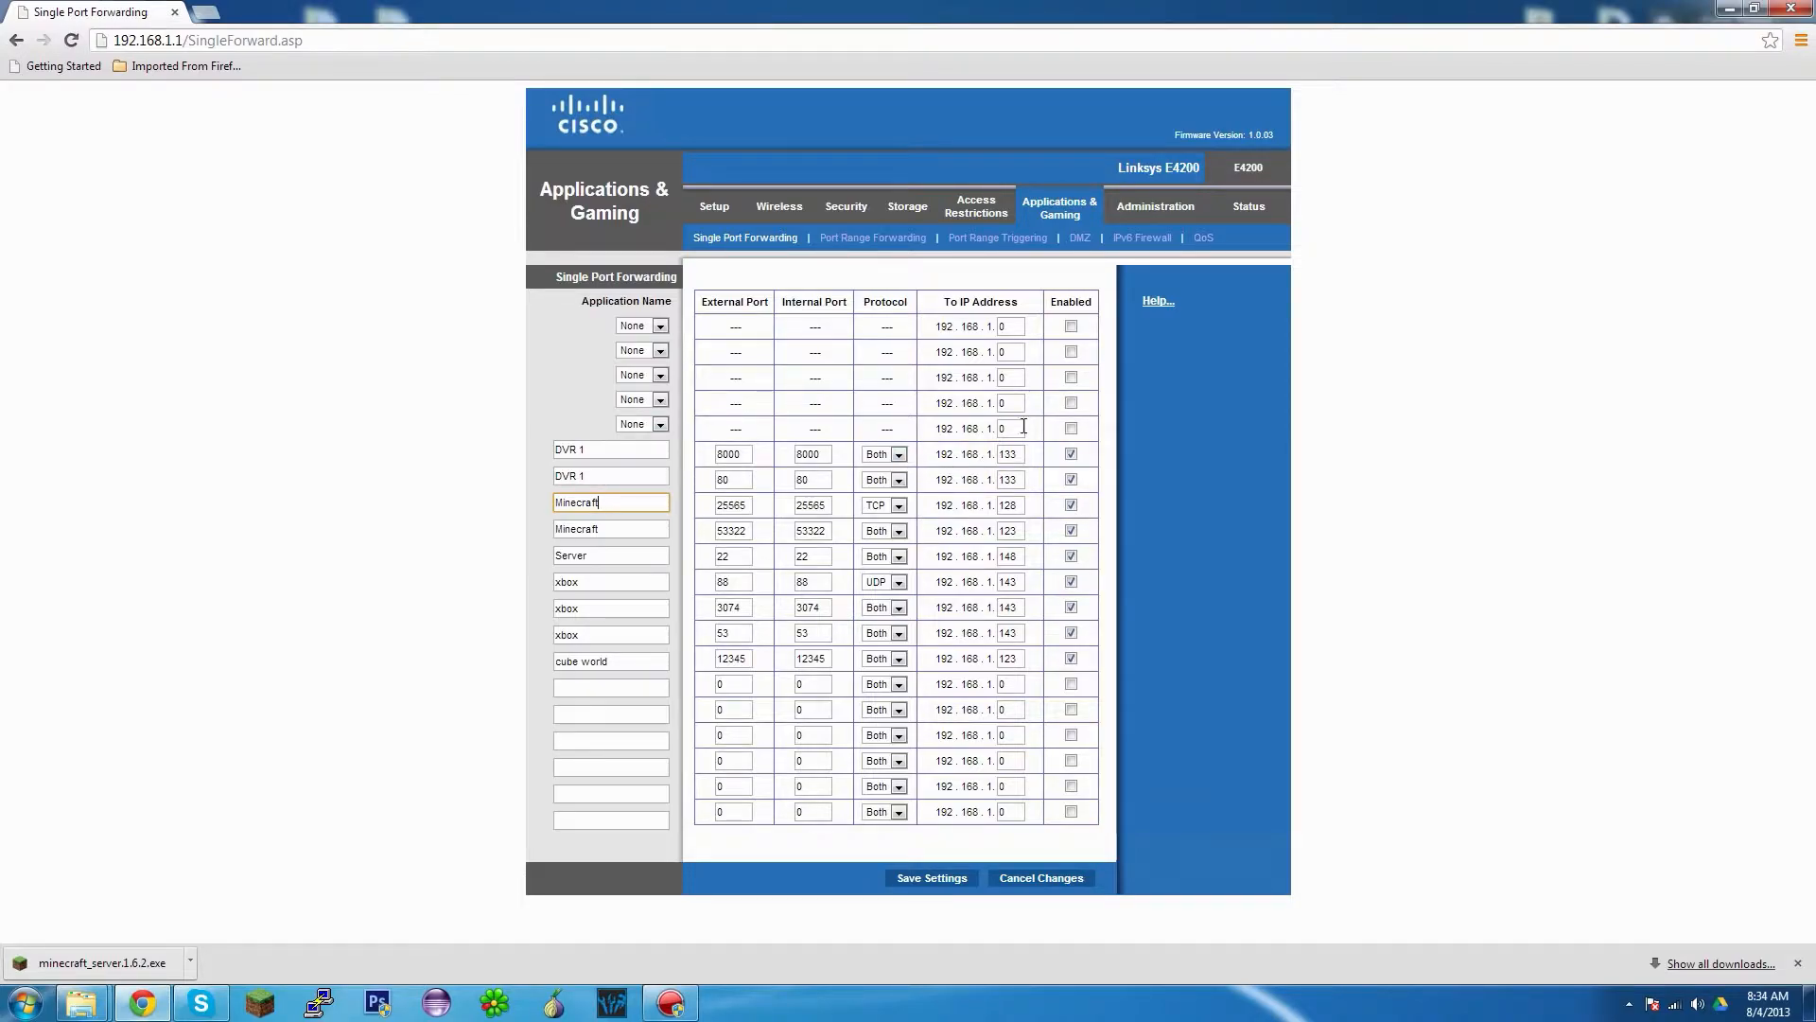
{"action": "left_click", "coordinate": [736, 507]}
- Run ipconfig in Command Prompt to look up the computer's IPv4 address
{"action": "left_click", "coordinate": [25, 1003]}
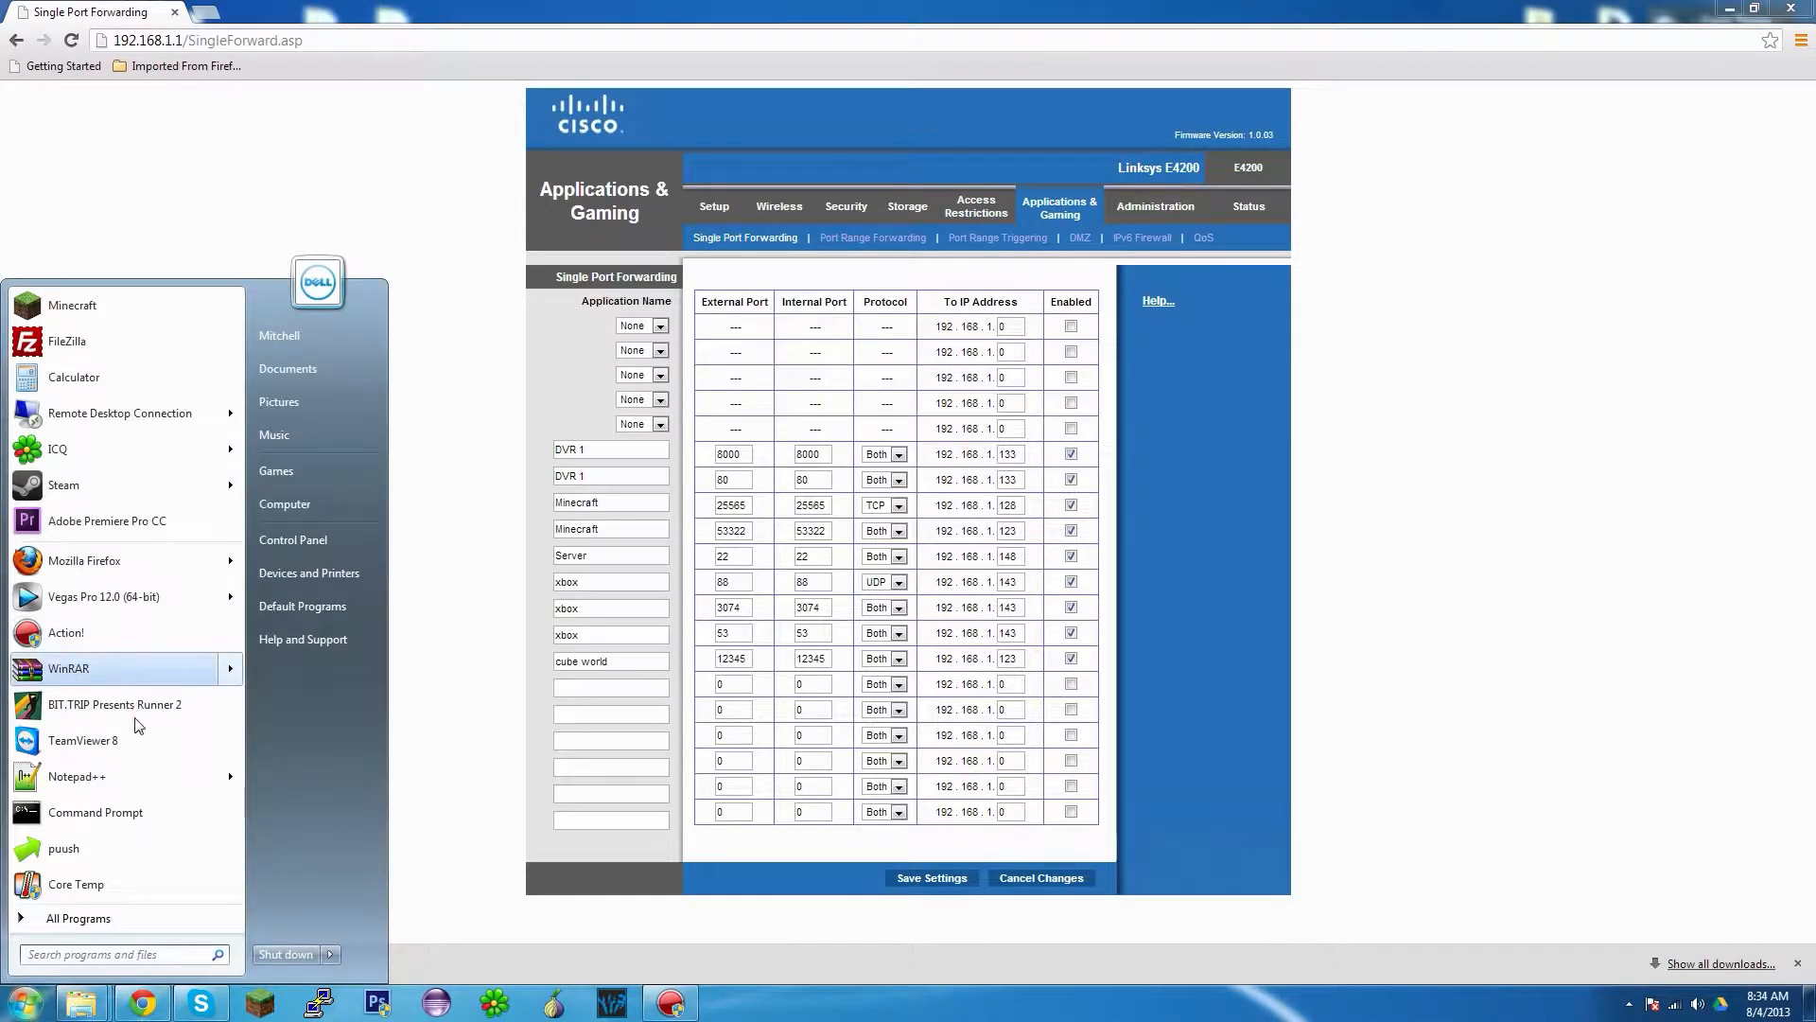
{"action": "left_click", "coordinate": [104, 813]}
{"action": "left_click", "coordinate": [26, 1004]}
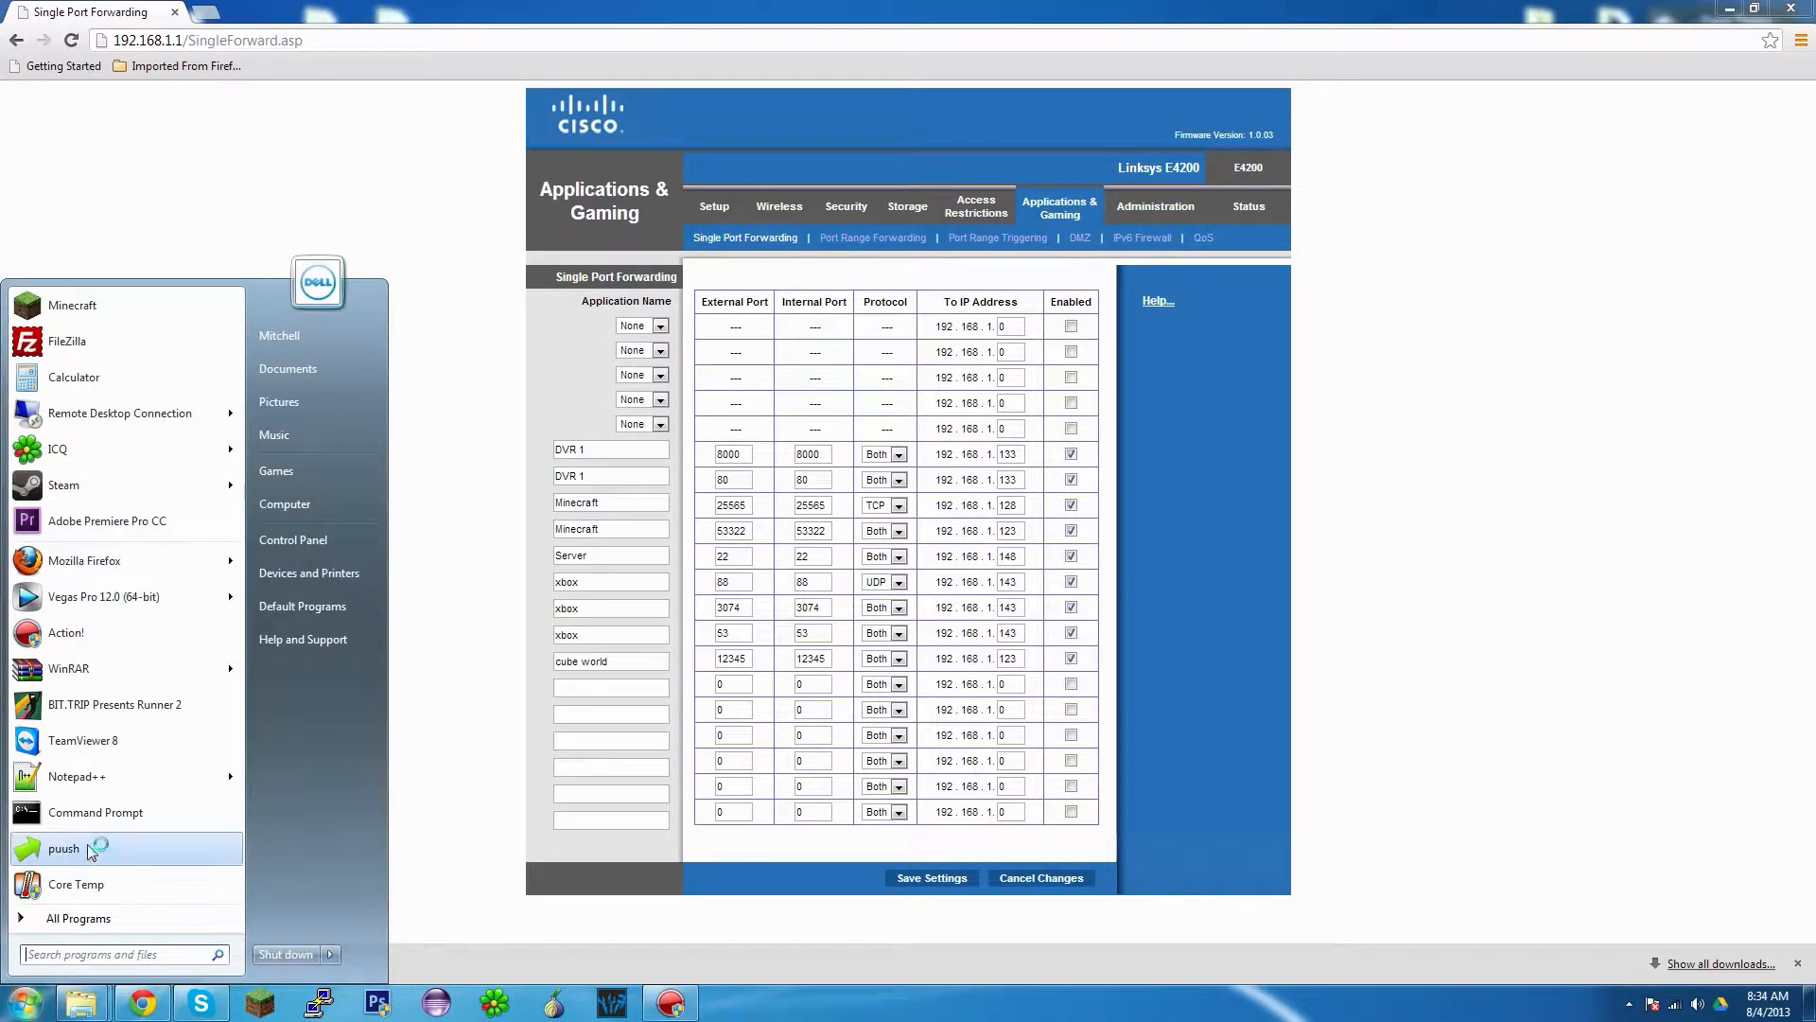
{"action": "left_click", "coordinate": [93, 817]}
{"action": "type", "text": "i"}
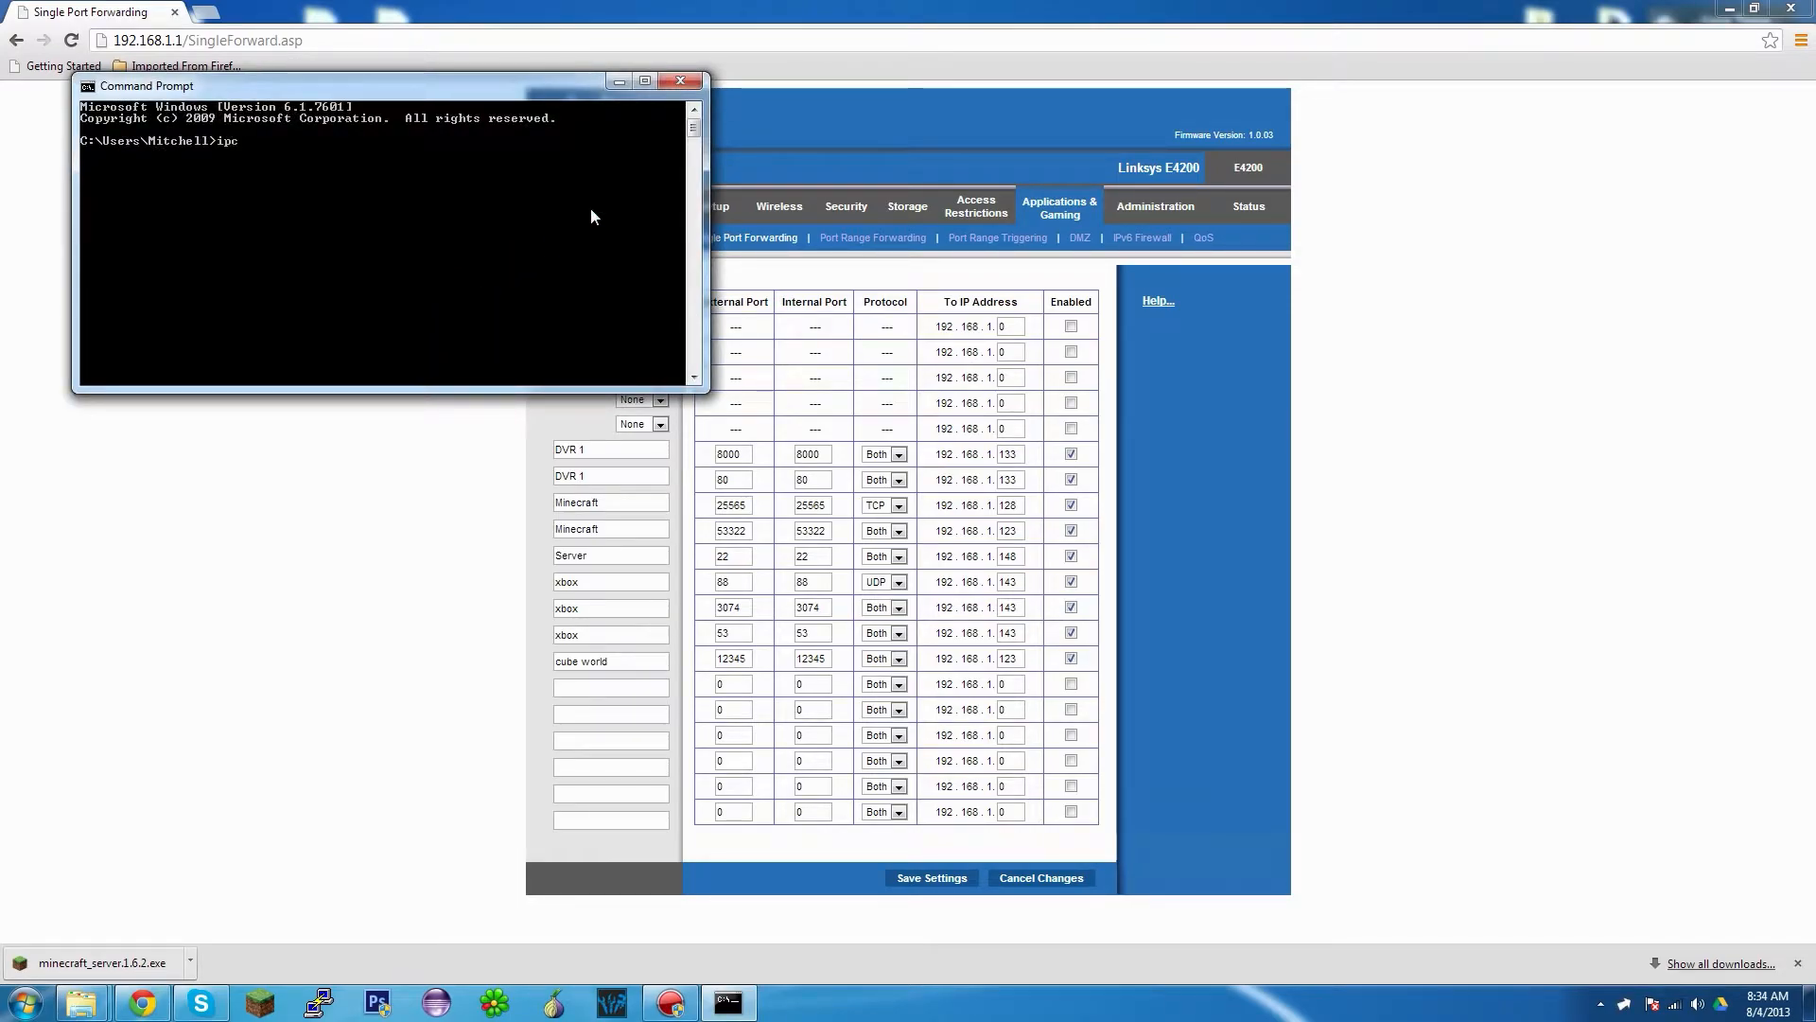
{"action": "type", "text": "pconfig"}
{"action": "key", "text": "Return"}
{"action": "scroll", "coordinate": [483, 272], "scroll_direction": "up", "scroll_amount": 1}
{"action": "scroll", "coordinate": [481, 263], "scroll_direction": "up", "scroll_amount": 3}
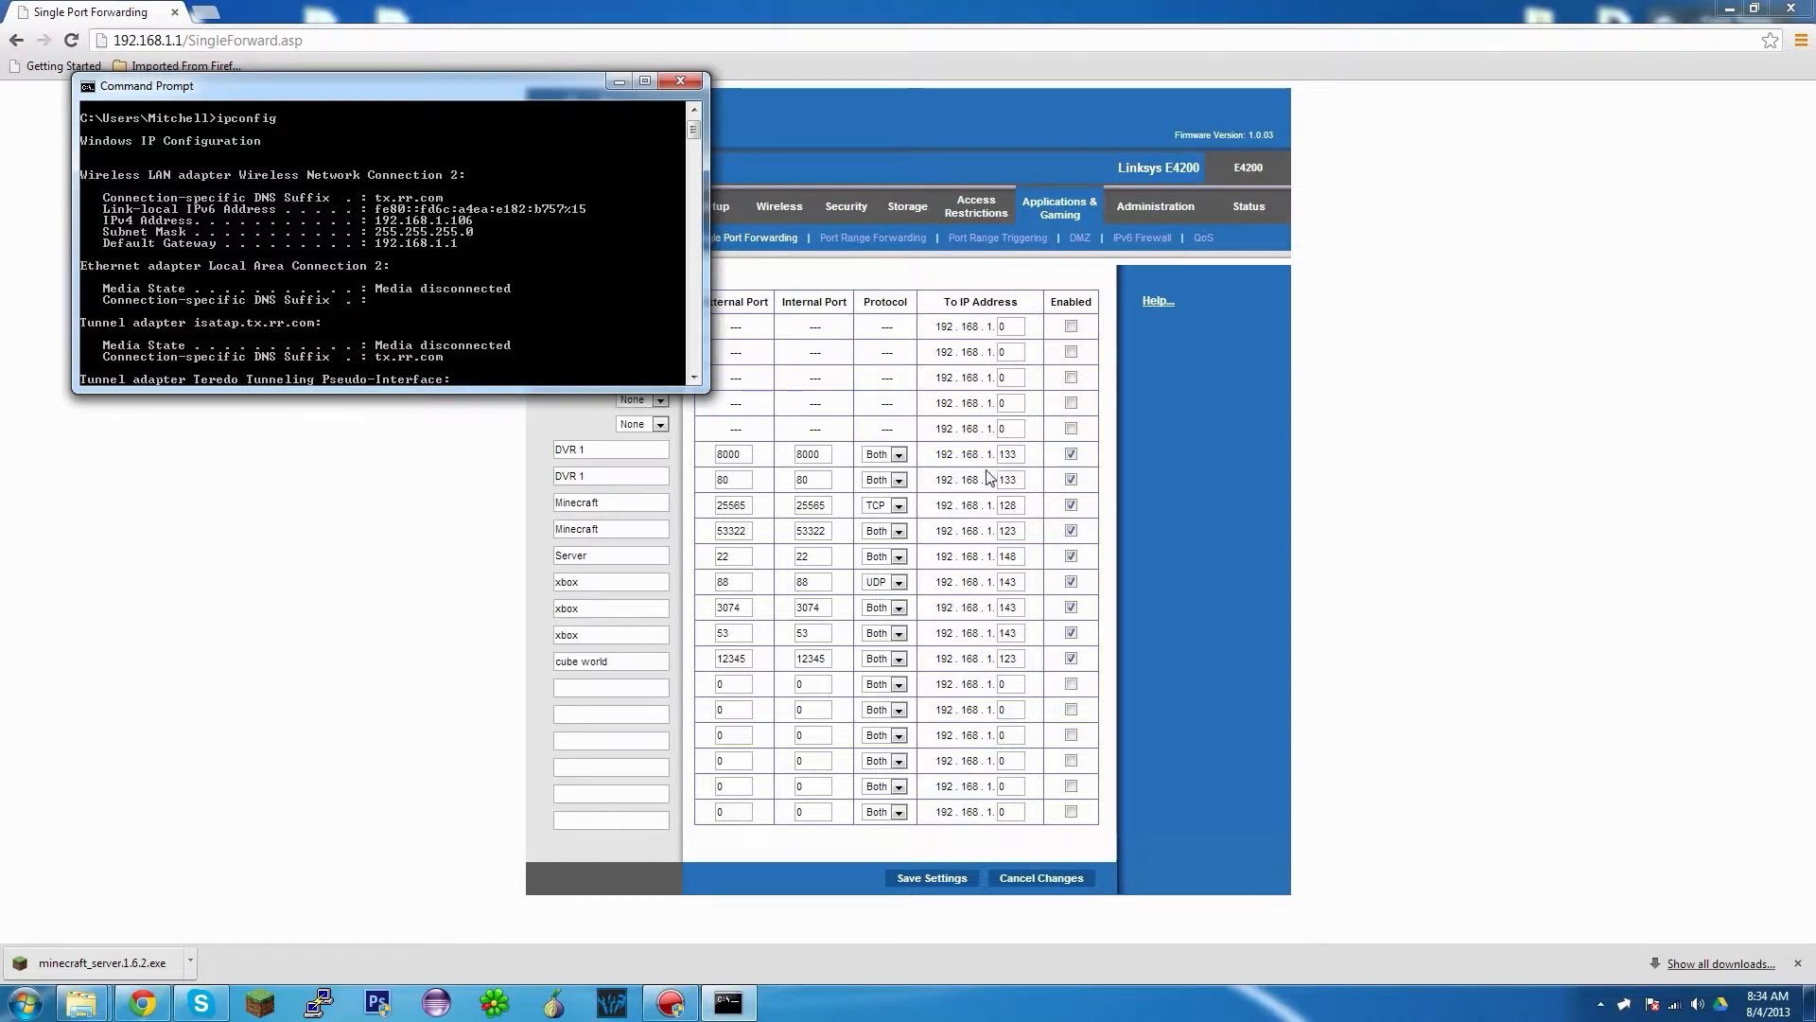
- Set the forwarding address of the Minecraft entry on port 25565 to 192.168.1.106
{"action": "left_click", "coordinate": [1022, 482]}
{"action": "double_click", "coordinate": [1008, 508]}
{"action": "type", "text": "106"}
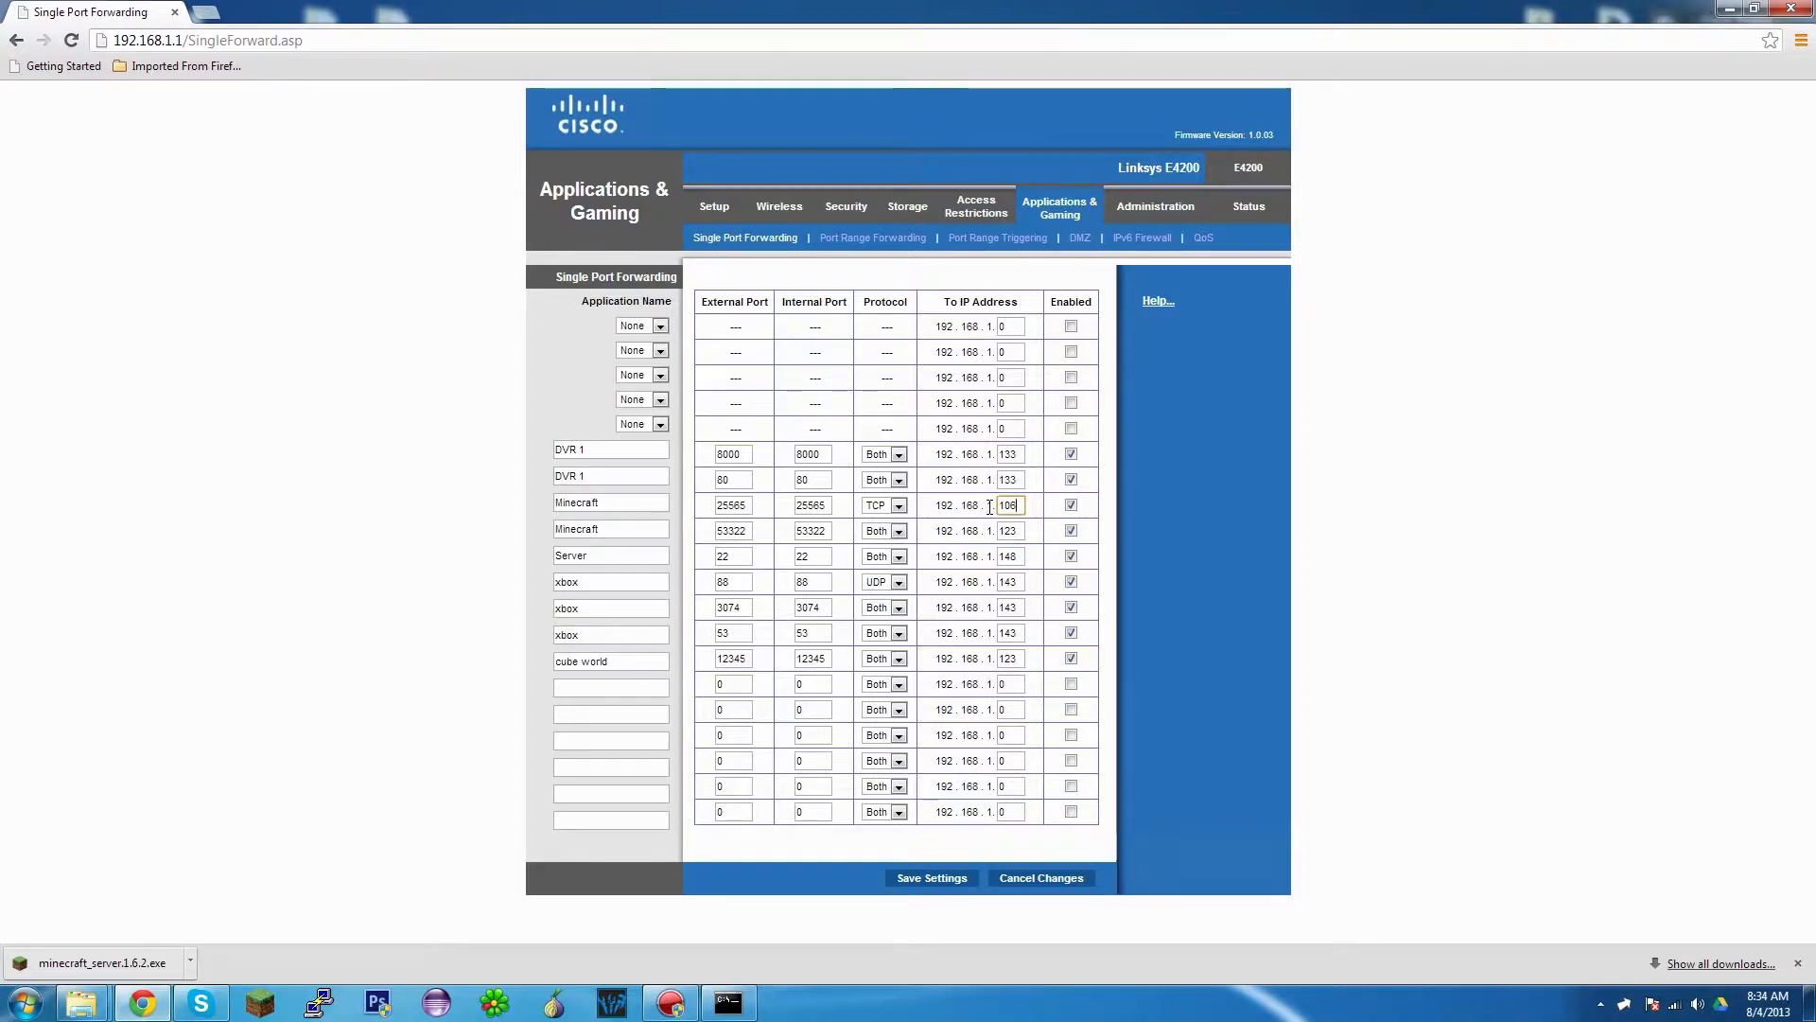
- Review the edited Minecraft entry's name, ports, protocol and IP address, and save the port forwarding settings
{"action": "left_click", "coordinate": [611, 503]}
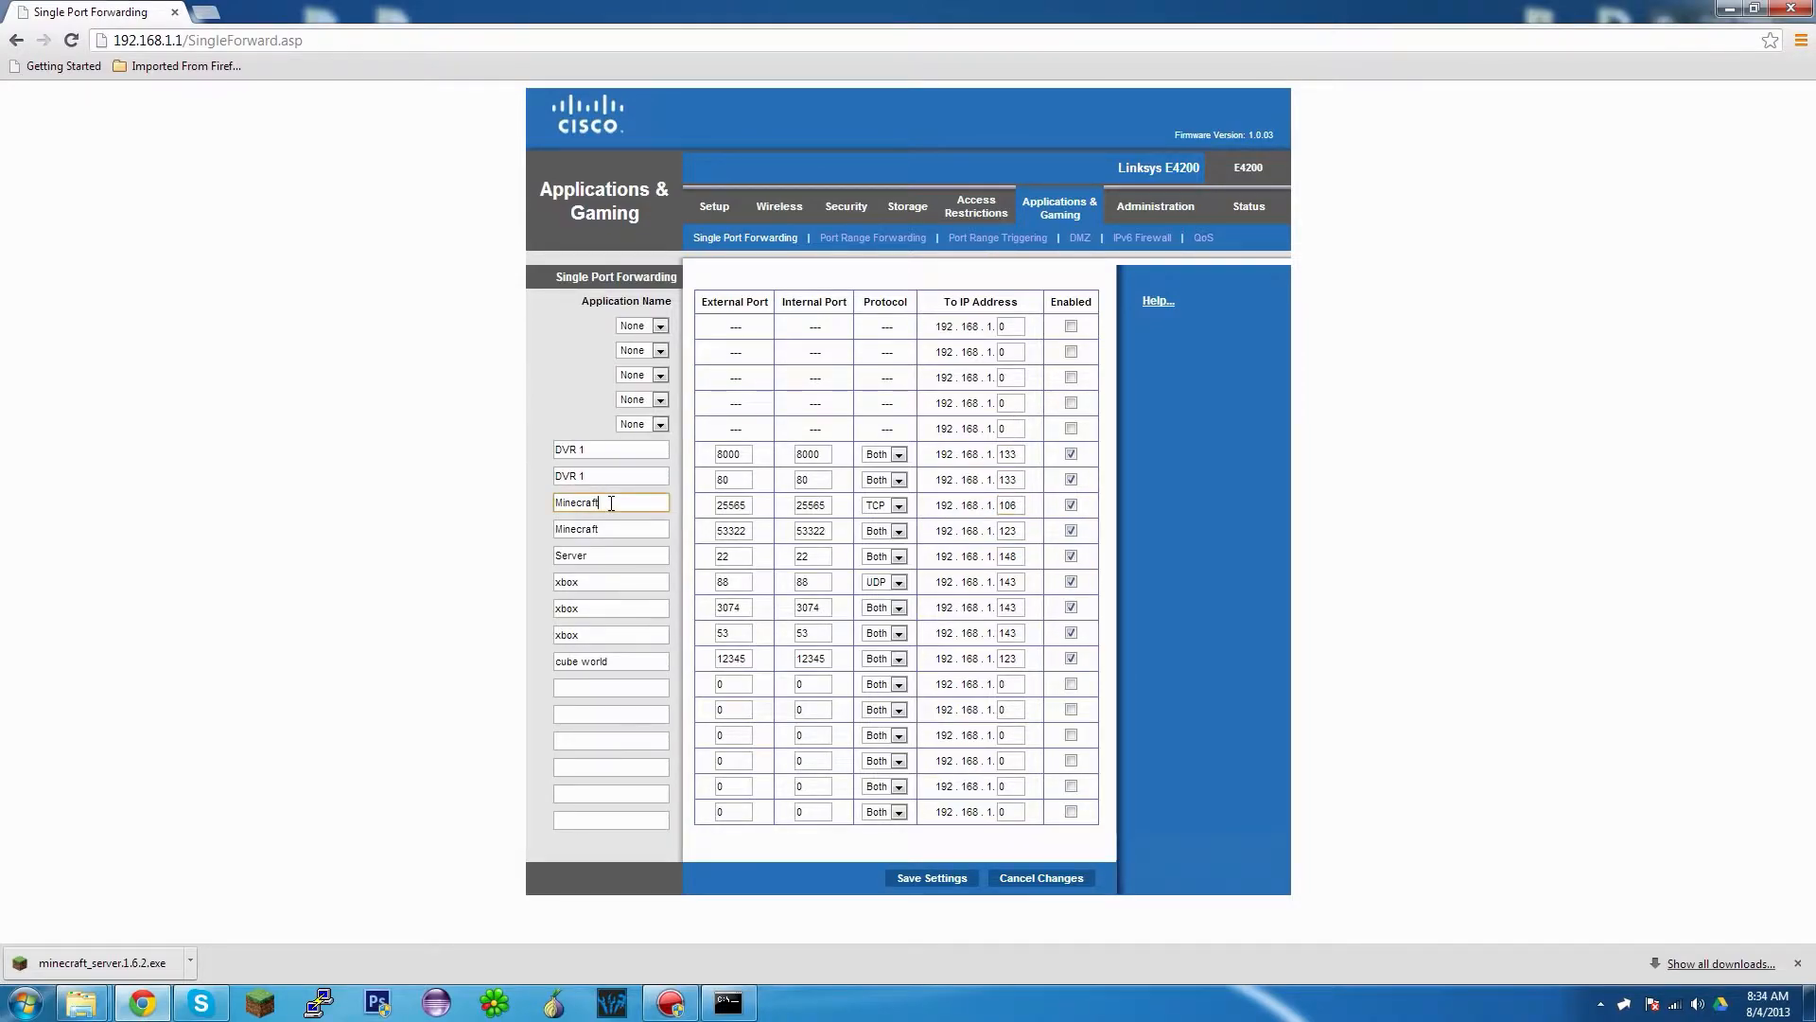
{"action": "left_click", "coordinate": [745, 505]}
{"action": "left_click", "coordinate": [822, 507]}
{"action": "left_click", "coordinate": [884, 506]}
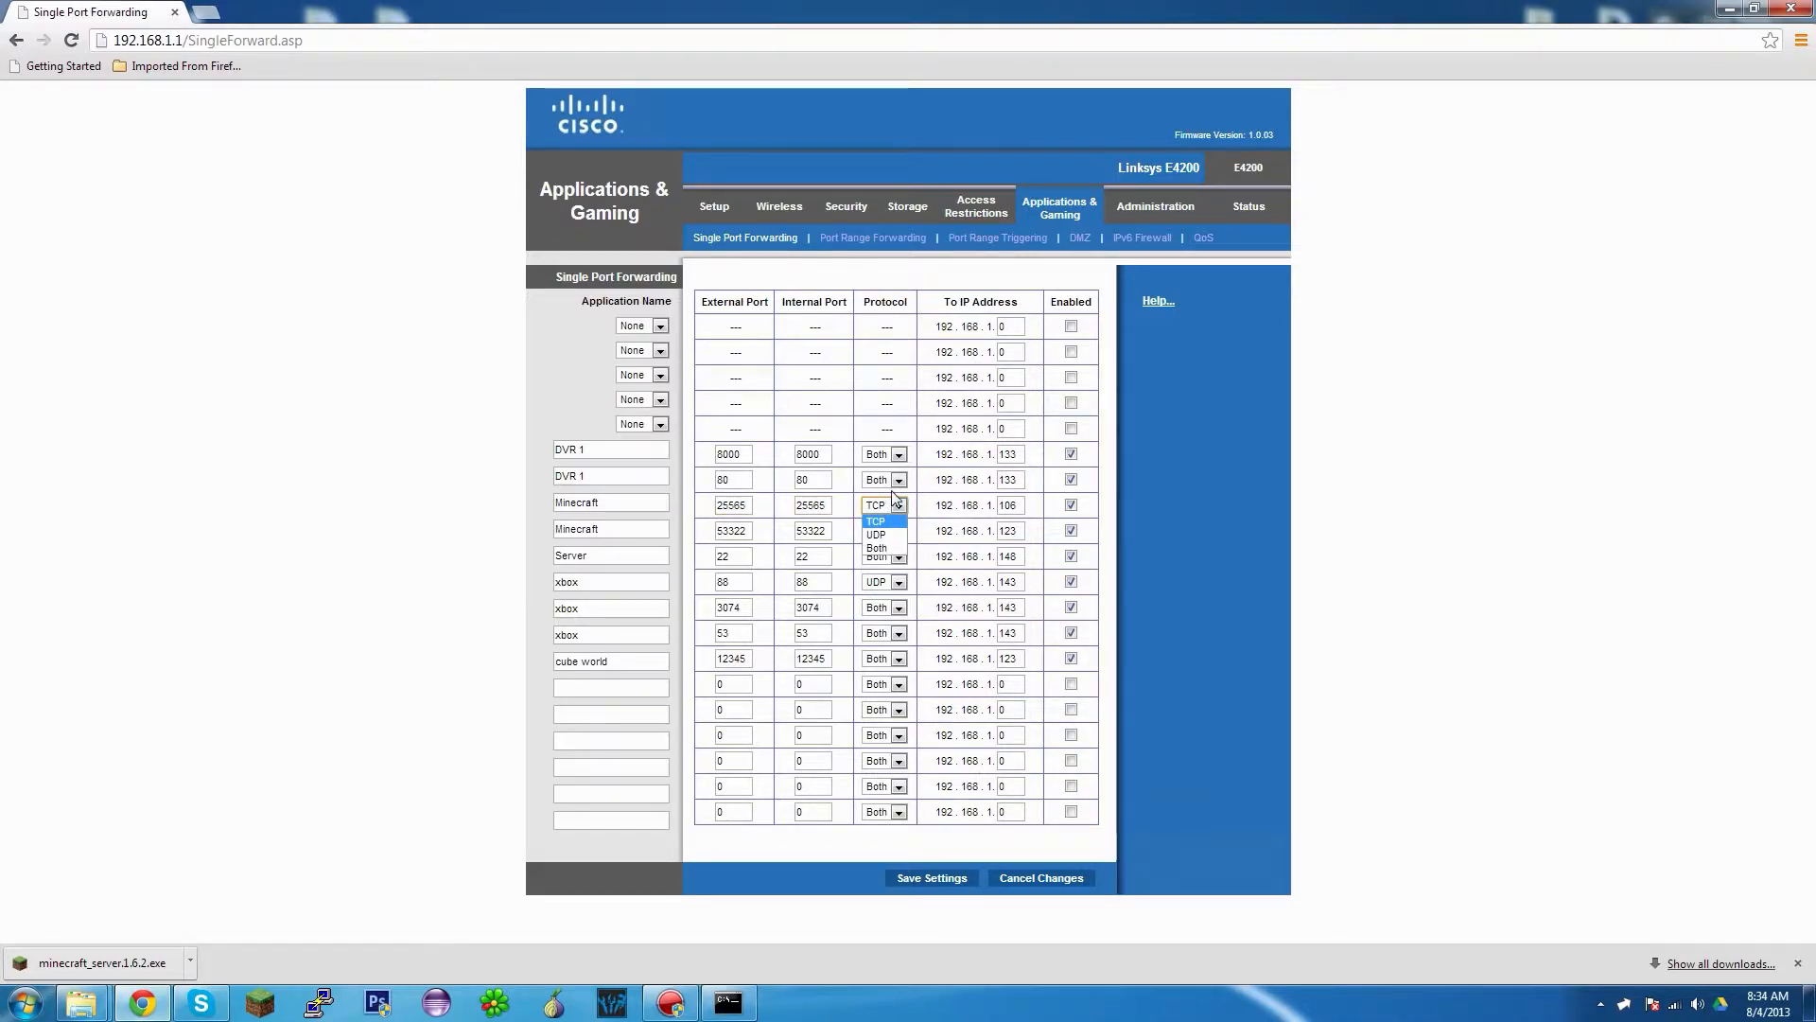
{"action": "left_click", "coordinate": [899, 508]}
{"action": "left_click", "coordinate": [1014, 504]}
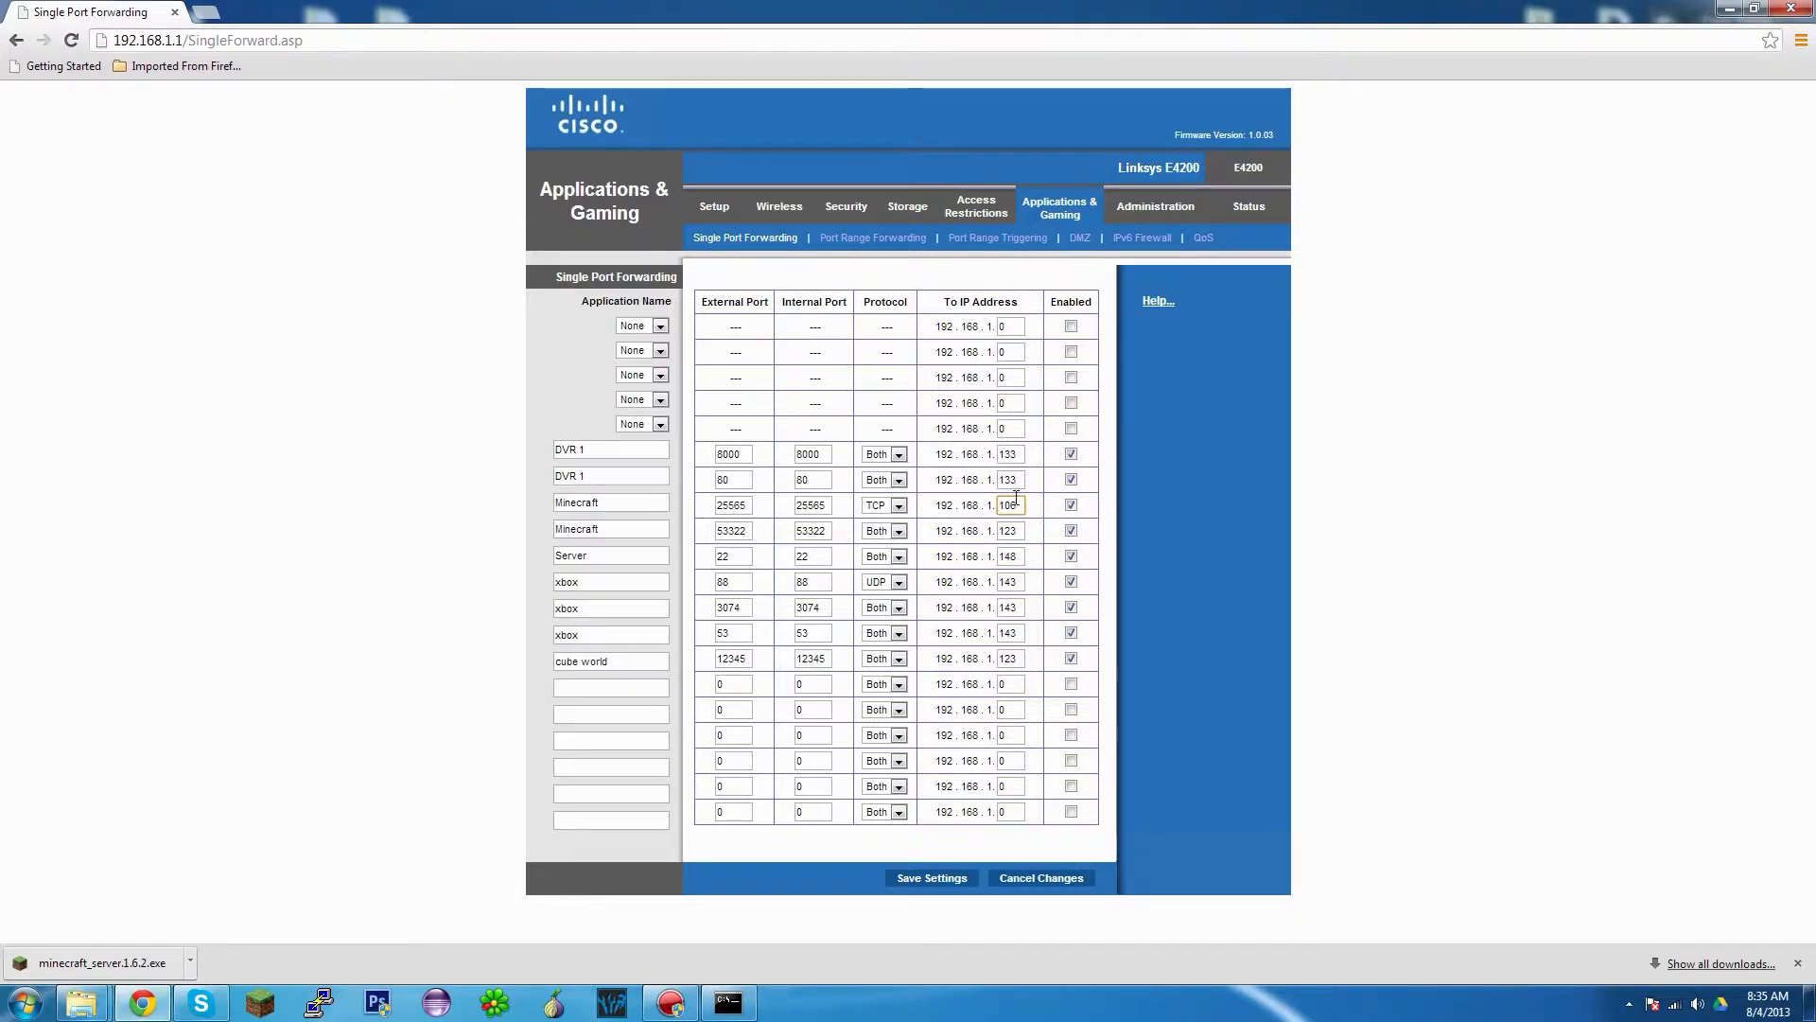
{"action": "mouse_move", "coordinate": [1014, 506]}
{"action": "left_mouse_down"}
{"action": "mouse_move", "coordinate": [1075, 465]}
{"action": "mouse_move", "coordinate": [990, 499]}
{"action": "left_mouse_up"}
{"action": "left_click", "coordinate": [1058, 501]}
{"action": "left_click", "coordinate": [939, 868]}
{"action": "left_click", "coordinate": [891, 297]}
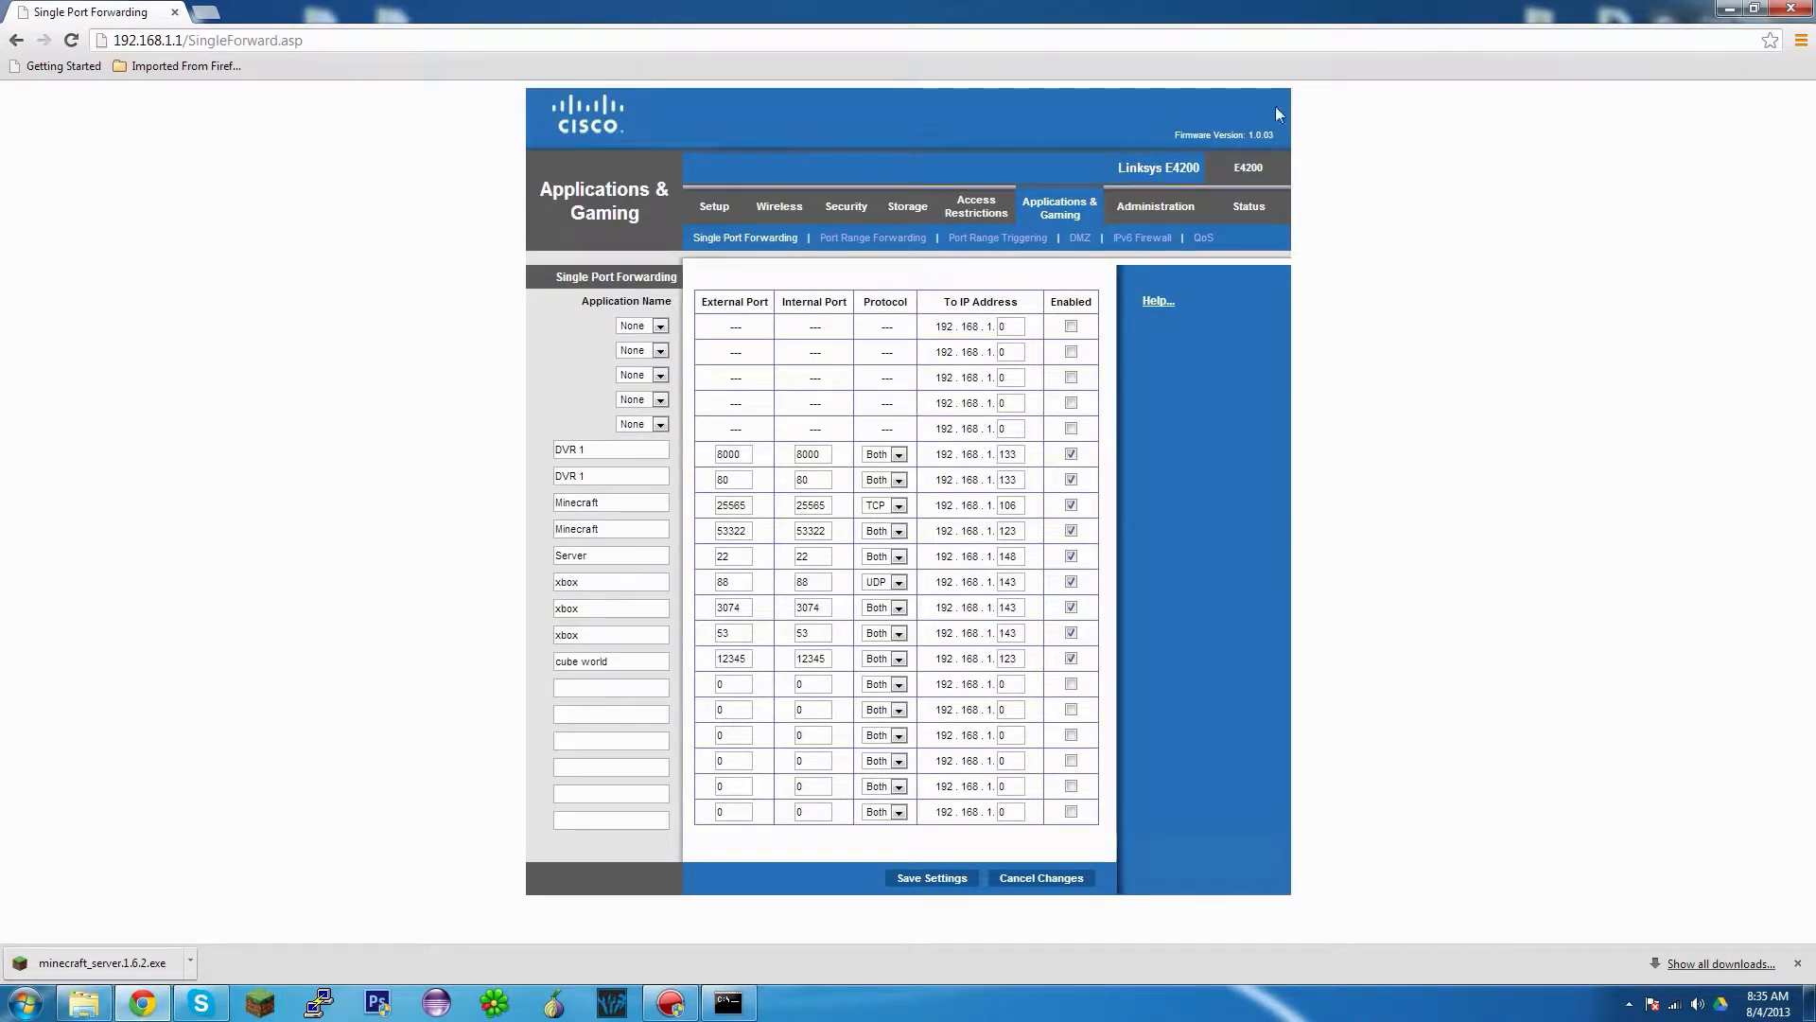
- Close the browser and run minecraft_server.1.6.2.exe from the Default Minecraft Server folder, accepting the security warning
{"action": "left_click", "coordinate": [1785, 9]}
{"action": "left_click", "coordinate": [522, 607]}
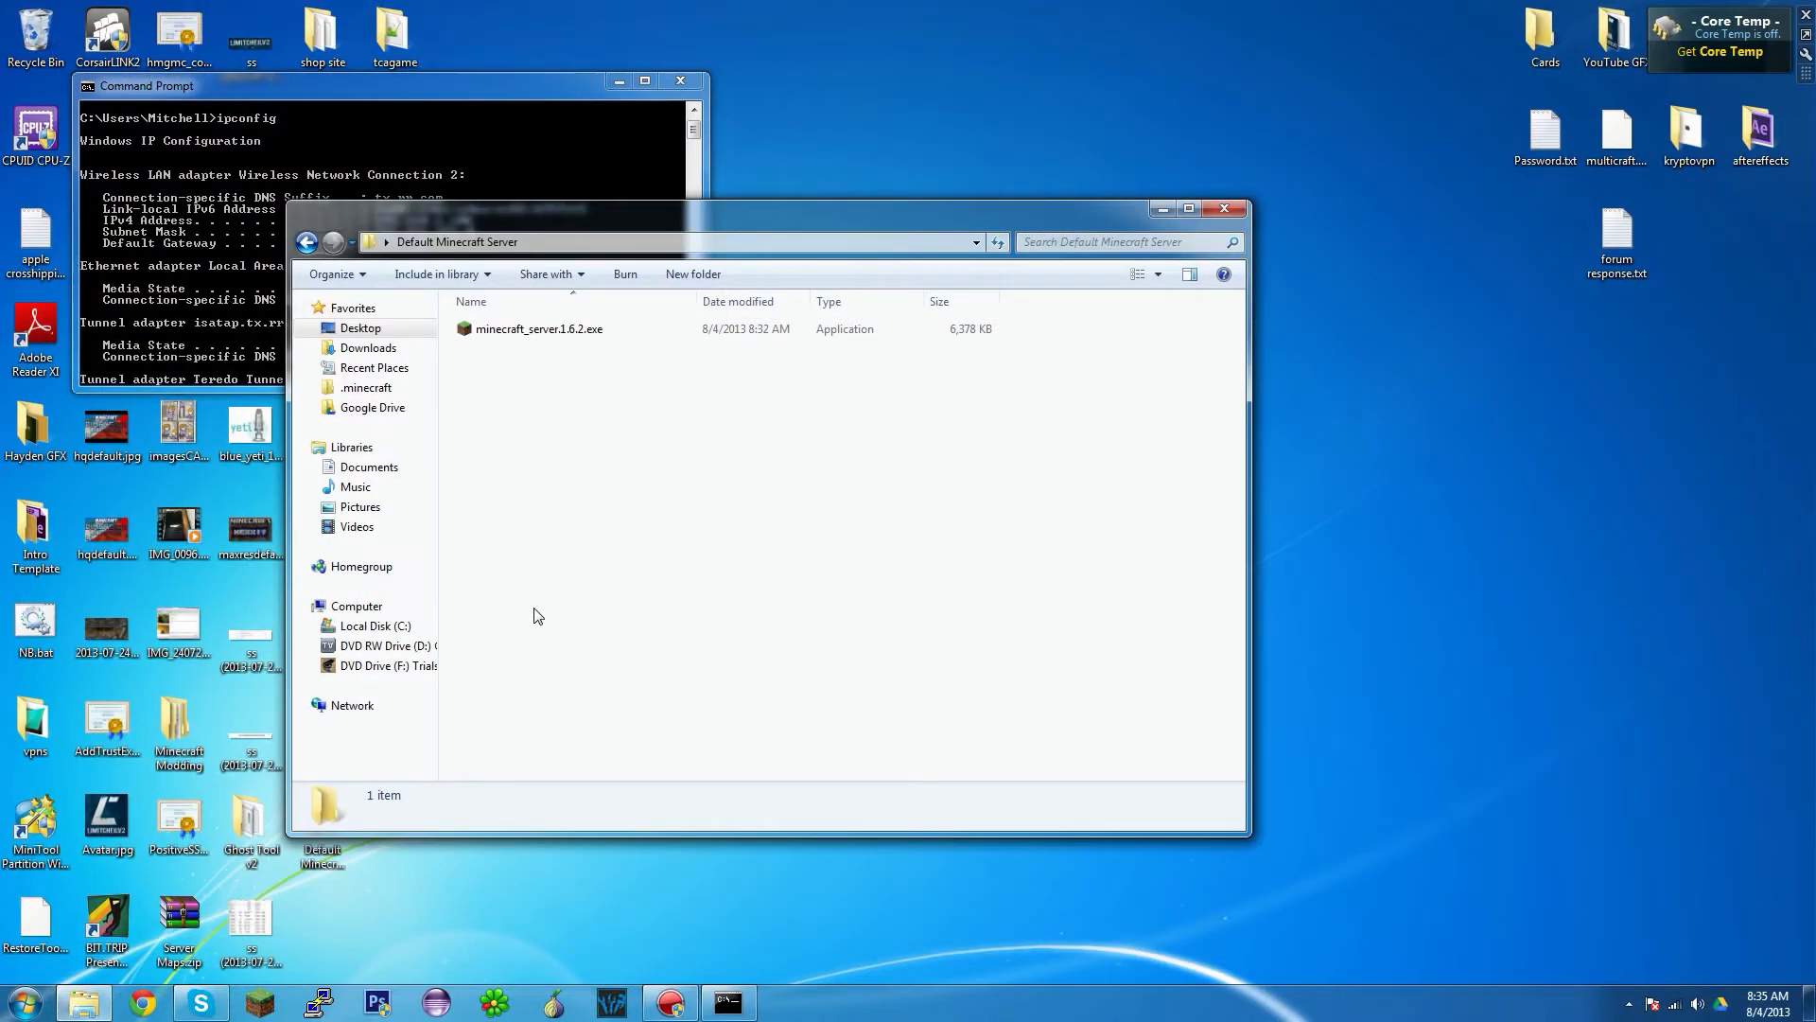
{"action": "double_click", "coordinate": [532, 330]}
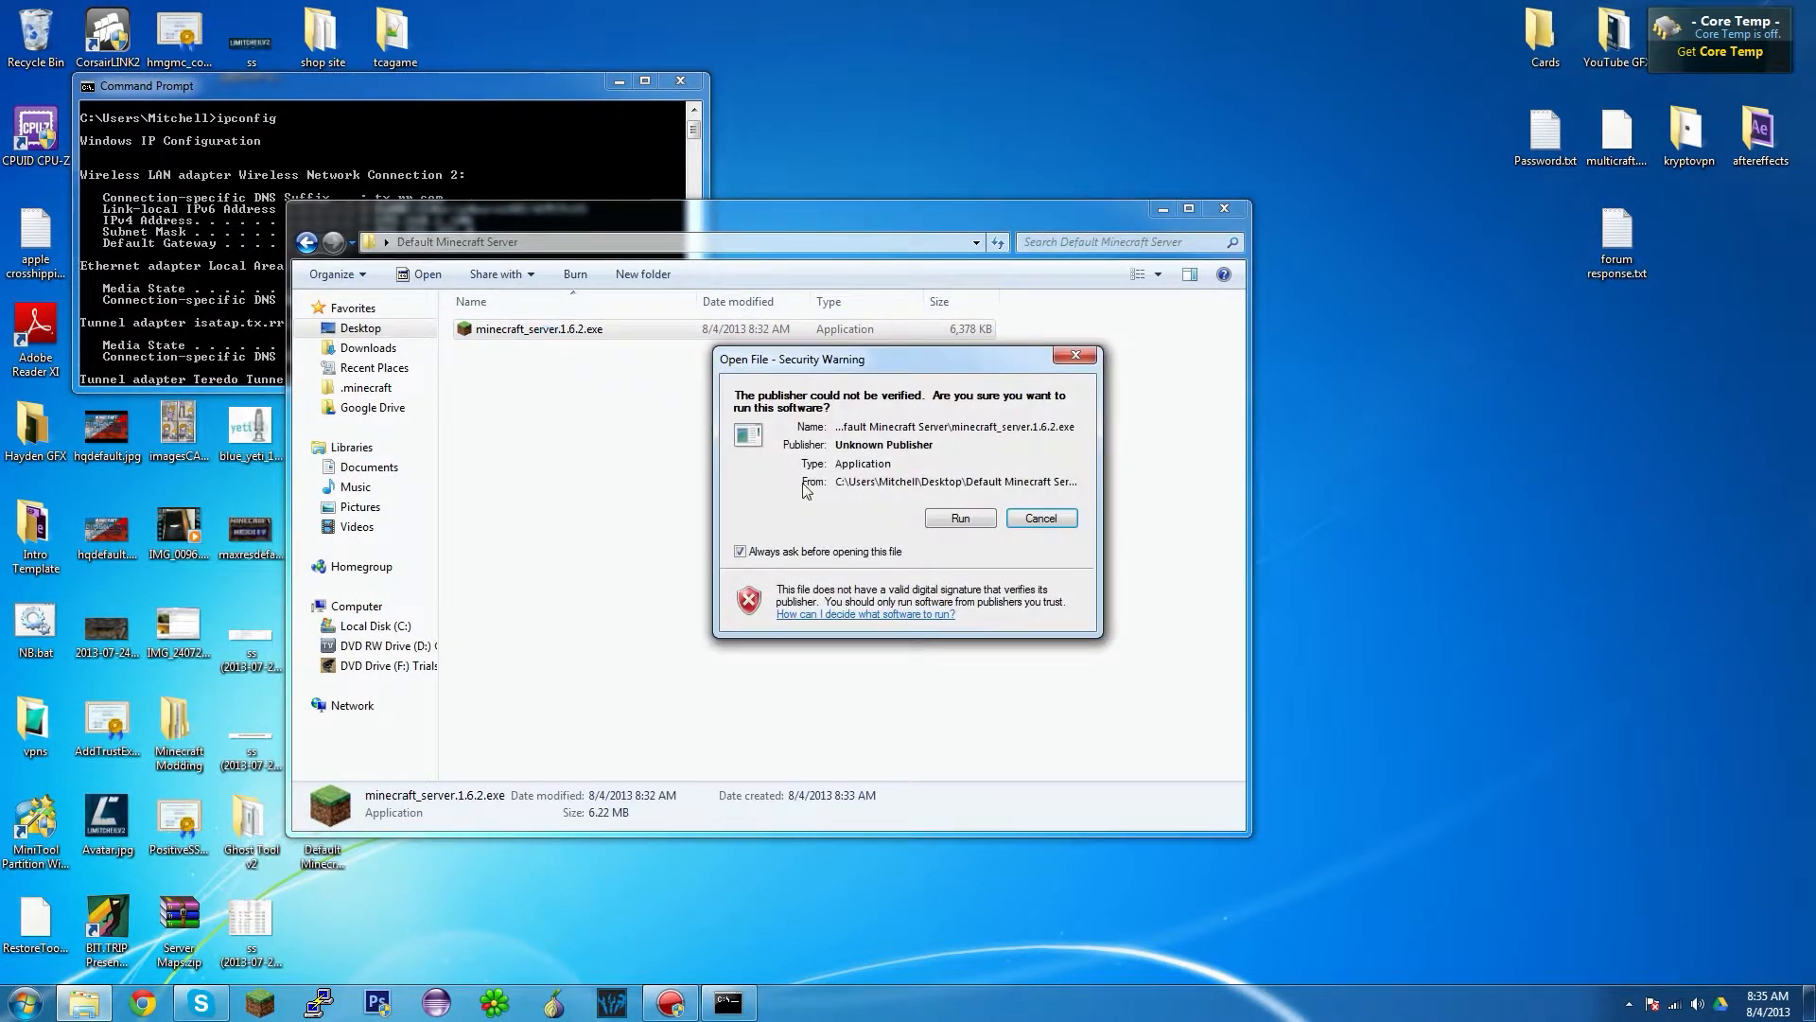
{"action": "left_click", "coordinate": [930, 516]}
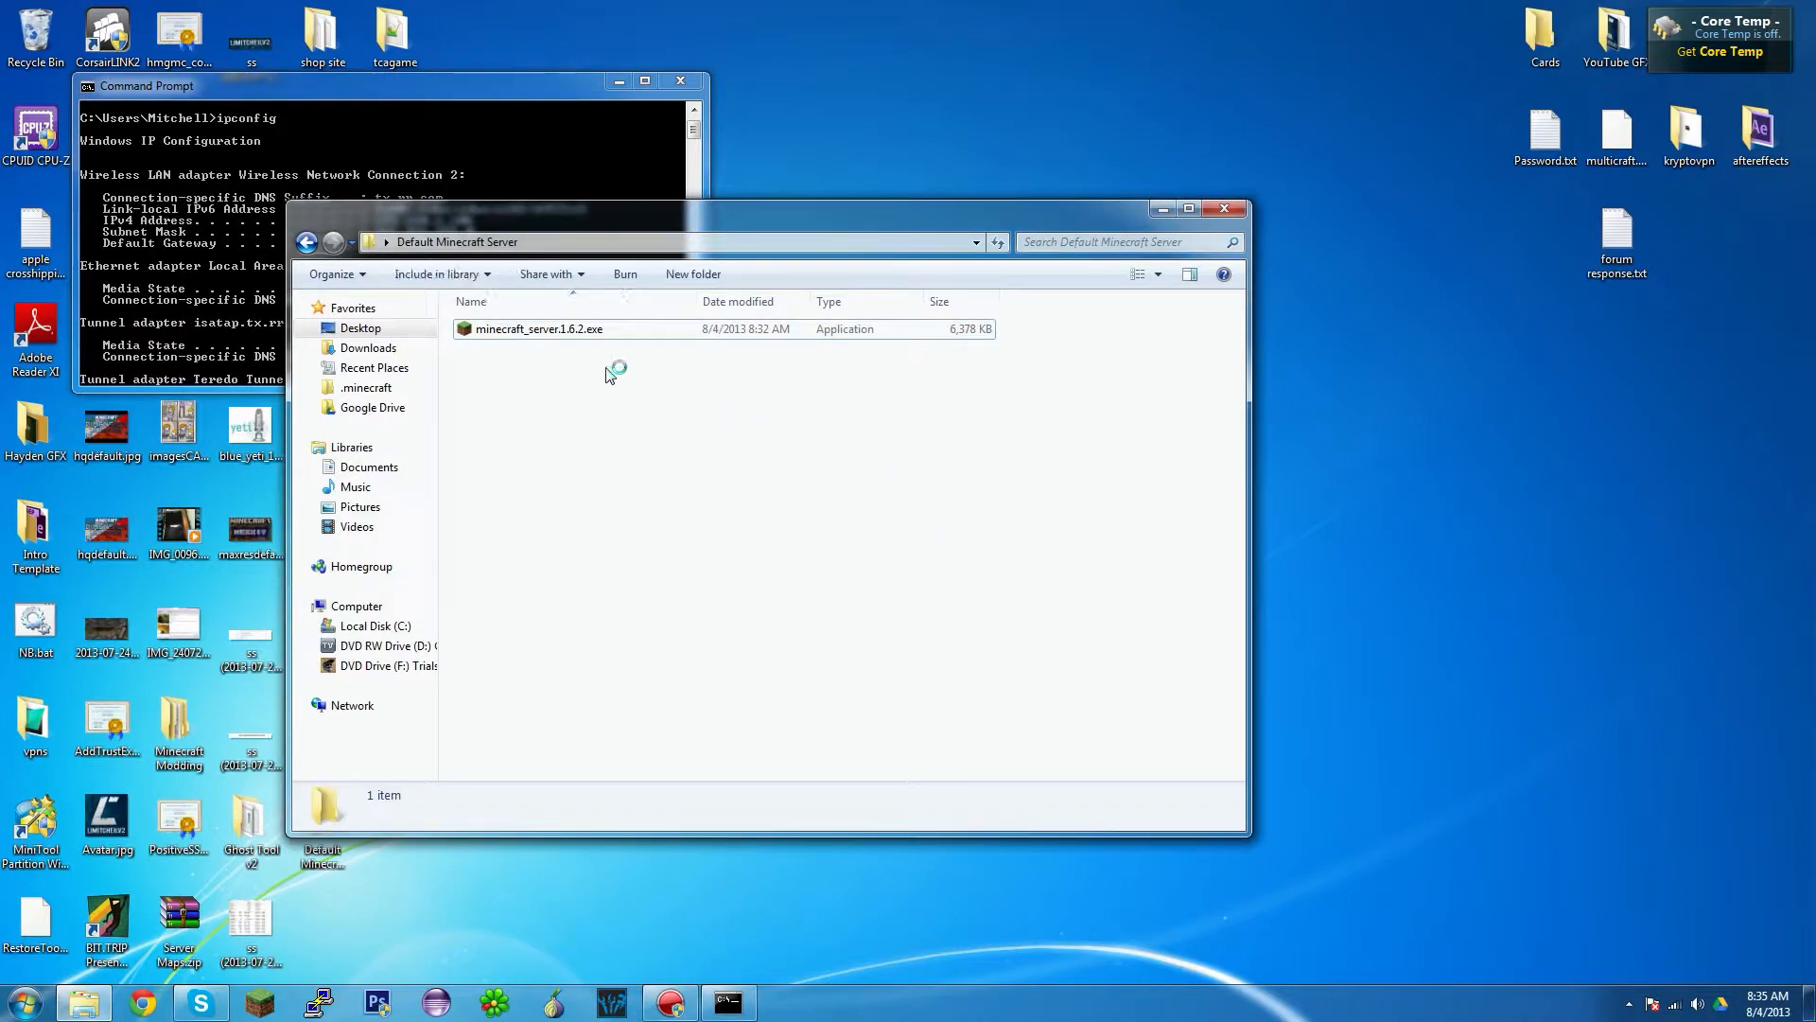
- Look through the rest of the ipconfig output and bring the Minecraft server's log forward to check its startup
{"action": "left_click", "coordinate": [480, 131]}
{"action": "scroll", "coordinate": [467, 214], "scroll_direction": "down", "scroll_amount": 5}
{"action": "left_click", "coordinate": [607, 592]}
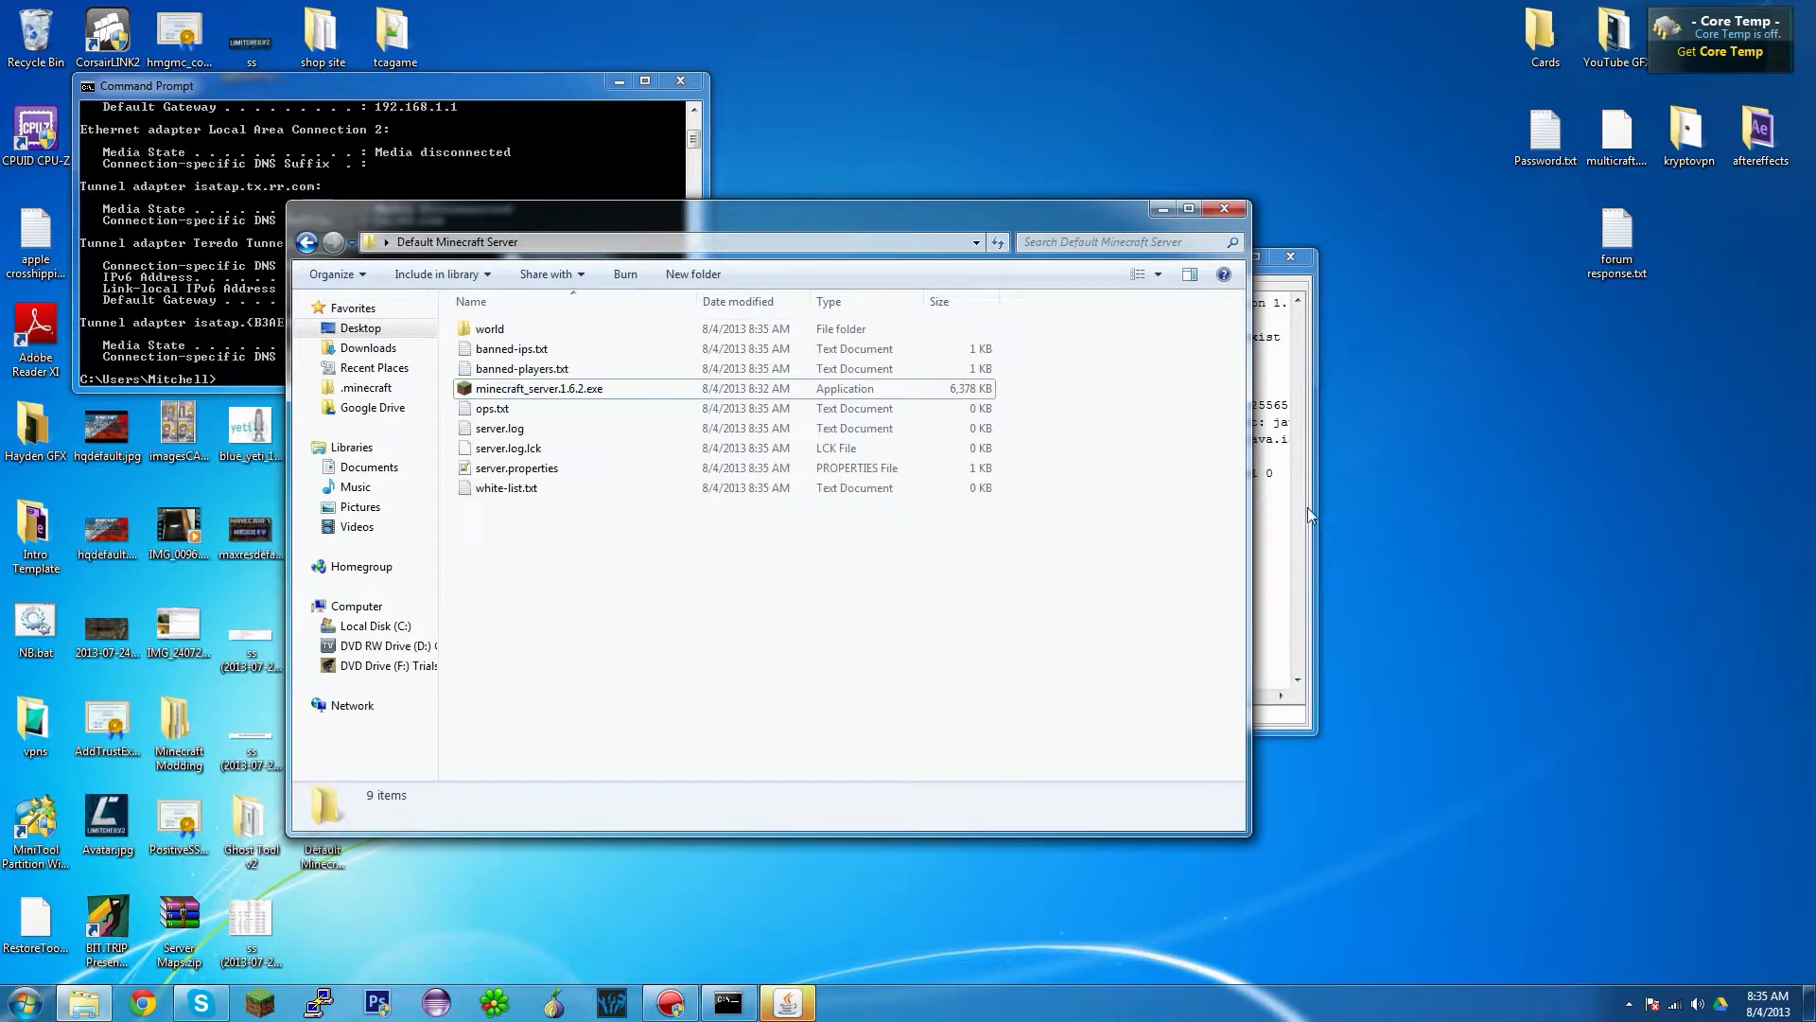
{"action": "left_click", "coordinate": [1261, 509]}
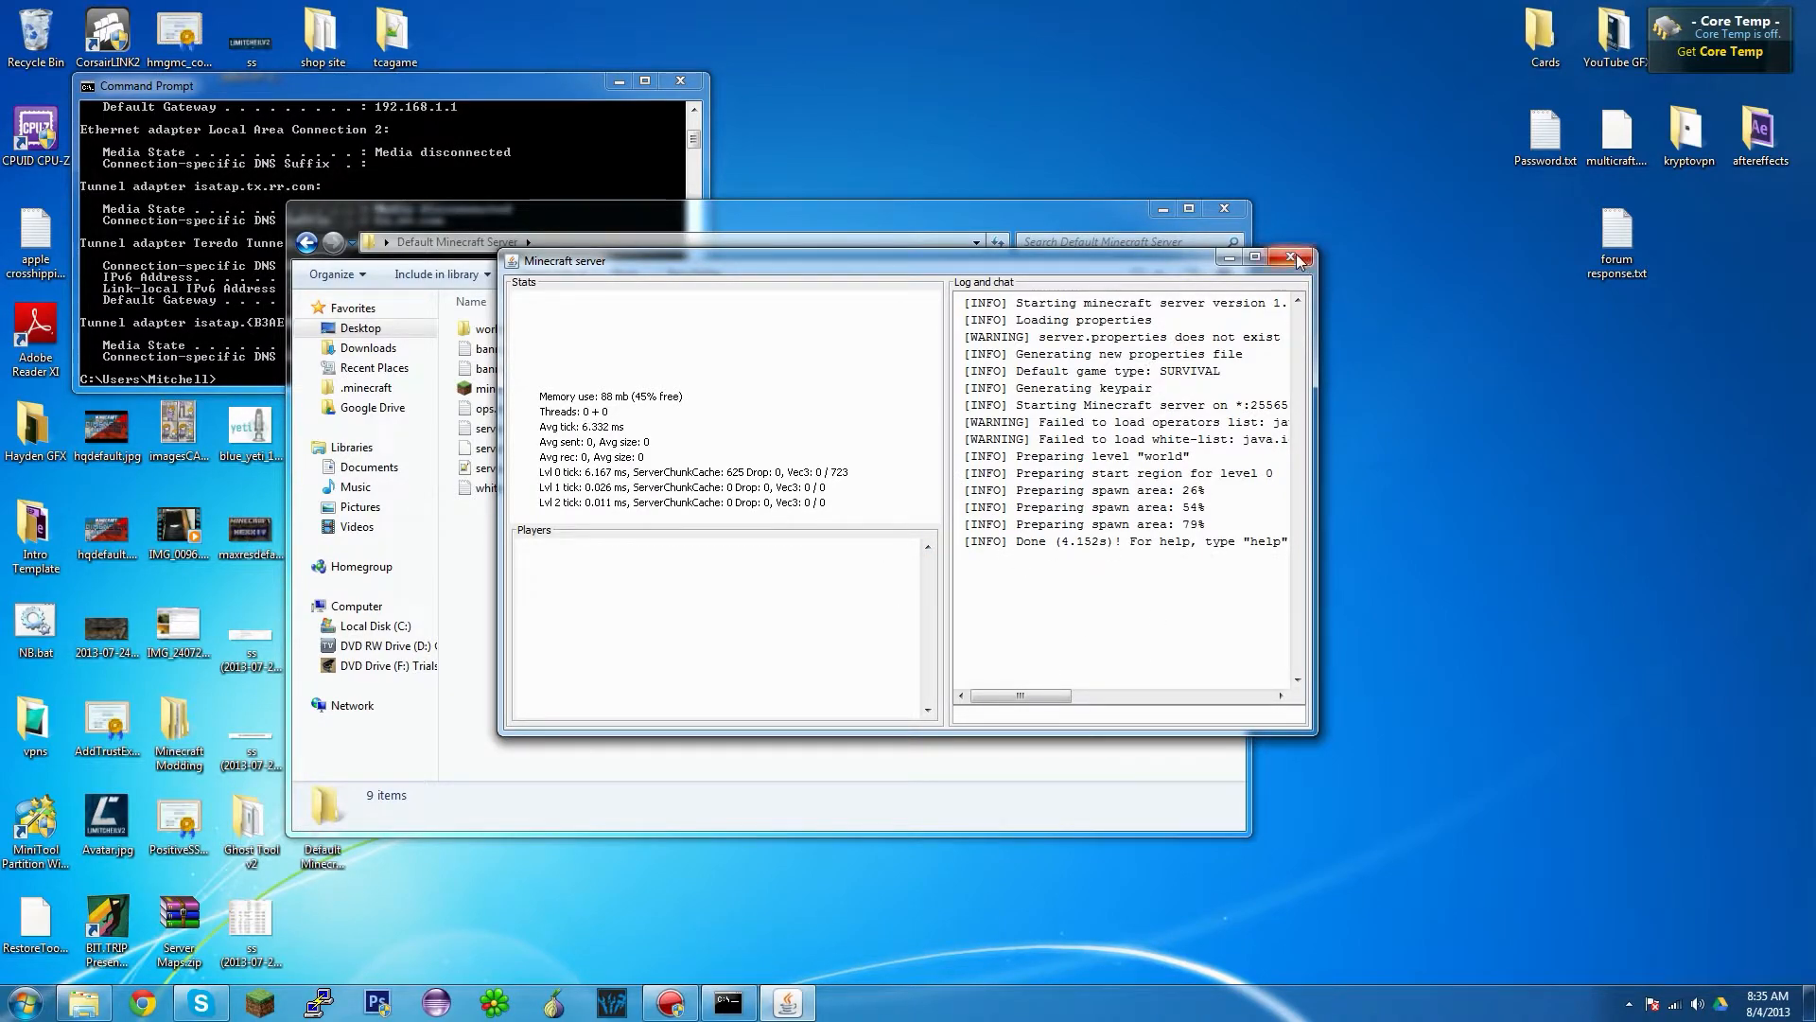
- Open server.properties from the Default Minecraft Server folder in Notepad++
{"action": "left_click", "coordinate": [474, 572]}
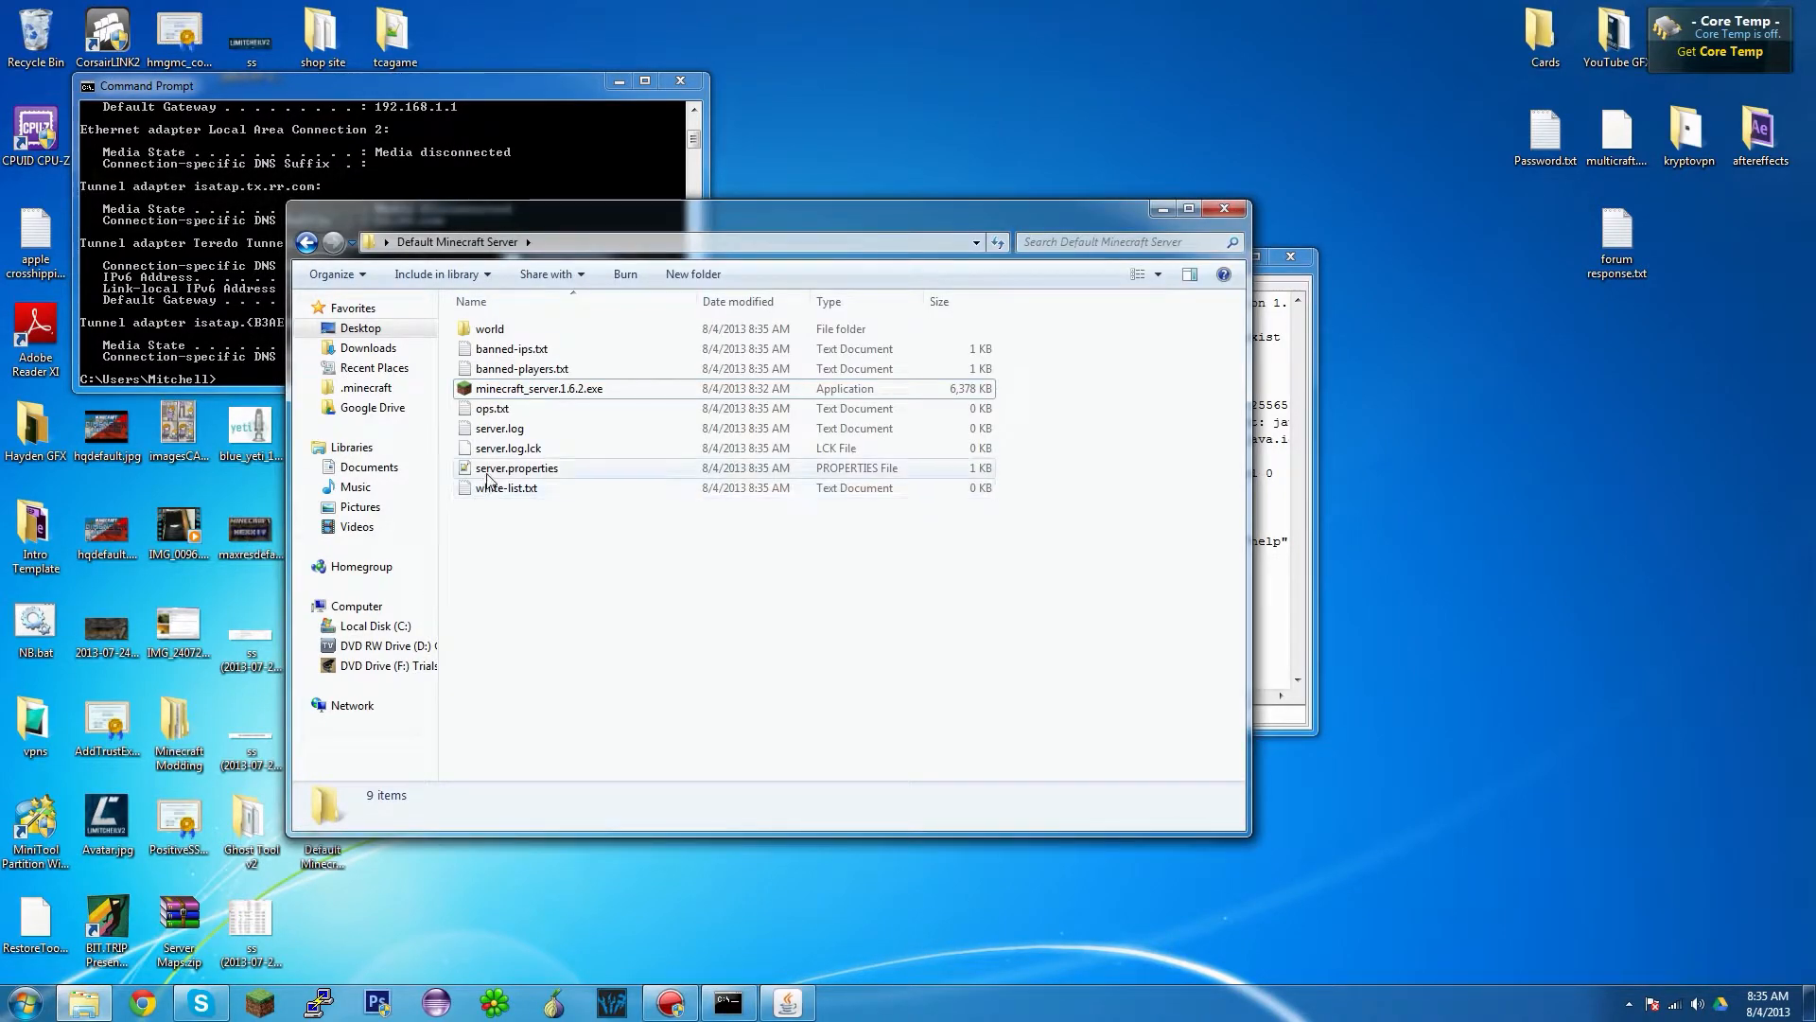
{"action": "right_click", "coordinate": [488, 478]}
{"action": "left_click", "coordinate": [529, 520]}
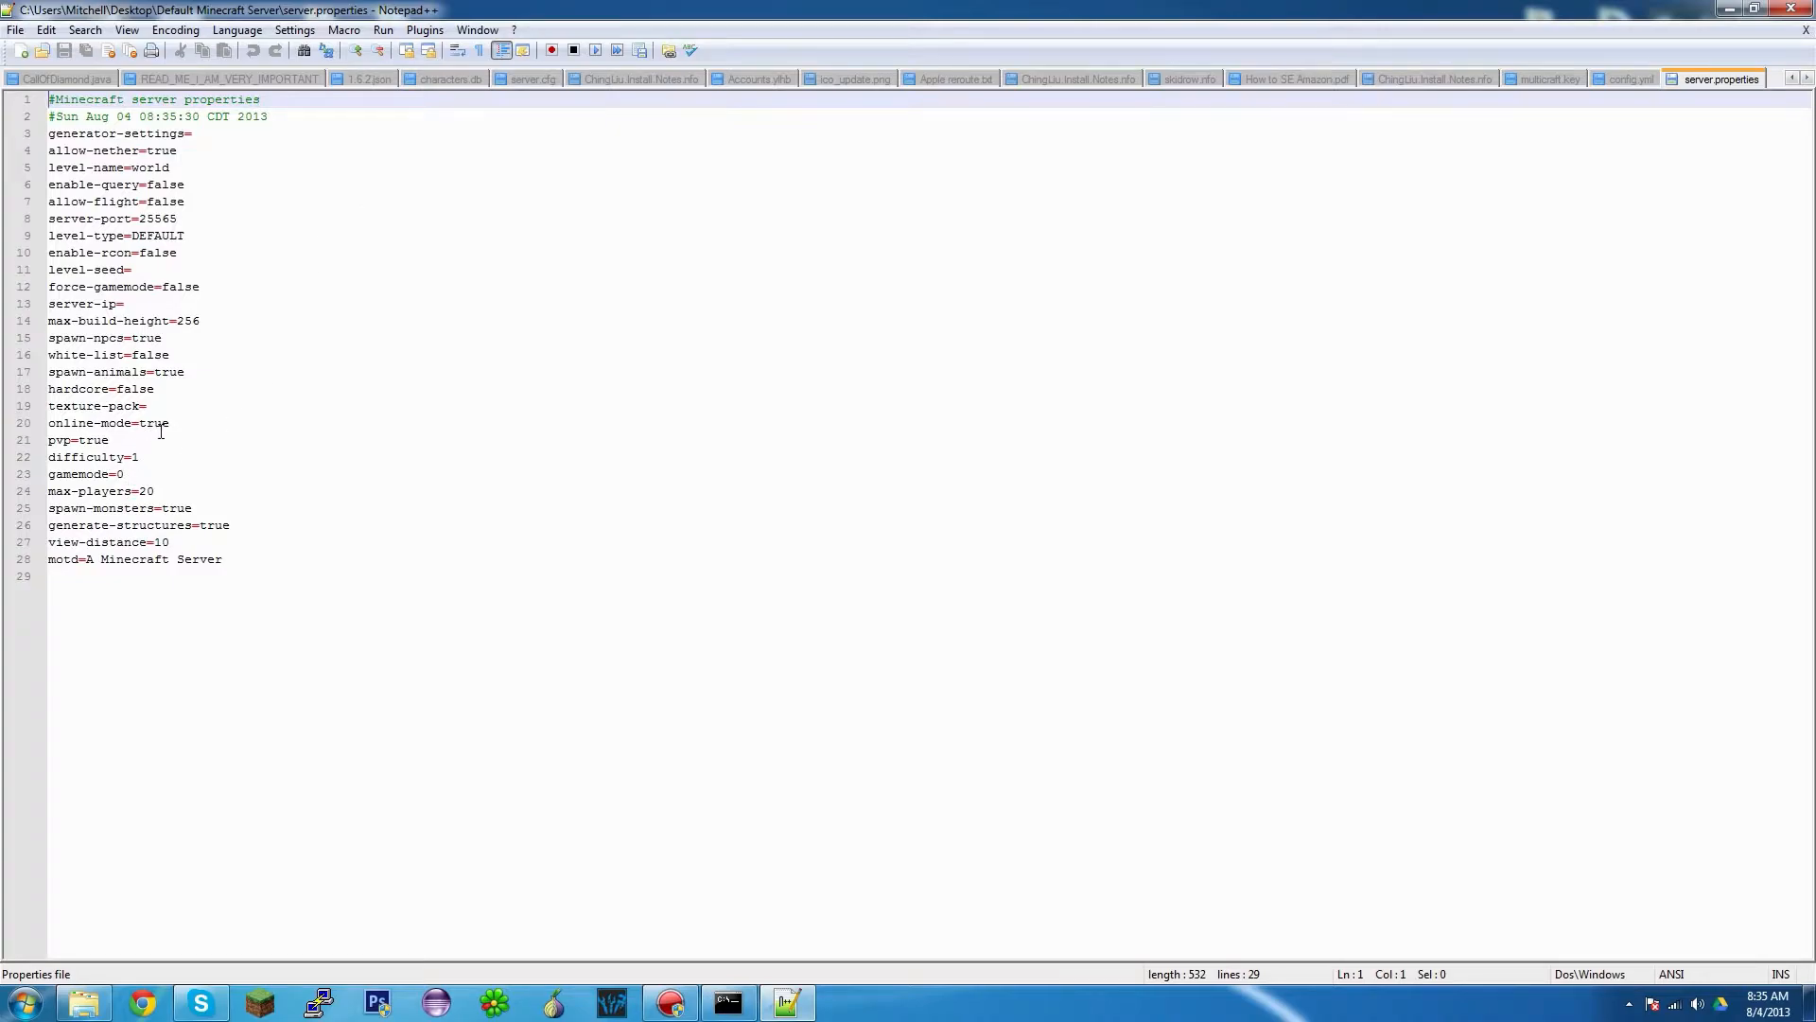
- Close all open documents except server.properties and look over its pvp, difficulty and gamemode settings
{"action": "left_click", "coordinate": [15, 30]}
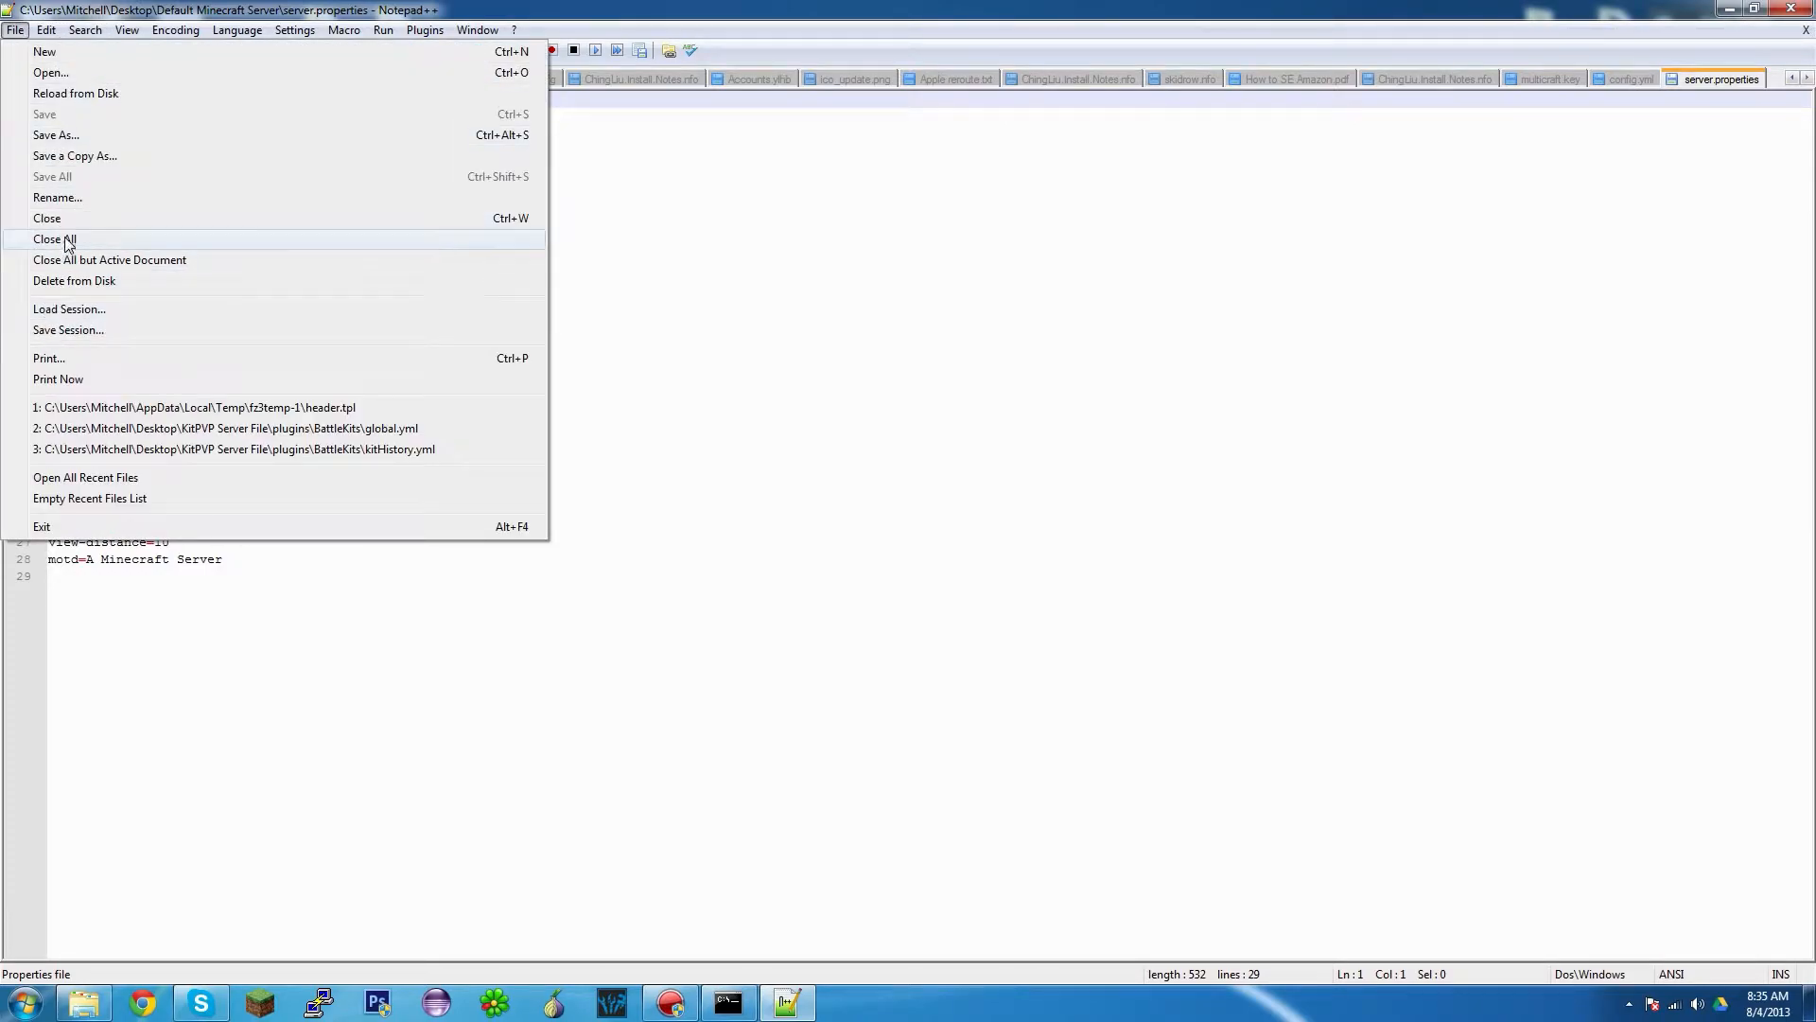
{"action": "left_click", "coordinate": [85, 260]}
{"action": "left_click", "coordinate": [194, 490]}
{"action": "left_click", "coordinate": [188, 441]}
{"action": "left_click", "coordinate": [173, 469]}
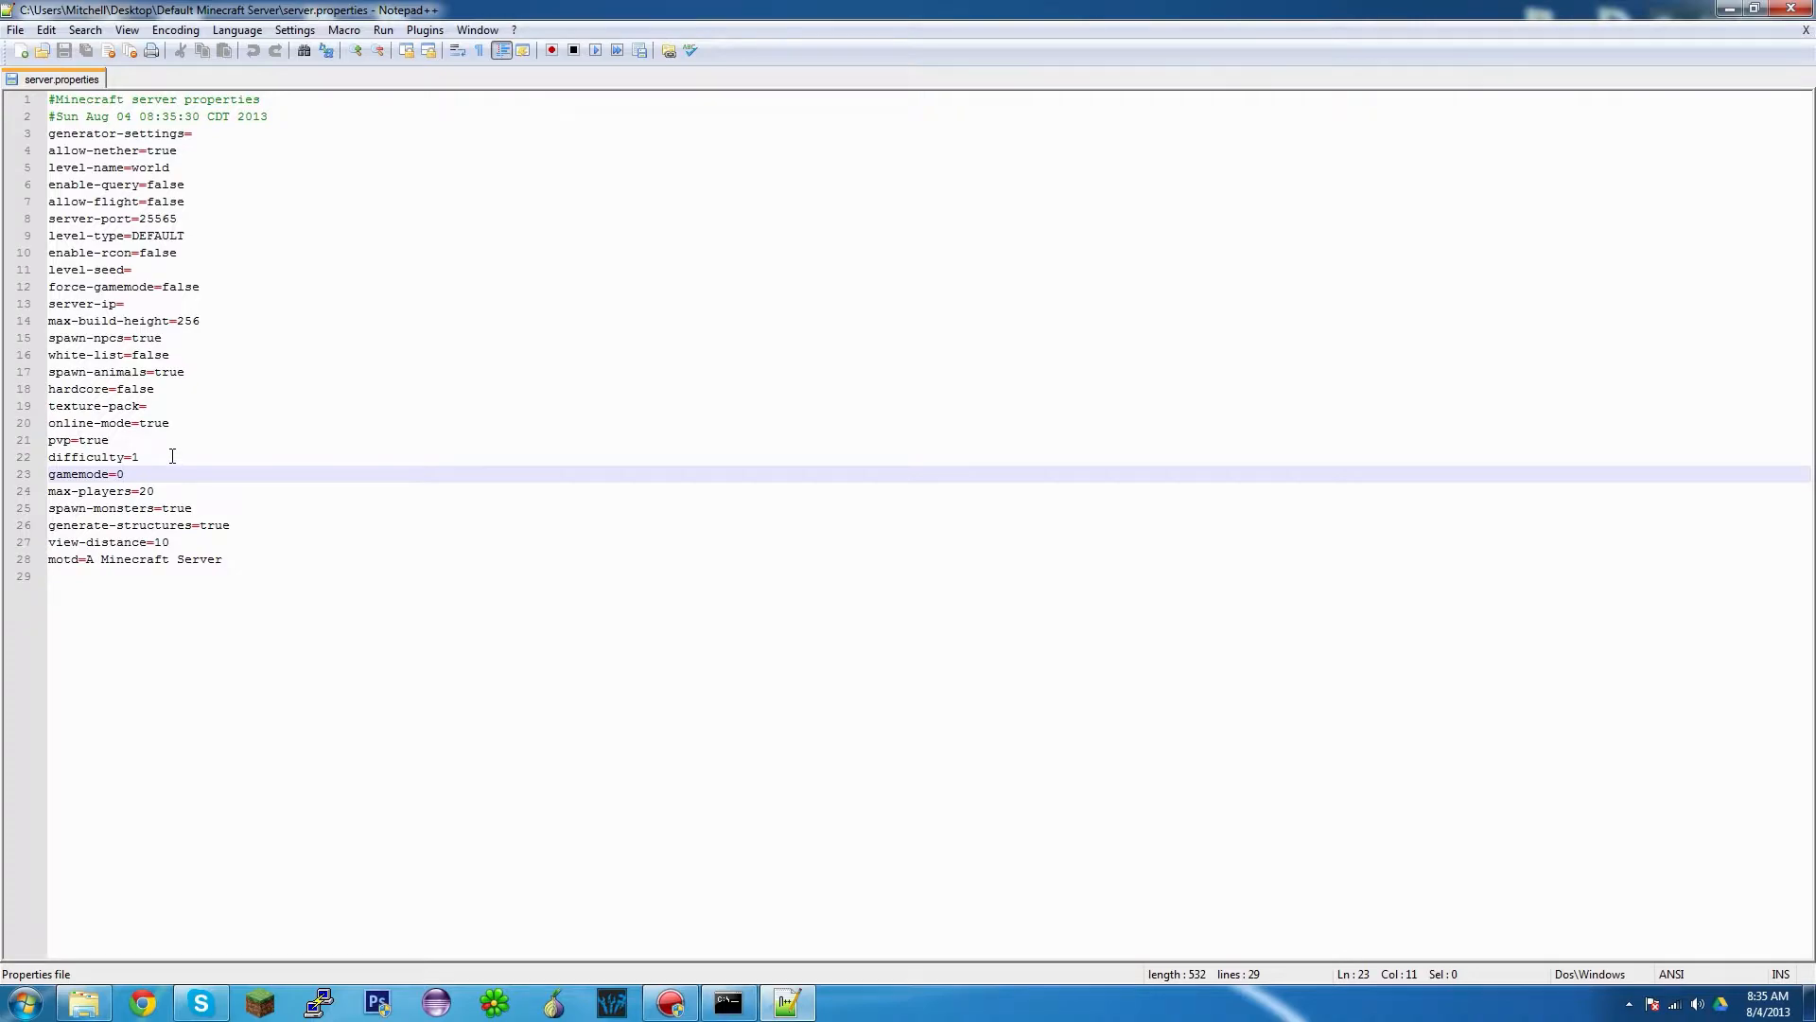
{"action": "left_click", "coordinate": [172, 456]}
{"action": "left_click", "coordinate": [174, 439]}
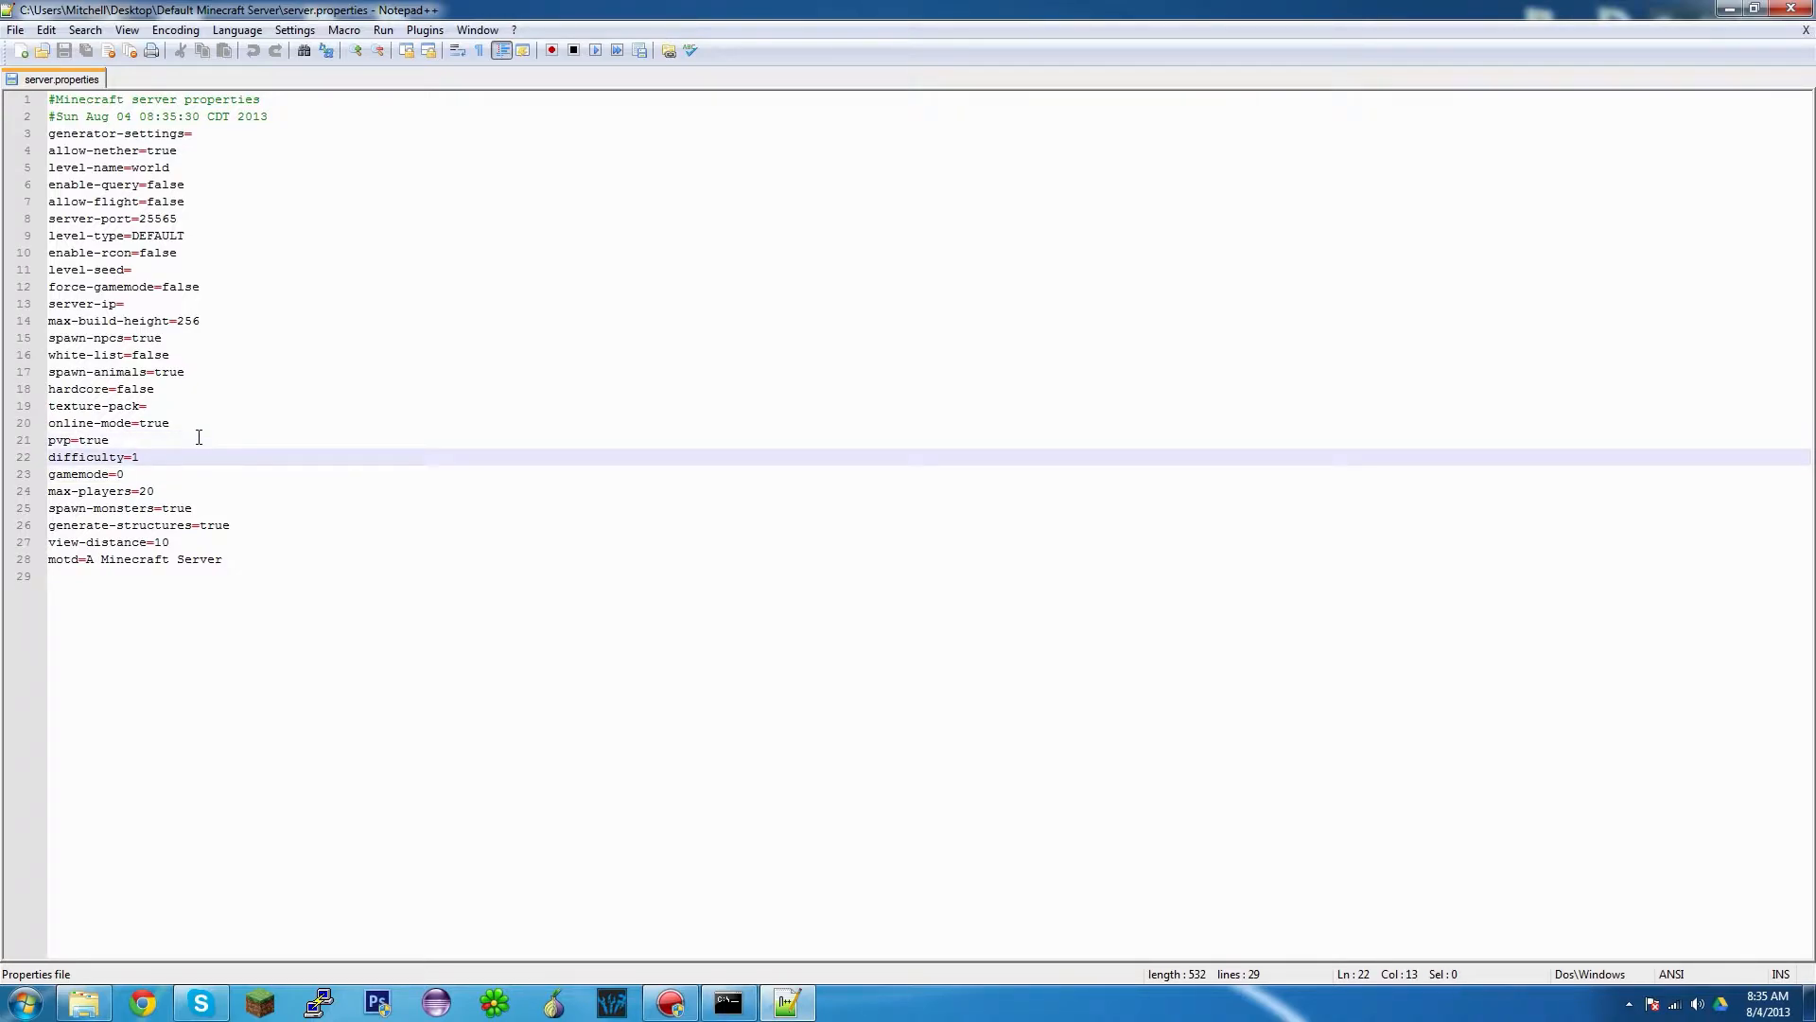
- Change the motd value in server.properties to "A Tutorial Minecraft Server", save the file and close the editor
{"action": "left_click_drag", "start_coordinate": [223, 559], "coordinate": [92, 565]}
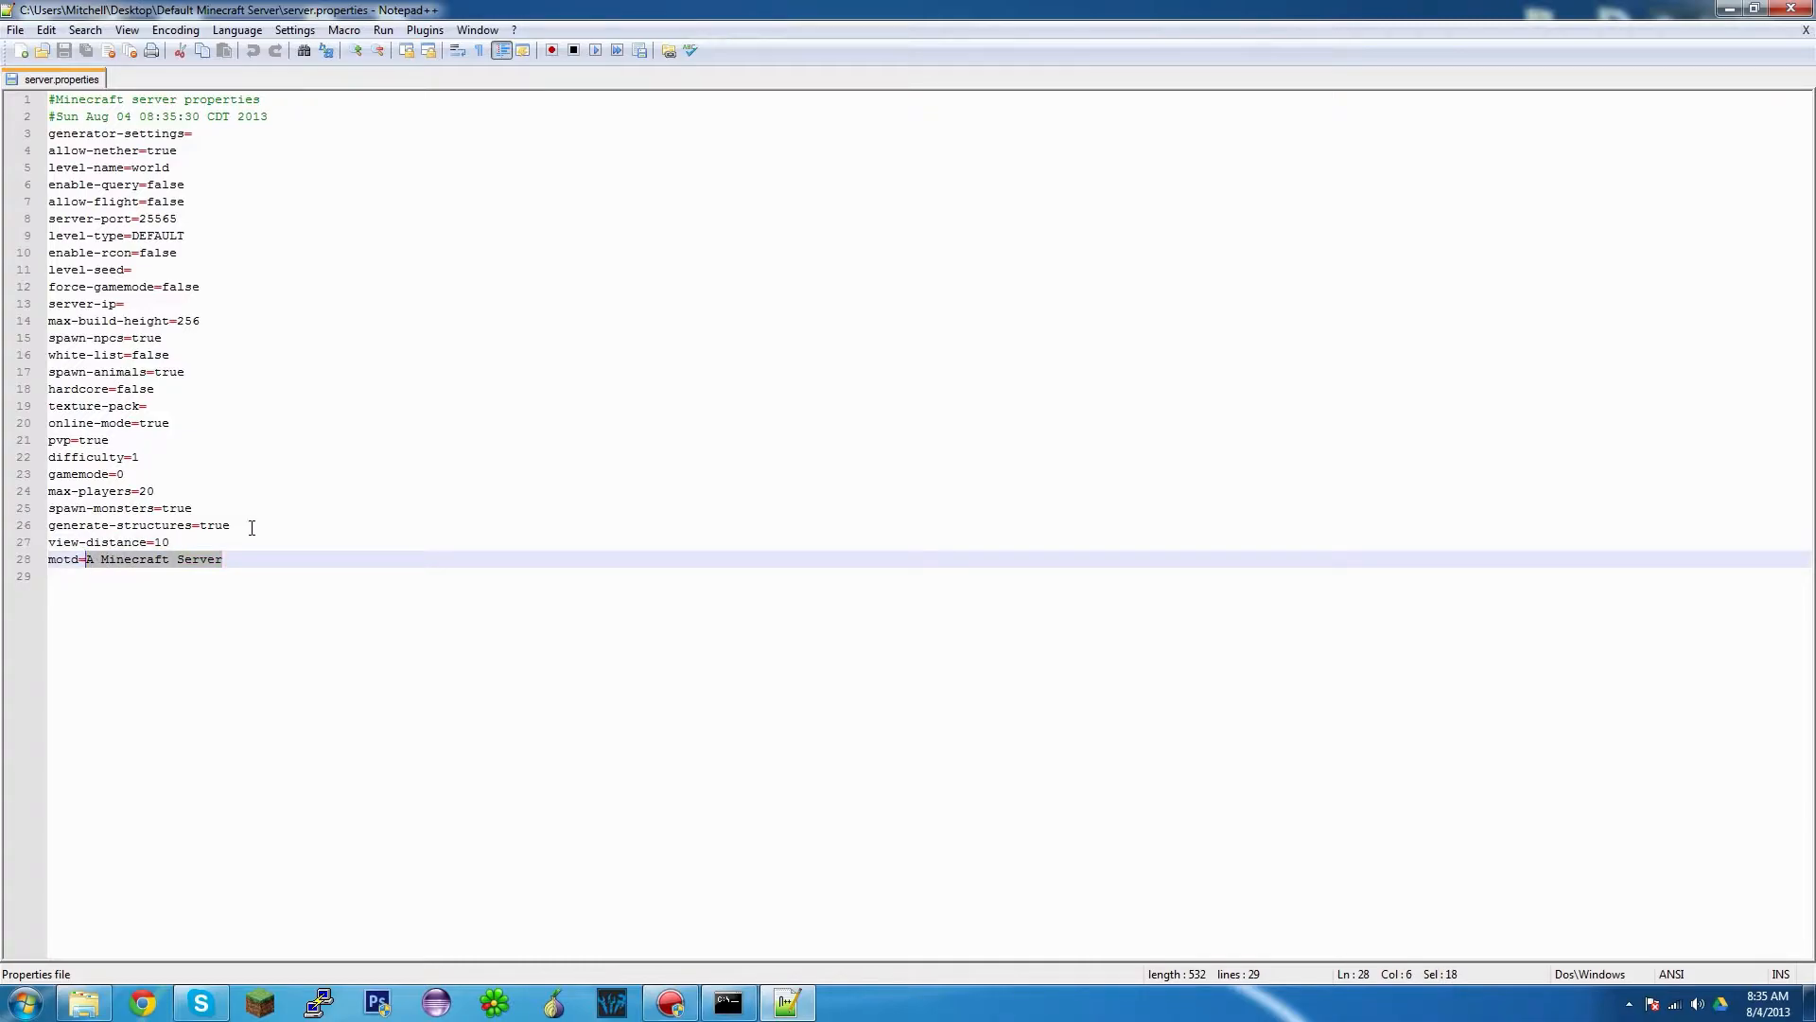
{"action": "key", "text": "BackSpace"}
{"action": "type", "text": "A TUto"}
{"action": "key", "text": "BackSpace"}
{"action": "key", "text": "BackSpace"}
{"action": "key", "text": "BackSpace"}
{"action": "type", "text": "utu"}
{"action": "key", "text": "BackSpace"}
{"action": "type", "text": "or"}
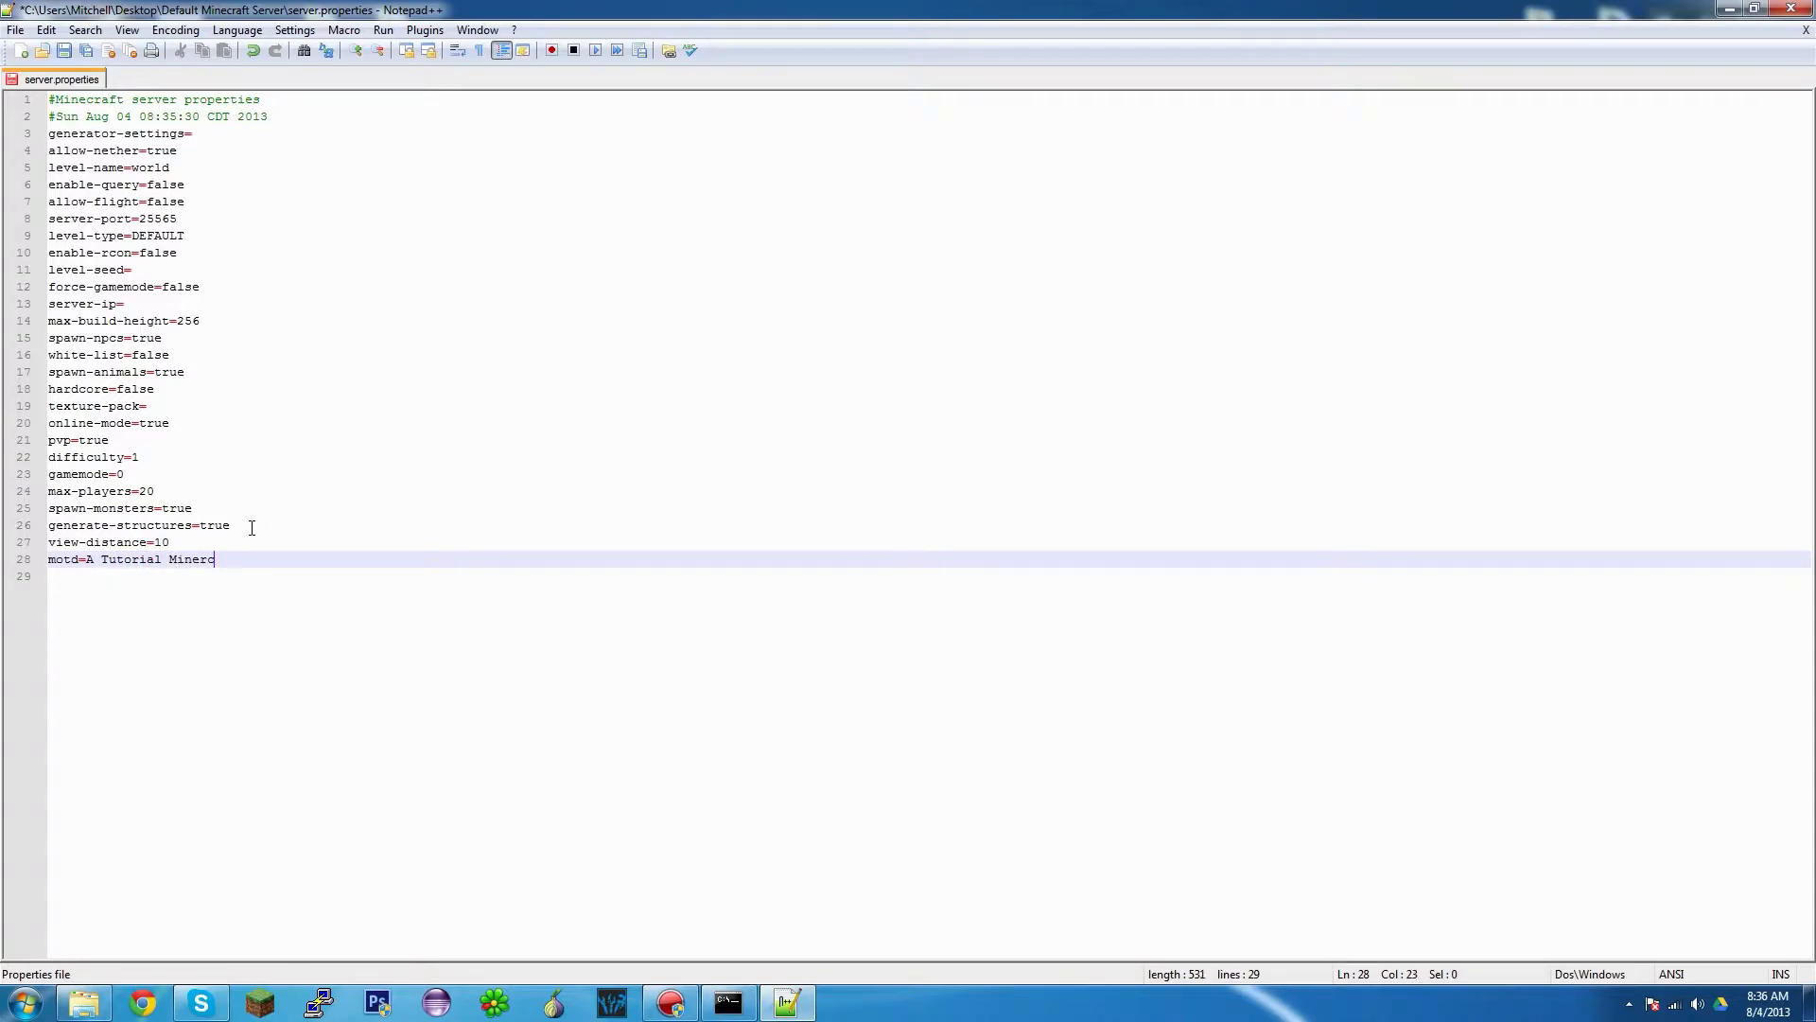
{"action": "type", "text": "ial Minecraft Server"}
{"action": "left_click", "coordinate": [62, 54]}
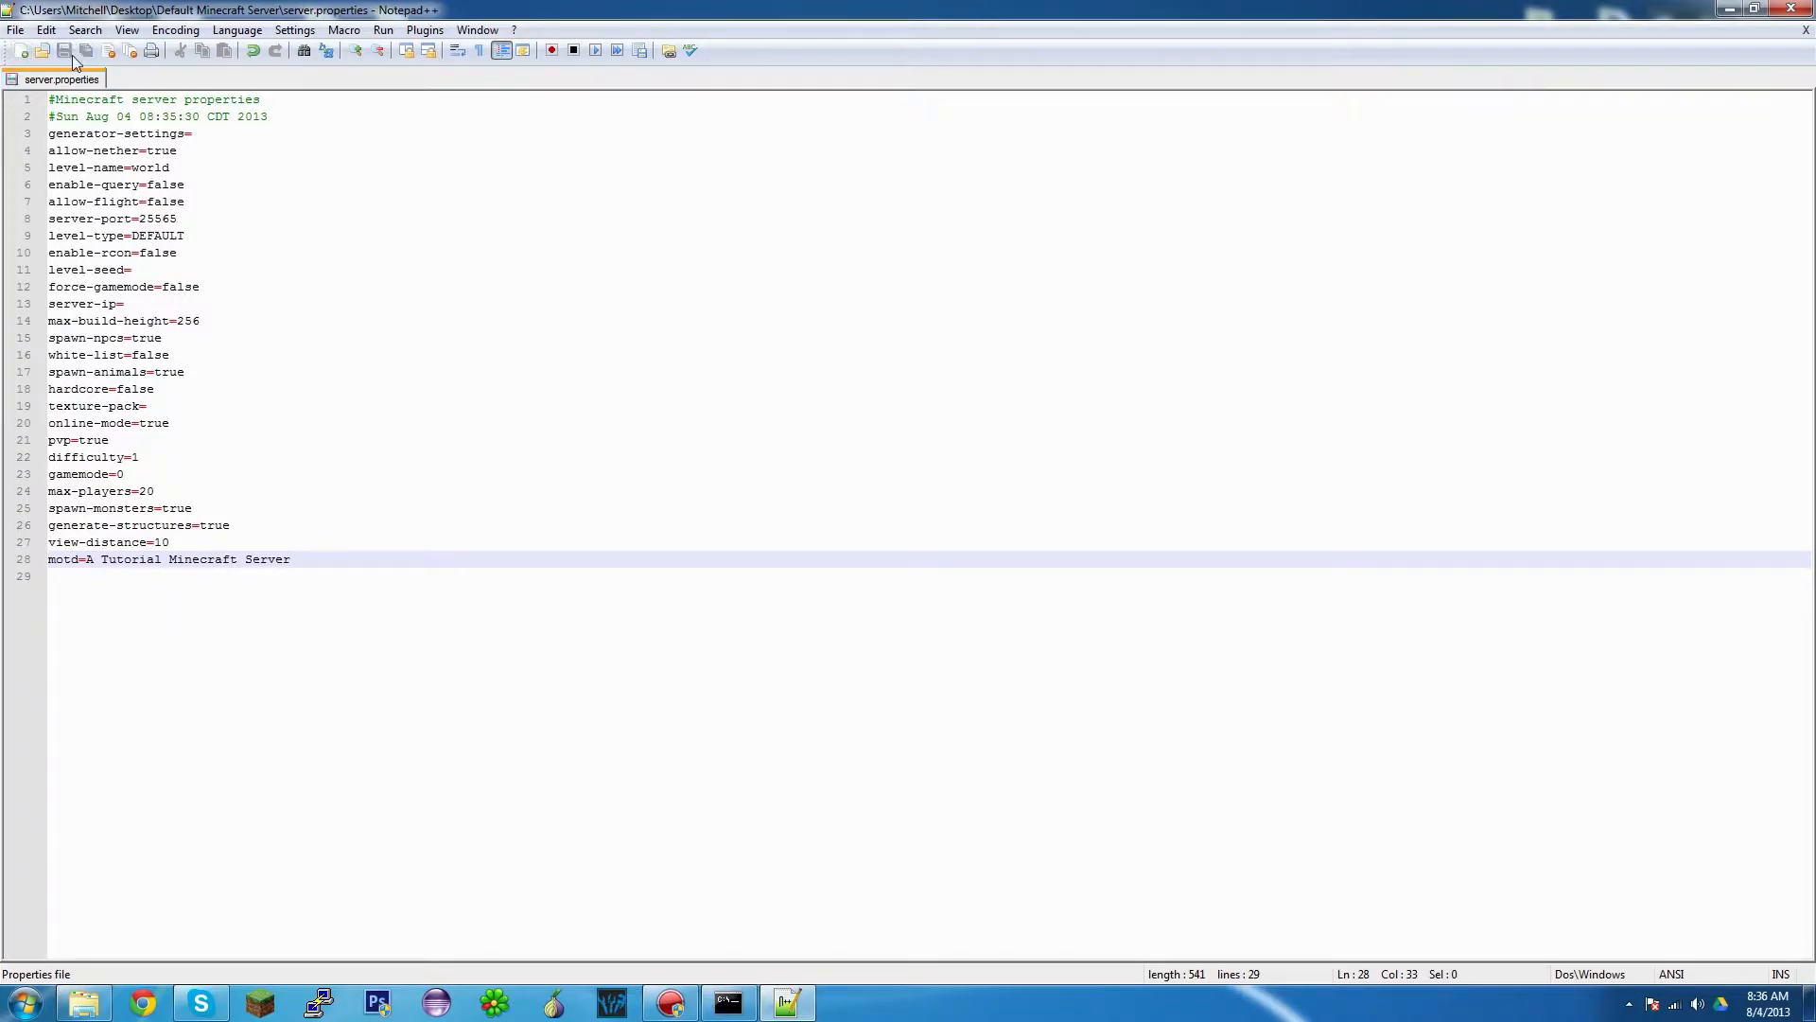
{"action": "left_click", "coordinate": [1810, 4]}
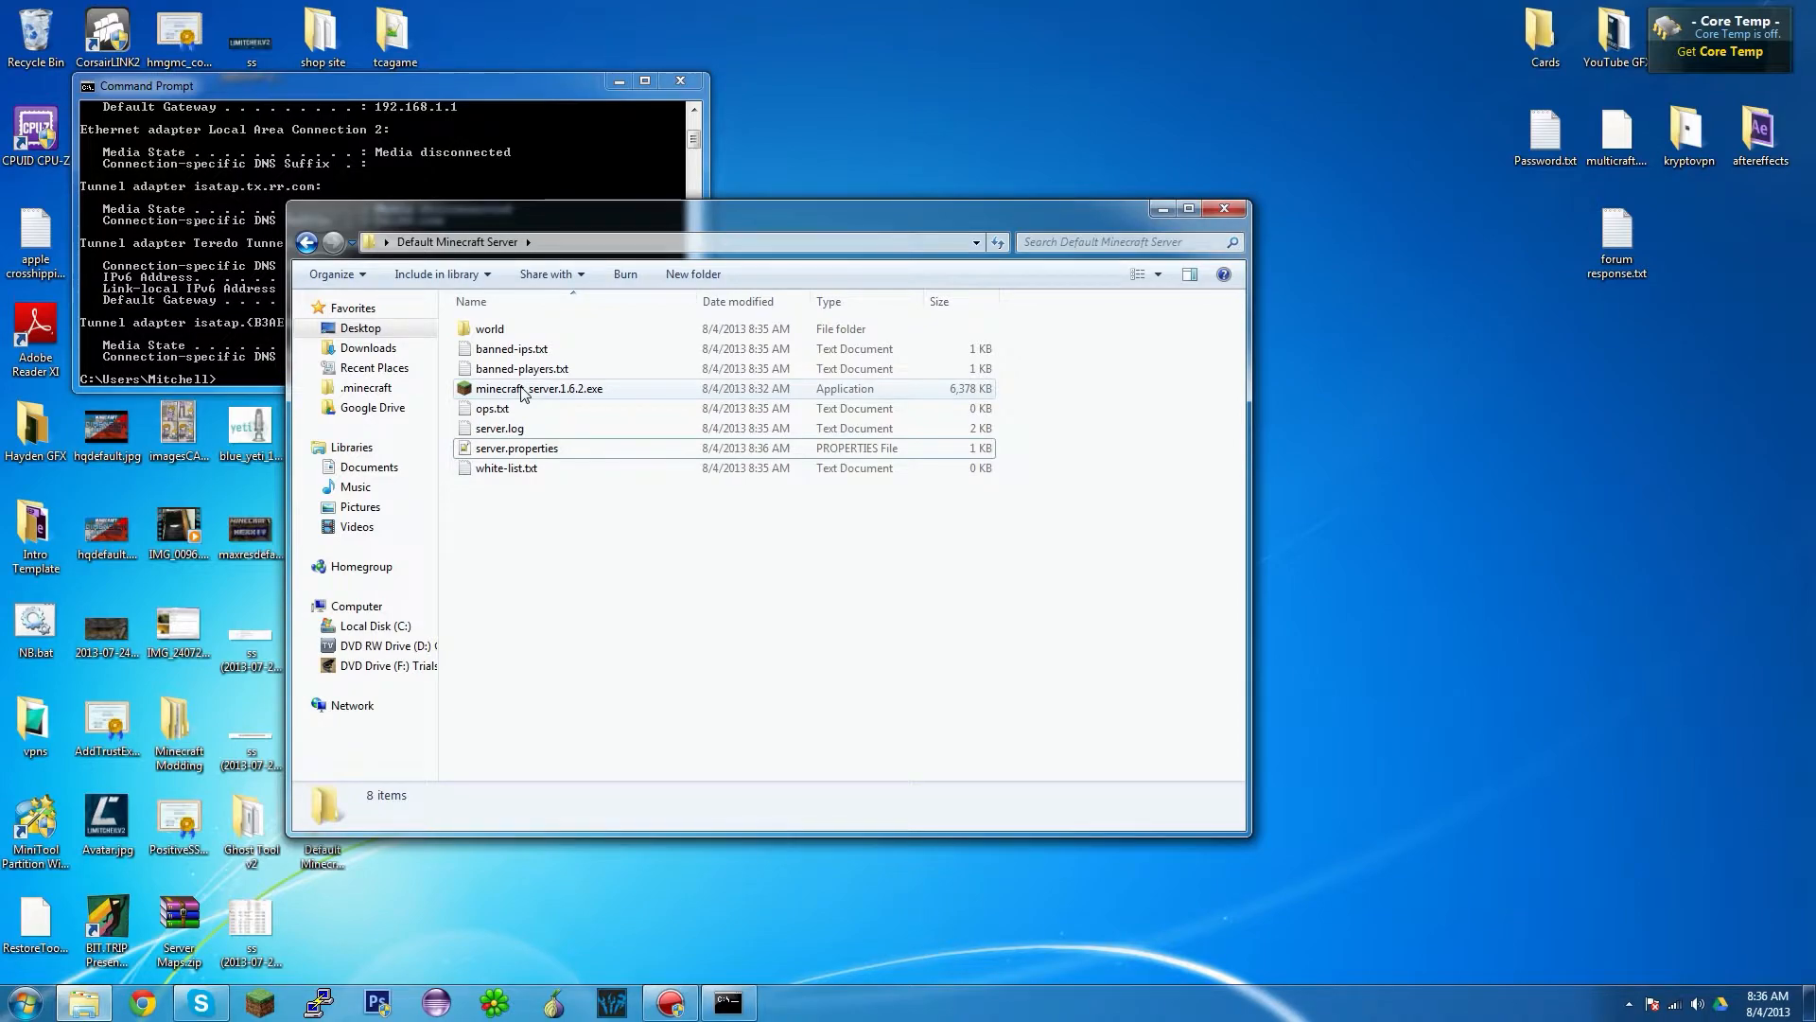
- Start minecraft_server.1.6.2.exe and give operator rights to the owner's player account with the op command
{"action": "double_click", "coordinate": [522, 390]}
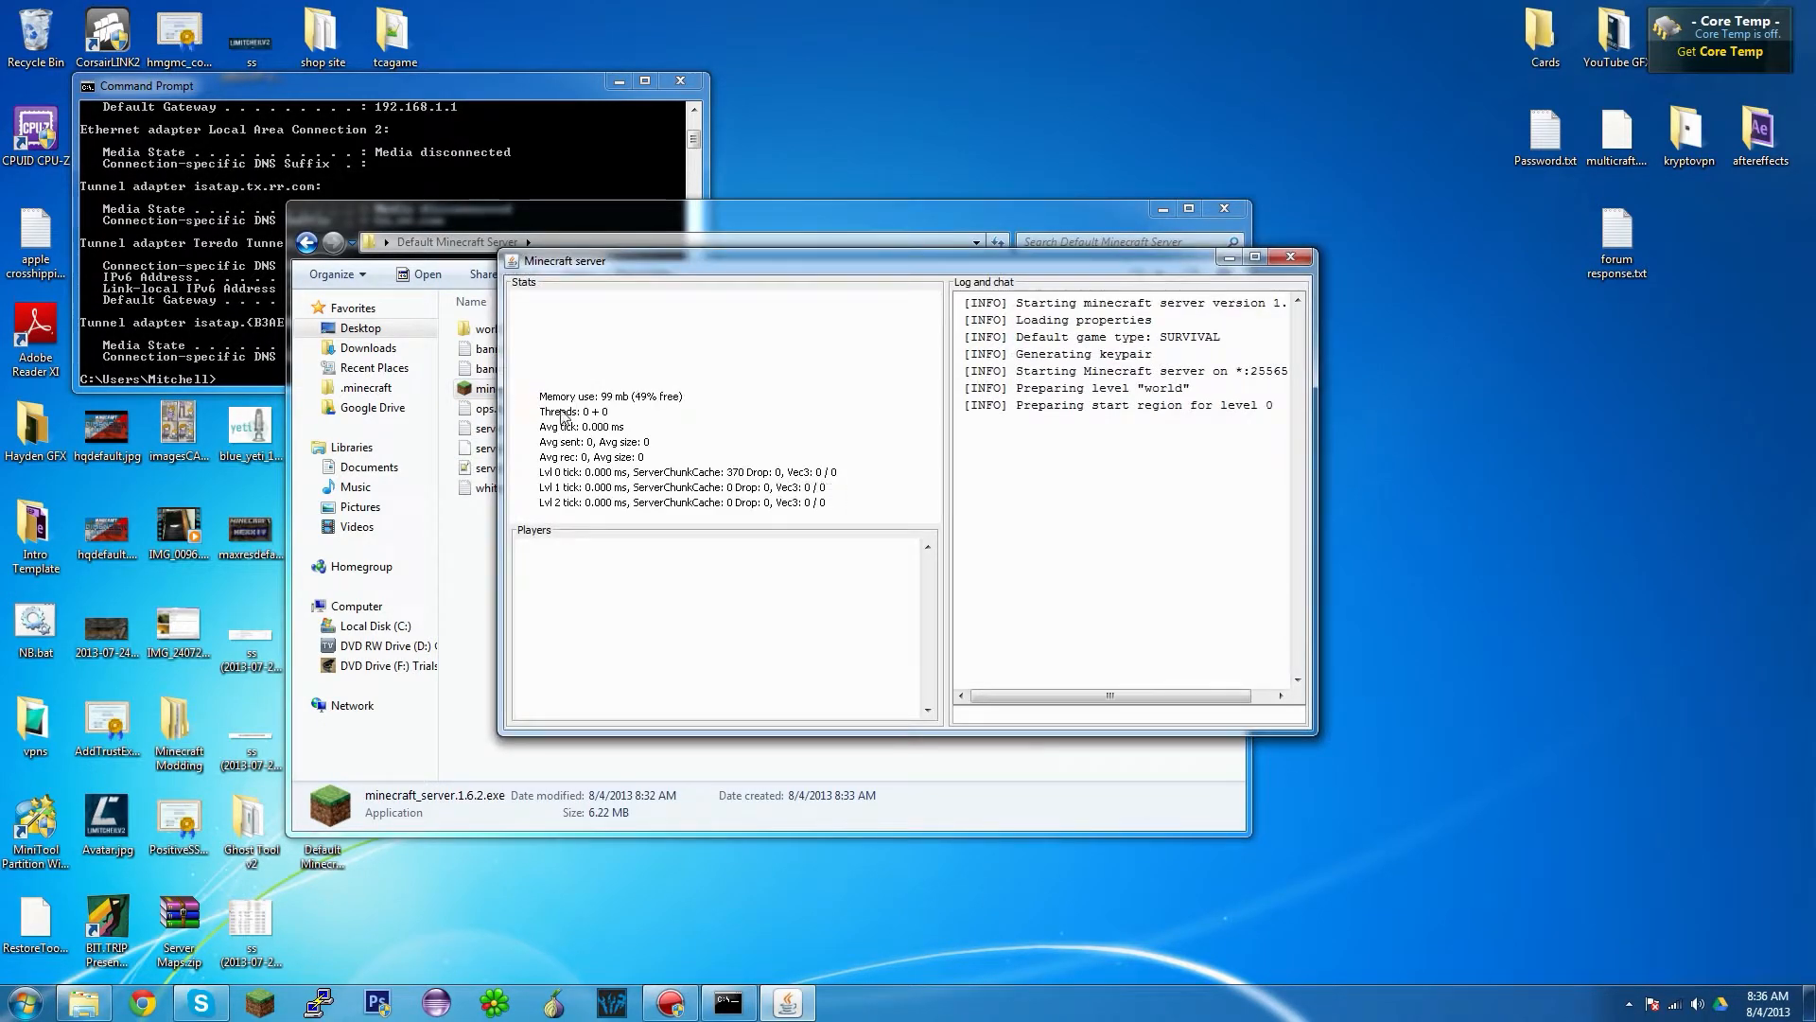
{"action": "left_click", "coordinate": [1035, 717]}
{"action": "type", "text": "op "}
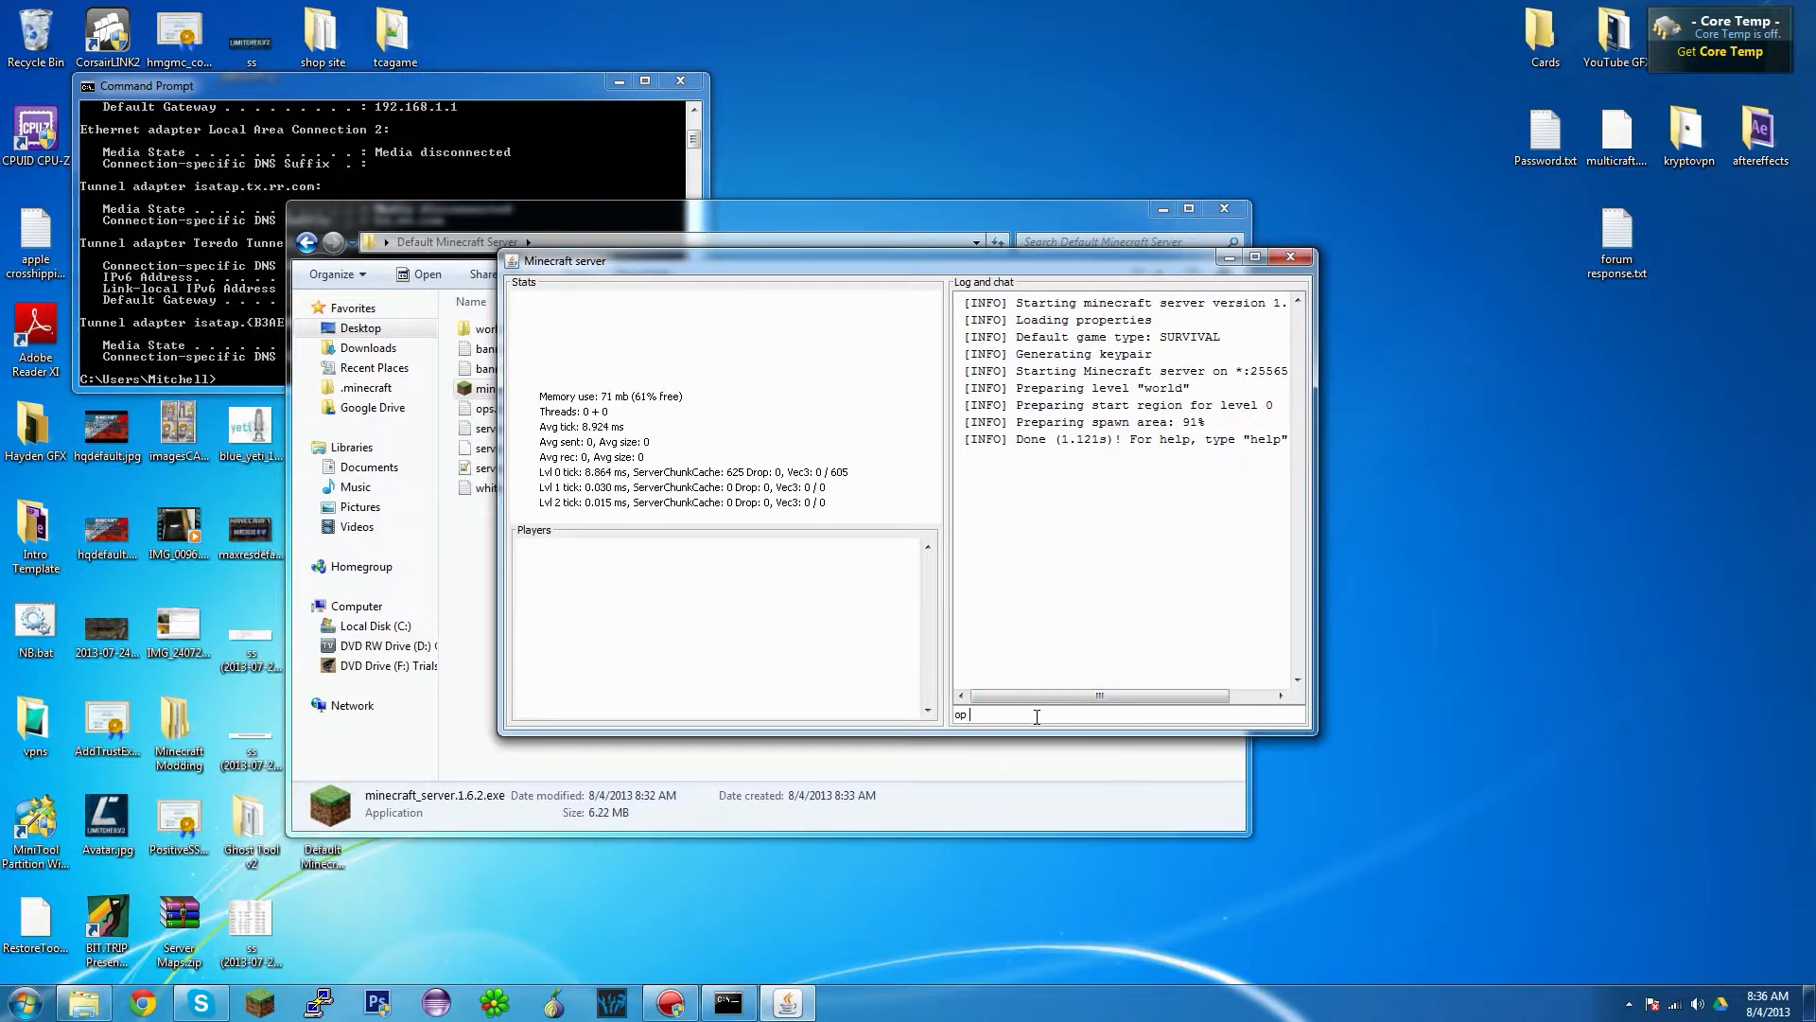
{"action": "type", "text": "thekillerofevil"}
{"action": "key", "text": "Return"}
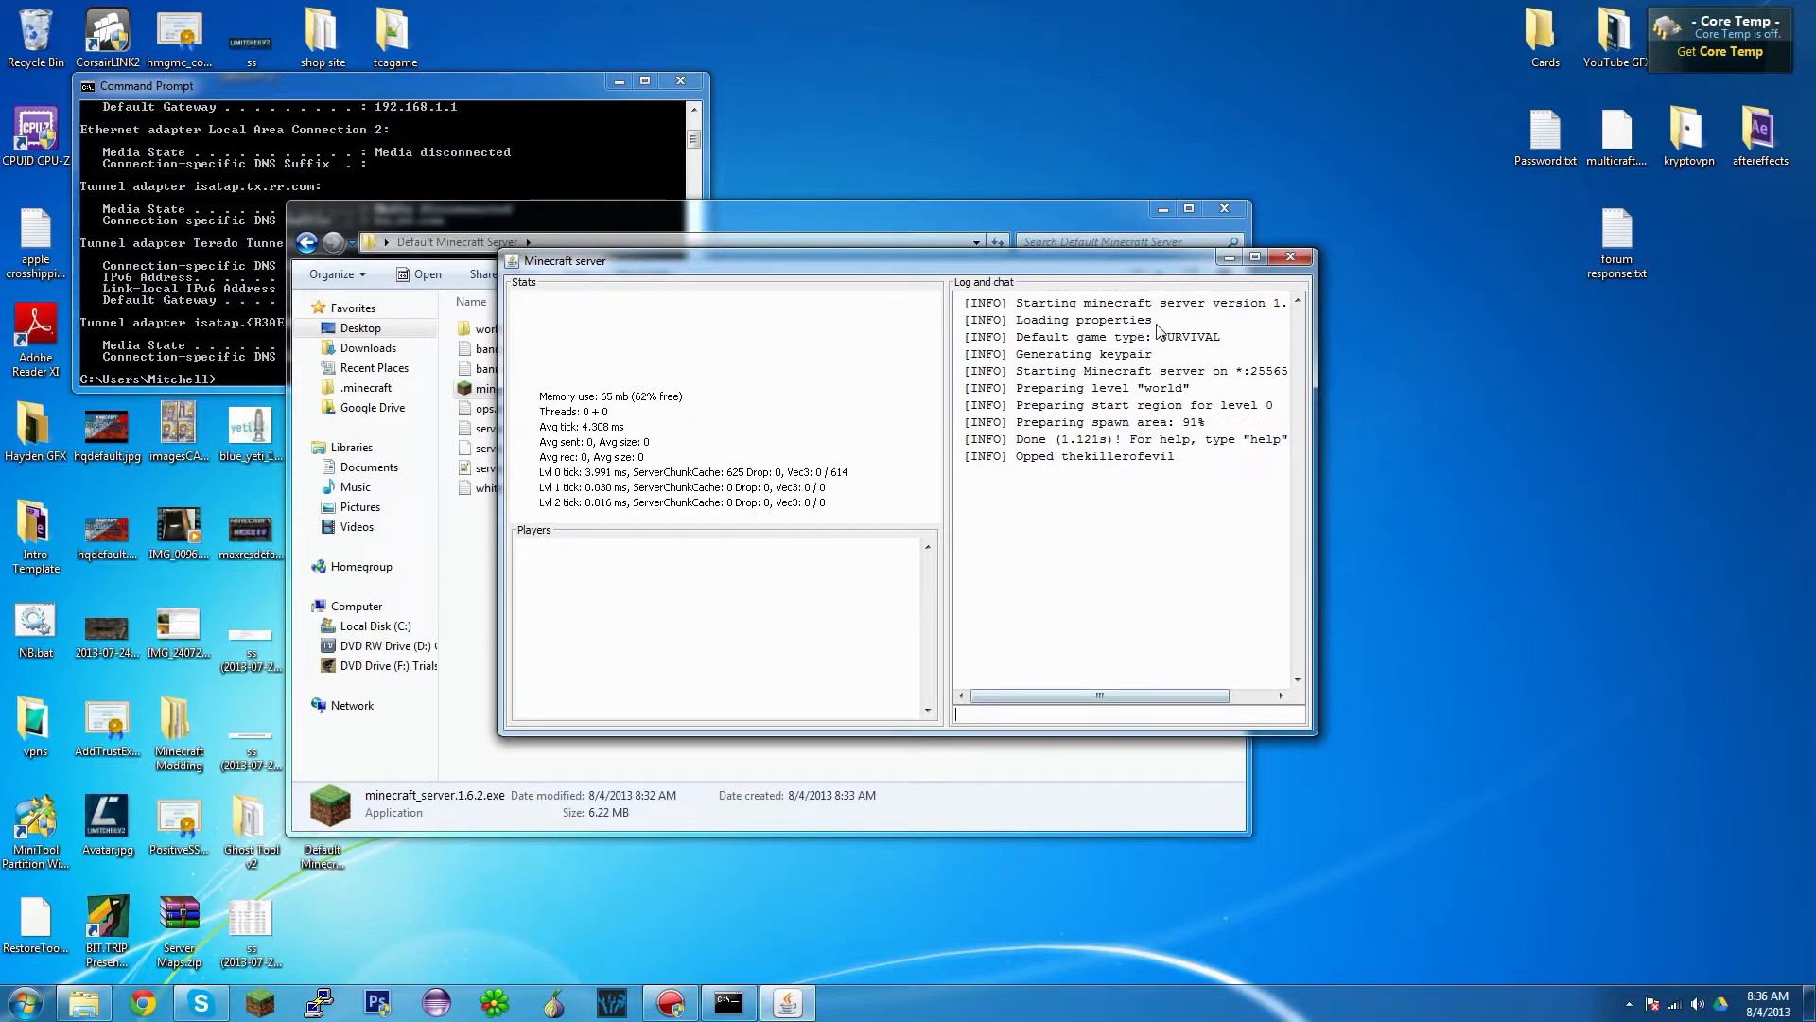
- Minimize the server window, look through the contents of the world folder and return to the Default Minecraft Server folder
{"action": "left_click", "coordinate": [1228, 257]}
{"action": "left_click", "coordinate": [701, 558]}
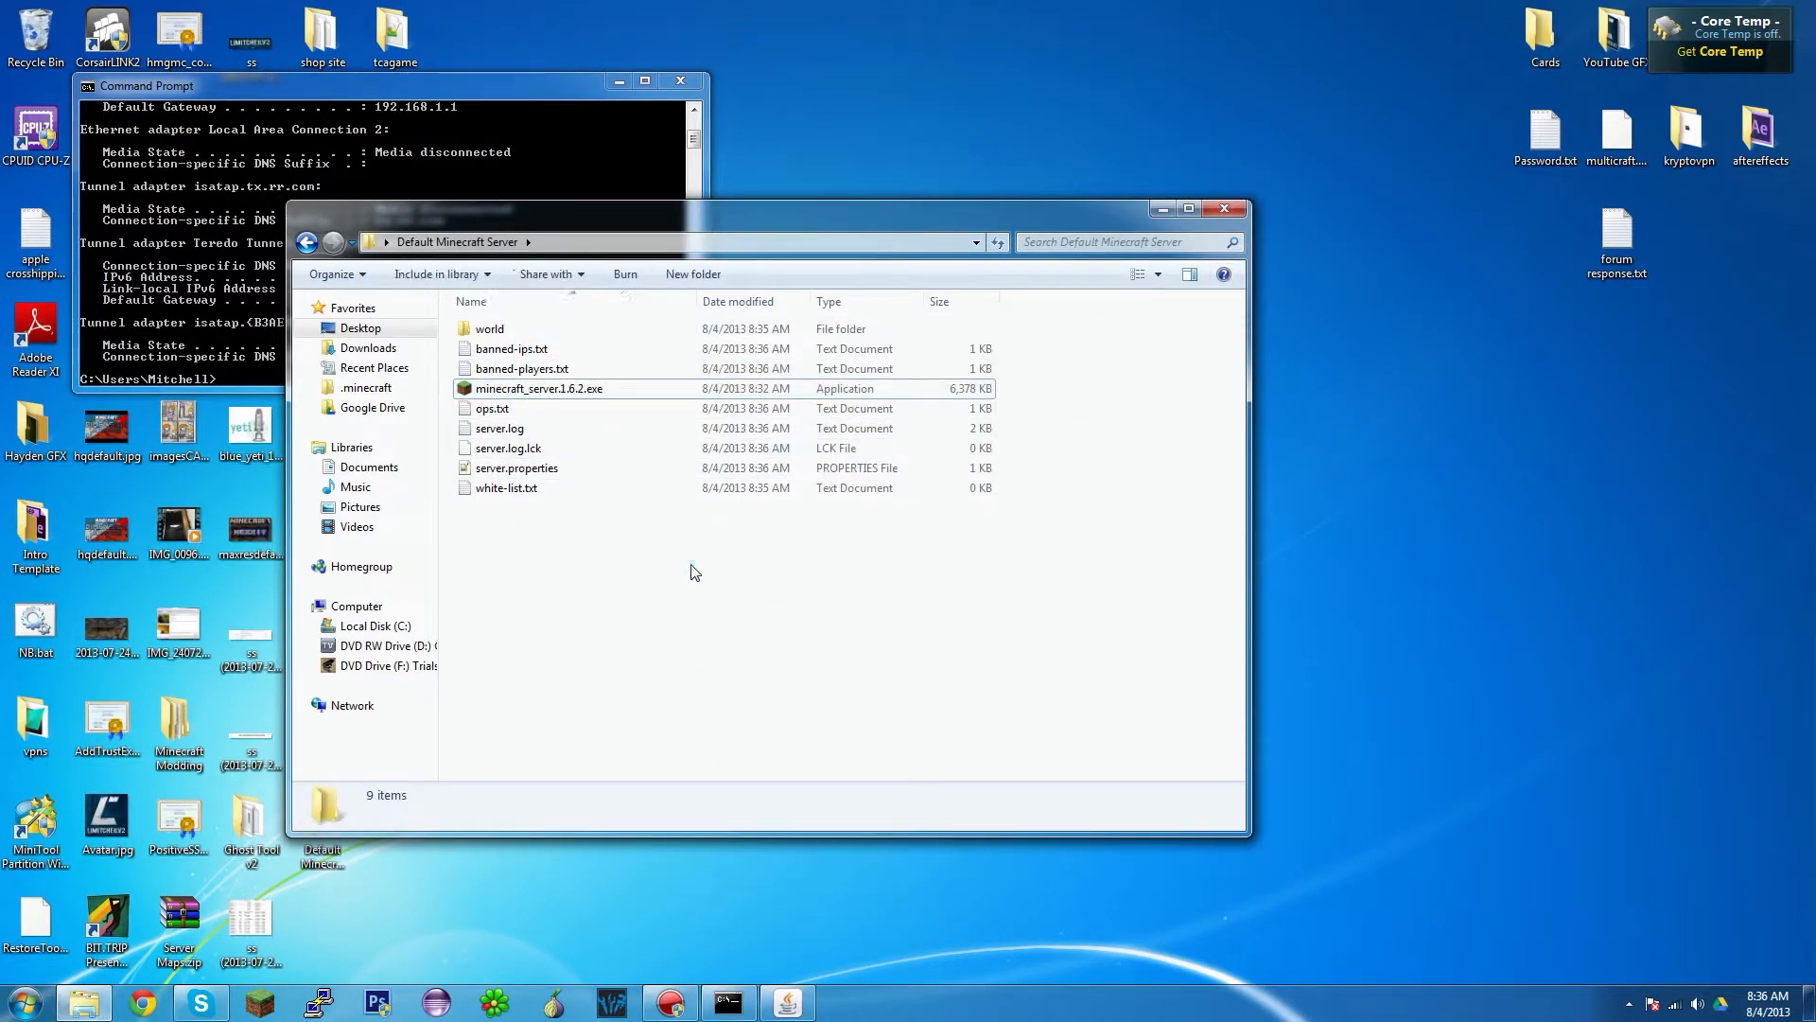
{"action": "double_click", "coordinate": [608, 330]}
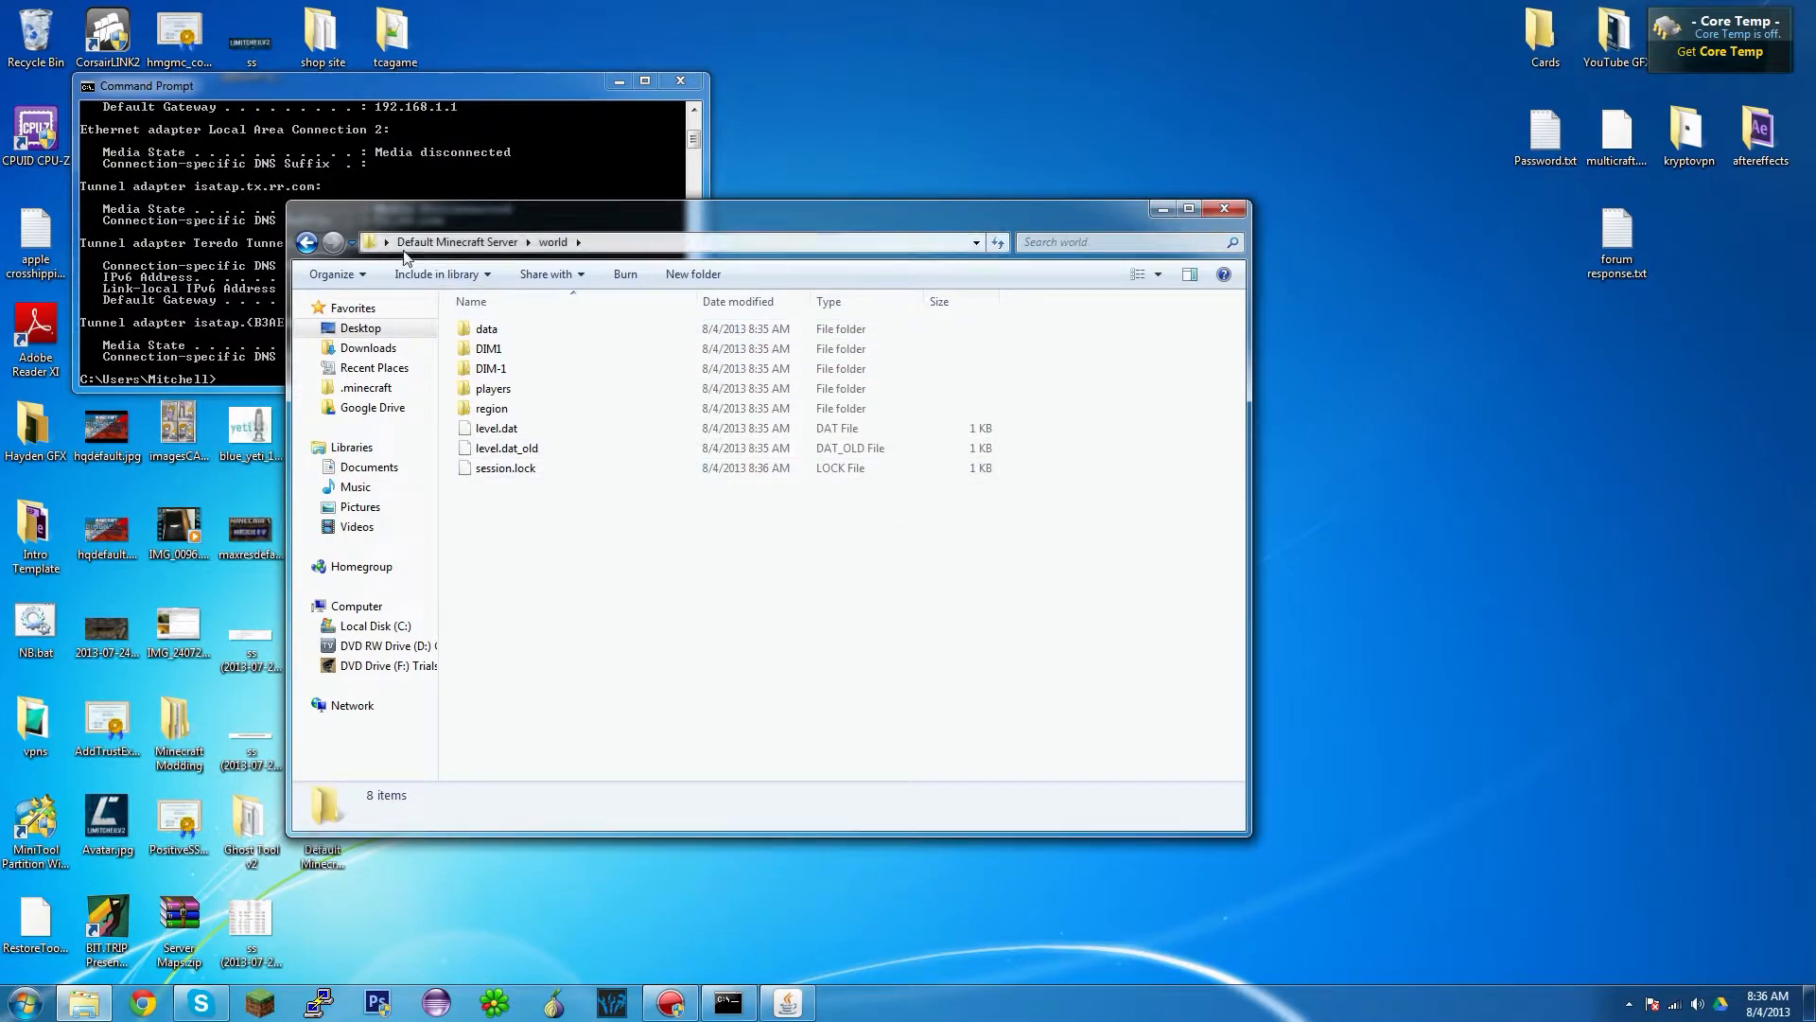
{"action": "left_click", "coordinate": [307, 243]}
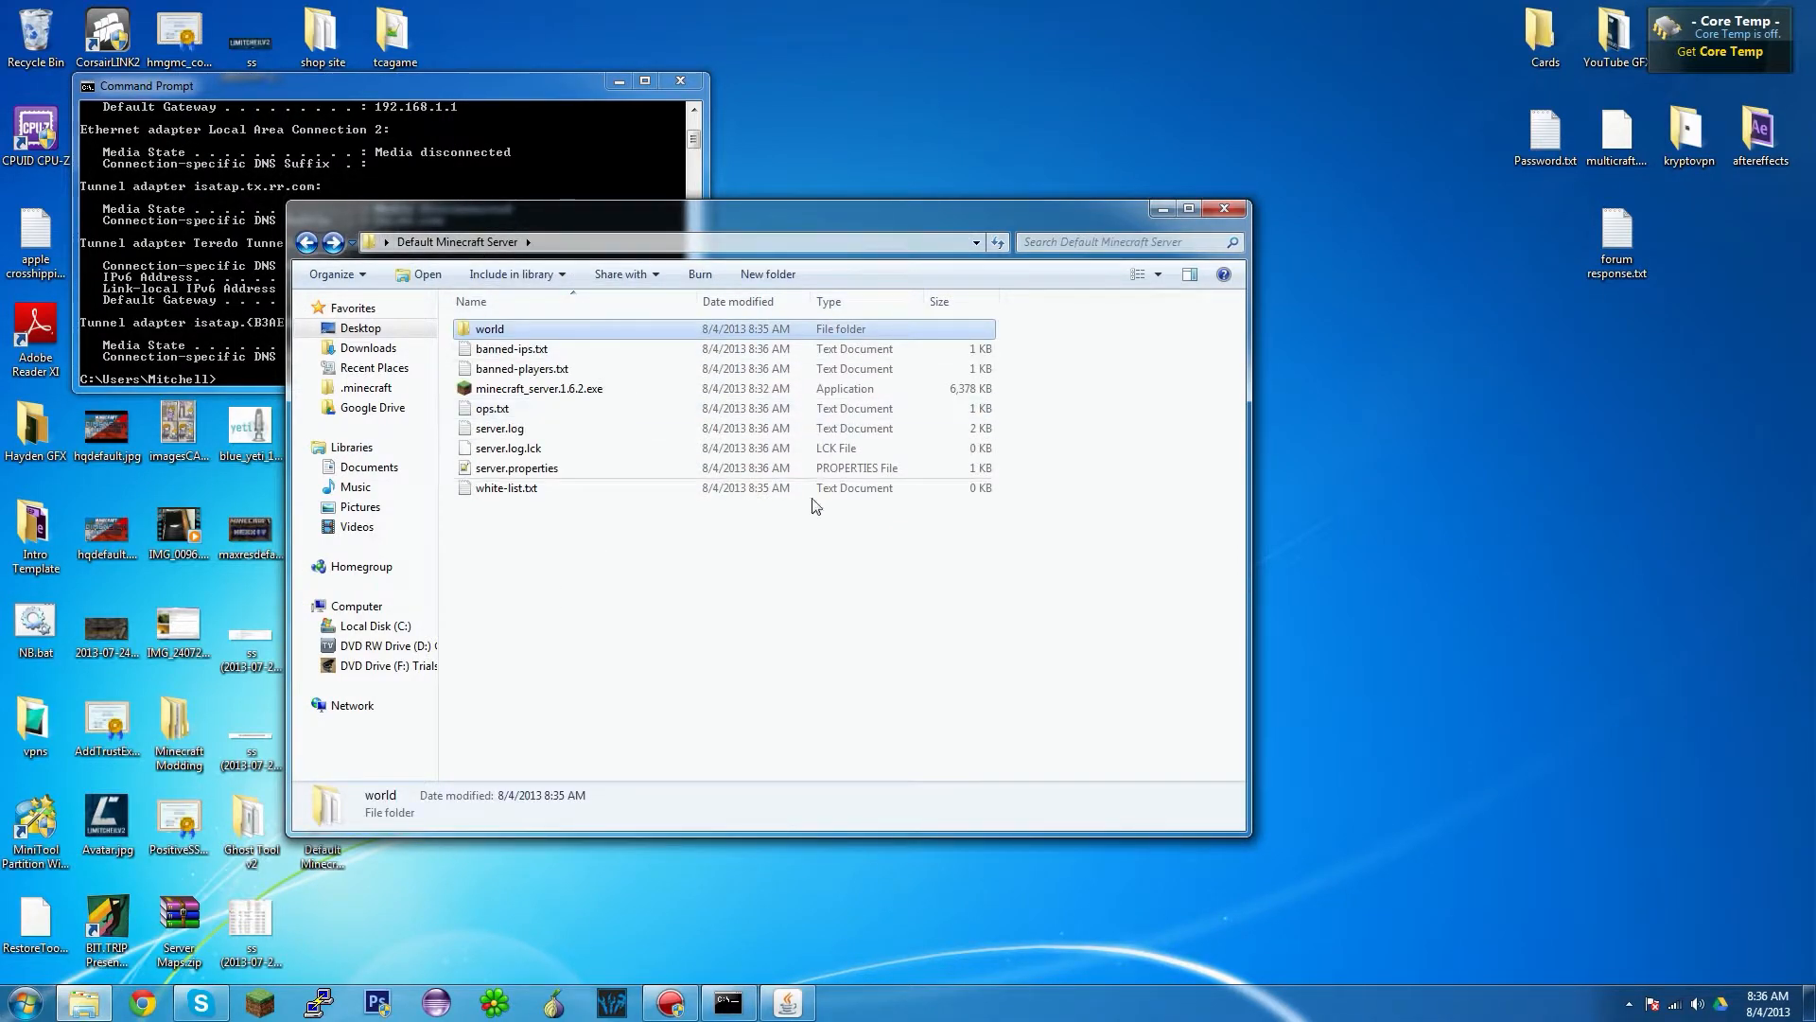
{"action": "left_click", "coordinate": [827, 571]}
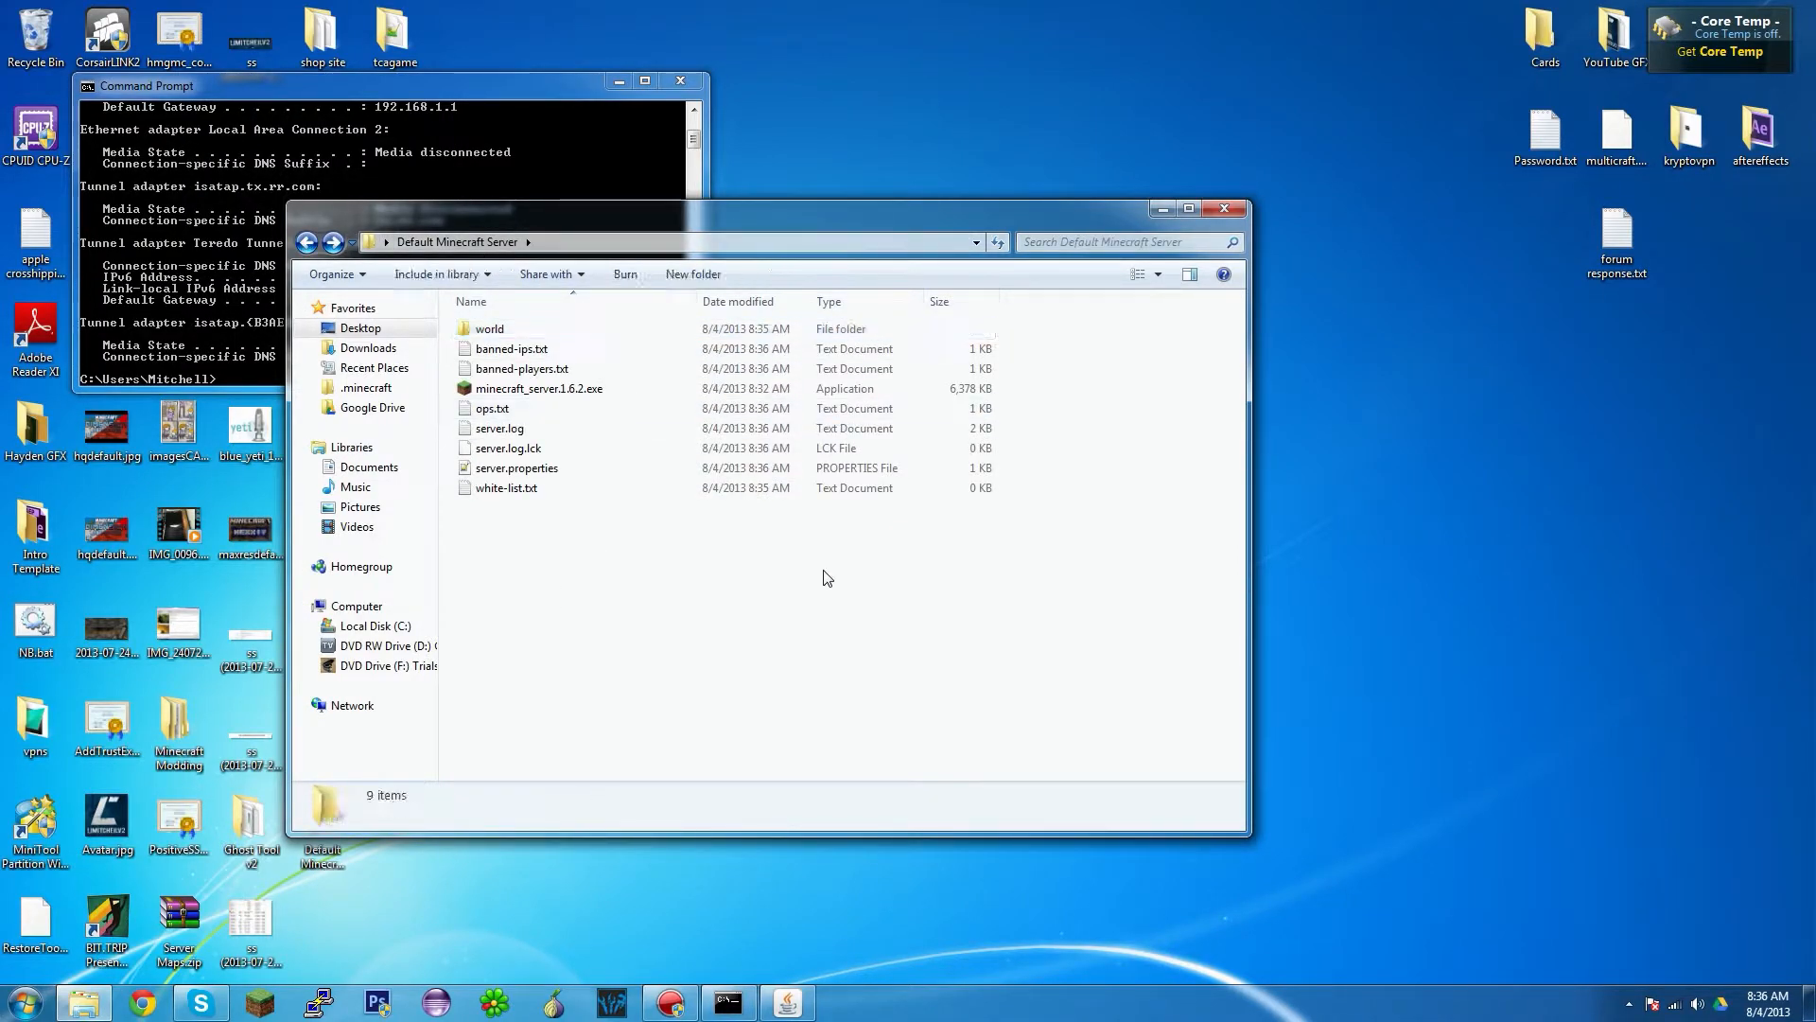
{"action": "double_click", "coordinate": [629, 330]}
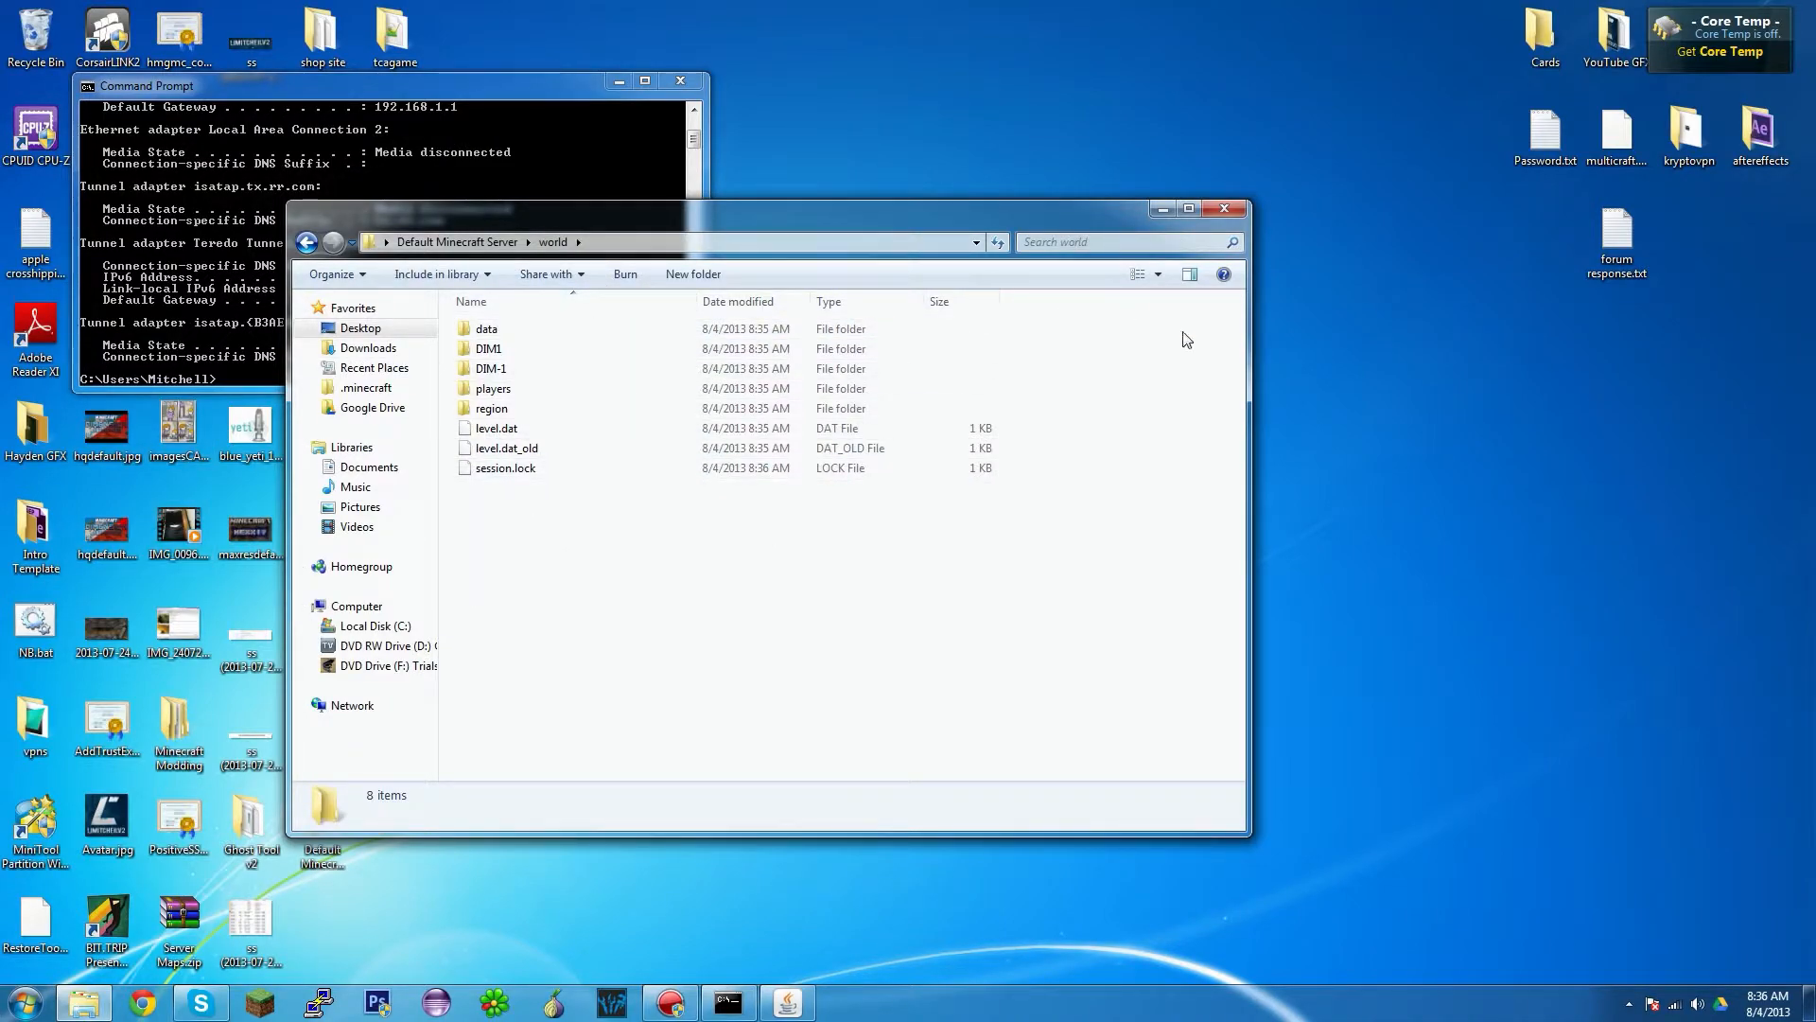
{"action": "key", "text": "BackSpace"}
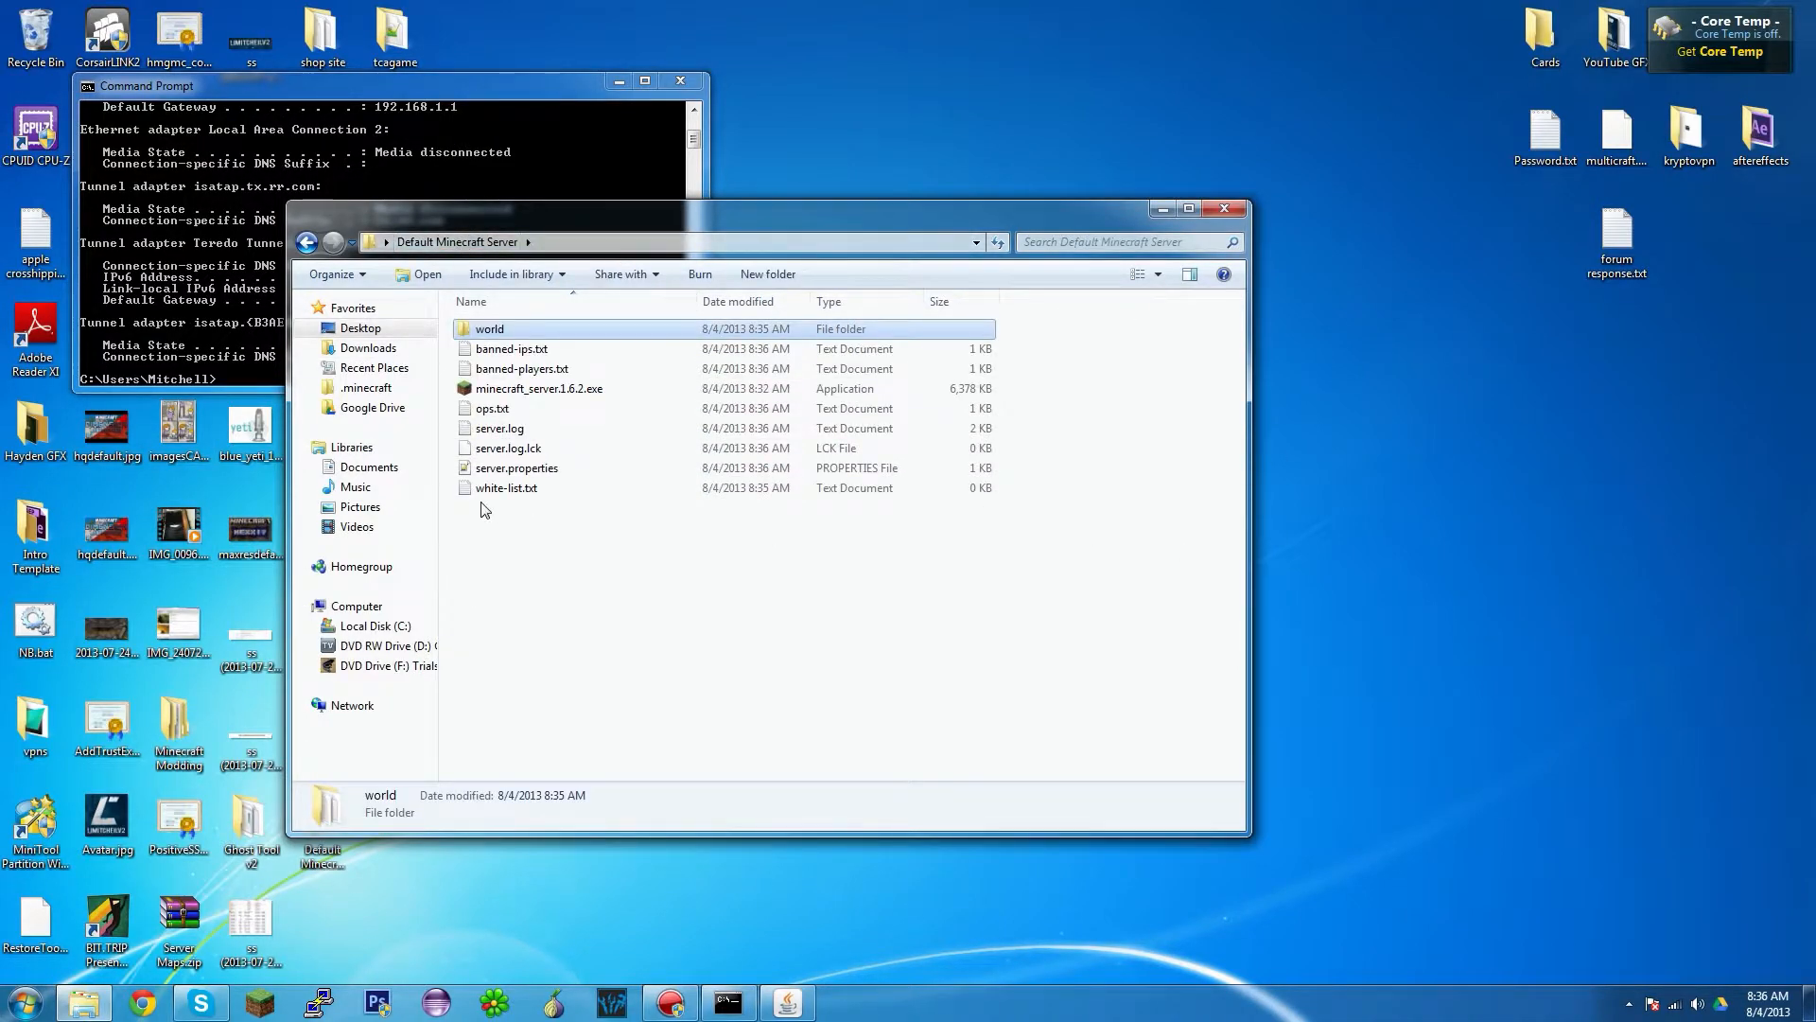
- Reopen server.properties to check the motd line, and close it without changes
{"action": "double_click", "coordinate": [516, 468]}
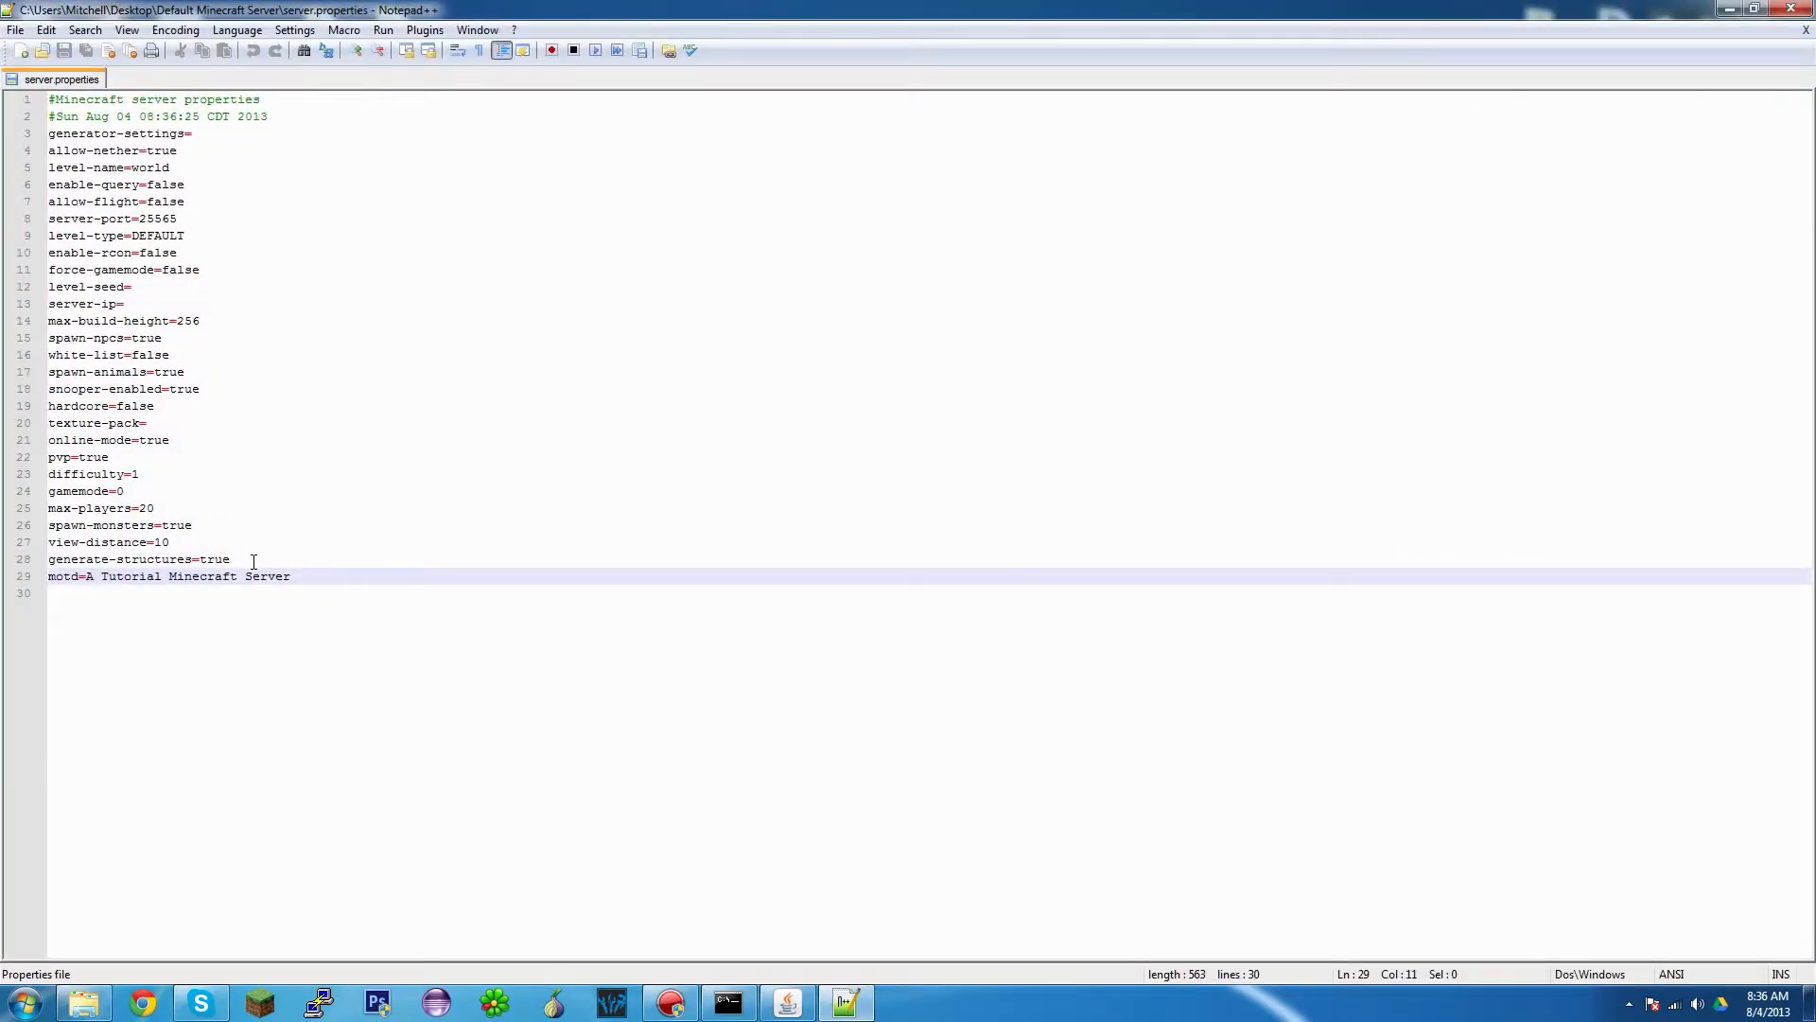
{"action": "left_click", "coordinate": [1790, 8]}
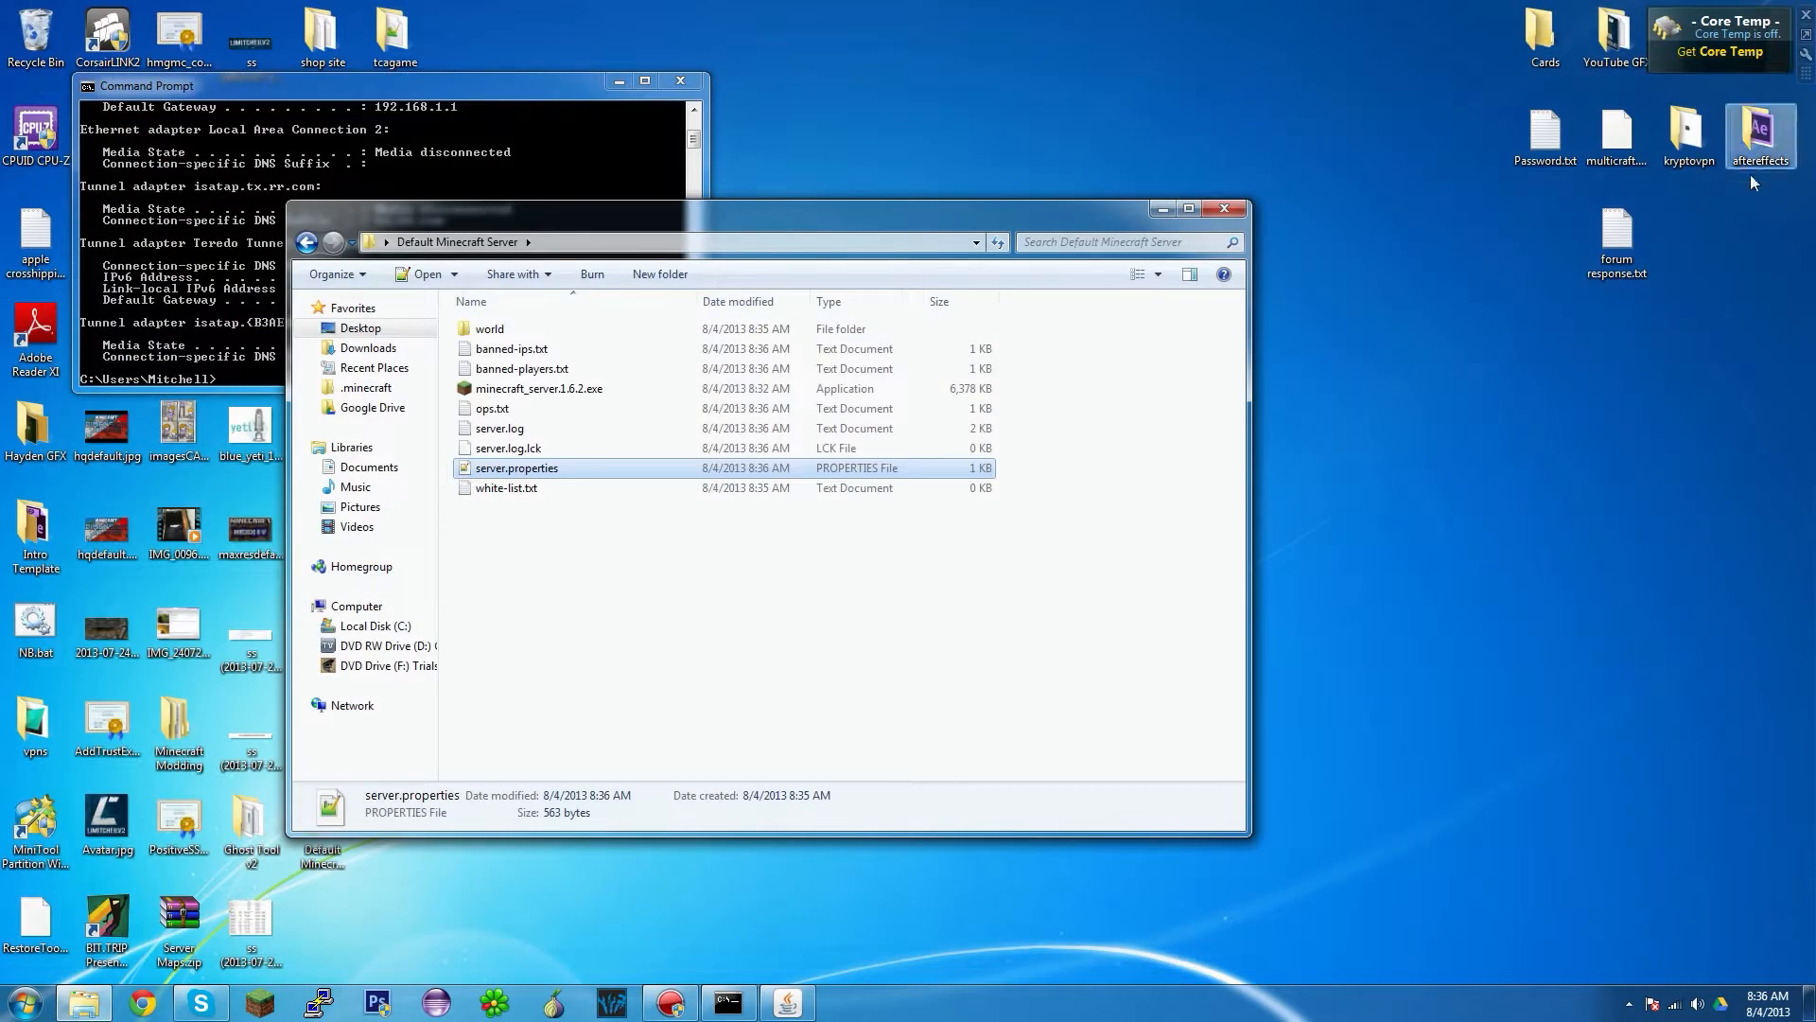
{"action": "left_click_drag", "start_coordinate": [618, 701], "coordinate": [559, 754]}
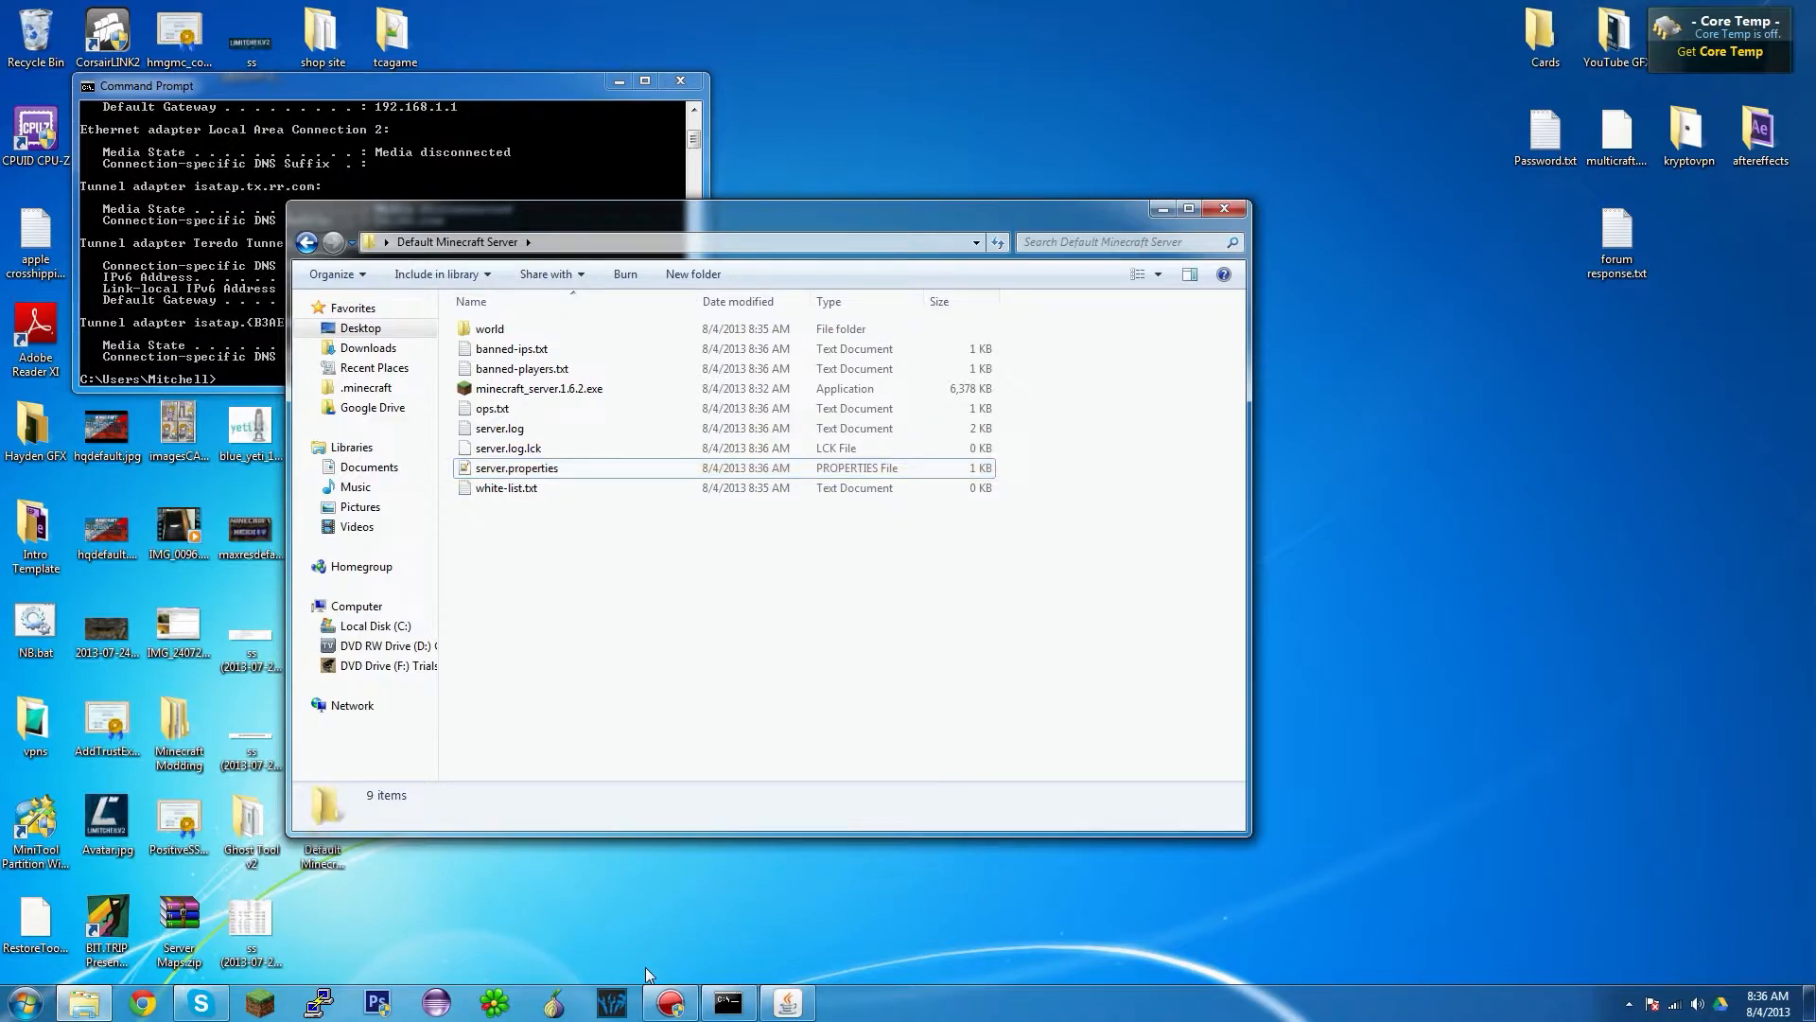
- Shut down the running Minecraft server and close the Default Minecraft Server folder
{"action": "left_click", "coordinate": [788, 1002]}
{"action": "left_click", "coordinate": [1291, 257]}
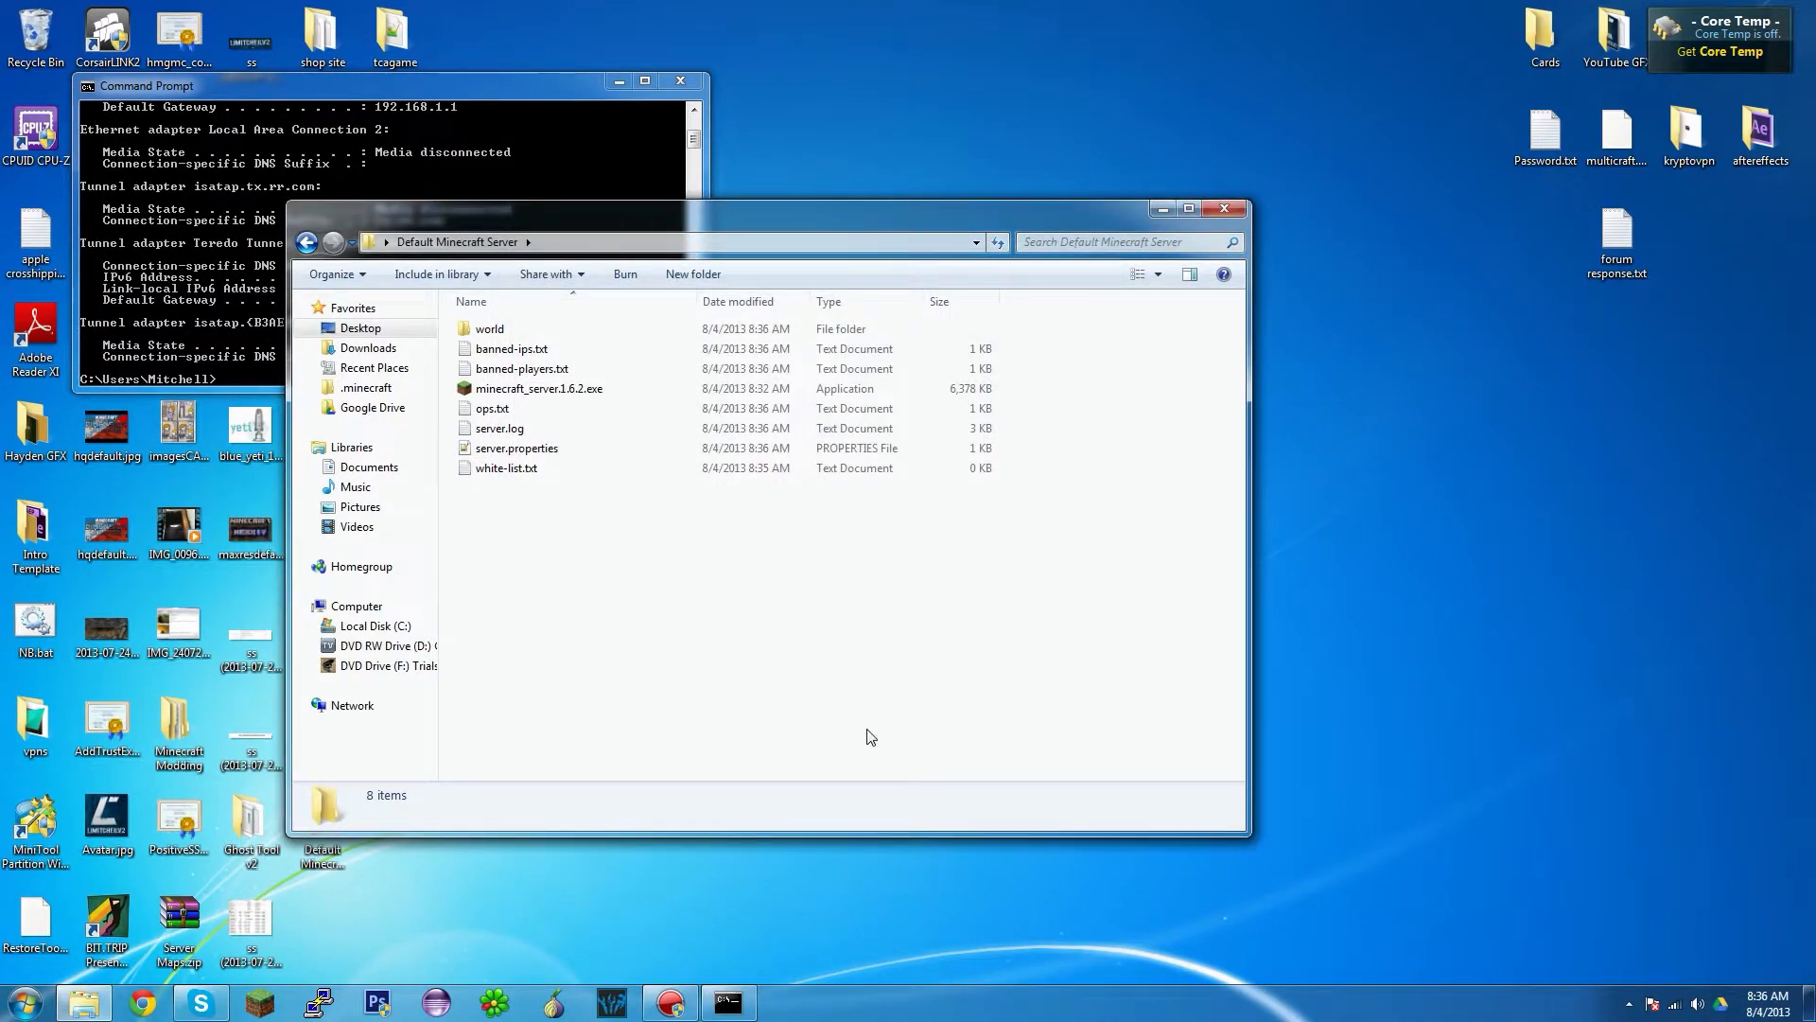
{"action": "left_click", "coordinate": [1224, 208]}
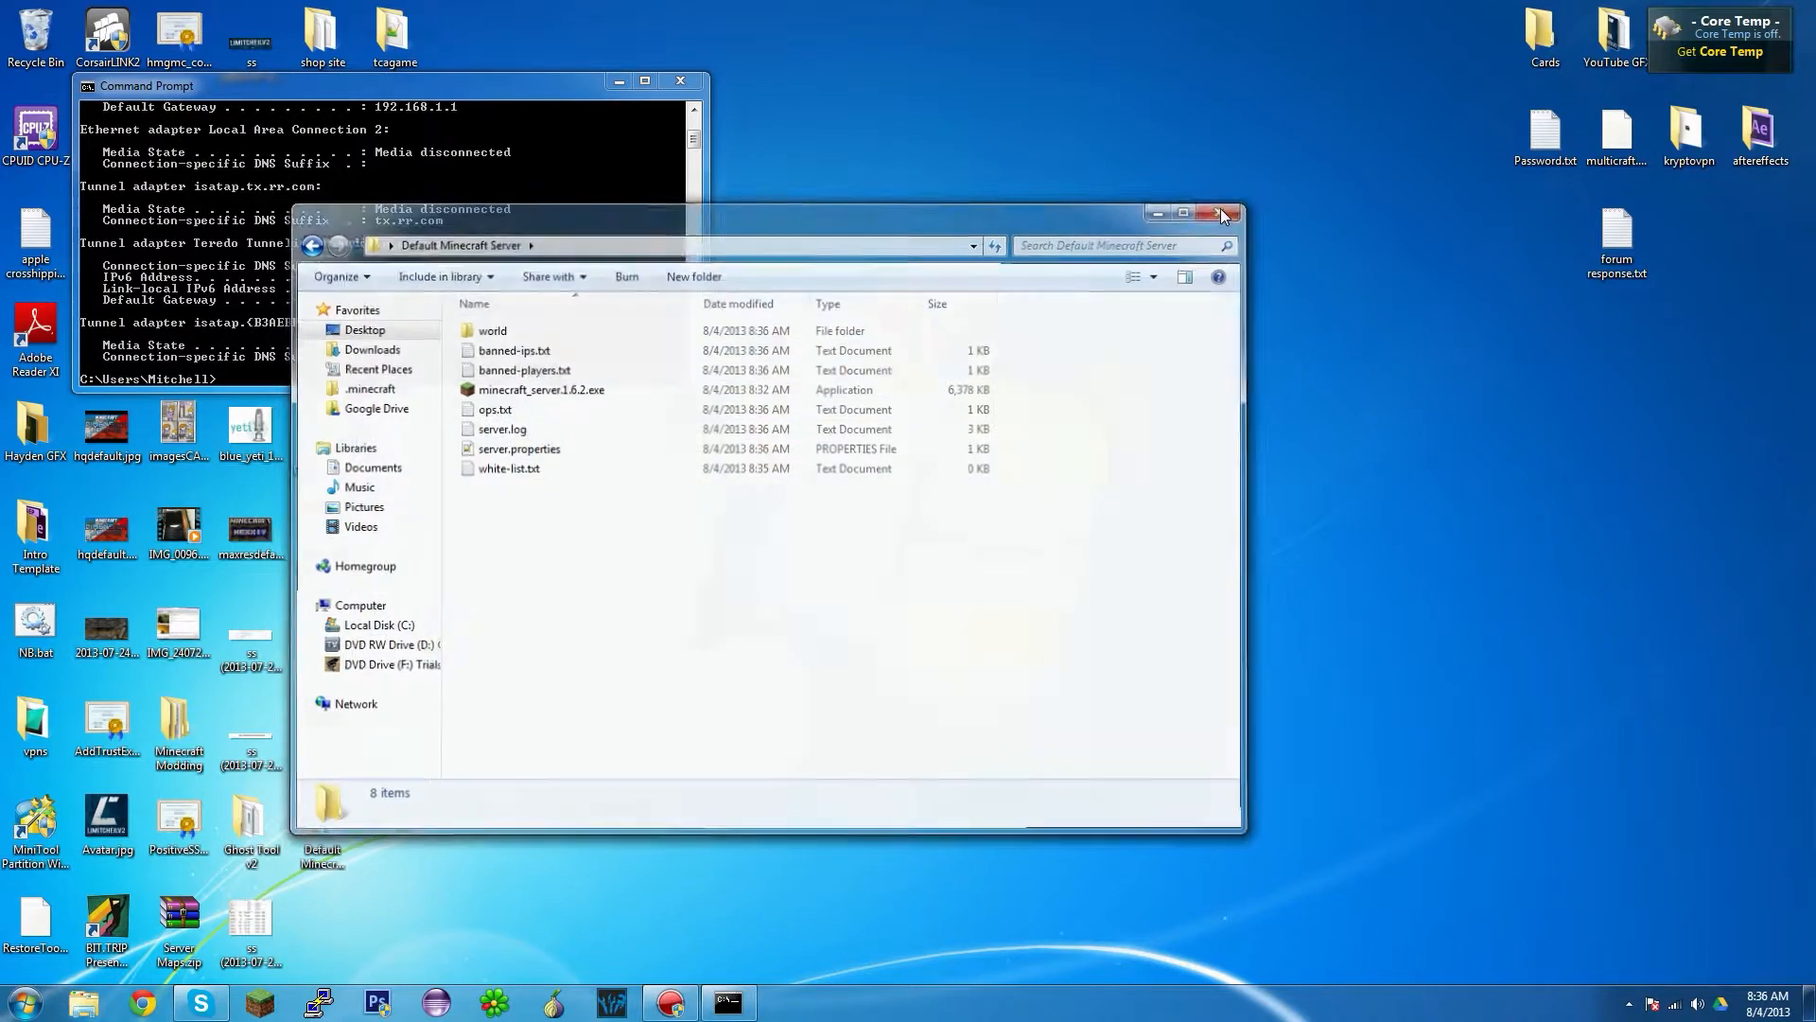
- Create a desktop folder named Bukkit Server and place it directly below the Default Minecraft Server folder
{"action": "right_click", "coordinate": [339, 932]}
{"action": "mouse_move", "coordinate": [418, 855]}
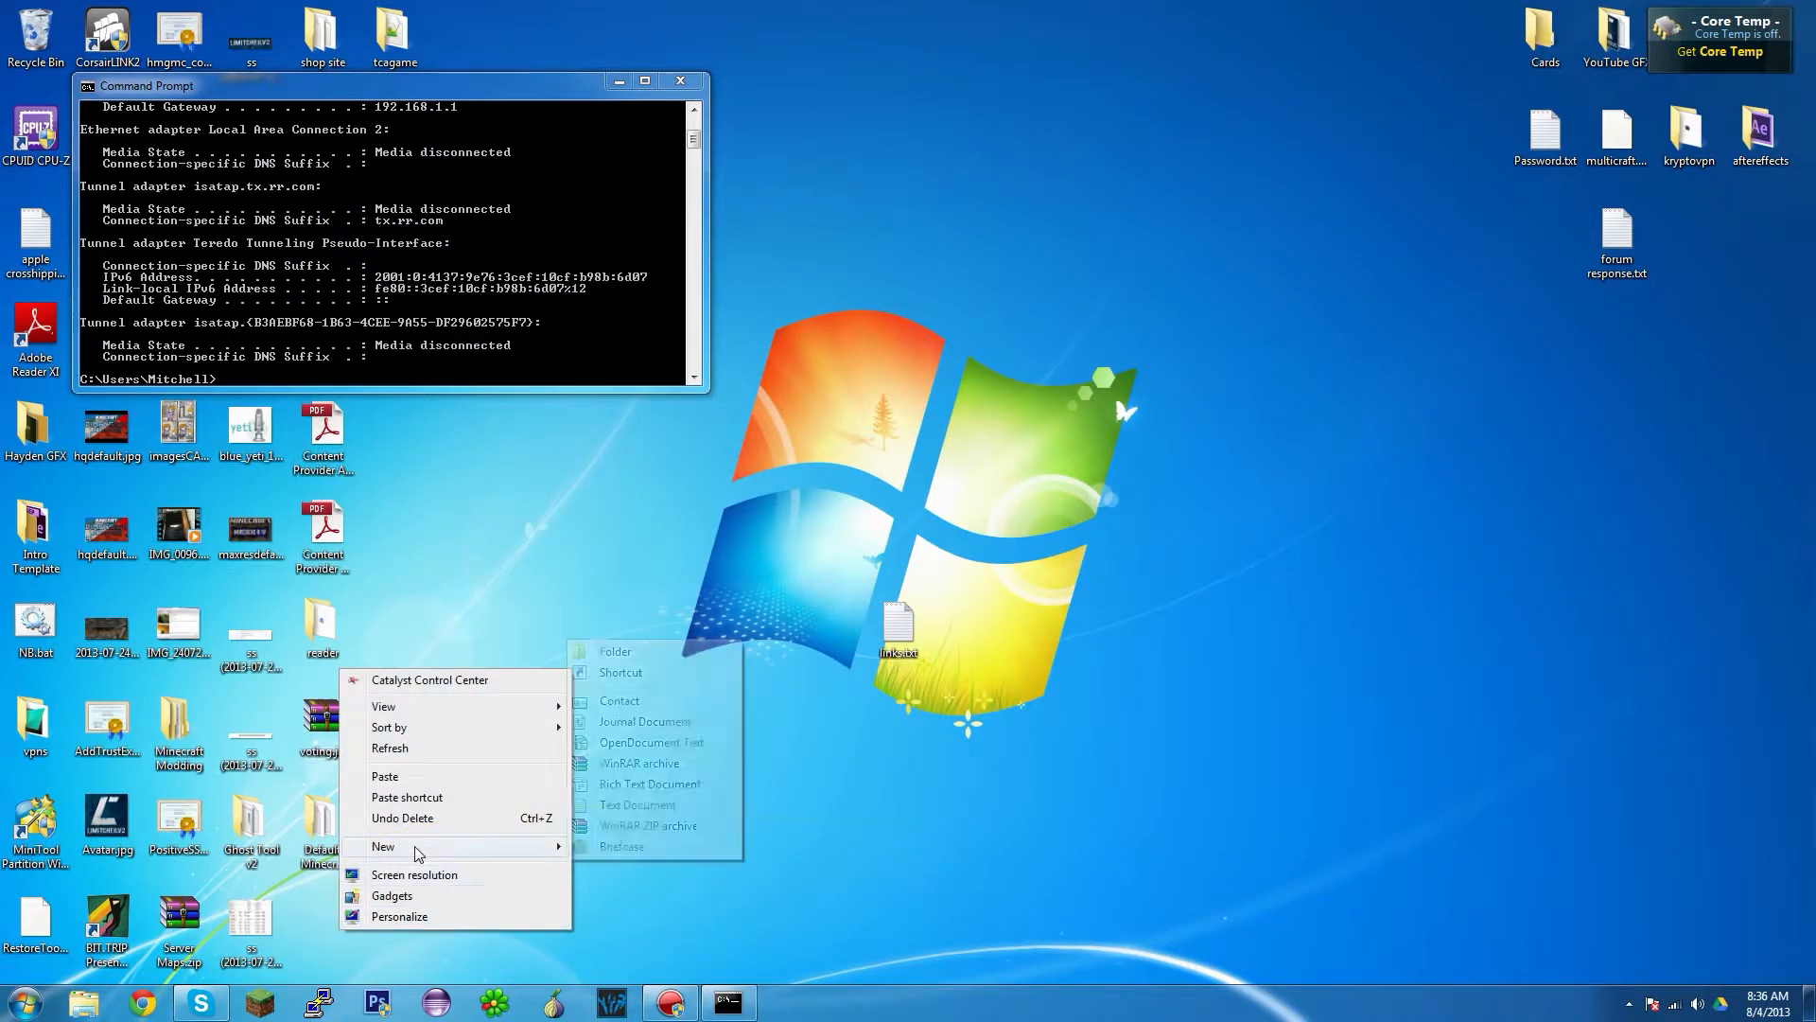
{"action": "left_click", "coordinate": [624, 655]}
{"action": "type", "text": "Bukkit Serv"}
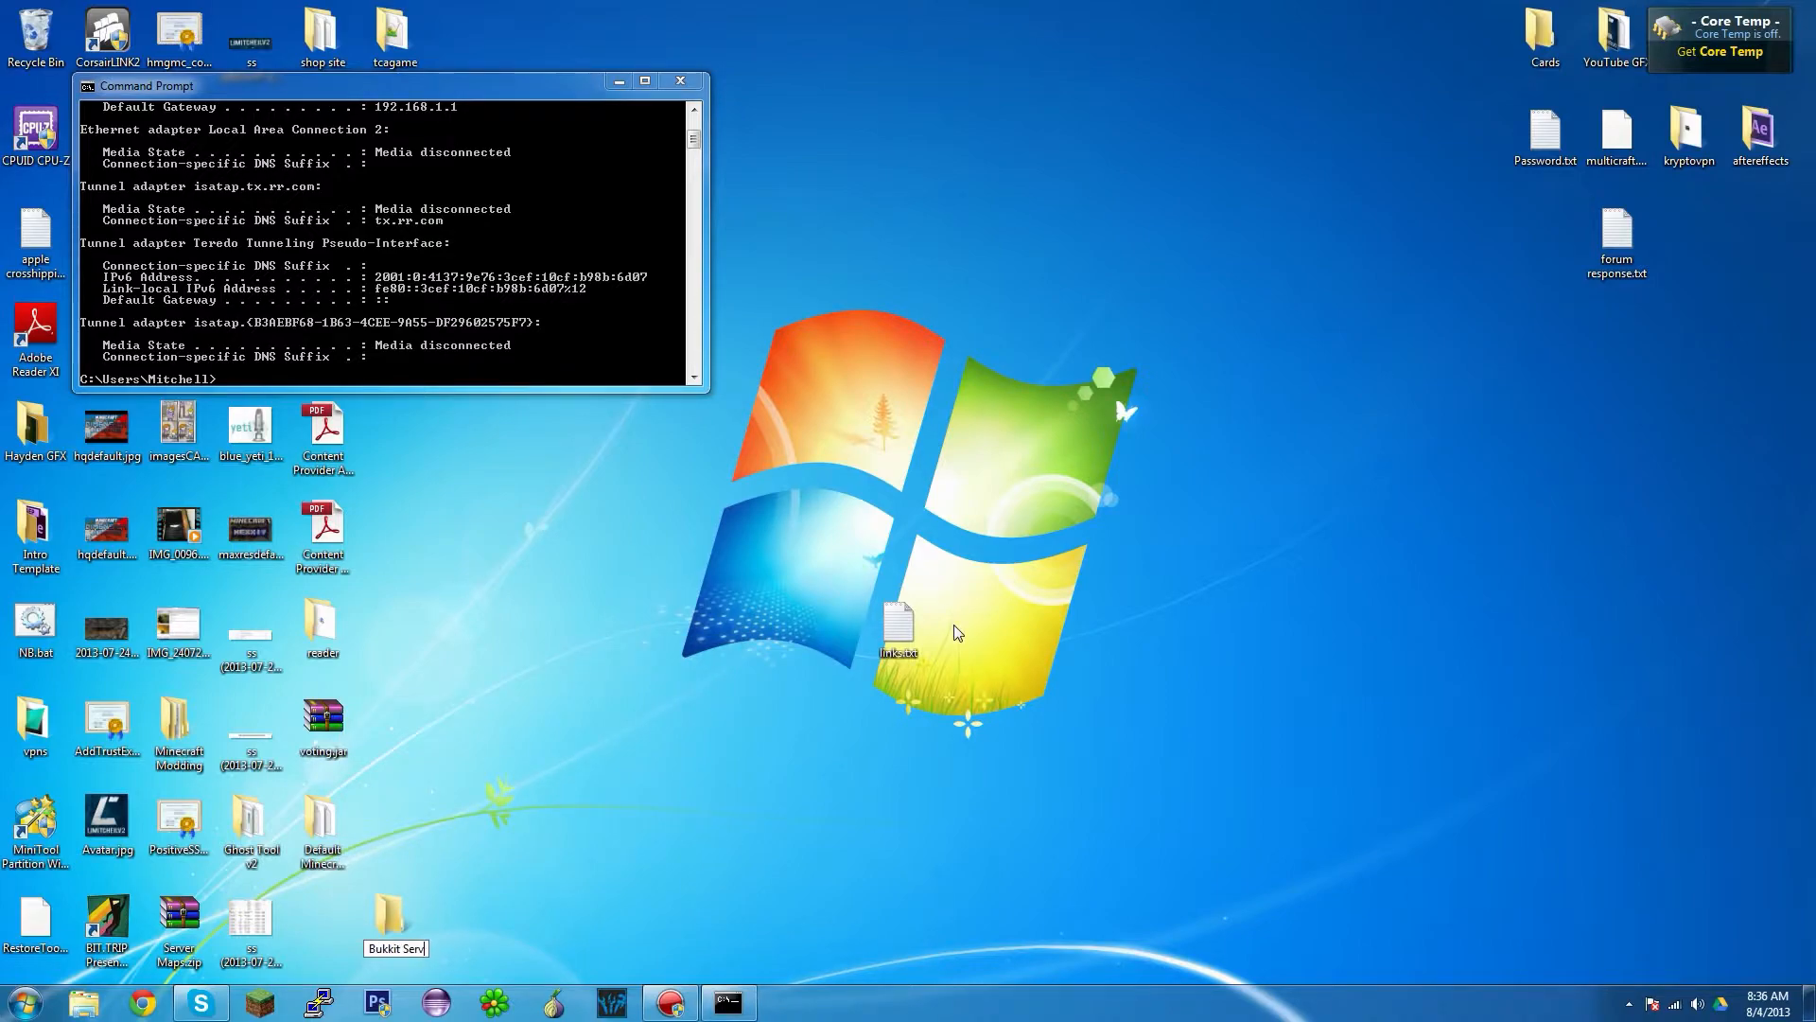
{"action": "key", "text": "BackSpace"}
{"action": "key", "text": "BackSpace"}
{"action": "key", "text": "BackSpace"}
{"action": "key", "text": "BackSpace"}
{"action": "type", "text": "Server"}
{"action": "key", "text": "Return"}
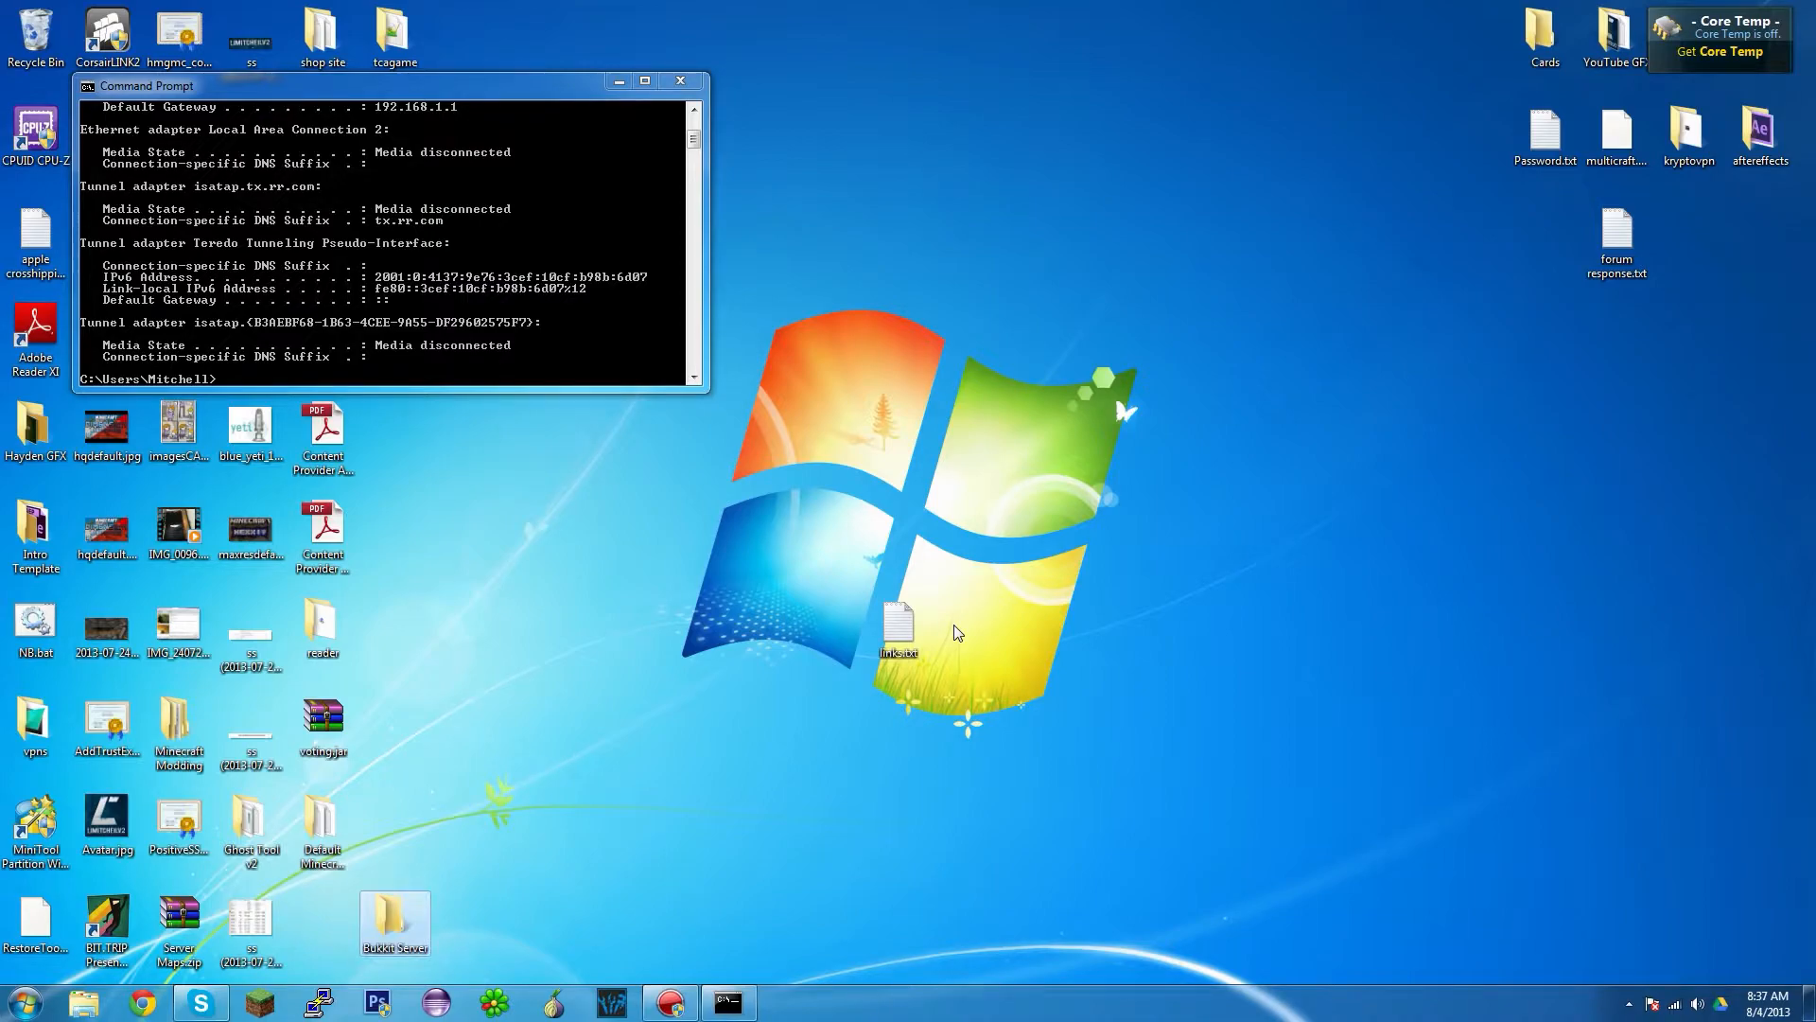
{"action": "left_click_drag", "start_coordinate": [355, 923], "coordinate": [283, 922]}
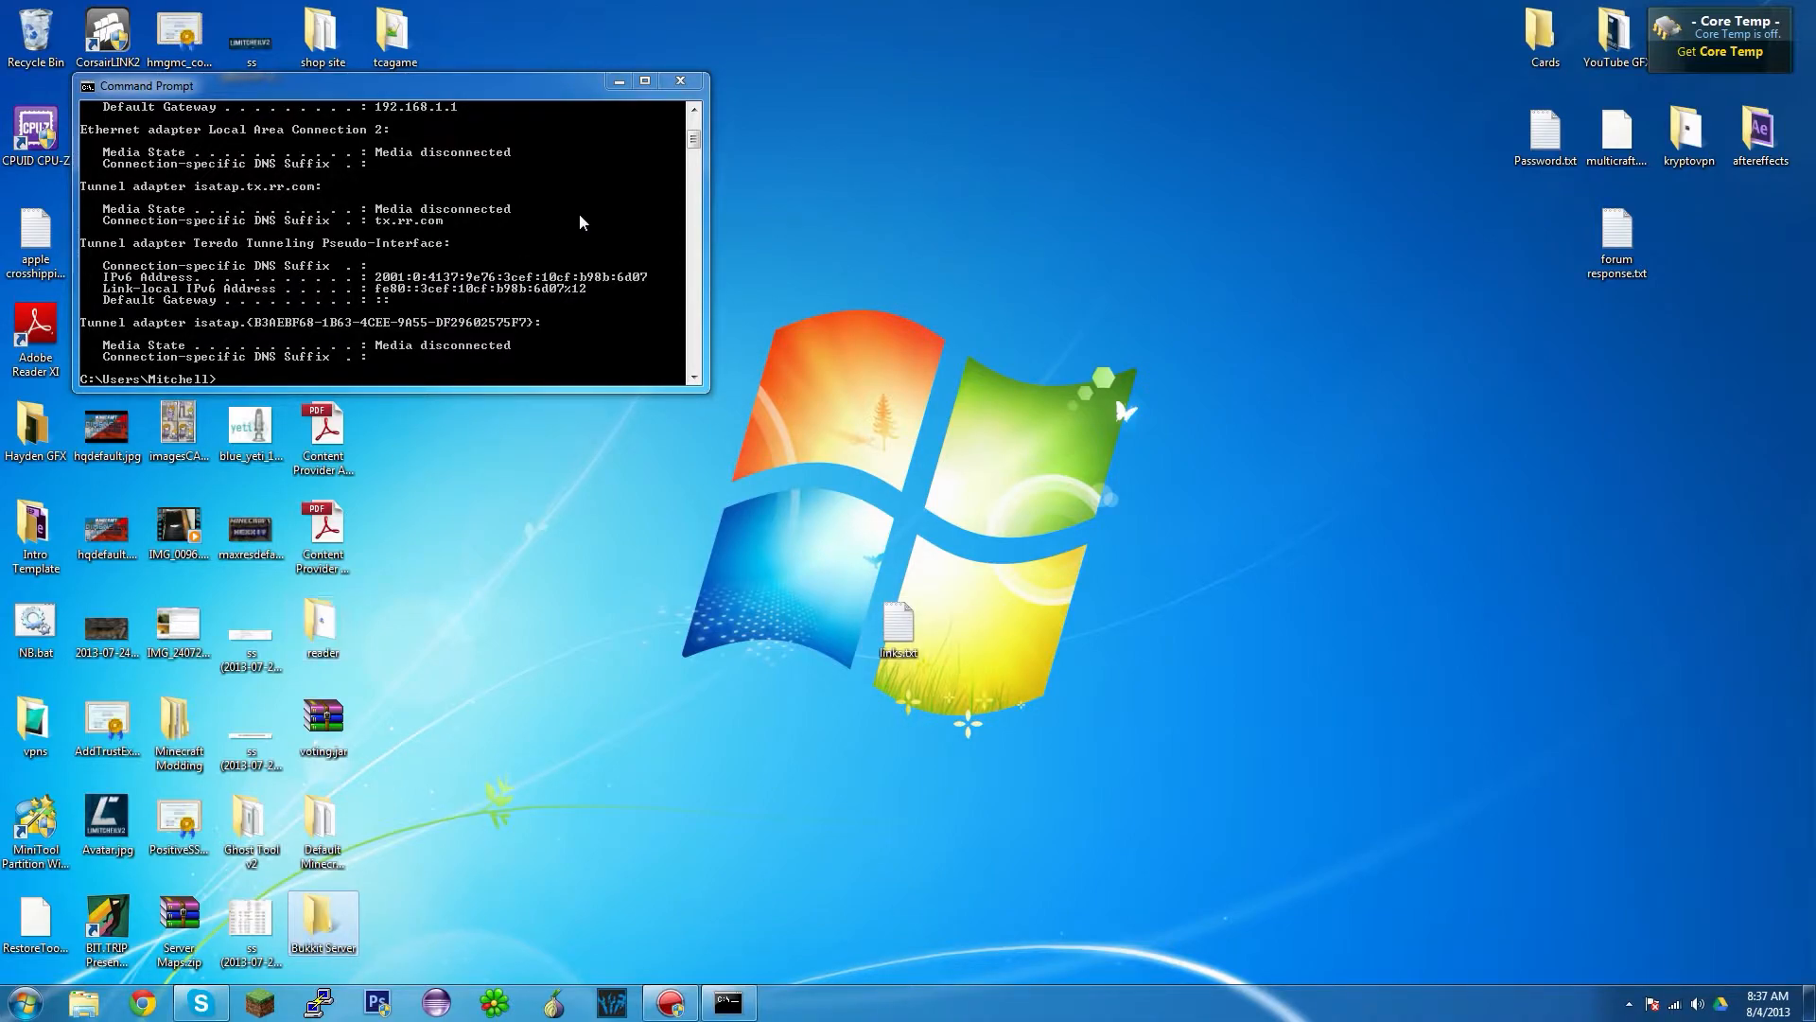
- Close the Command Prompt, switch to Chrome and go to dl.bukkit.org in a fresh tab, closing the inbox
{"action": "left_click", "coordinate": [680, 81]}
{"action": "left_click", "coordinate": [152, 1005]}
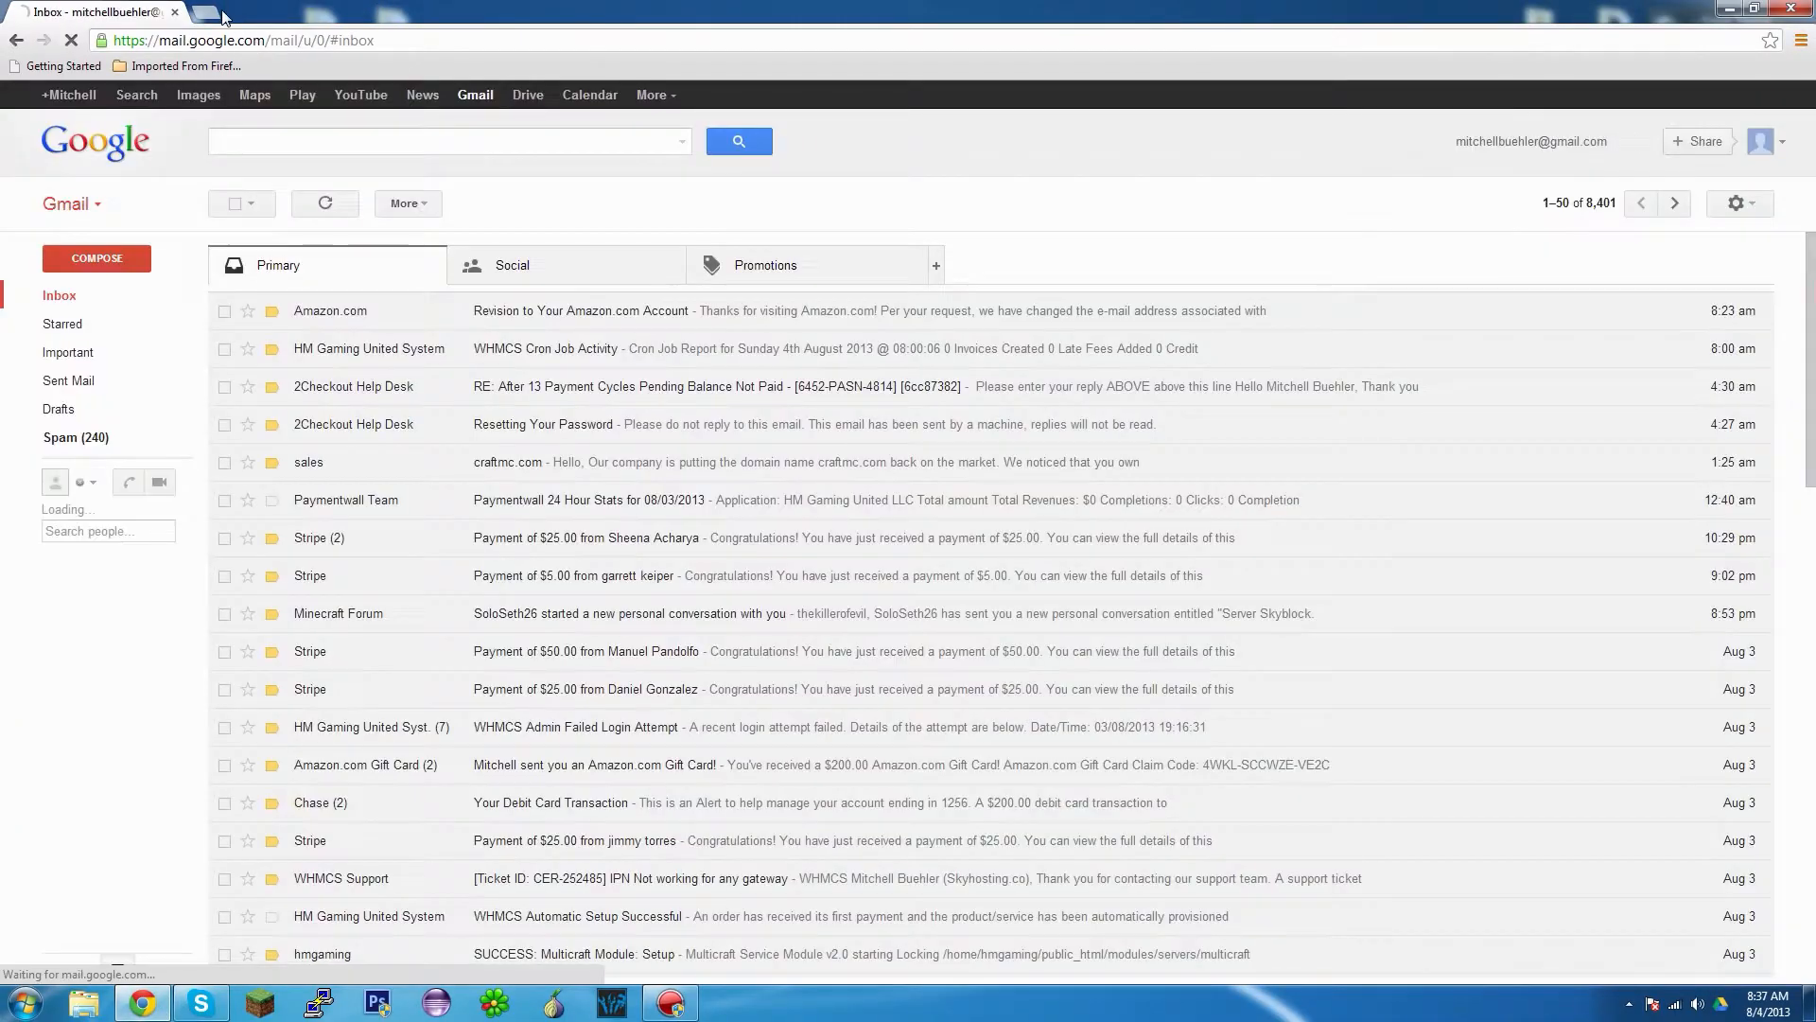
{"action": "left_click", "coordinate": [205, 13]}
{"action": "left_click", "coordinate": [174, 12]}
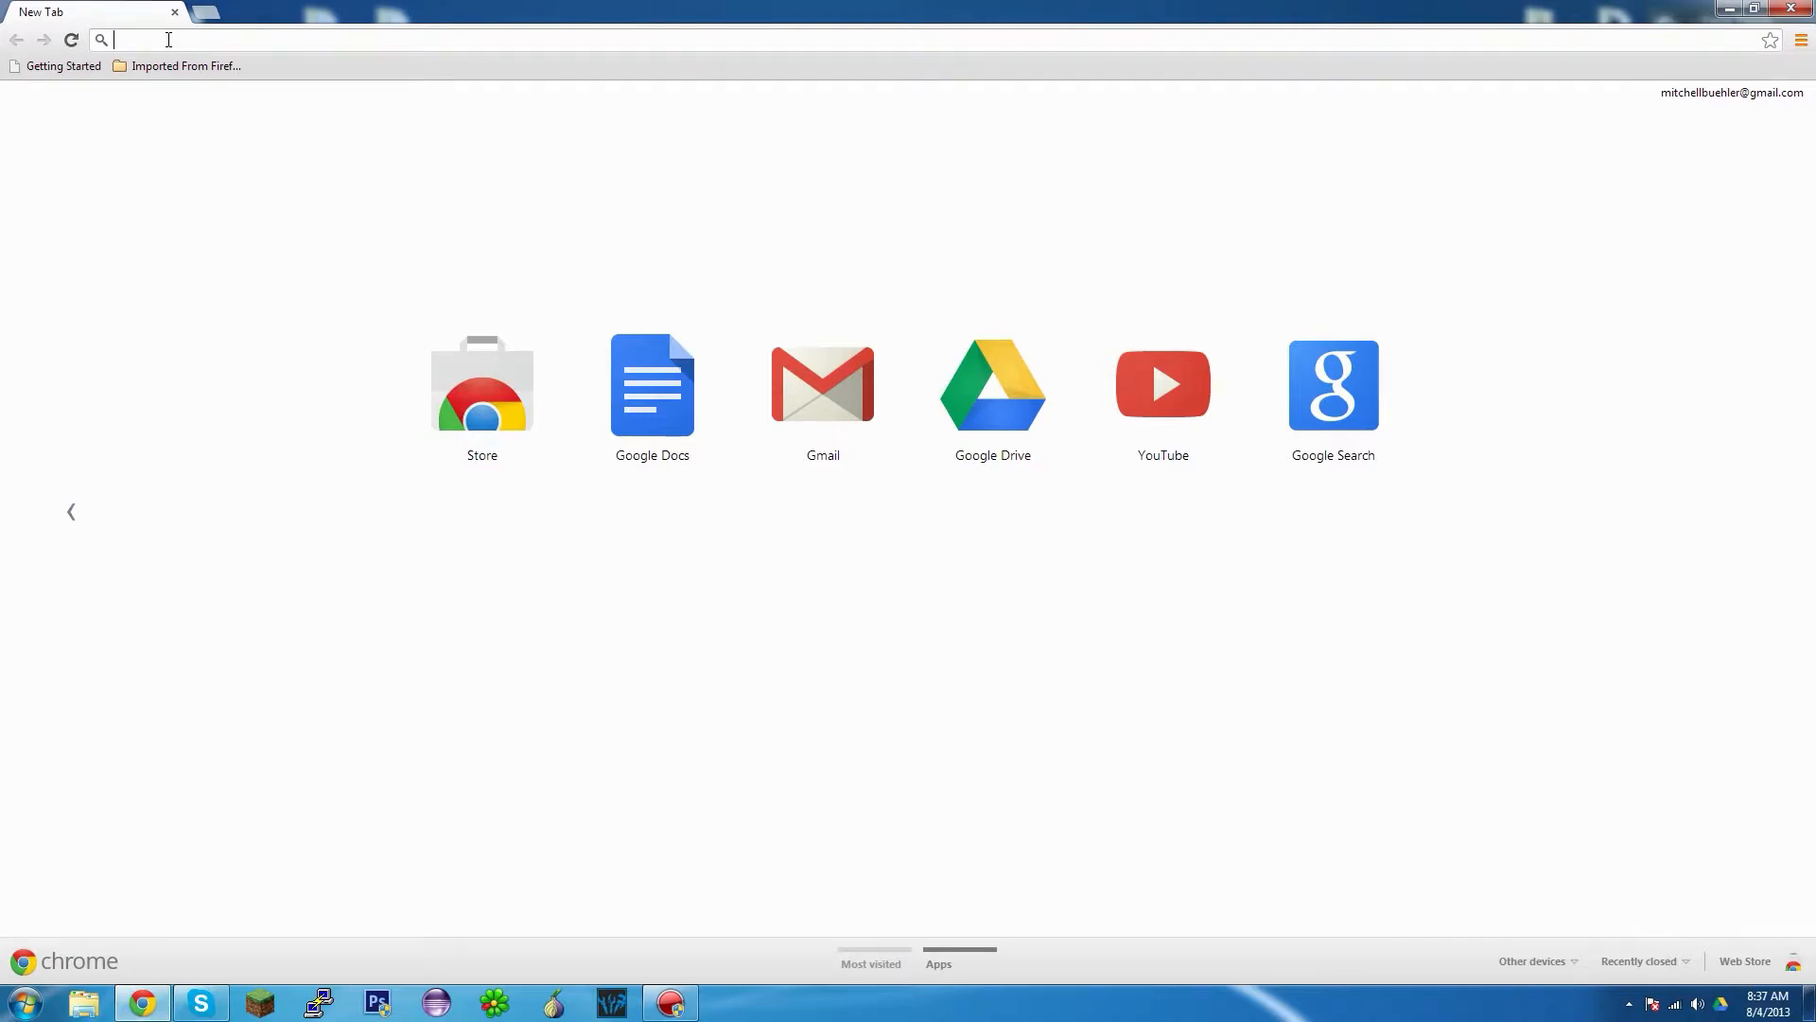
{"action": "type", "text": "dl.bukkit.org"}
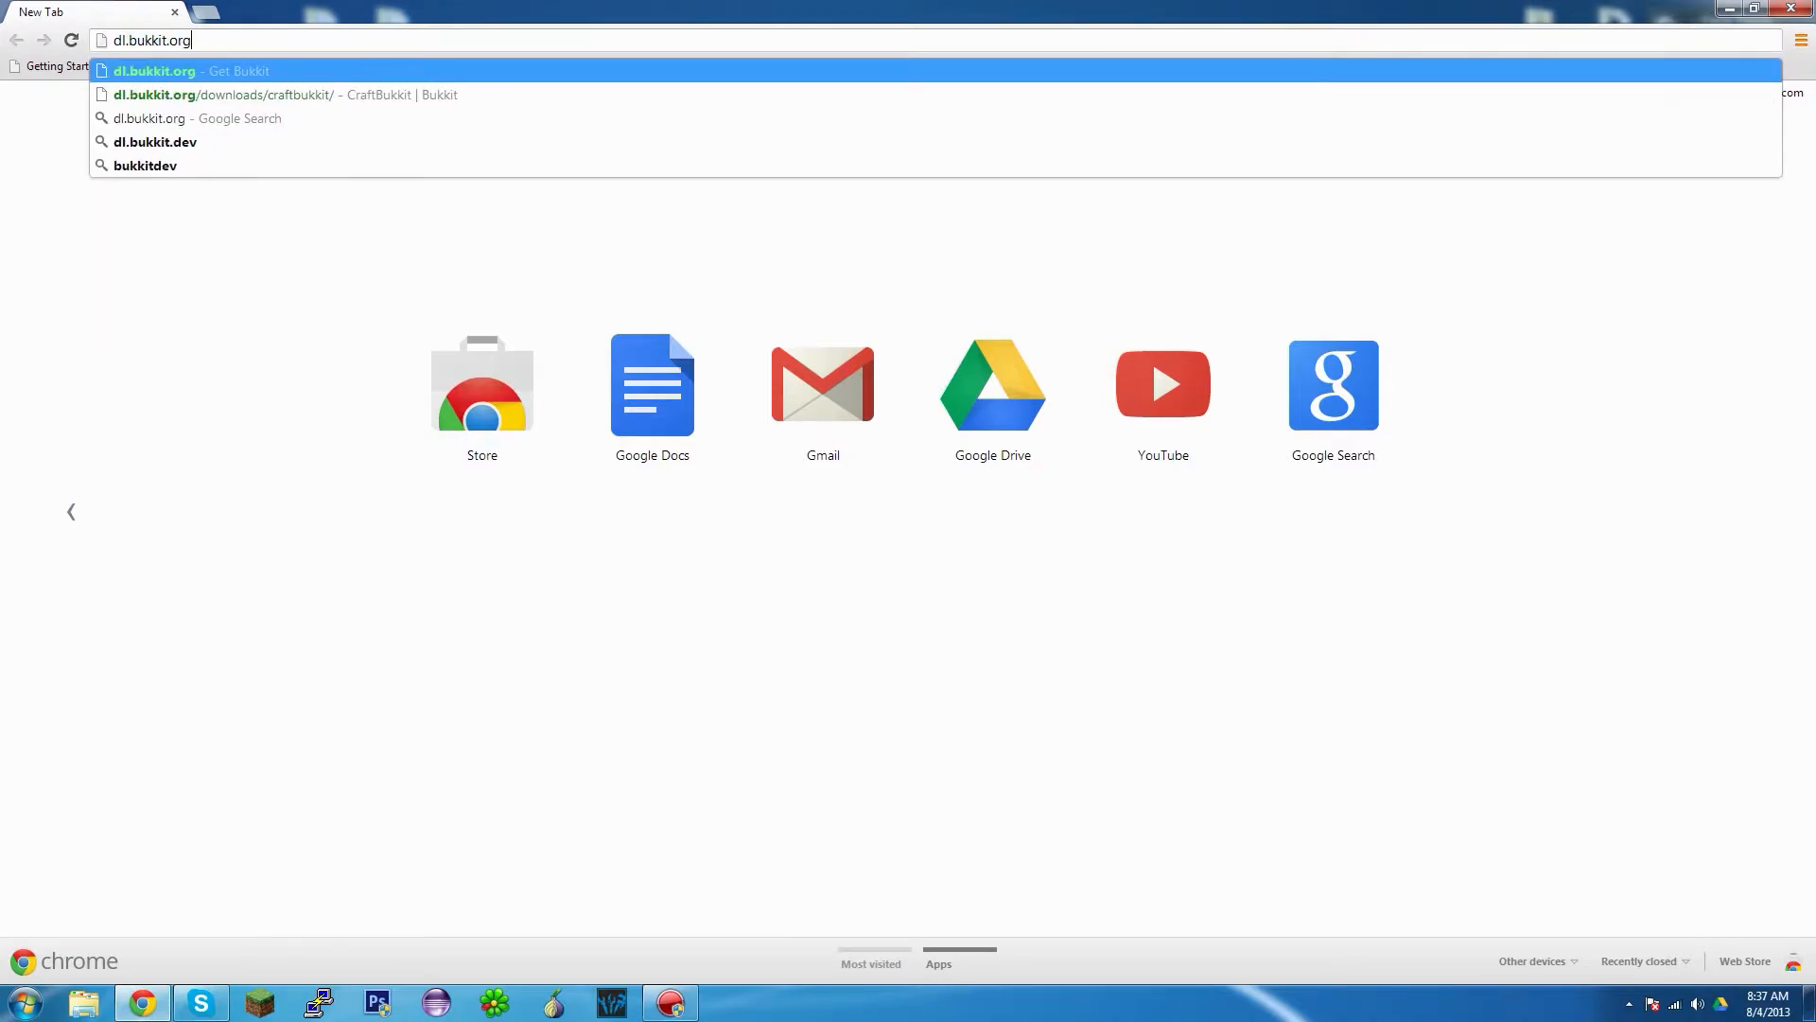
{"action": "key", "text": "Return"}
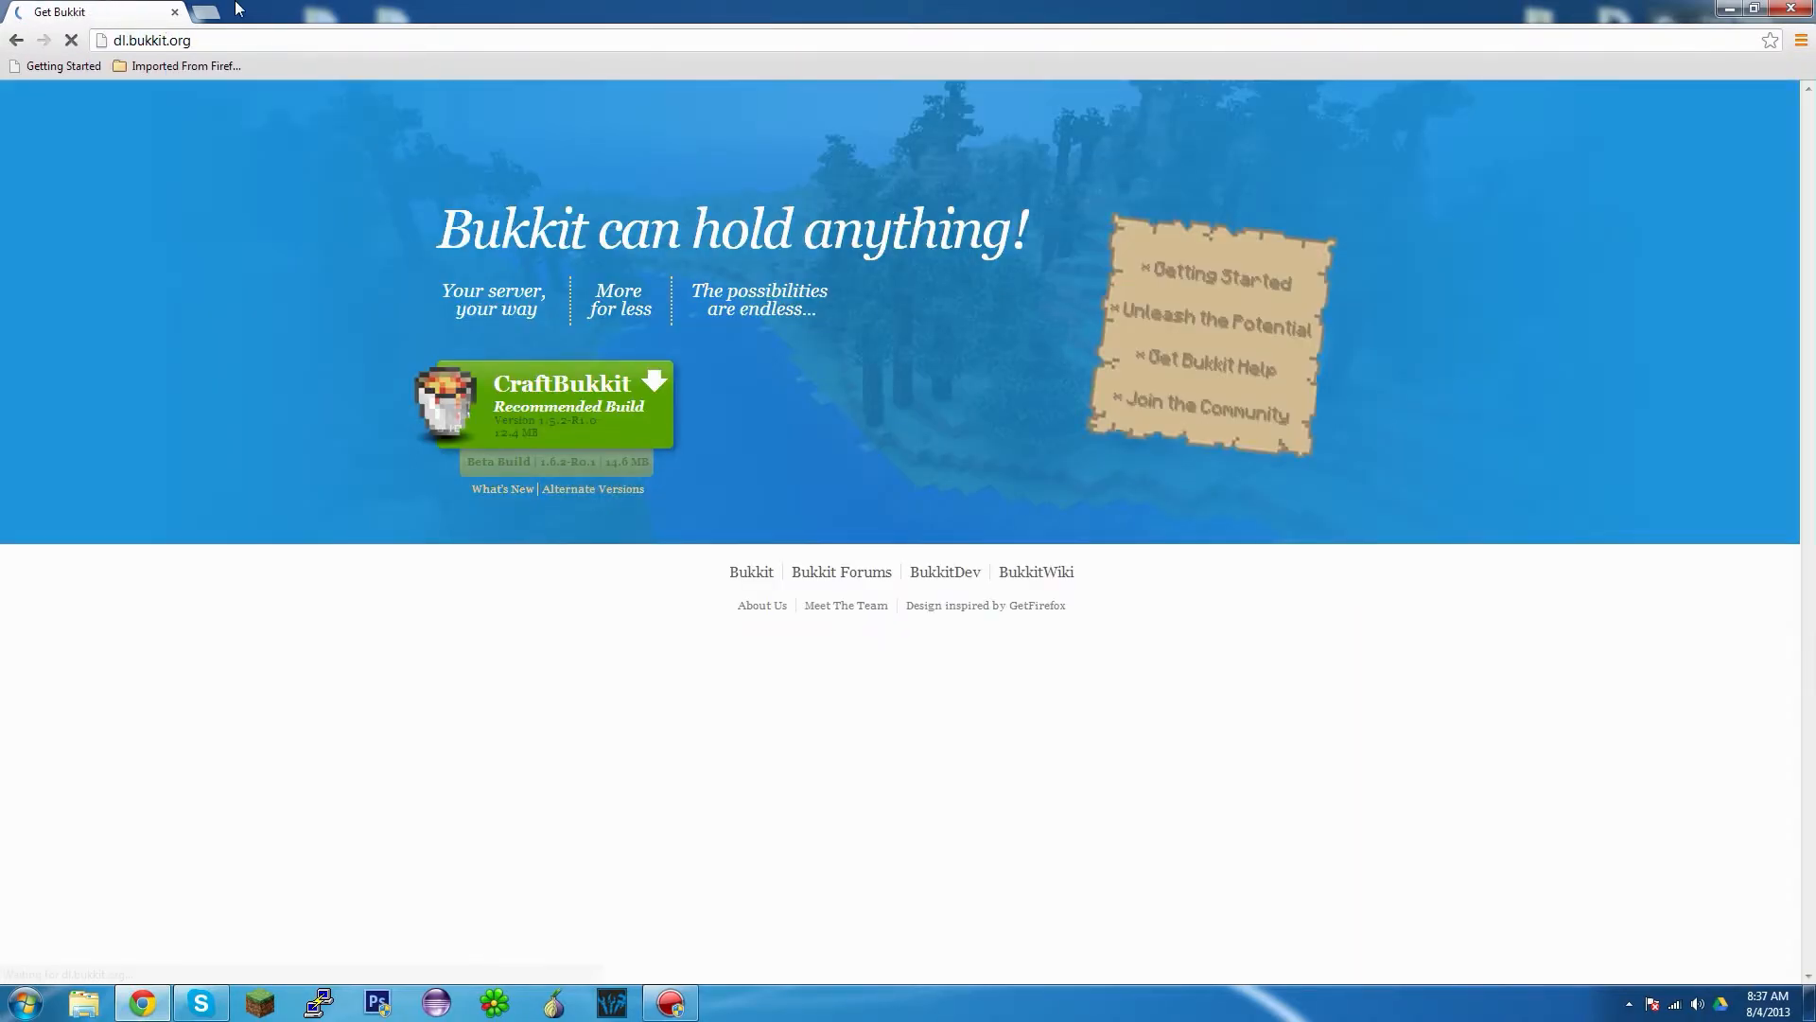
- Download the CraftBukkit 1.6.2-R0.1 beta build and show craftbukkit-1.6.2-R0.1.jar in its folder
{"action": "left_click", "coordinate": [582, 470]}
{"action": "left_click", "coordinate": [336, 965]}
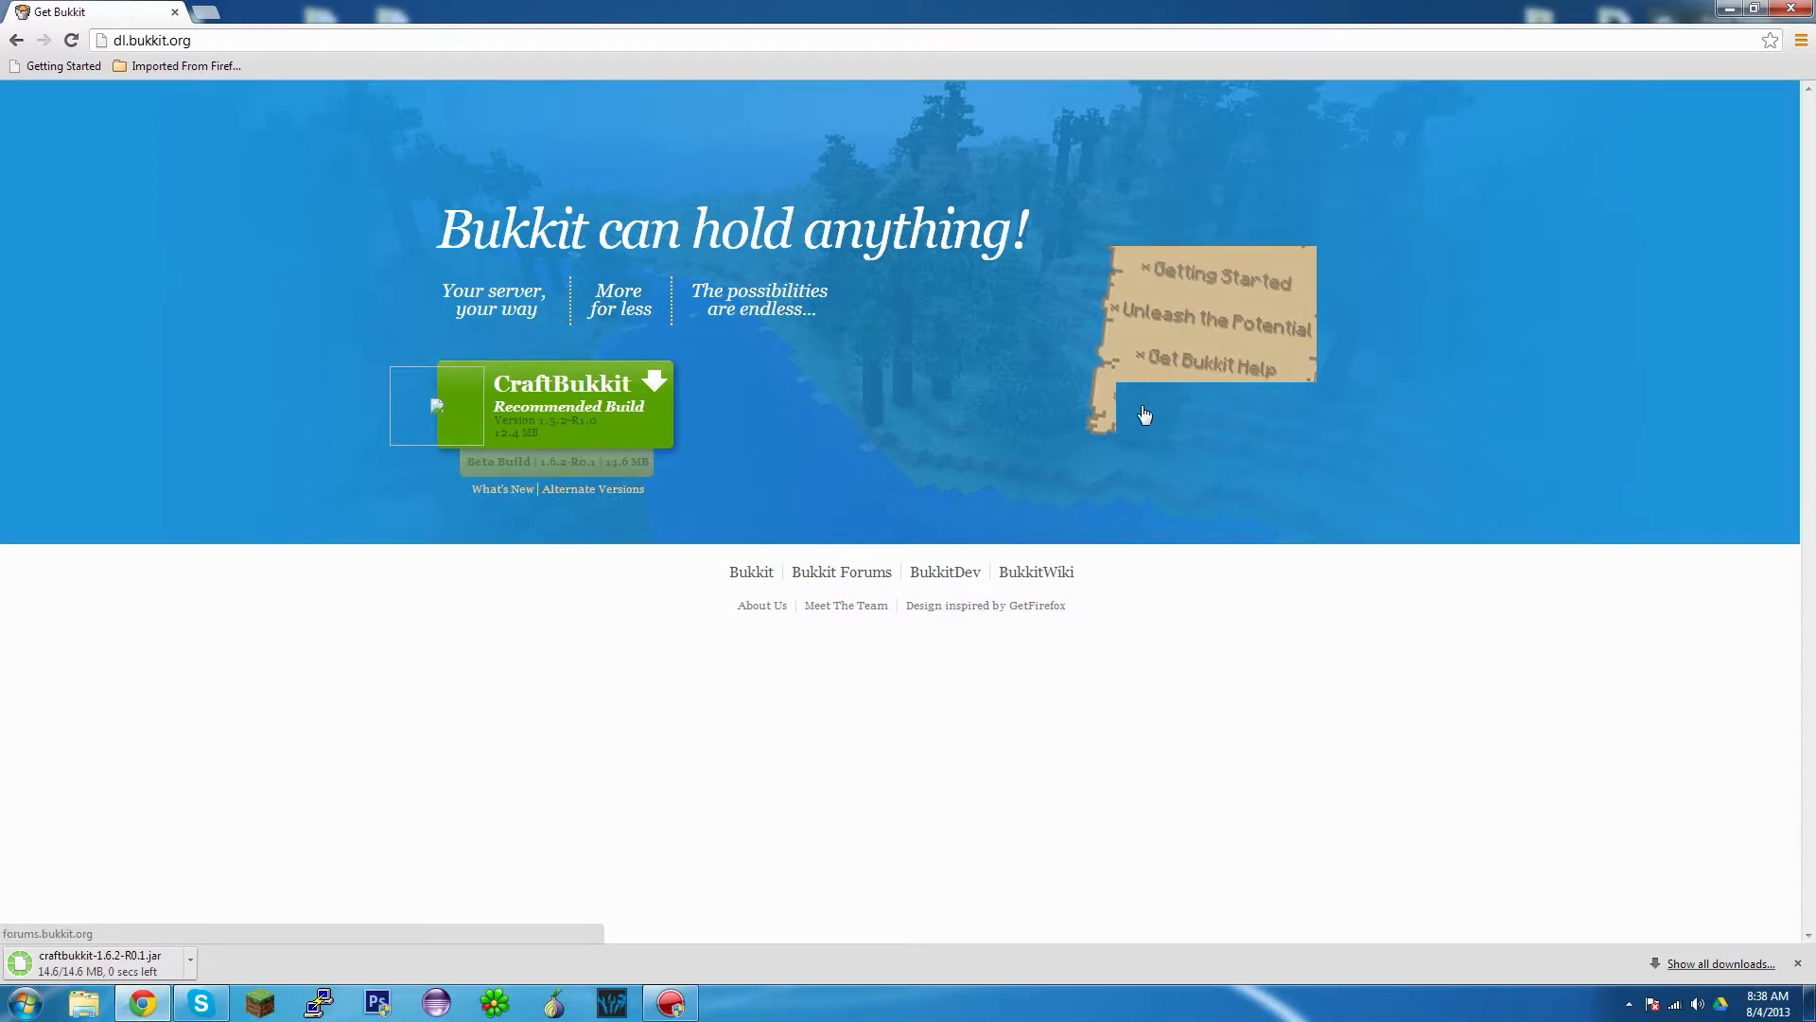
{"action": "left_click", "coordinate": [190, 959]}
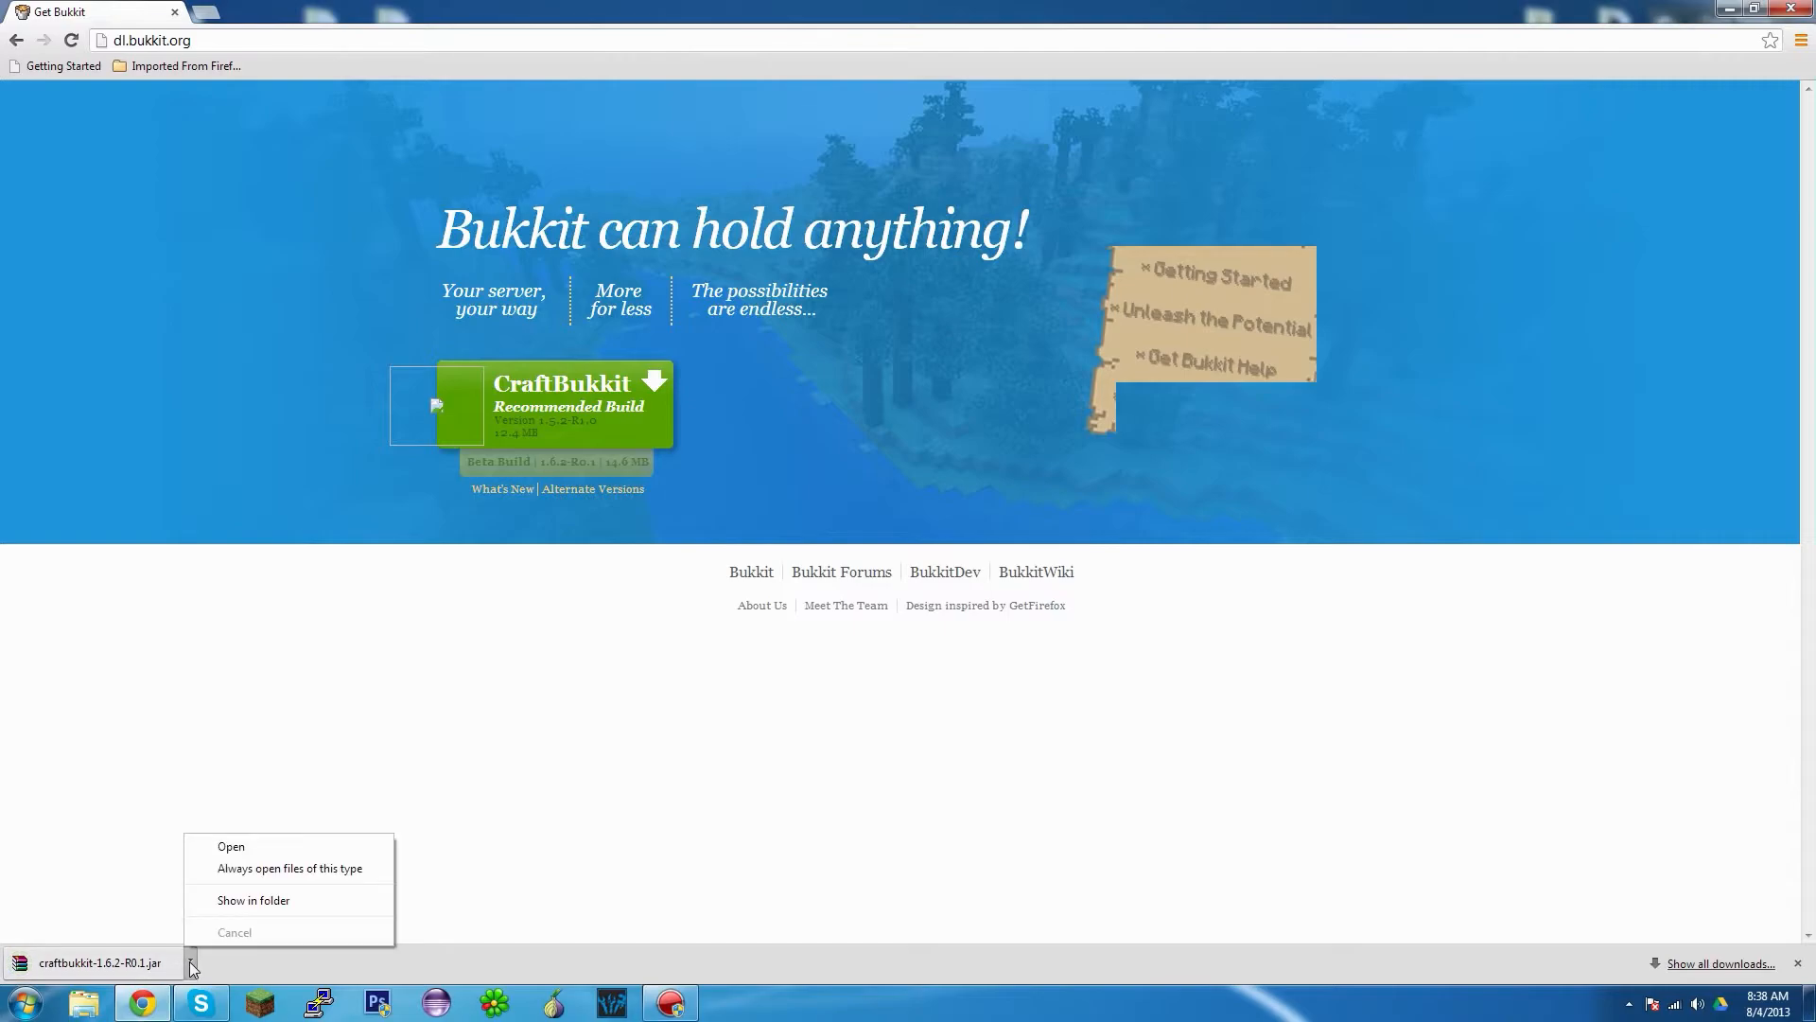
{"action": "left_click", "coordinate": [227, 906]}
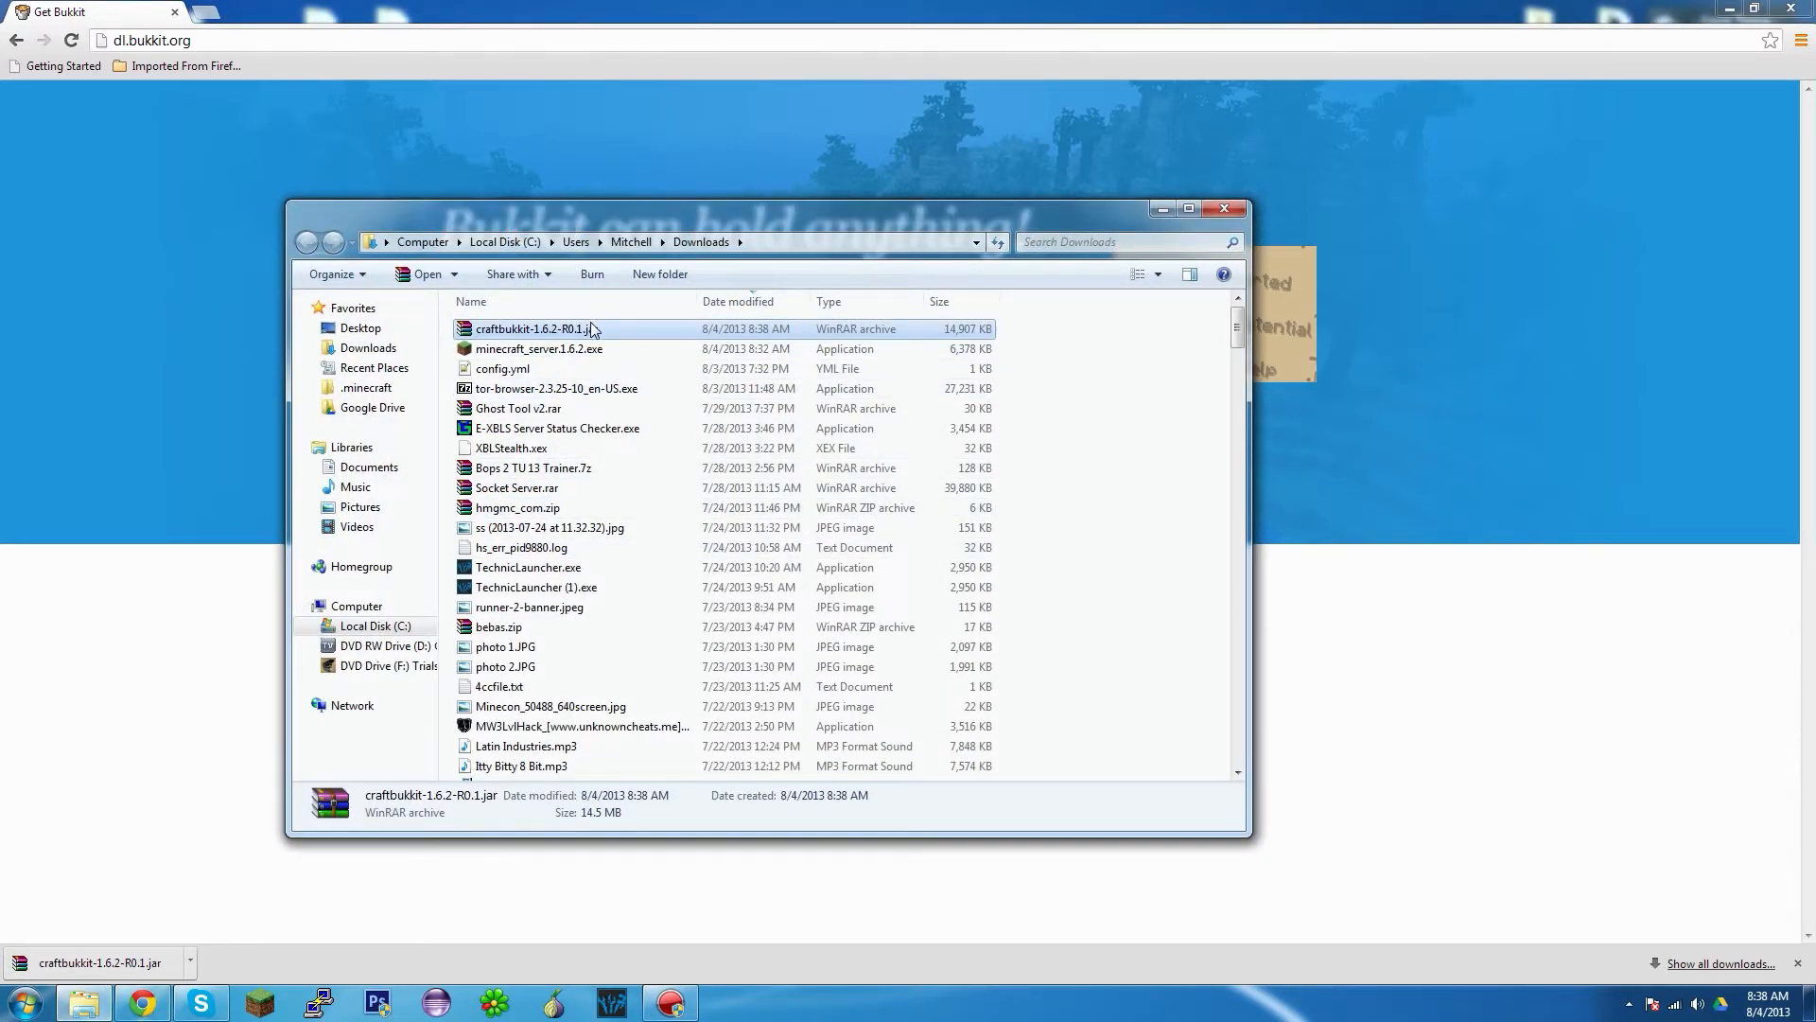
- Copy craftbukkit-1.6.2-R0.1.jar from the Downloads folder into the Bukkit Server folder on the desktop
{"action": "right_click", "coordinate": [587, 327]}
{"action": "left_click", "coordinate": [626, 645]}
{"action": "left_click", "coordinate": [402, 352]}
{"action": "scroll", "coordinate": [1098, 549], "scroll_direction": "down", "scroll_amount": 5}
{"action": "scroll", "coordinate": [909, 700], "scroll_direction": "up", "scroll_amount": 3}
{"action": "scroll", "coordinate": [747, 719], "scroll_direction": "up", "scroll_amount": 2}
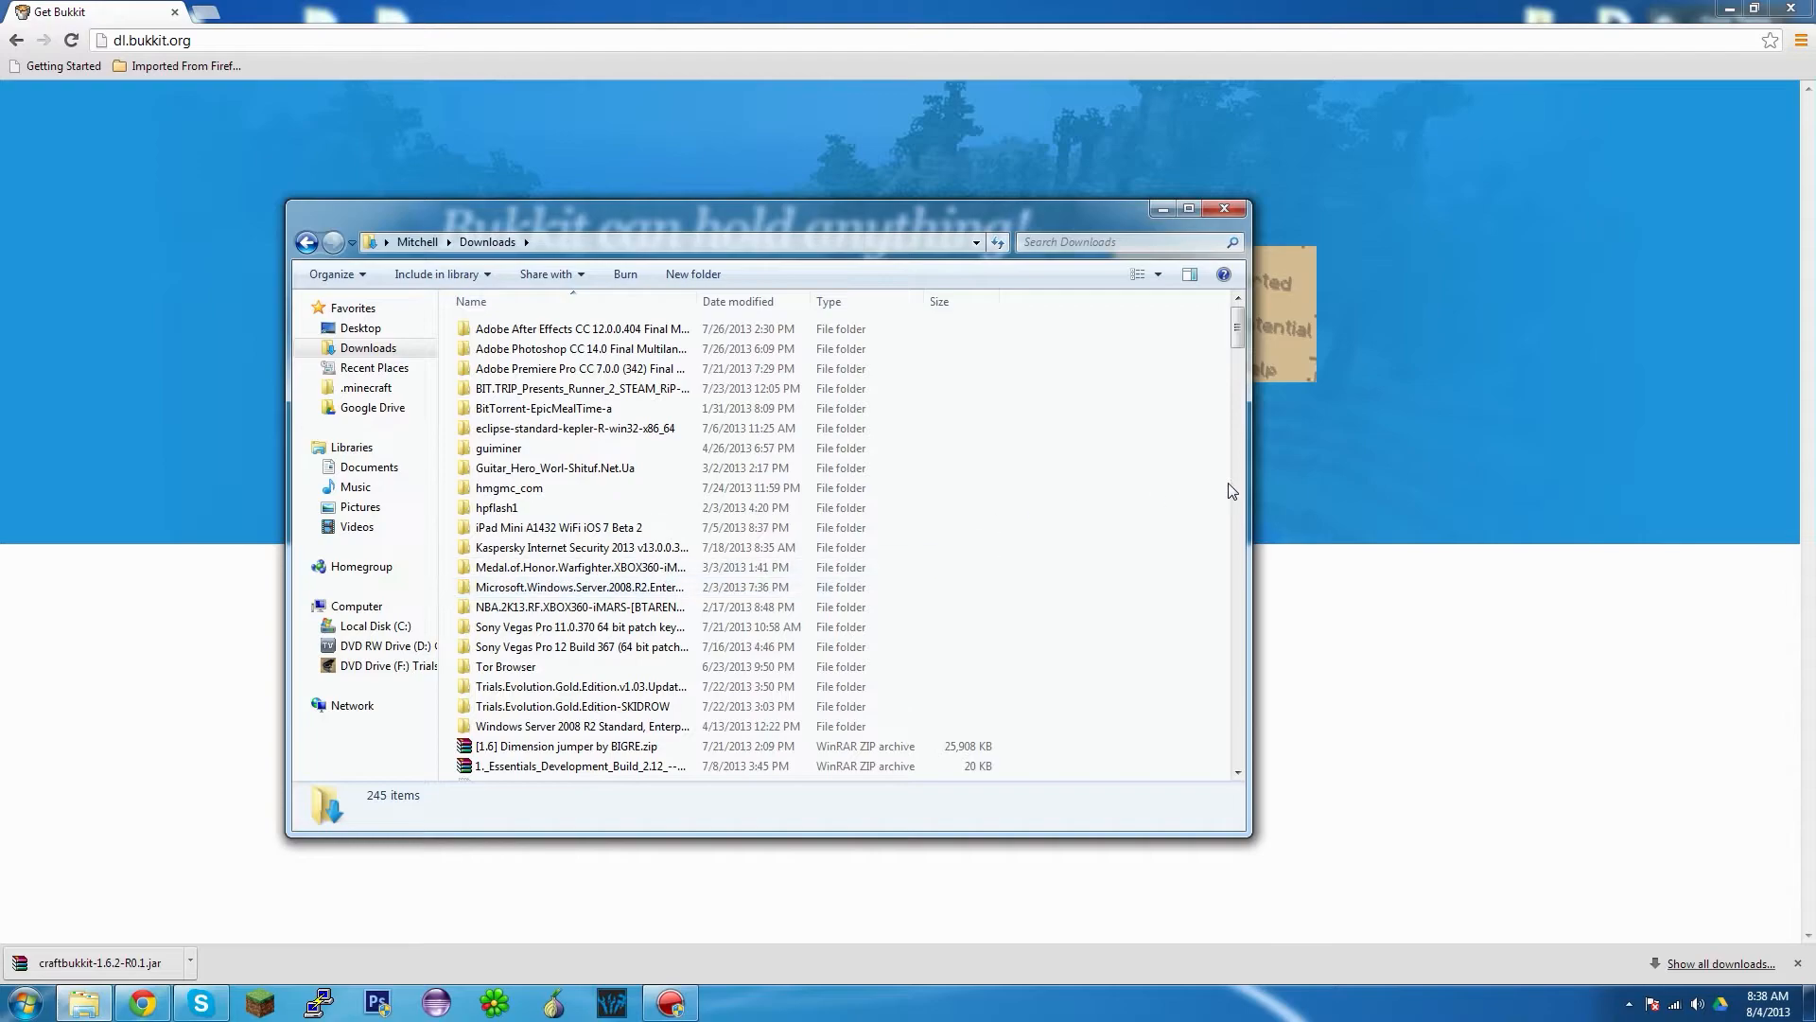
{"action": "scroll", "coordinate": [1228, 487], "scroll_direction": "down", "scroll_amount": 3}
{"action": "scroll", "coordinate": [530, 567], "scroll_direction": "up", "scroll_amount": 3}
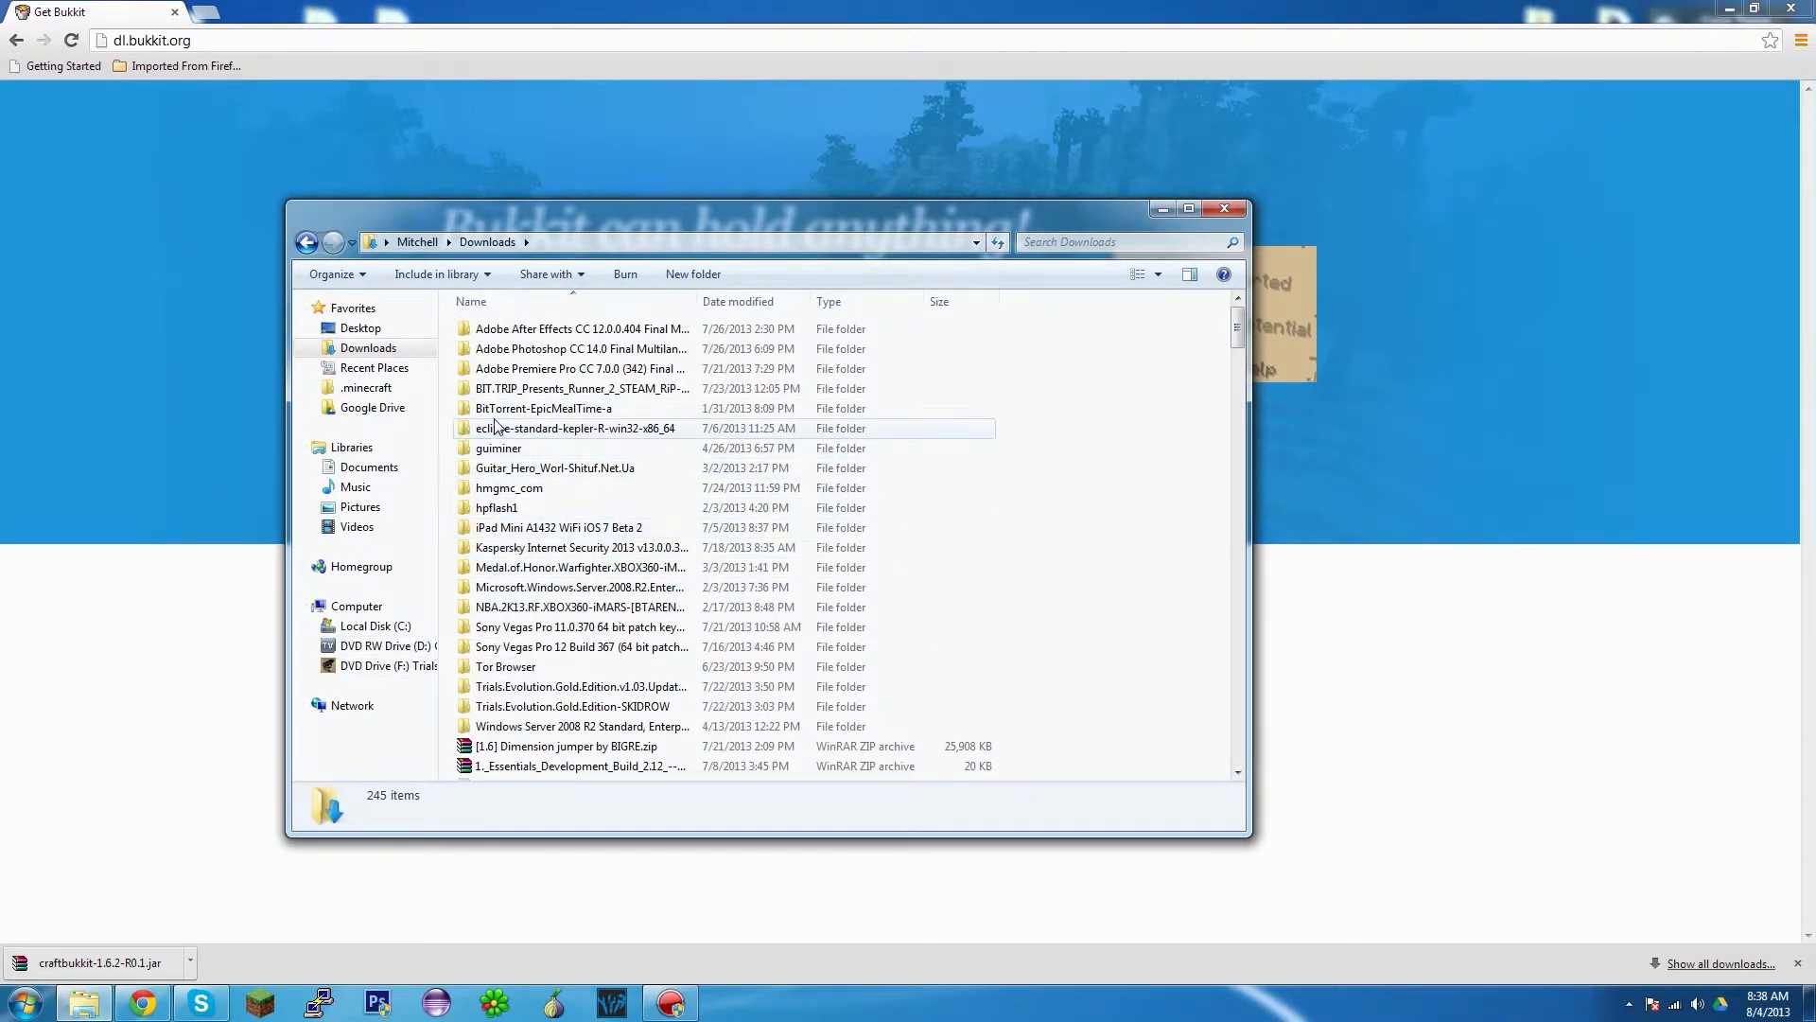
{"action": "left_click", "coordinate": [360, 328]}
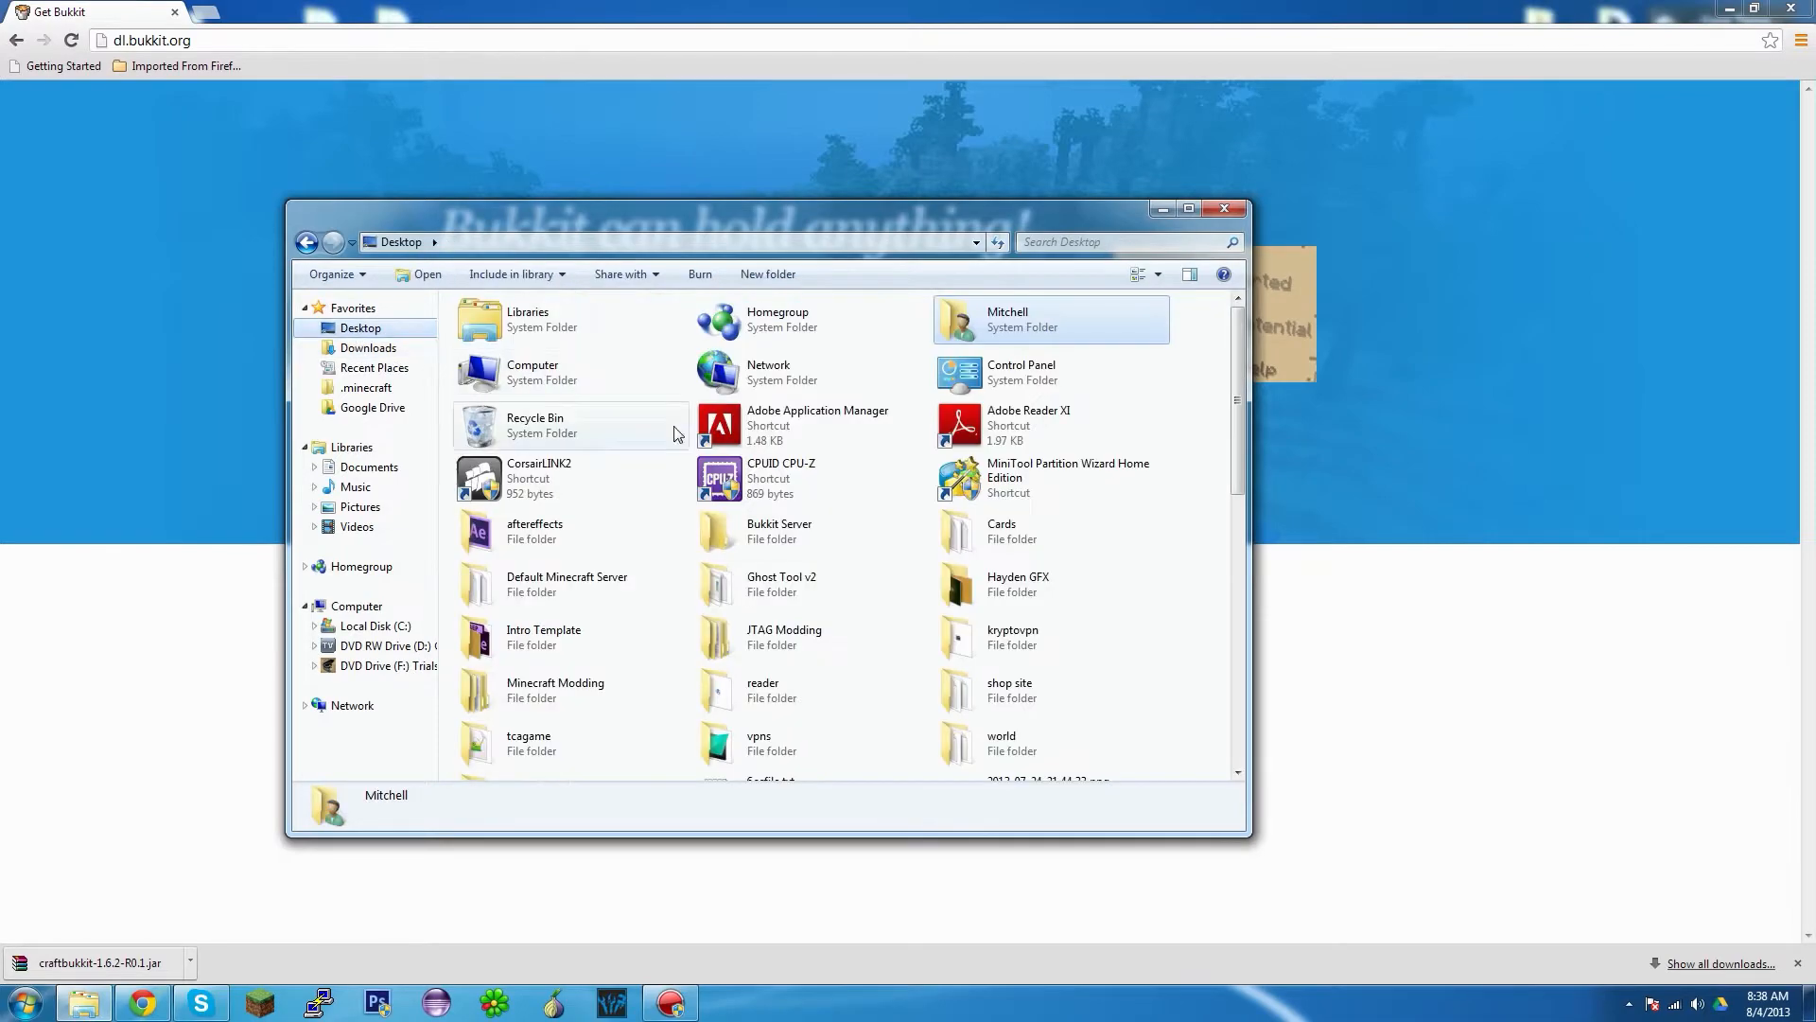
{"action": "left_click", "coordinate": [1180, 498]}
{"action": "scroll", "coordinate": [1154, 525], "scroll_direction": "down", "scroll_amount": 3}
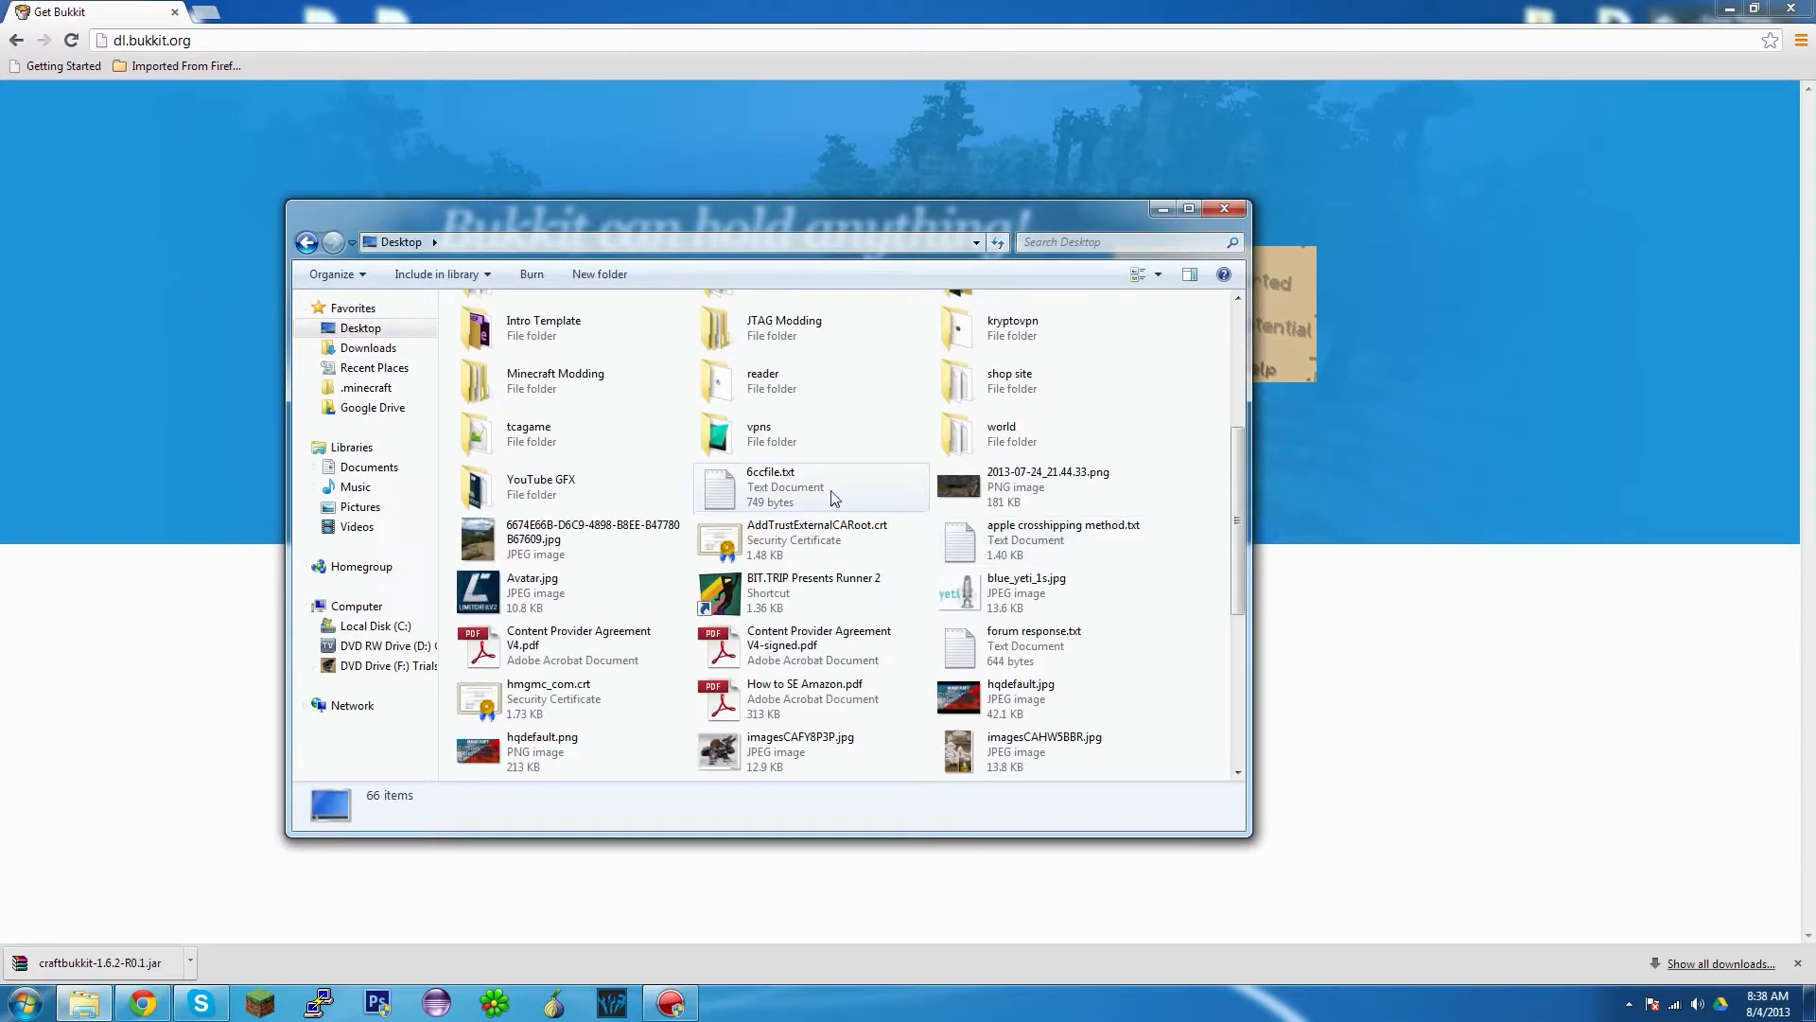
{"action": "scroll", "coordinate": [632, 499], "scroll_direction": "up", "scroll_amount": 3}
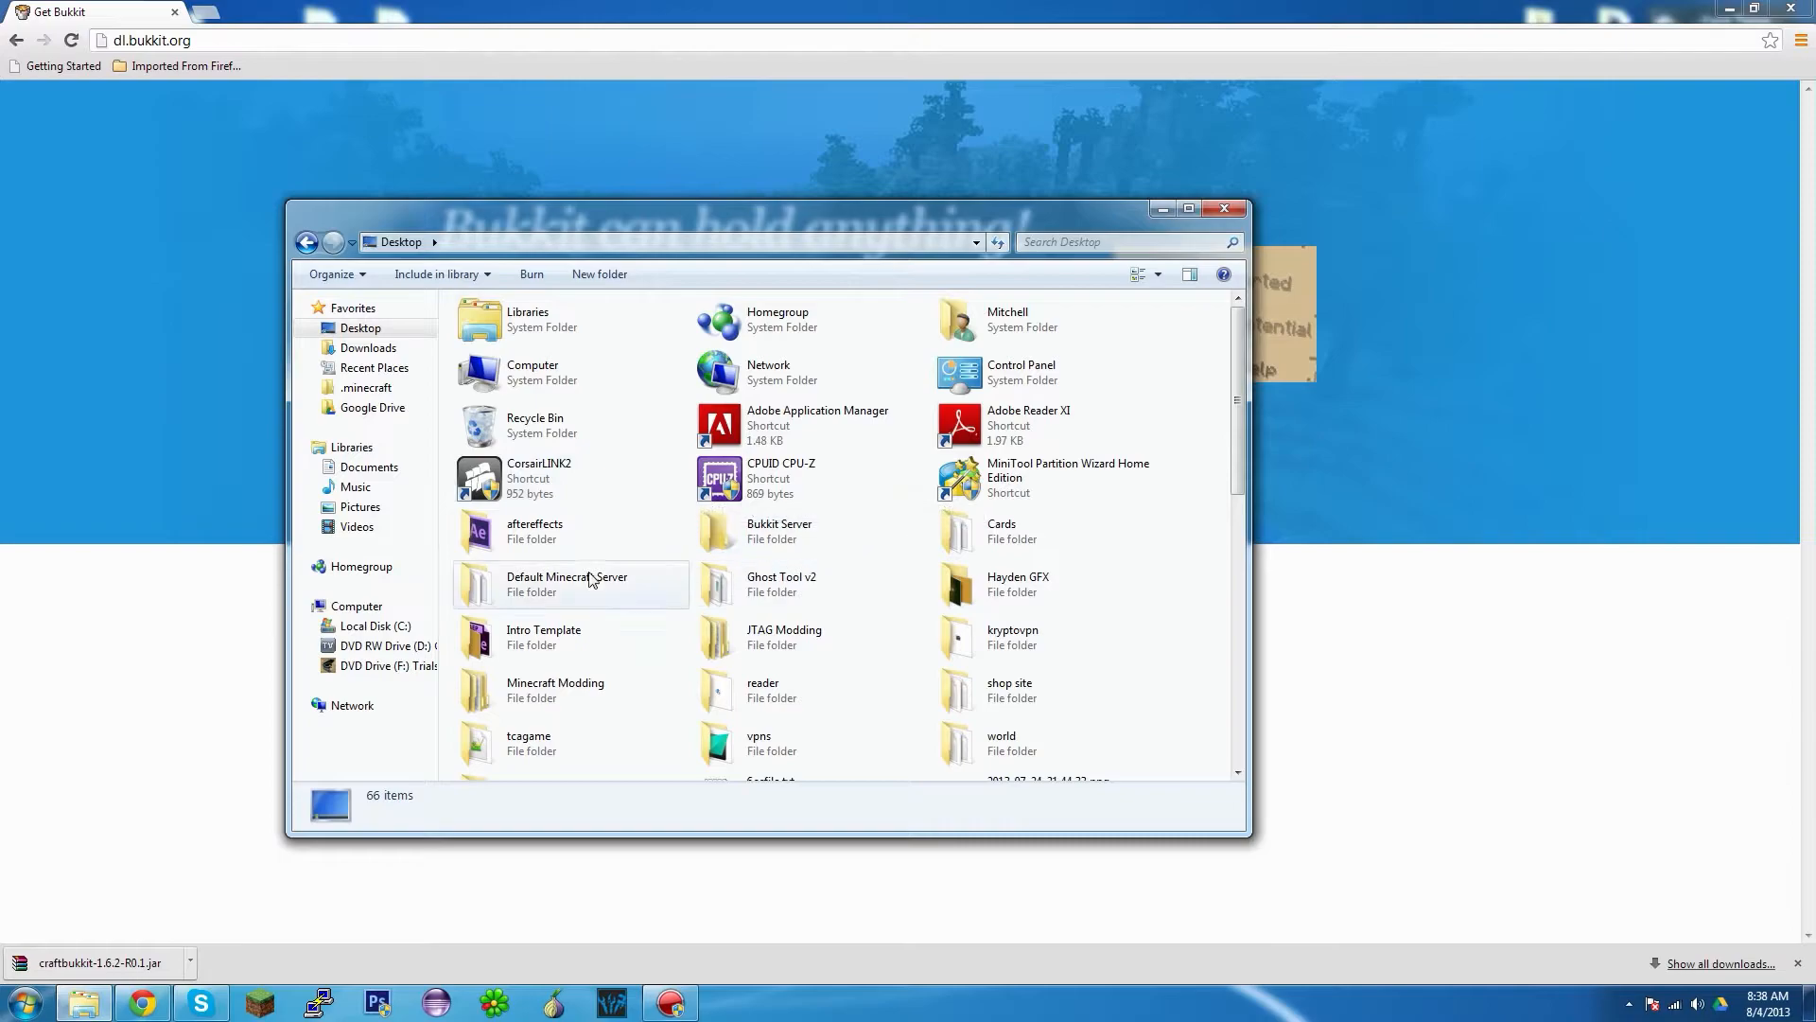
{"action": "double_click", "coordinate": [754, 532]}
{"action": "right_click", "coordinate": [717, 517]}
{"action": "left_click", "coordinate": [762, 672]}
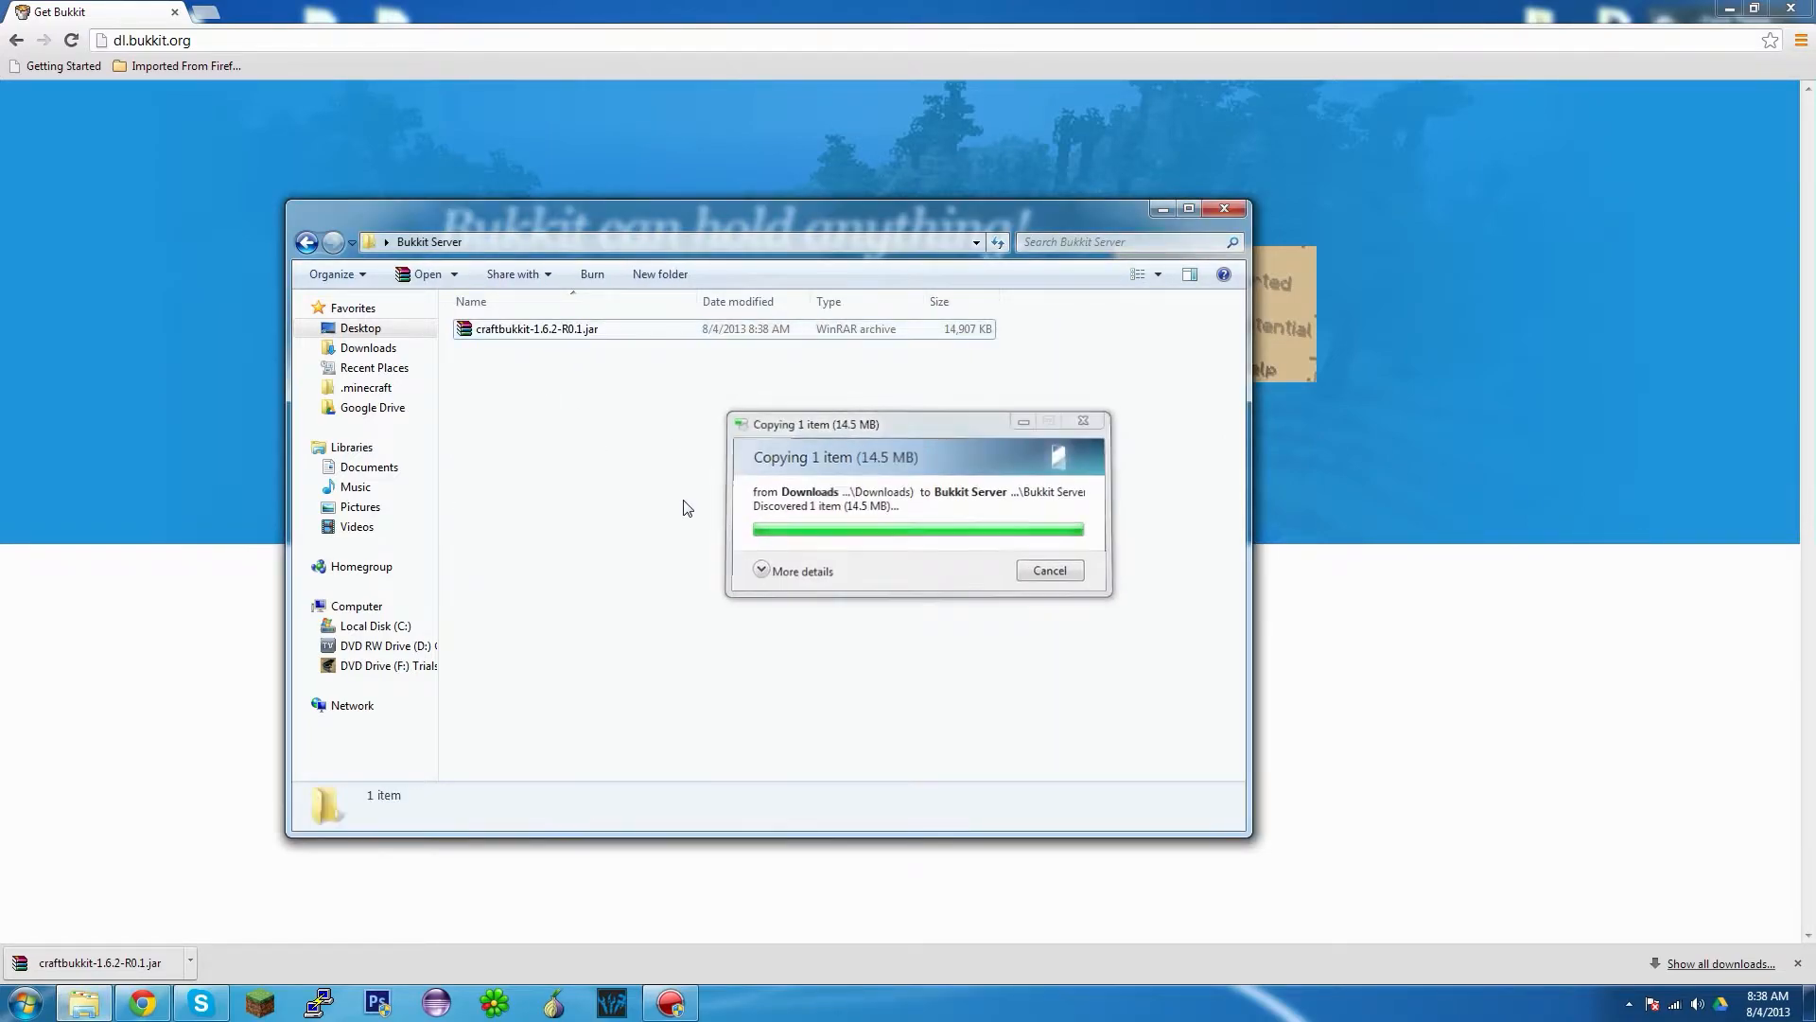
- Rename the copied jar in the Bukkit Server folder to craftbukkit.jar
{"action": "left_click", "coordinate": [528, 325]}
{"action": "left_click_drag", "start_coordinate": [528, 328], "coordinate": [587, 328]}
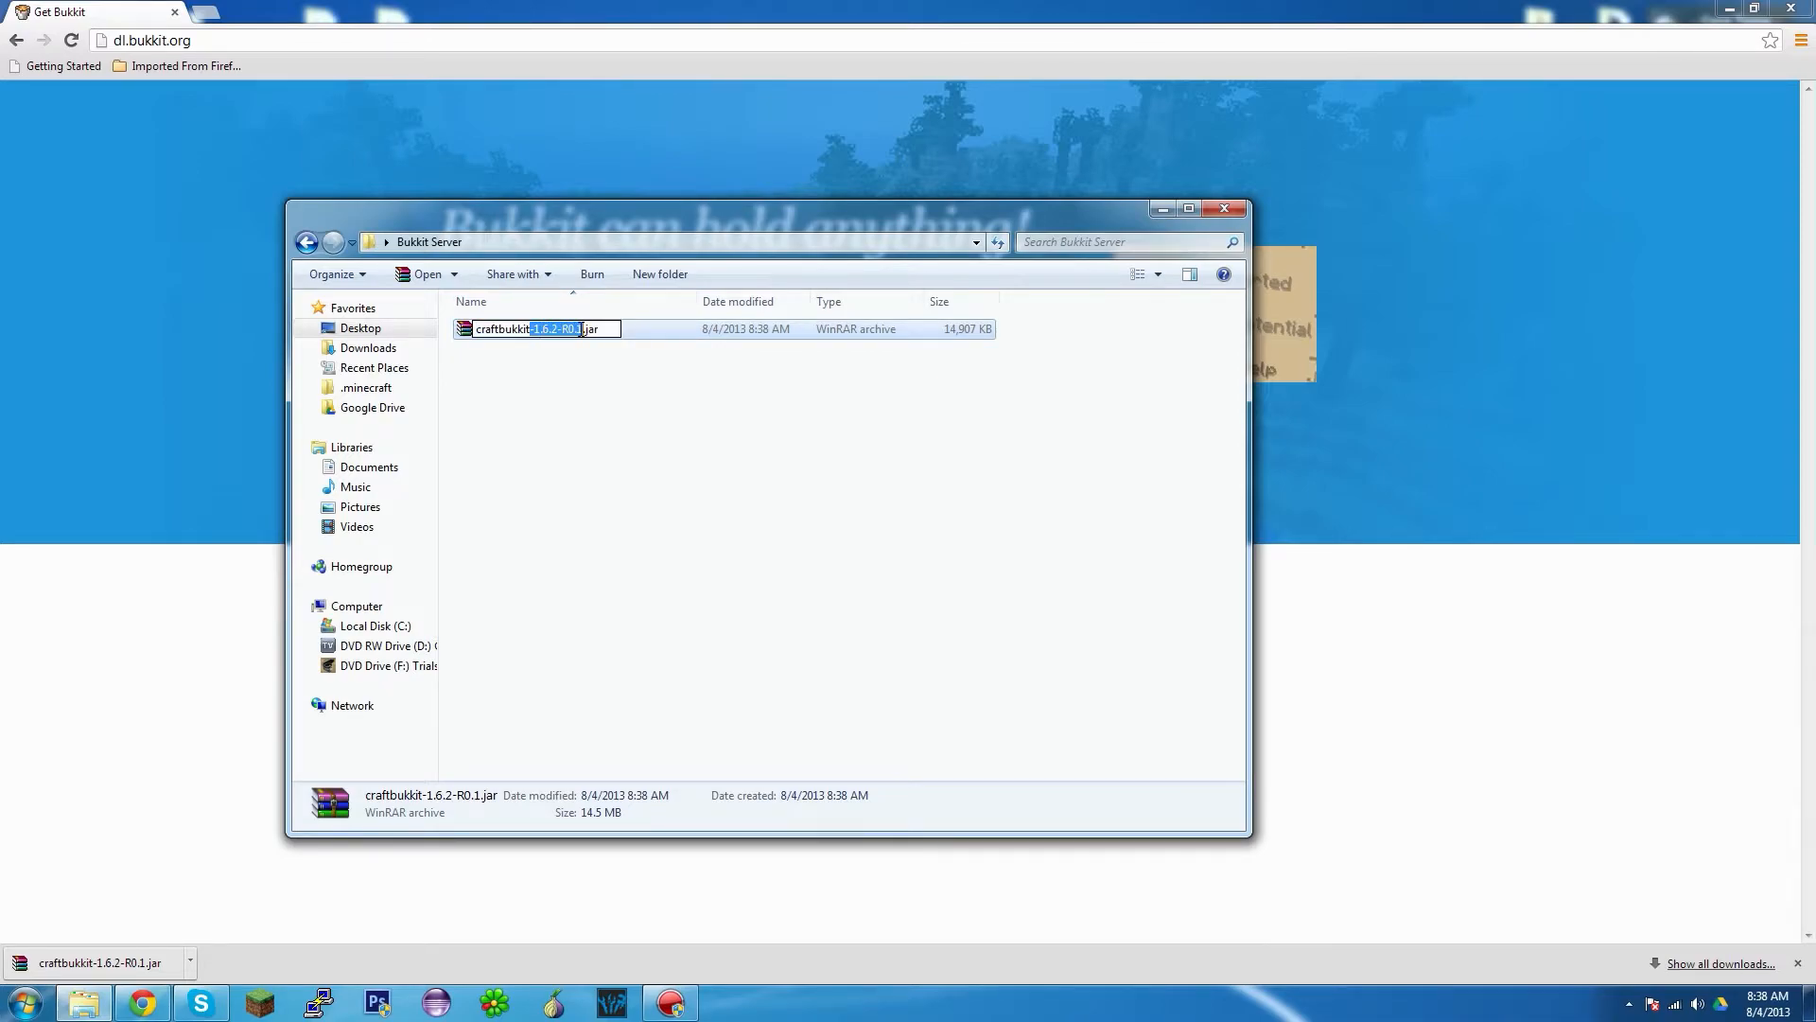
{"action": "key", "text": "BackSpace"}
{"action": "key", "text": "Return"}
{"action": "left_click", "coordinate": [624, 461]}
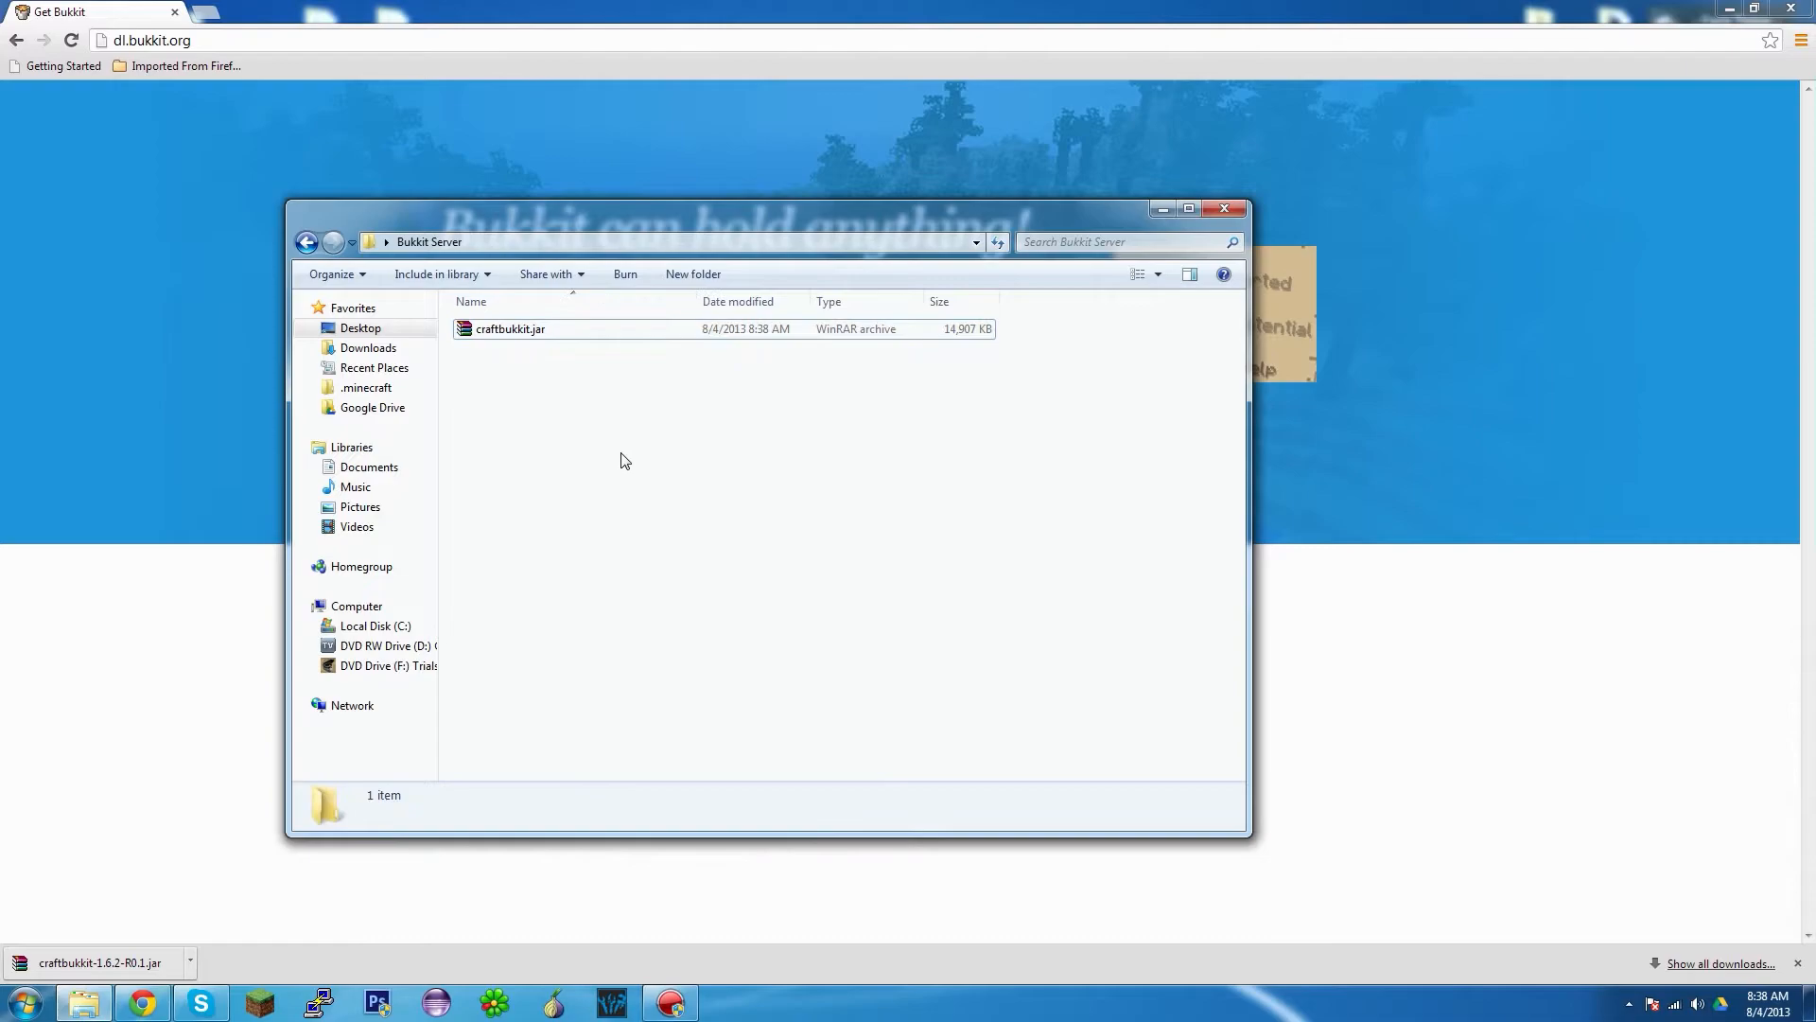
- Create a new text document in the Bukkit Server folder and name it start.bat, accepting the extension change
{"action": "right_click", "coordinate": [624, 461]}
{"action": "mouse_move", "coordinate": [804, 708]}
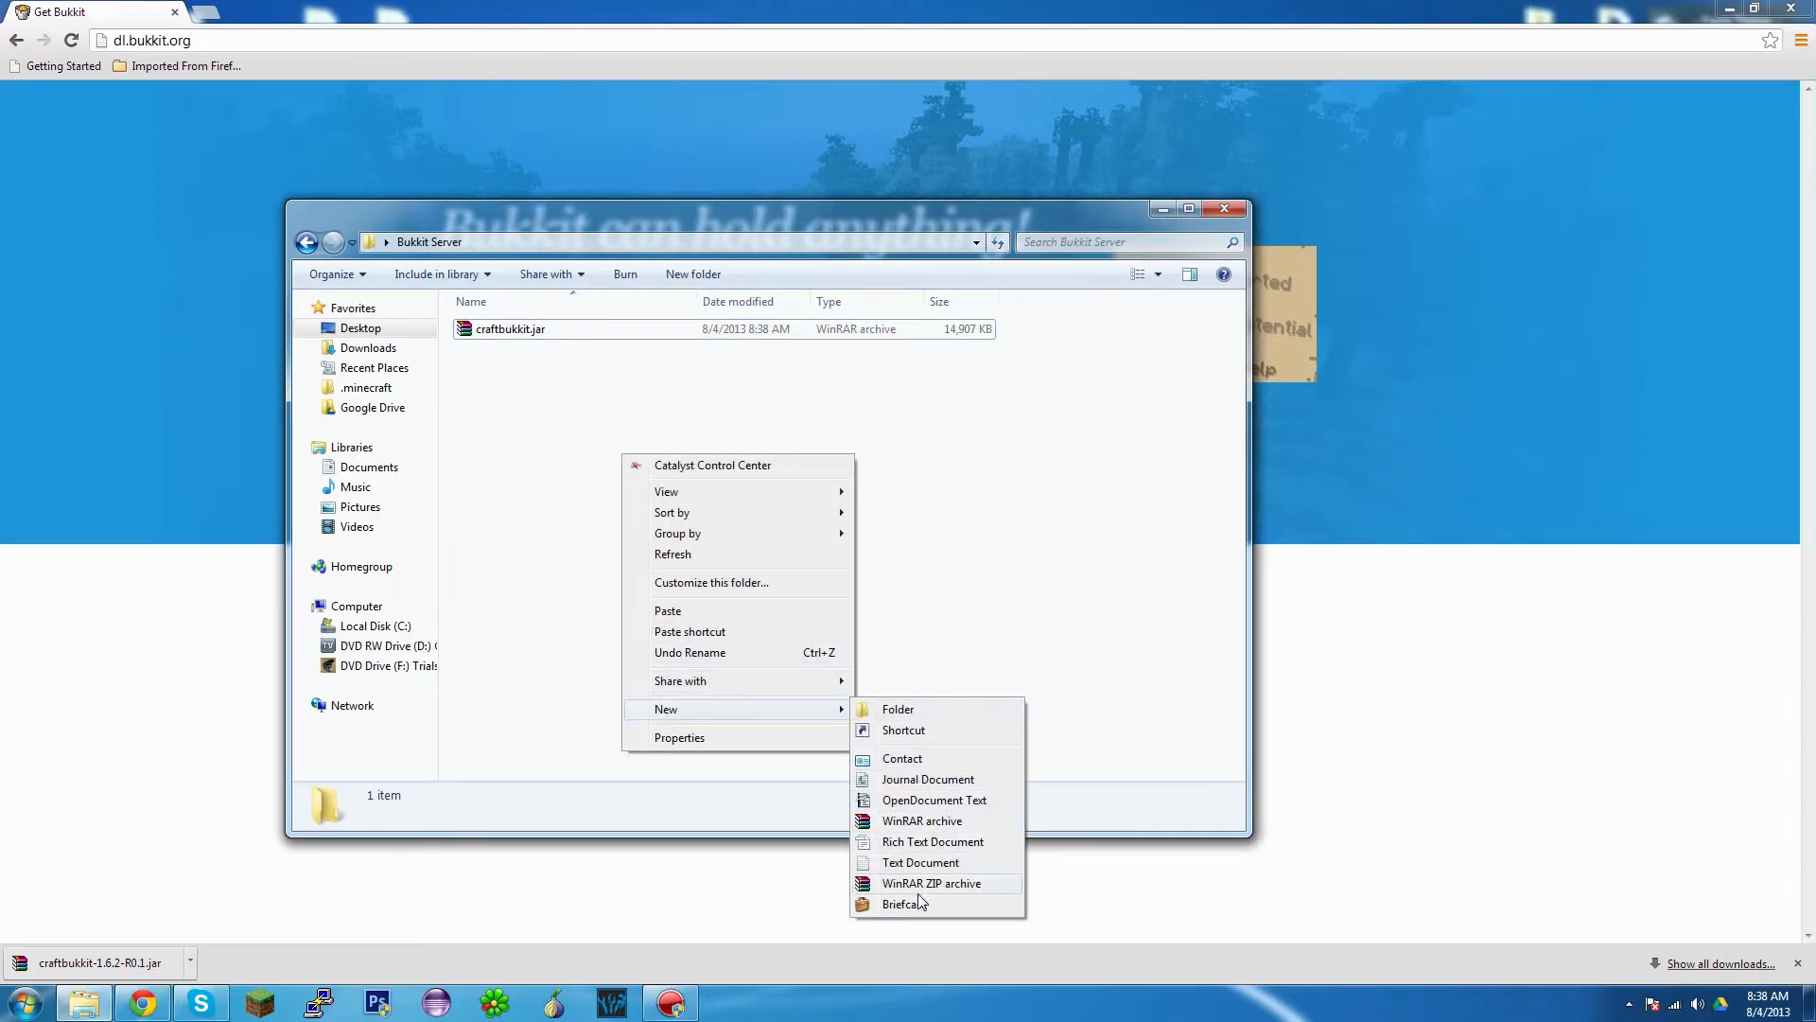
{"action": "left_click", "coordinate": [922, 863]}
{"action": "type", "text": "start"}
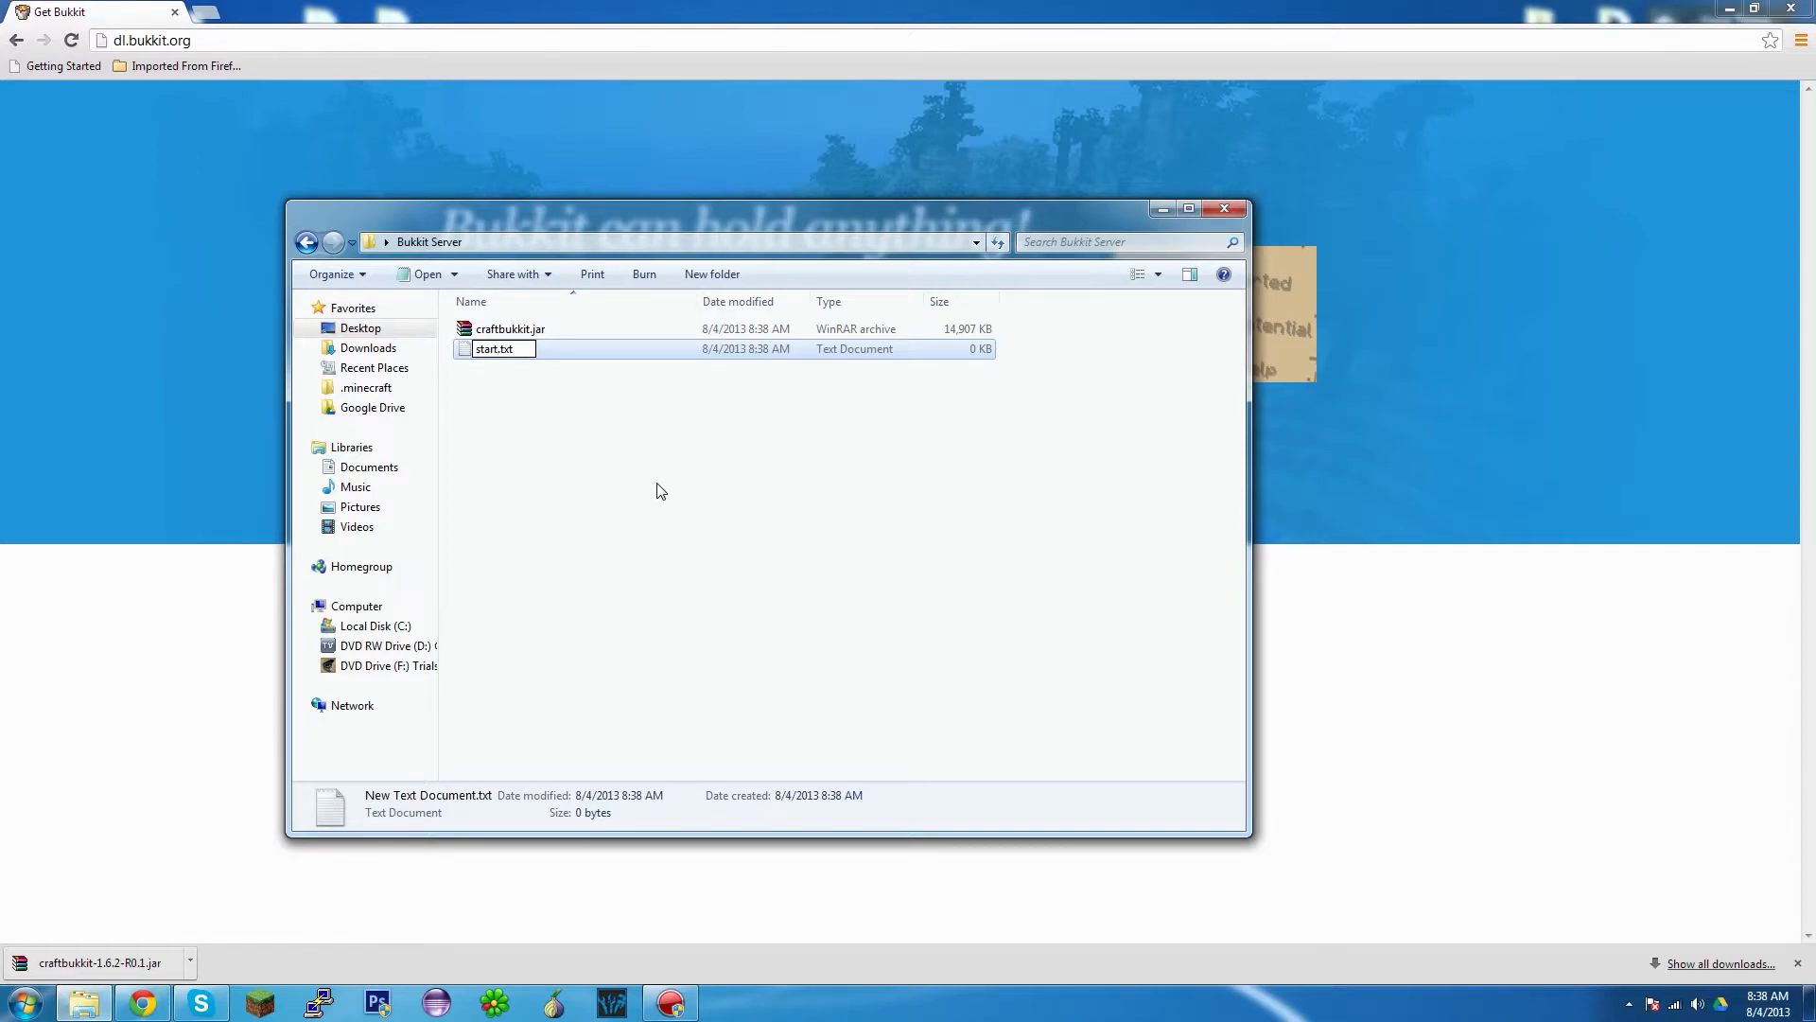
{"action": "key", "text": "BackSpace"}
{"action": "key", "text": "BackSpace"}
{"action": "type", "text": "bat"}
{"action": "key", "text": "Return"}
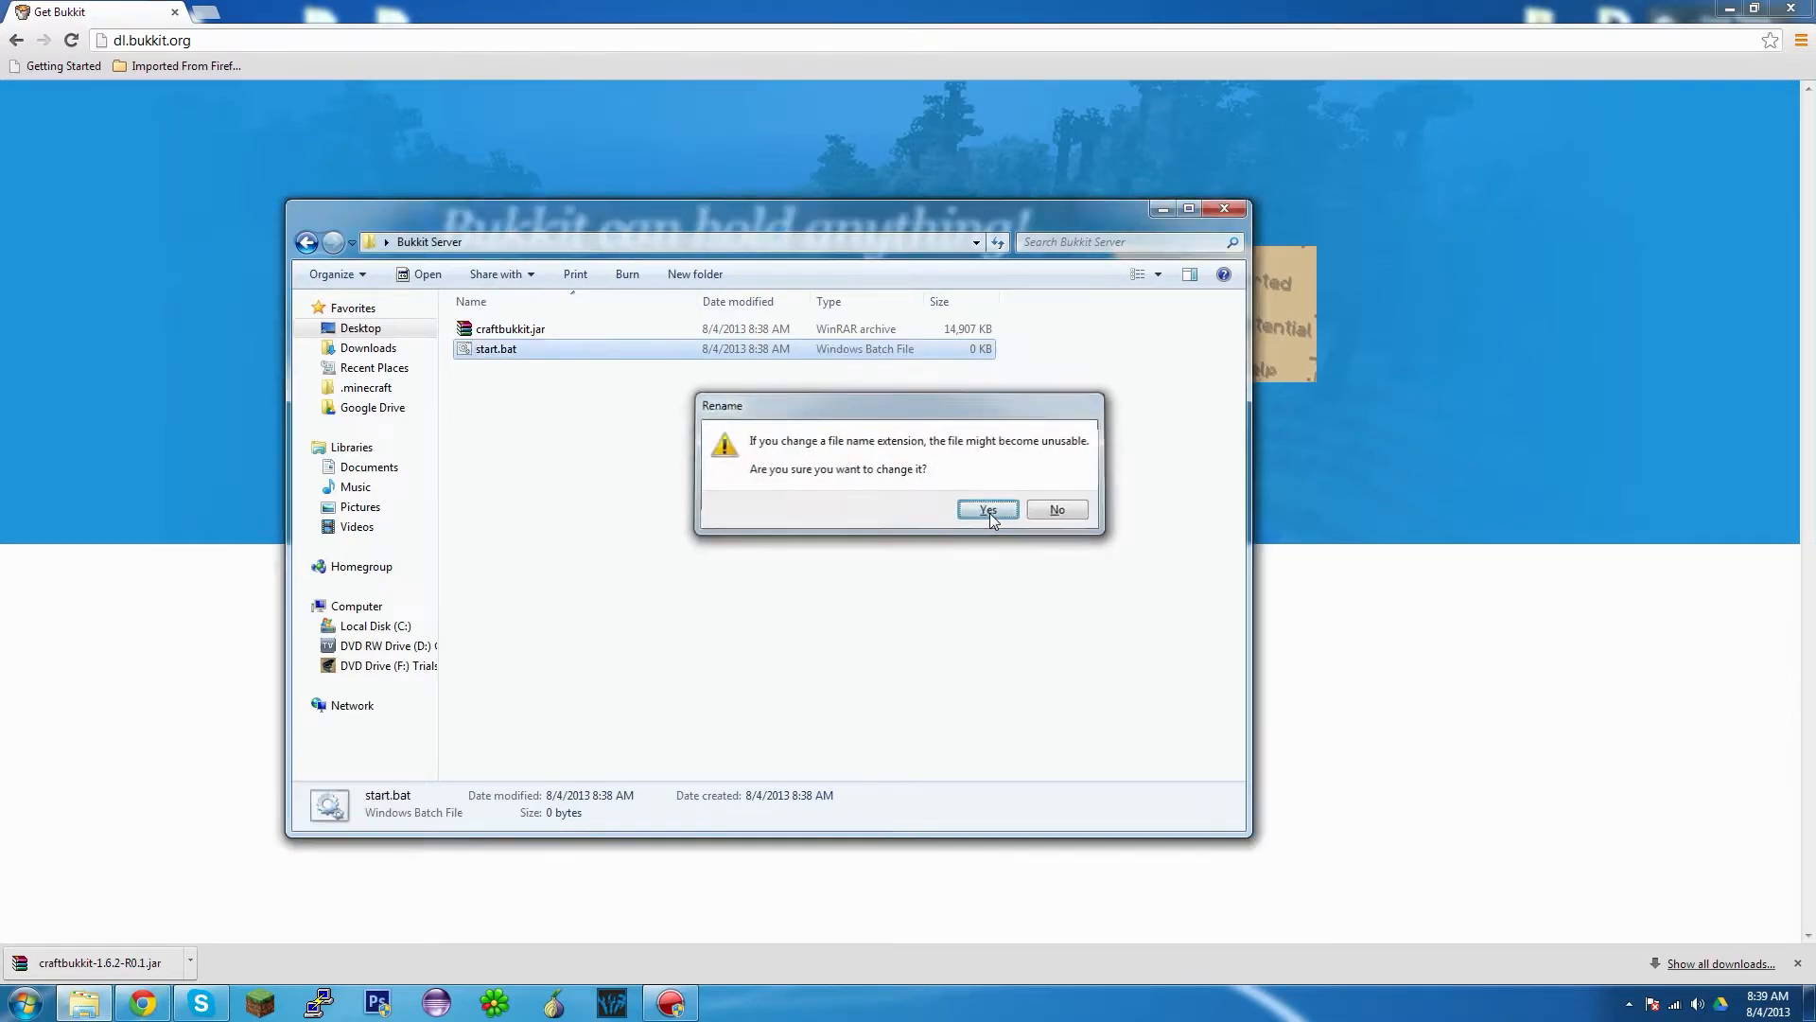
{"action": "left_click", "coordinate": [990, 510]}
- Edit start.bat in Notepad++ to contain "java -Xmx4G -Xms4G -jar craftbukkit.jar", save it and close the editor
{"action": "right_click", "coordinate": [640, 355]}
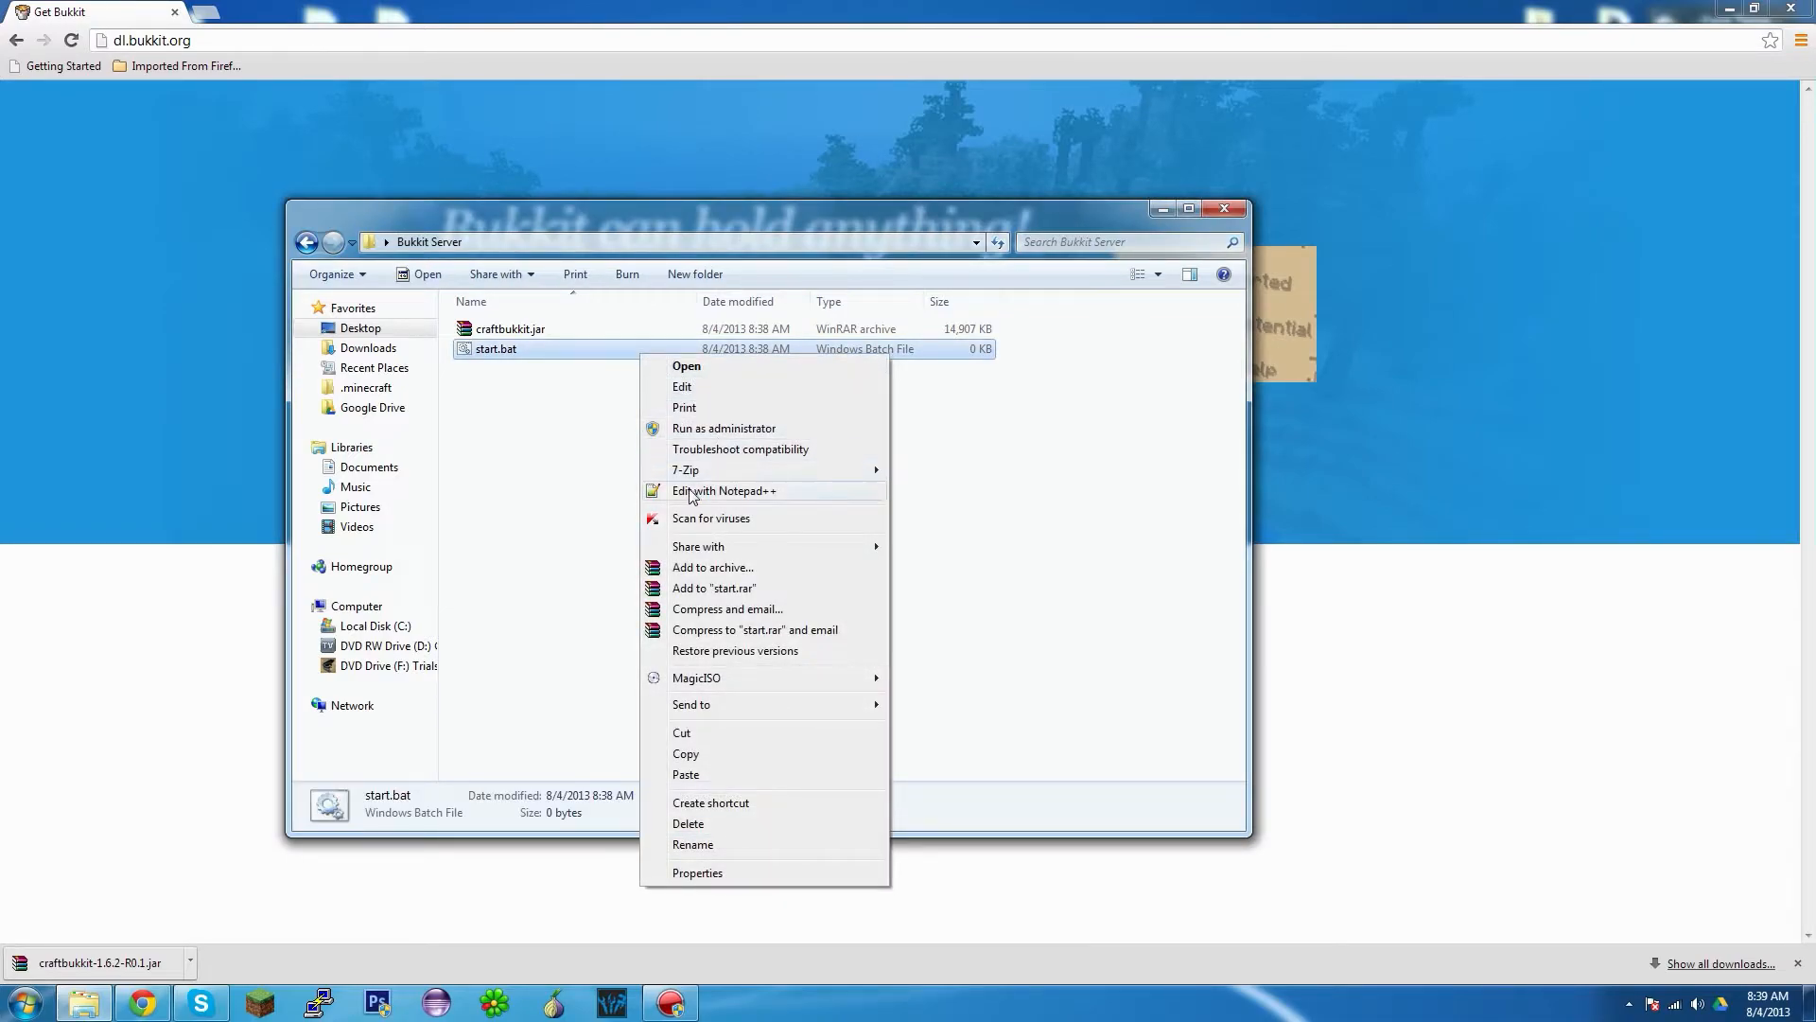
{"action": "left_click", "coordinate": [723, 490]}
{"action": "type", "text": "java"}
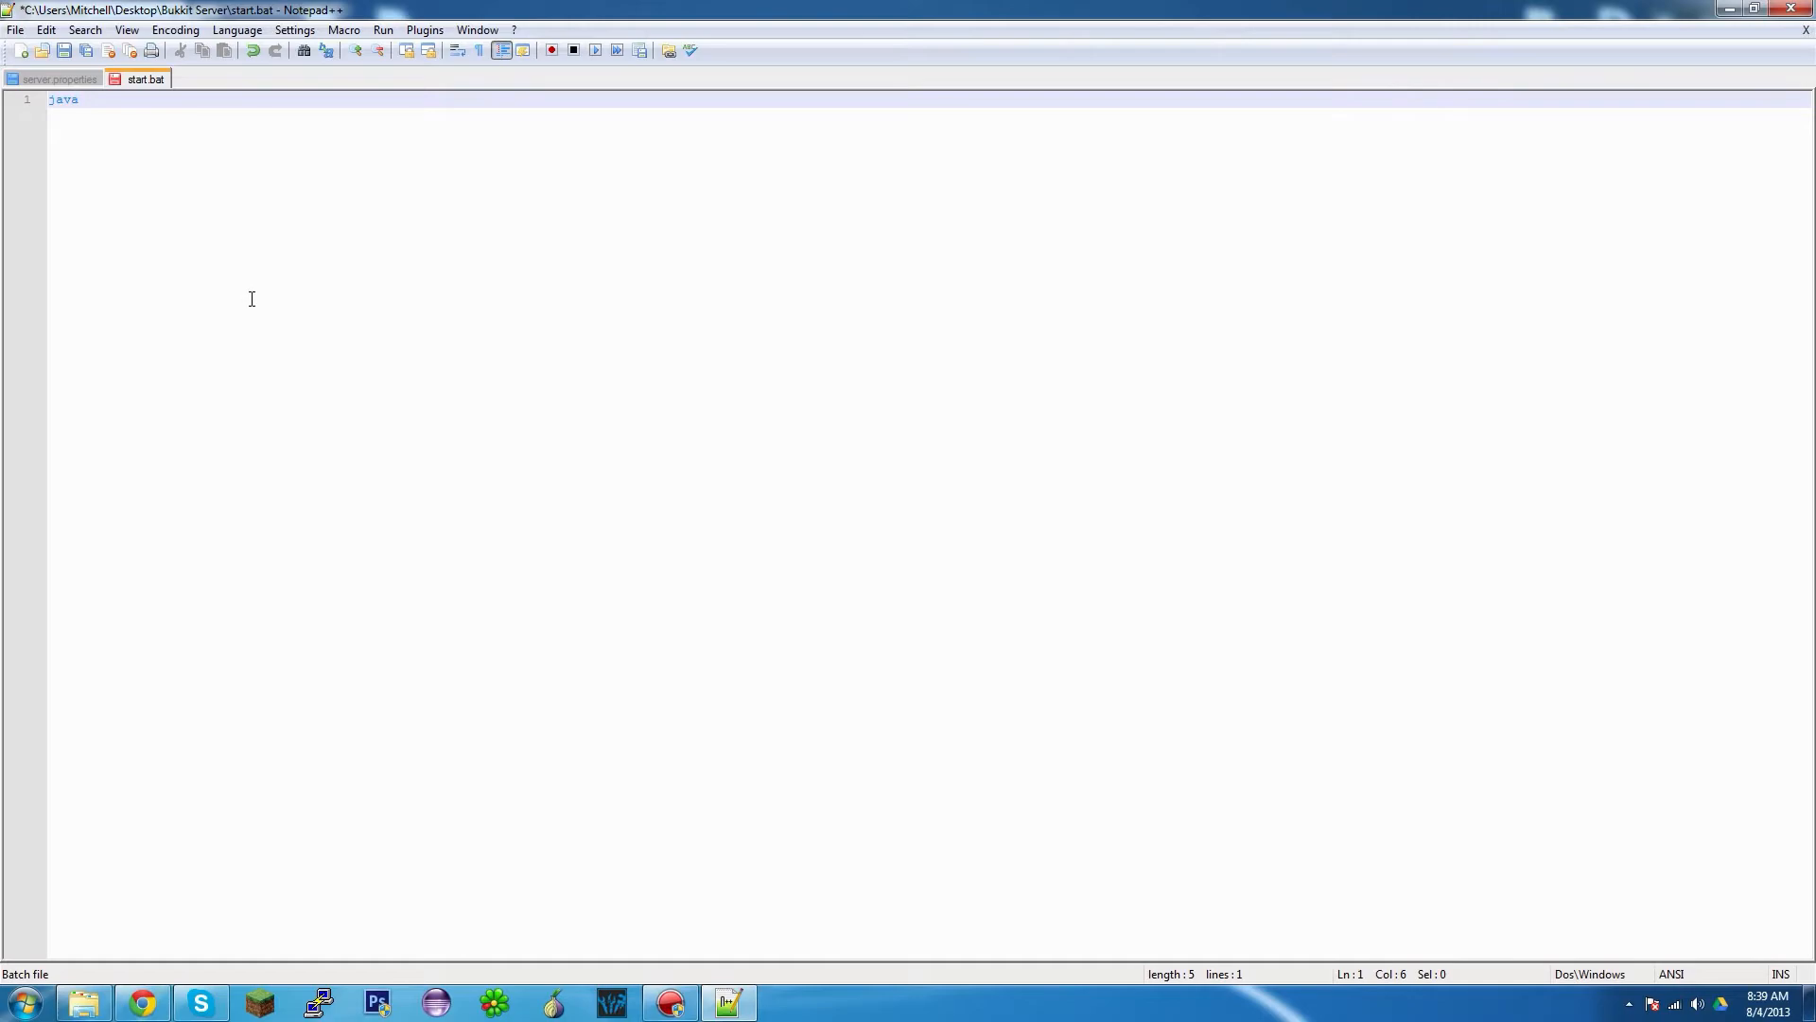
{"action": "type", "text": " -Xmx"}
{"action": "type", "text": "4G -Xms4G -jar cra"}
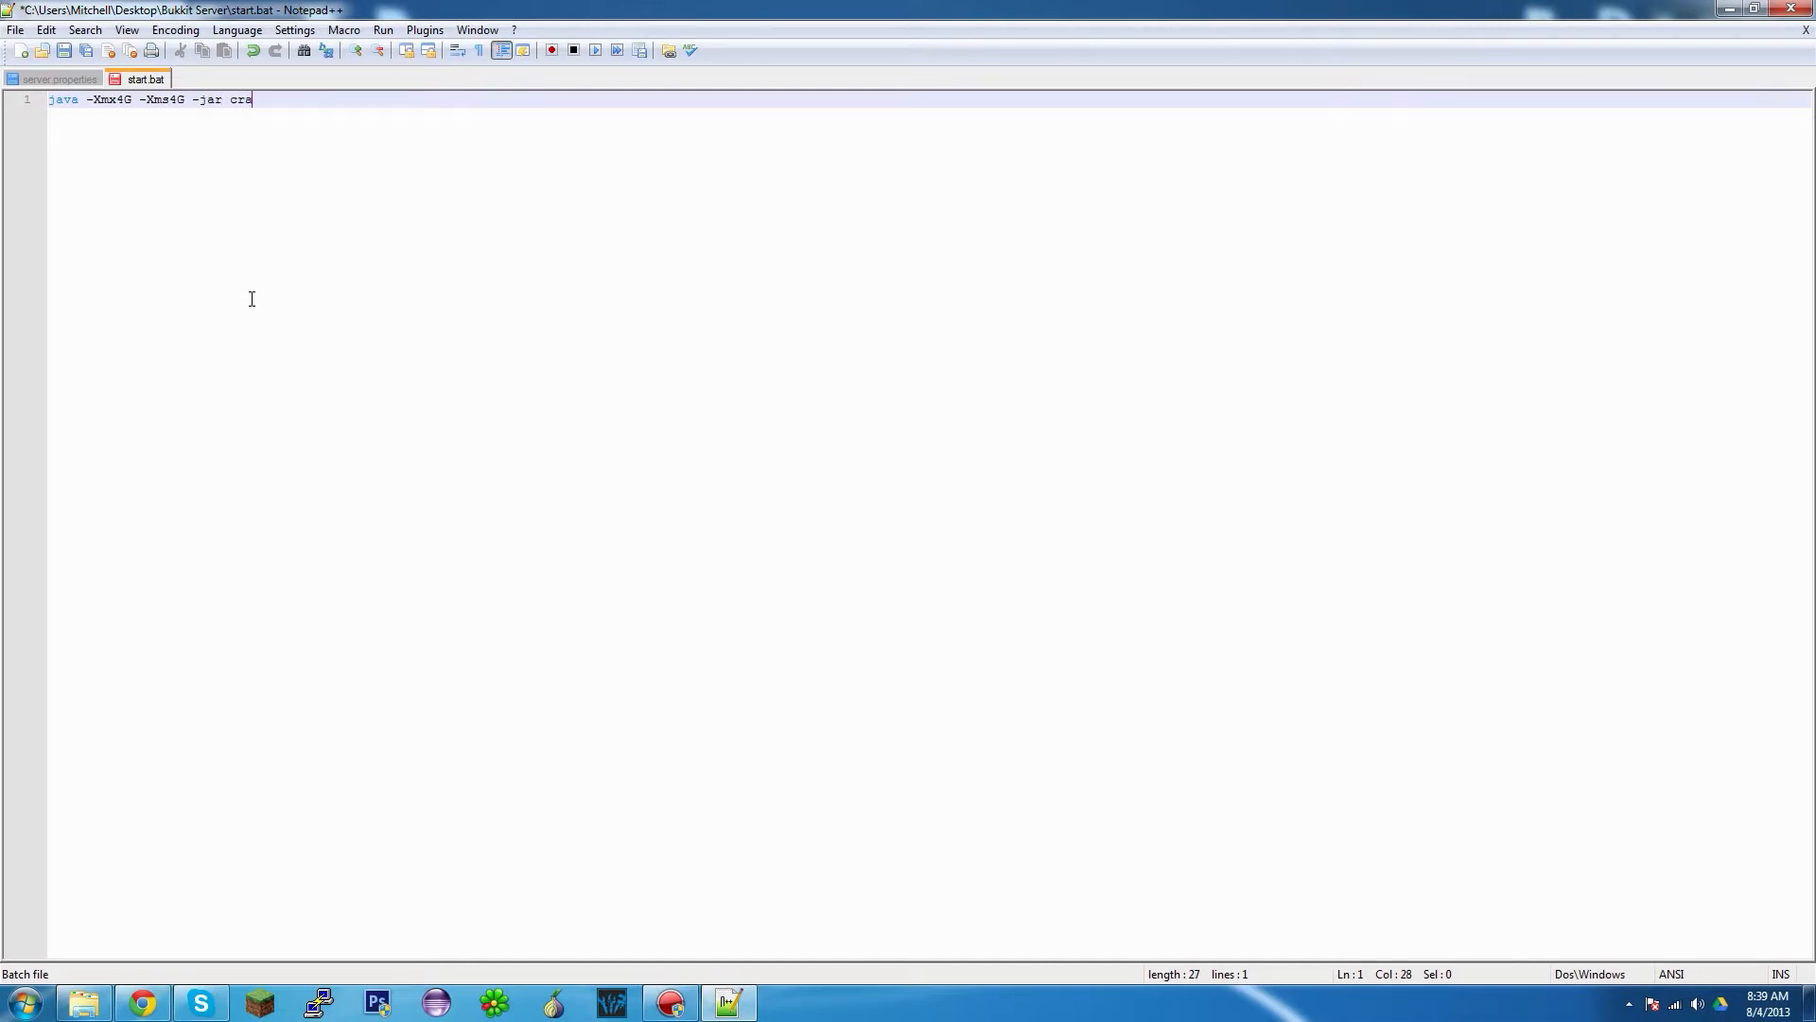
{"action": "type", "text": "bukkit.jar"}
{"action": "left_click", "coordinate": [64, 51]}
{"action": "left_click", "coordinate": [1791, 8]}
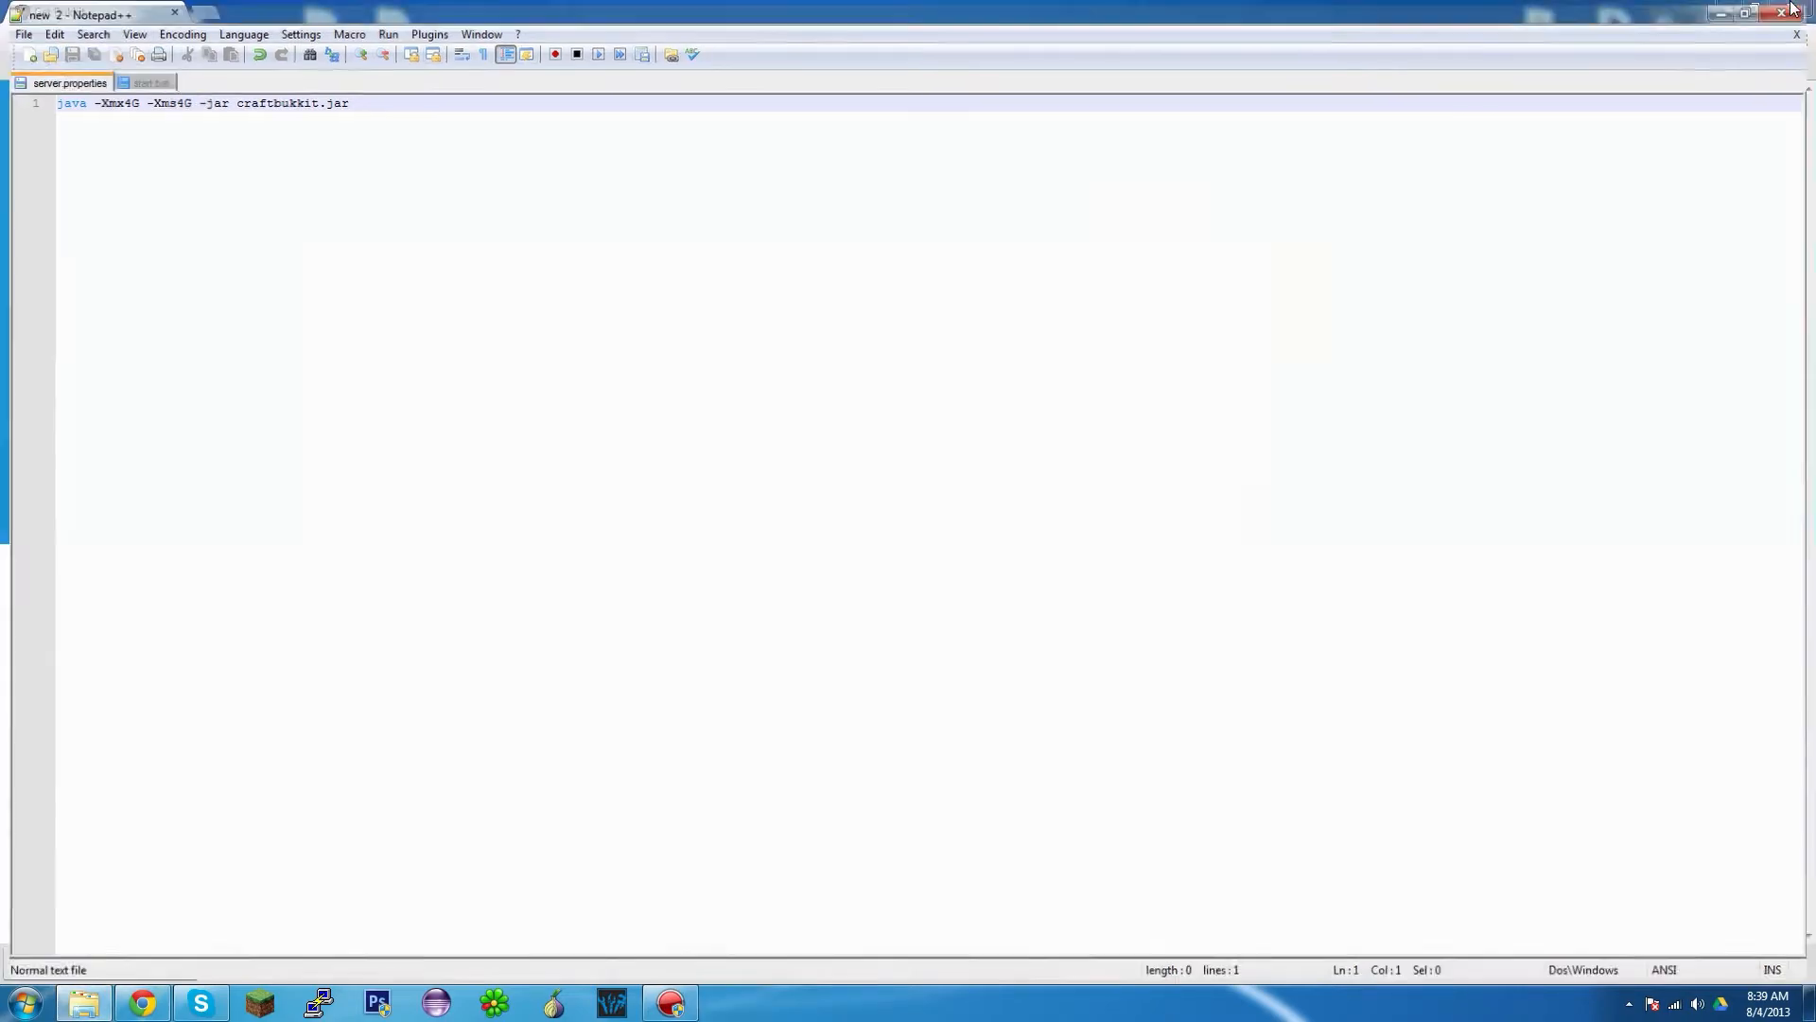
- Reopen start.bat in Notepad++ and examine the -Xmx, -Xms and -jar arguments, closing the editor without edits
{"action": "right_click", "coordinate": [579, 357]}
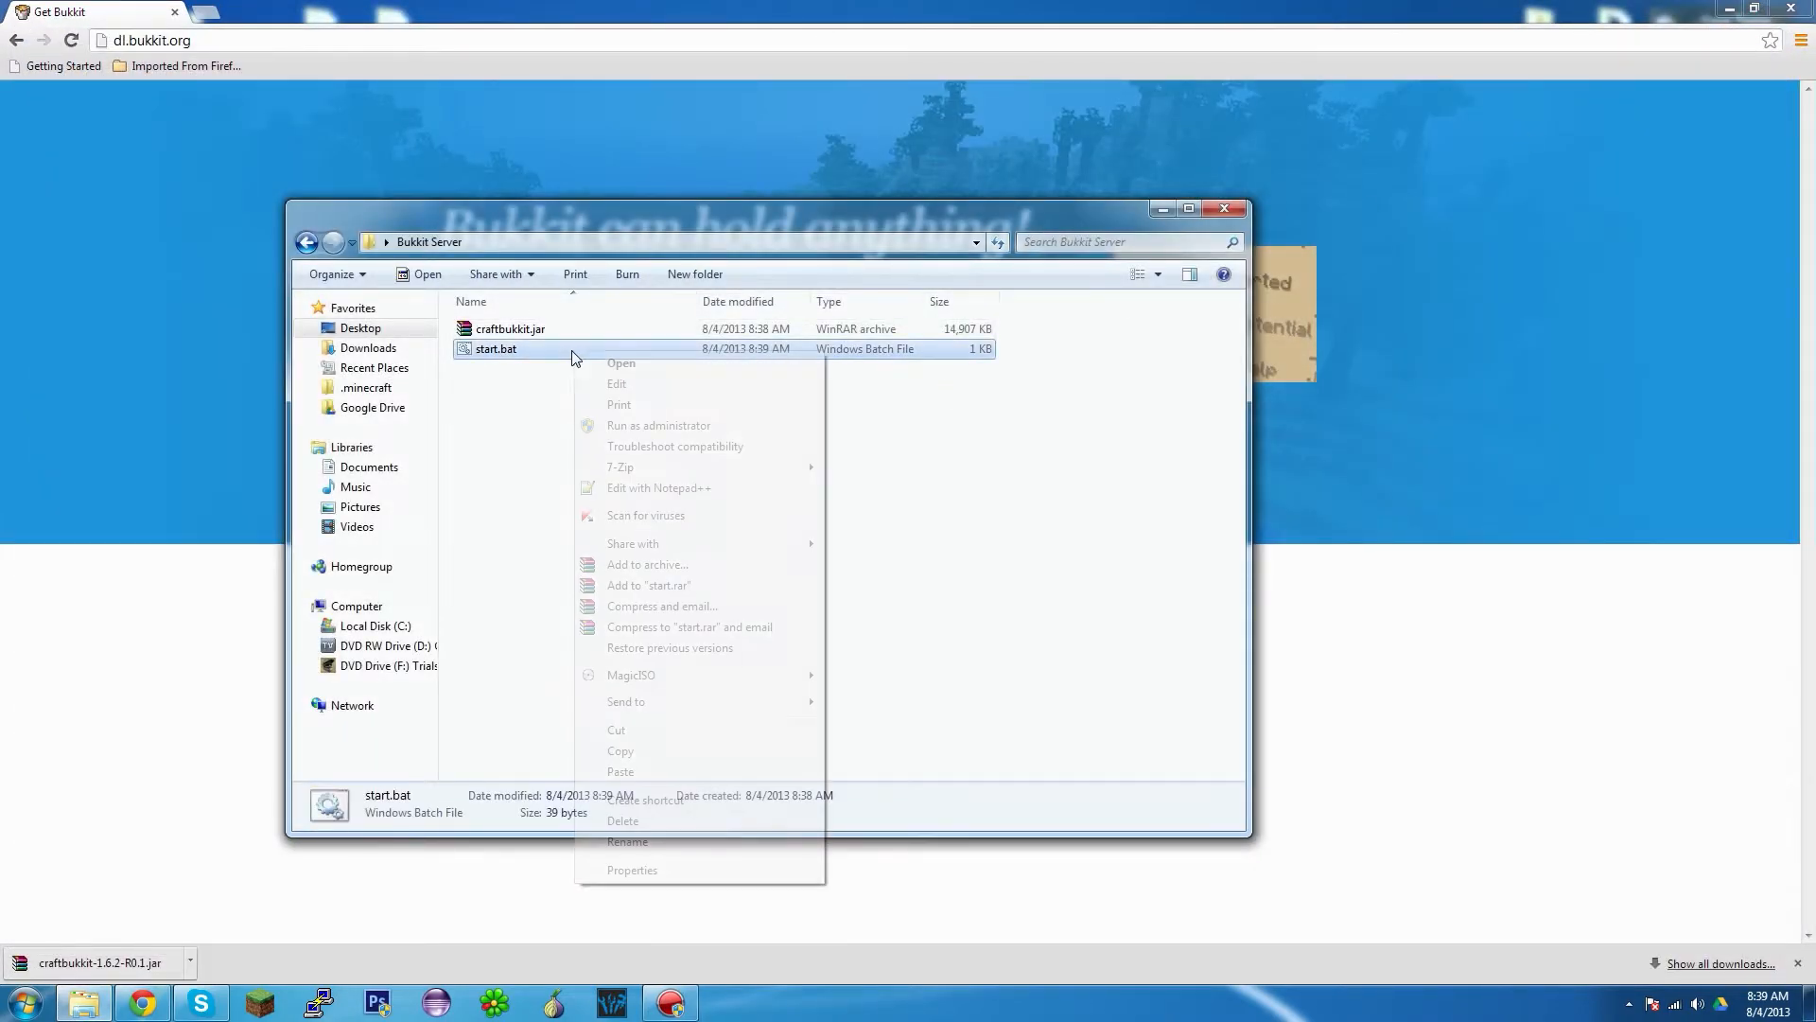
{"action": "left_click", "coordinate": [629, 485]}
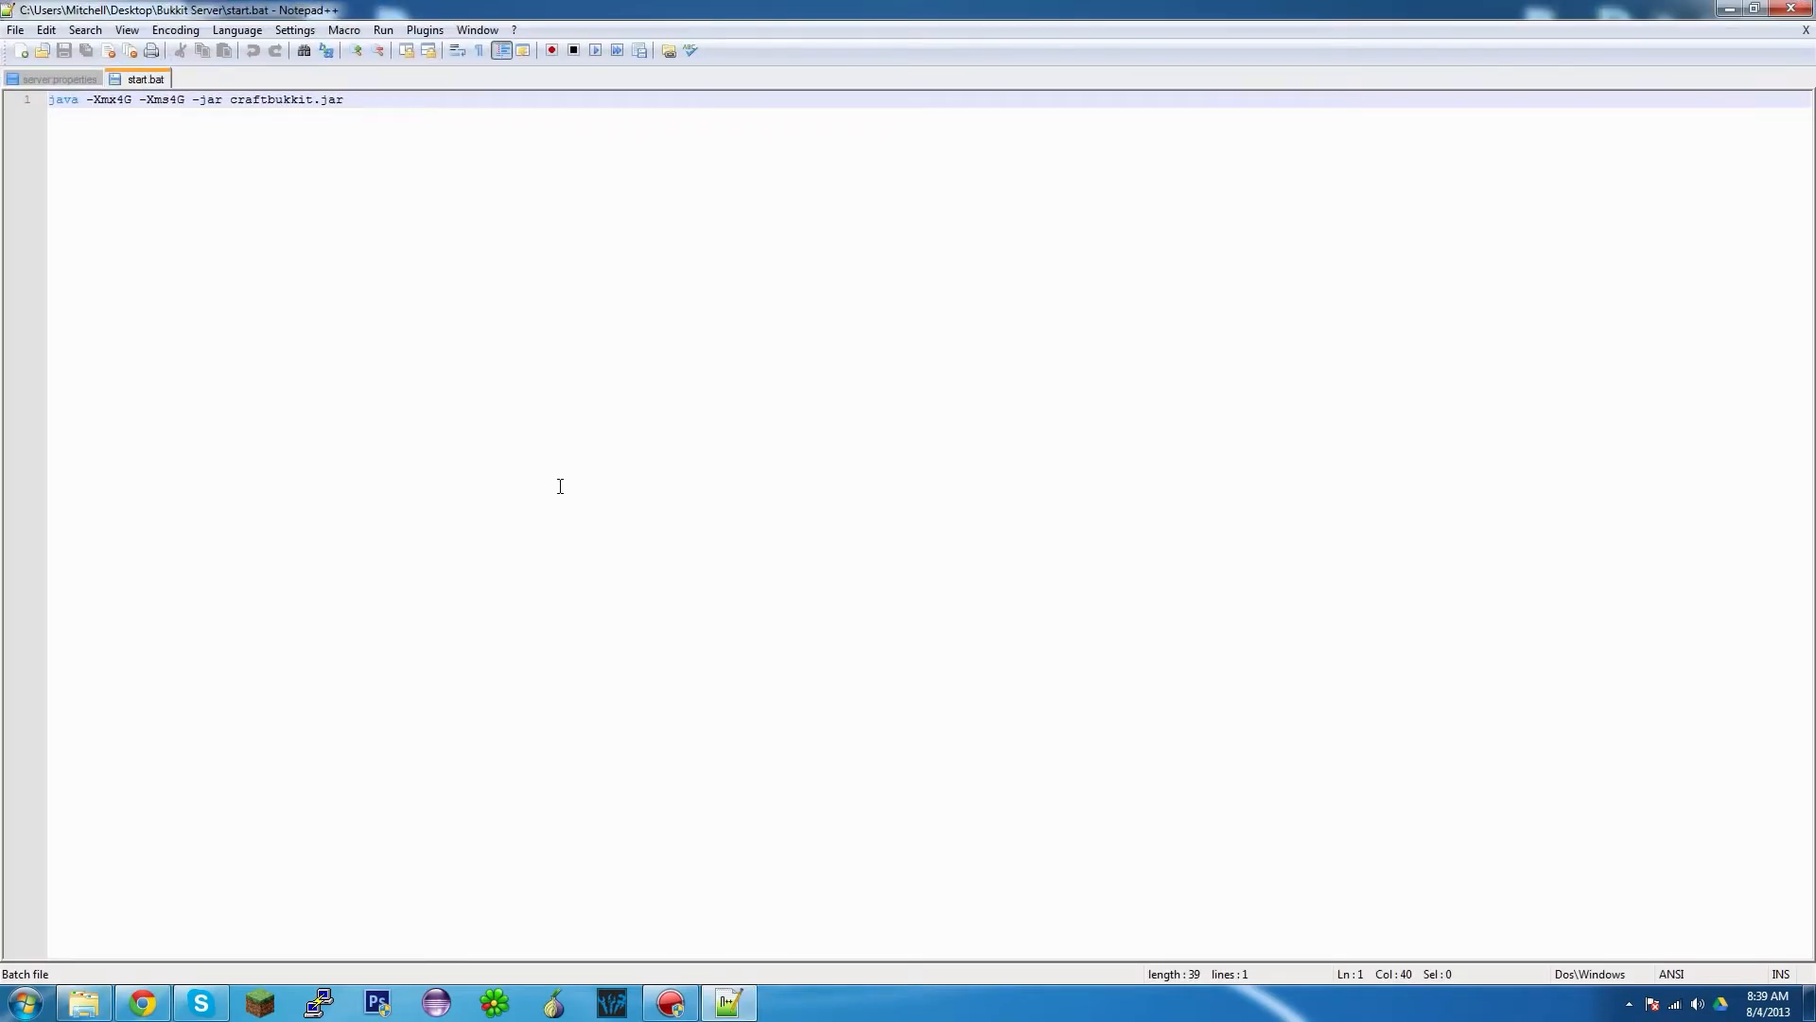
{"action": "left_click_drag", "start_coordinate": [116, 100], "coordinate": [93, 101]}
{"action": "left_click", "coordinate": [127, 102]}
{"action": "double_click", "coordinate": [163, 100]}
{"action": "left_click", "coordinate": [179, 100]}
{"action": "left_click_drag", "start_coordinate": [176, 101], "coordinate": [171, 104]}
{"action": "triple_click", "coordinate": [171, 104]}
{"action": "left_click", "coordinate": [171, 104]}
{"action": "left_click_drag", "start_coordinate": [223, 99], "coordinate": [192, 100]}
{"action": "left_click", "coordinate": [251, 99]}
{"action": "left_click", "coordinate": [1791, 9]}
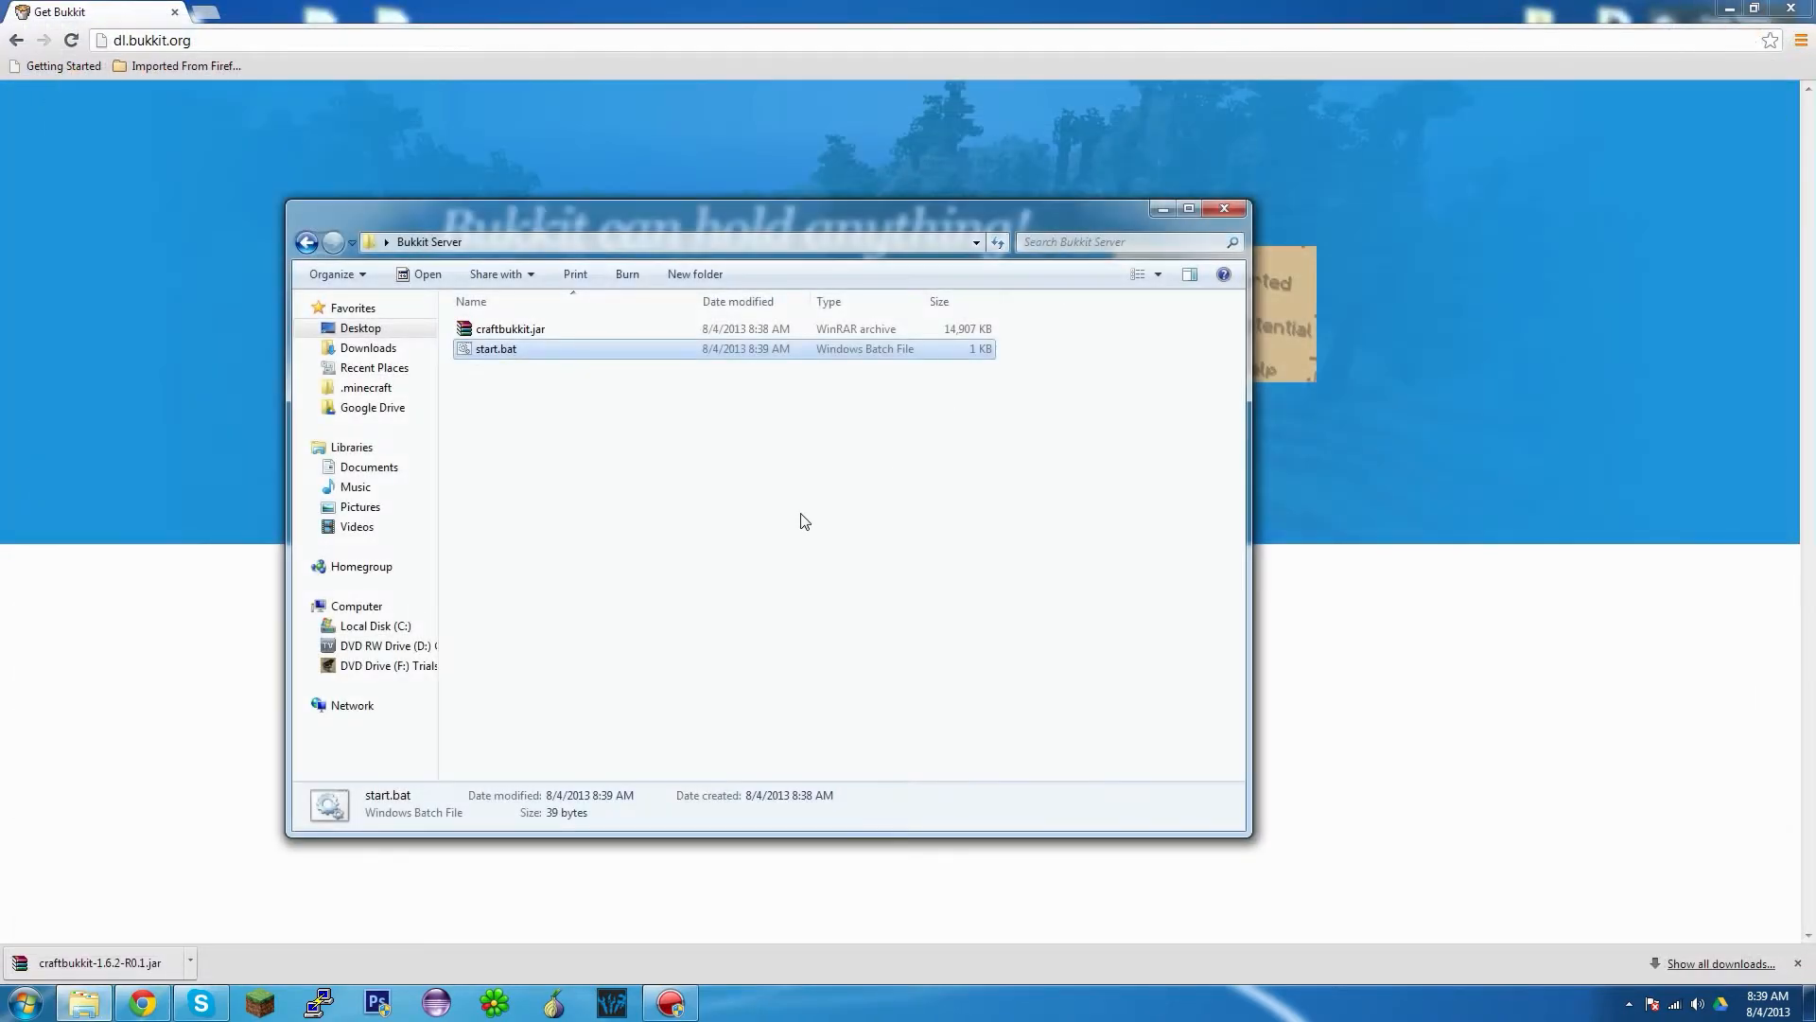
- Run start.bat once to generate the Bukkit server files and close its console window
{"action": "double_click", "coordinate": [542, 350]}
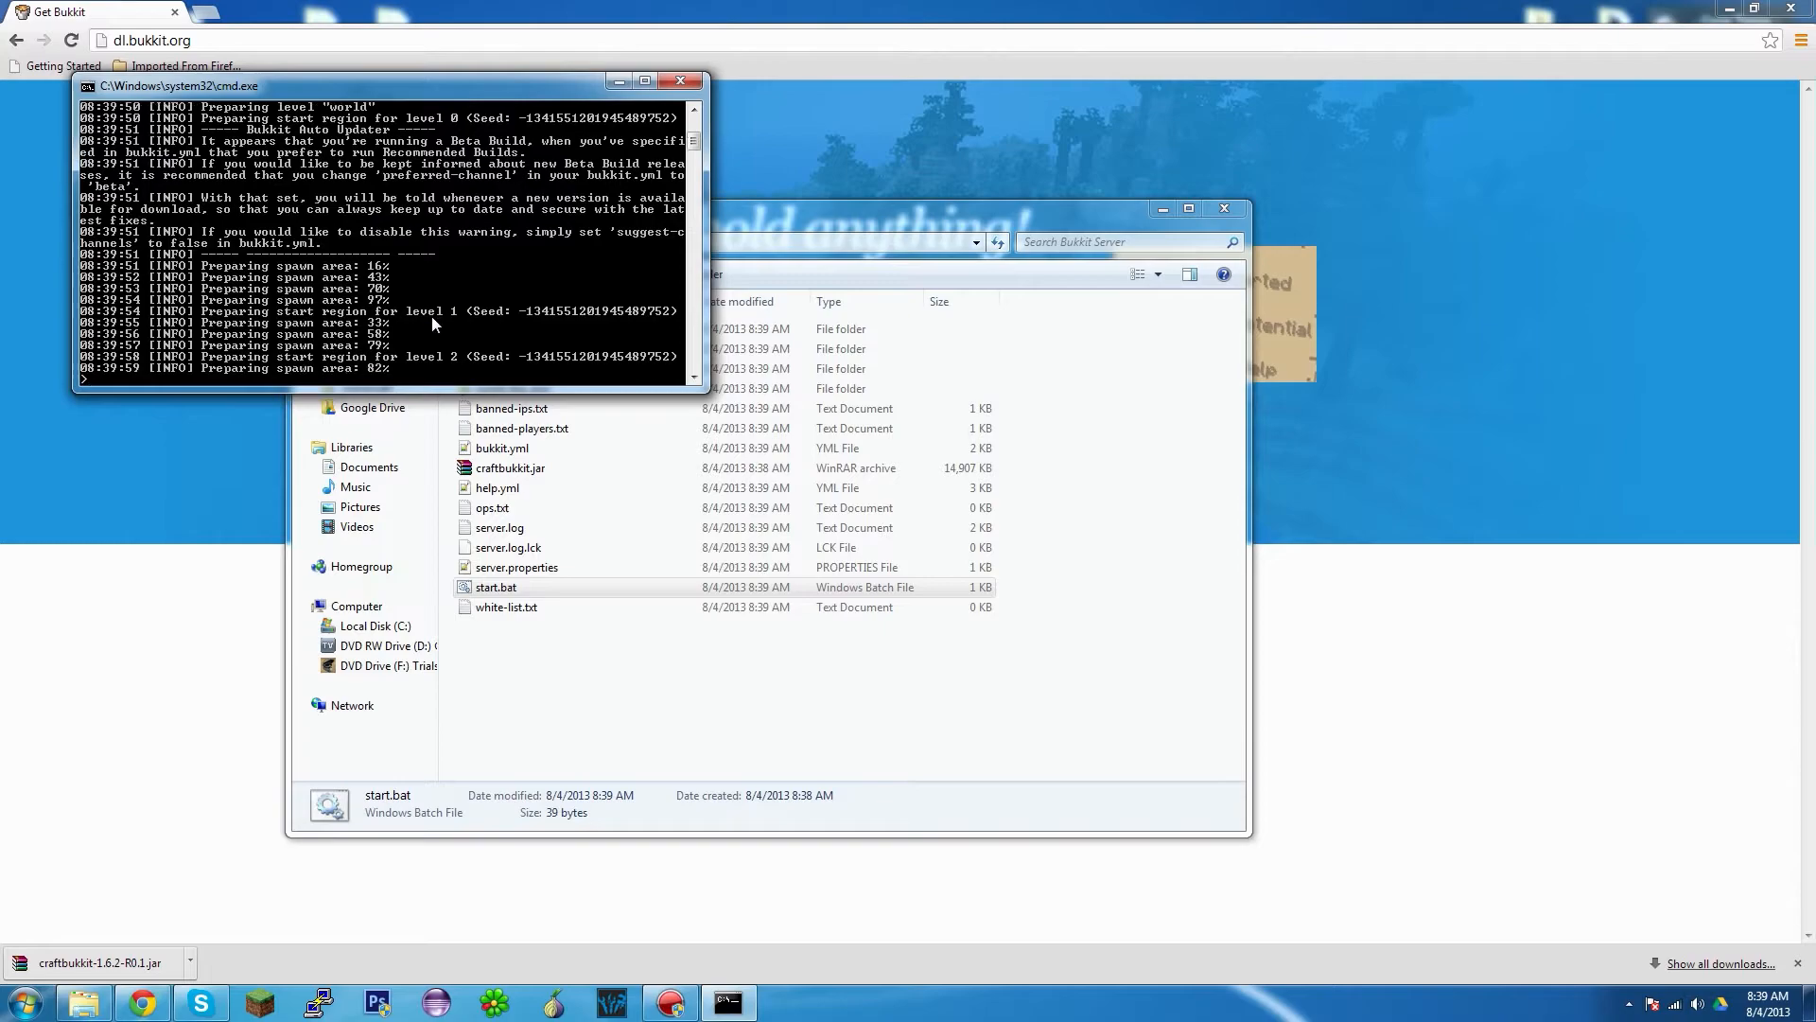
{"action": "left_click", "coordinate": [680, 80]}
- Add the operator's Minecraft username to ops.txt, save the file and close it
{"action": "double_click", "coordinate": [554, 508]}
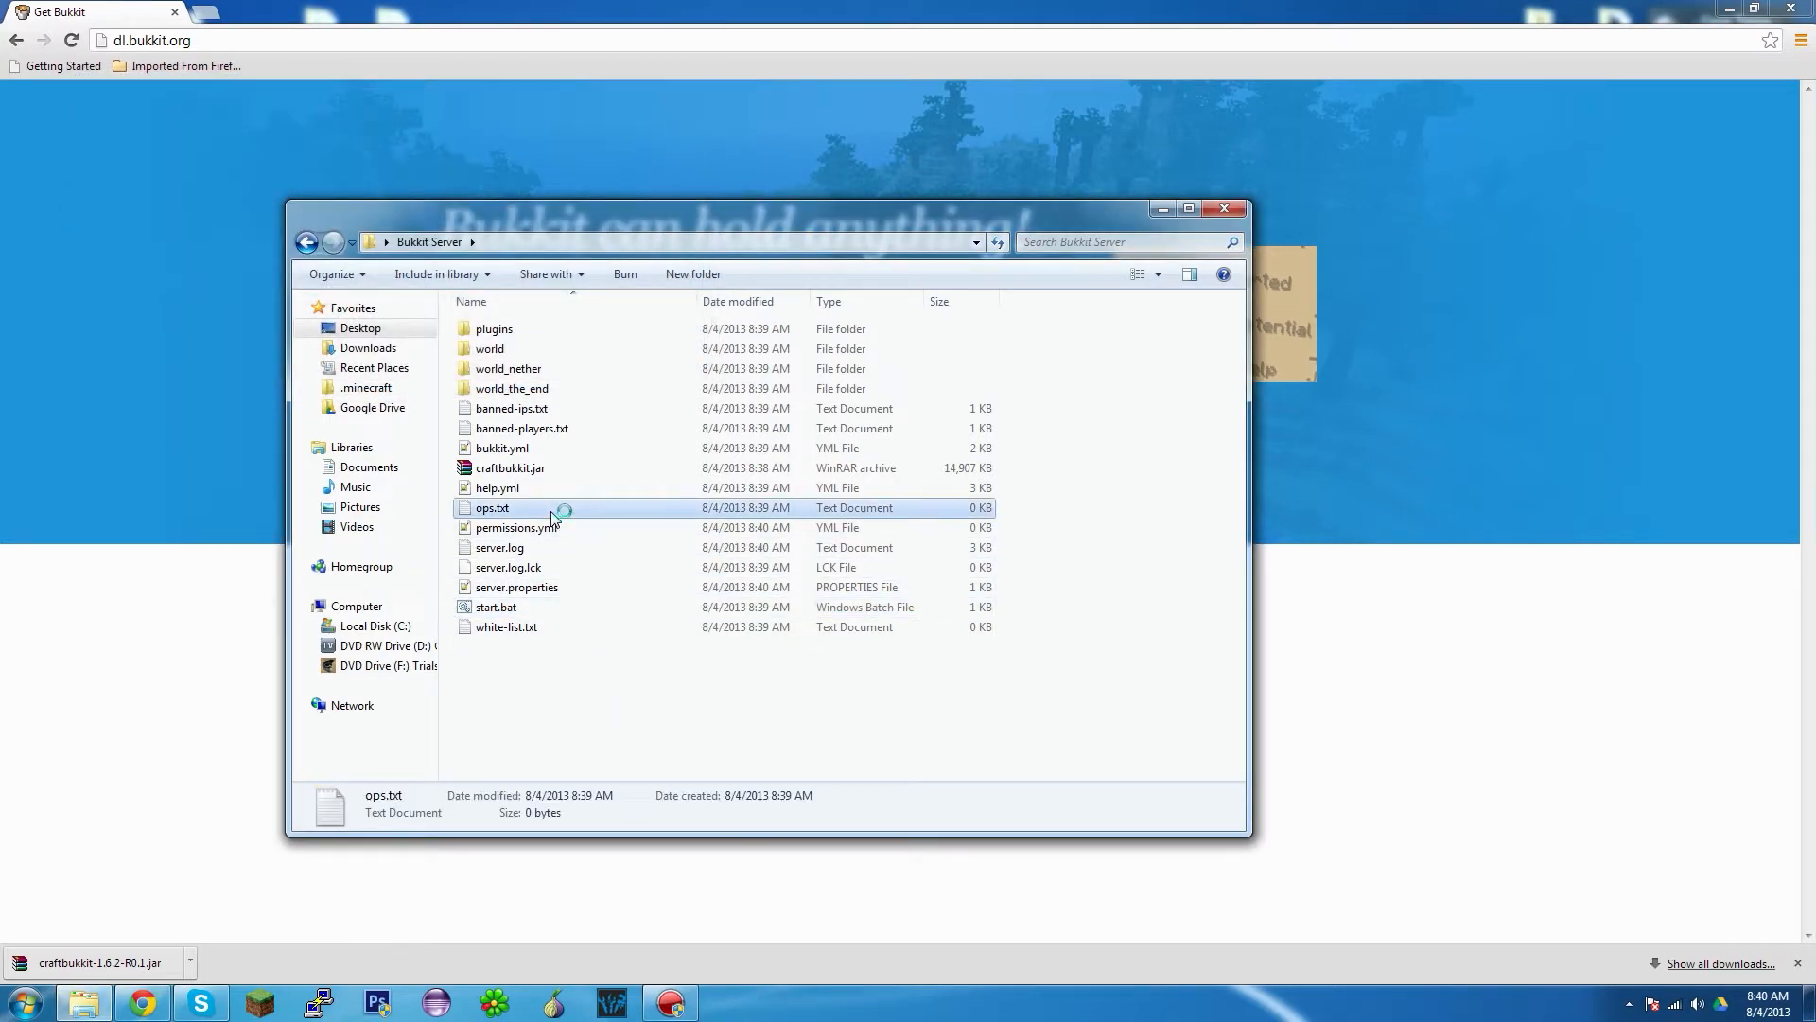
{"action": "type", "text": "thekillerofevil"}
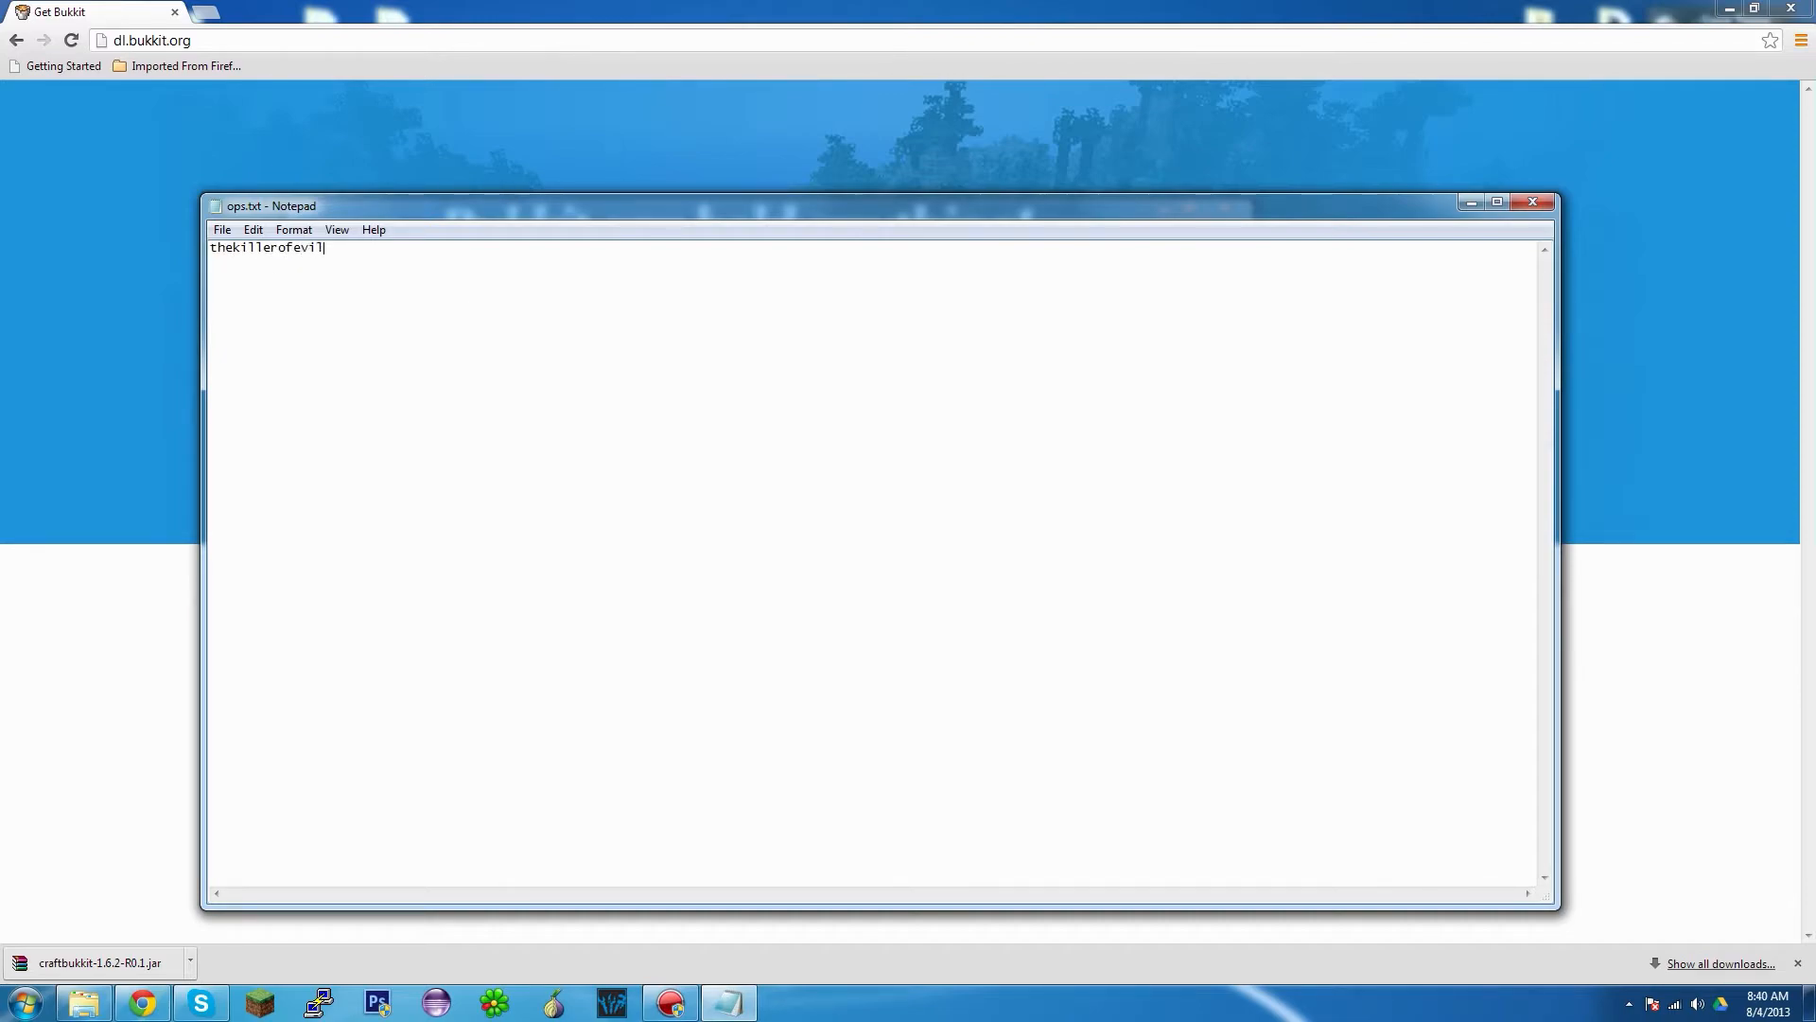
{"action": "left_click", "coordinate": [222, 230]}
{"action": "left_click", "coordinate": [252, 293]}
{"action": "left_click", "coordinate": [1533, 201]}
{"action": "left_click", "coordinate": [669, 667]}
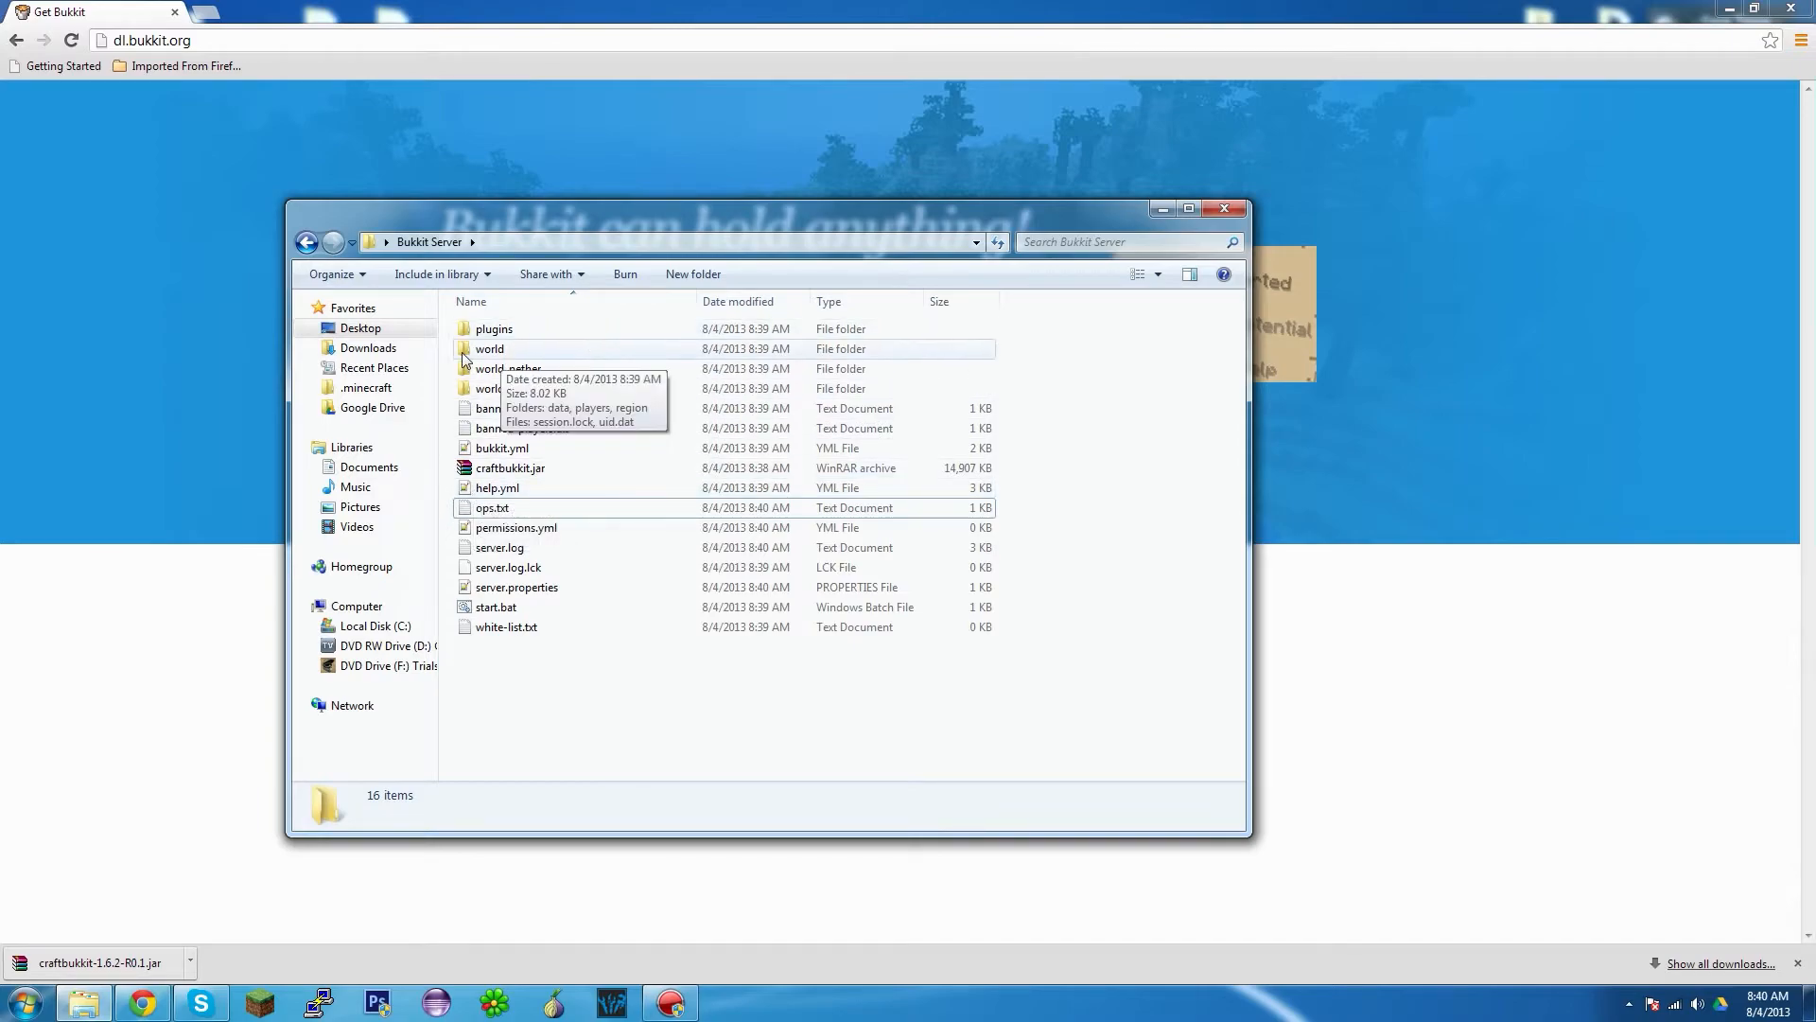
- Open the Bukkit server's server.properties in Notepad++ and examine the settings around level-seed, force-gamemode and server-ip
{"action": "double_click", "coordinate": [511, 588]}
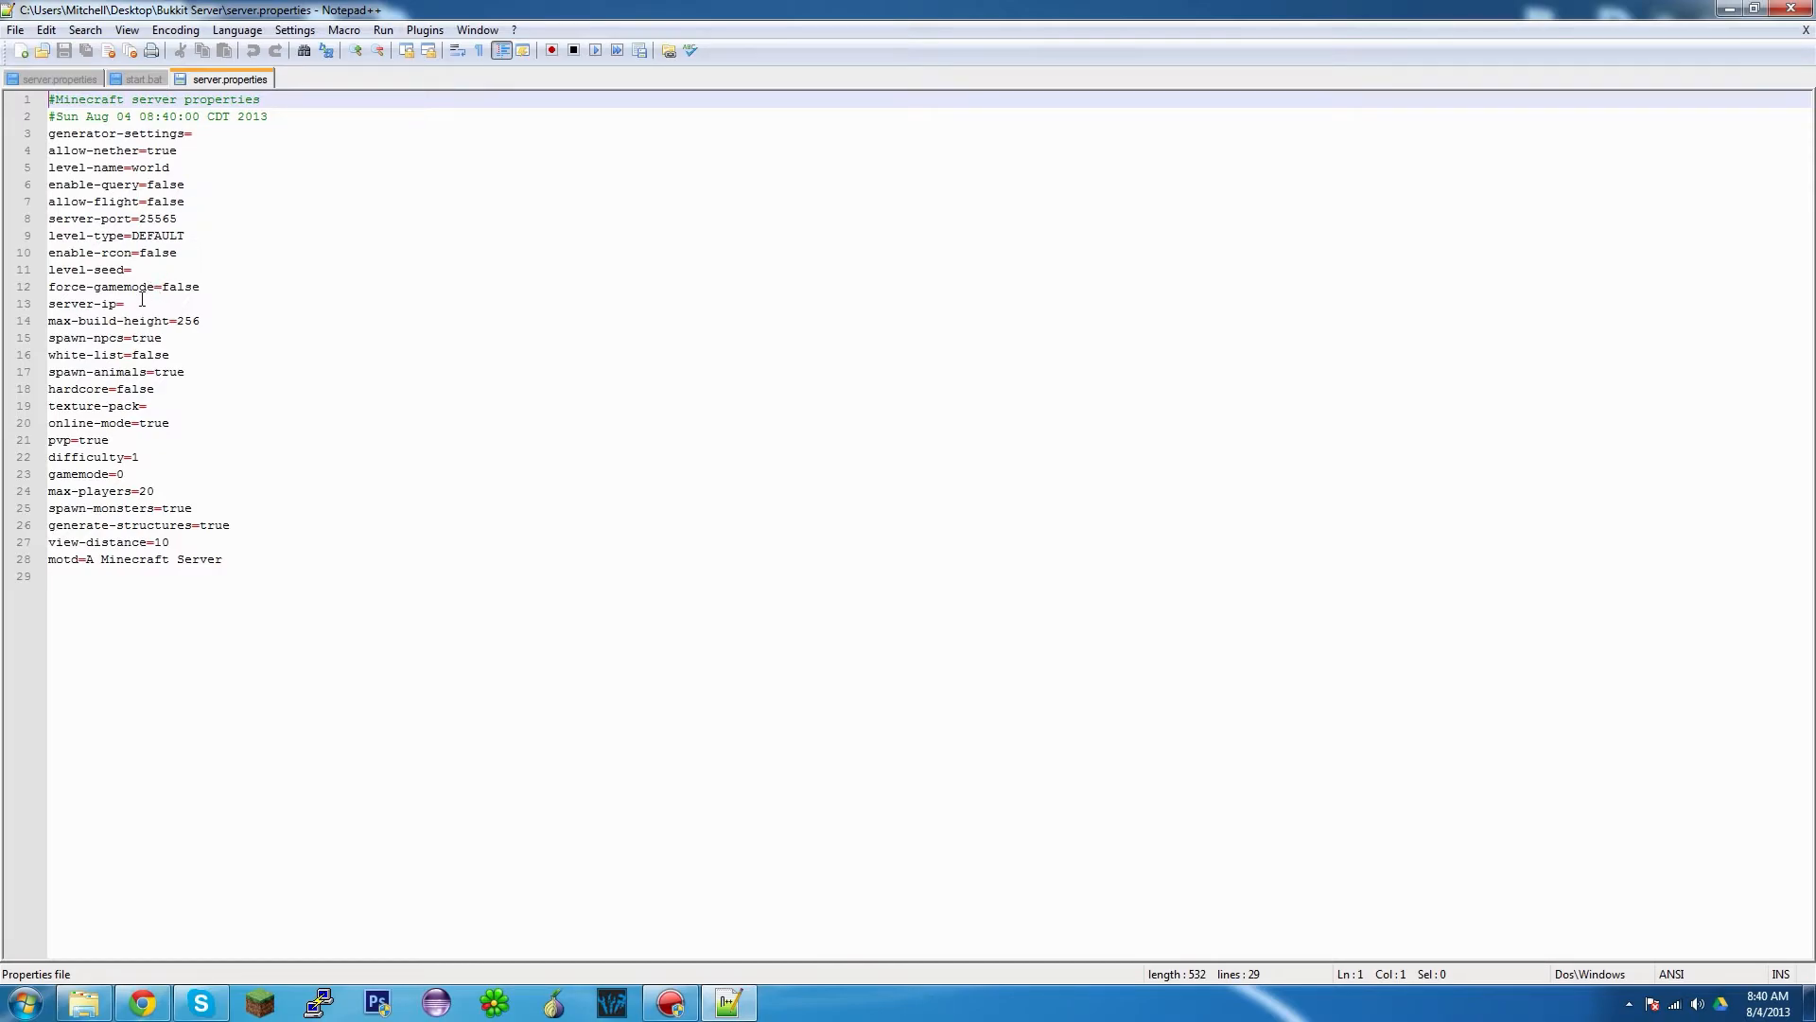
{"action": "left_click", "coordinate": [190, 309]}
{"action": "left_click", "coordinate": [203, 292]}
{"action": "left_click", "coordinate": [225, 302]}
{"action": "left_click", "coordinate": [240, 289]}
{"action": "left_click", "coordinate": [219, 315]}
{"action": "left_click", "coordinate": [227, 302]}
{"action": "left_click", "coordinate": [229, 288]}
{"action": "left_click", "coordinate": [227, 301]}
{"action": "left_click", "coordinate": [218, 259]}
{"action": "left_click", "coordinate": [218, 268]}
{"action": "left_click", "coordinate": [224, 303]}
{"action": "left_click", "coordinate": [225, 268]}
{"action": "left_click", "coordinate": [233, 301]}
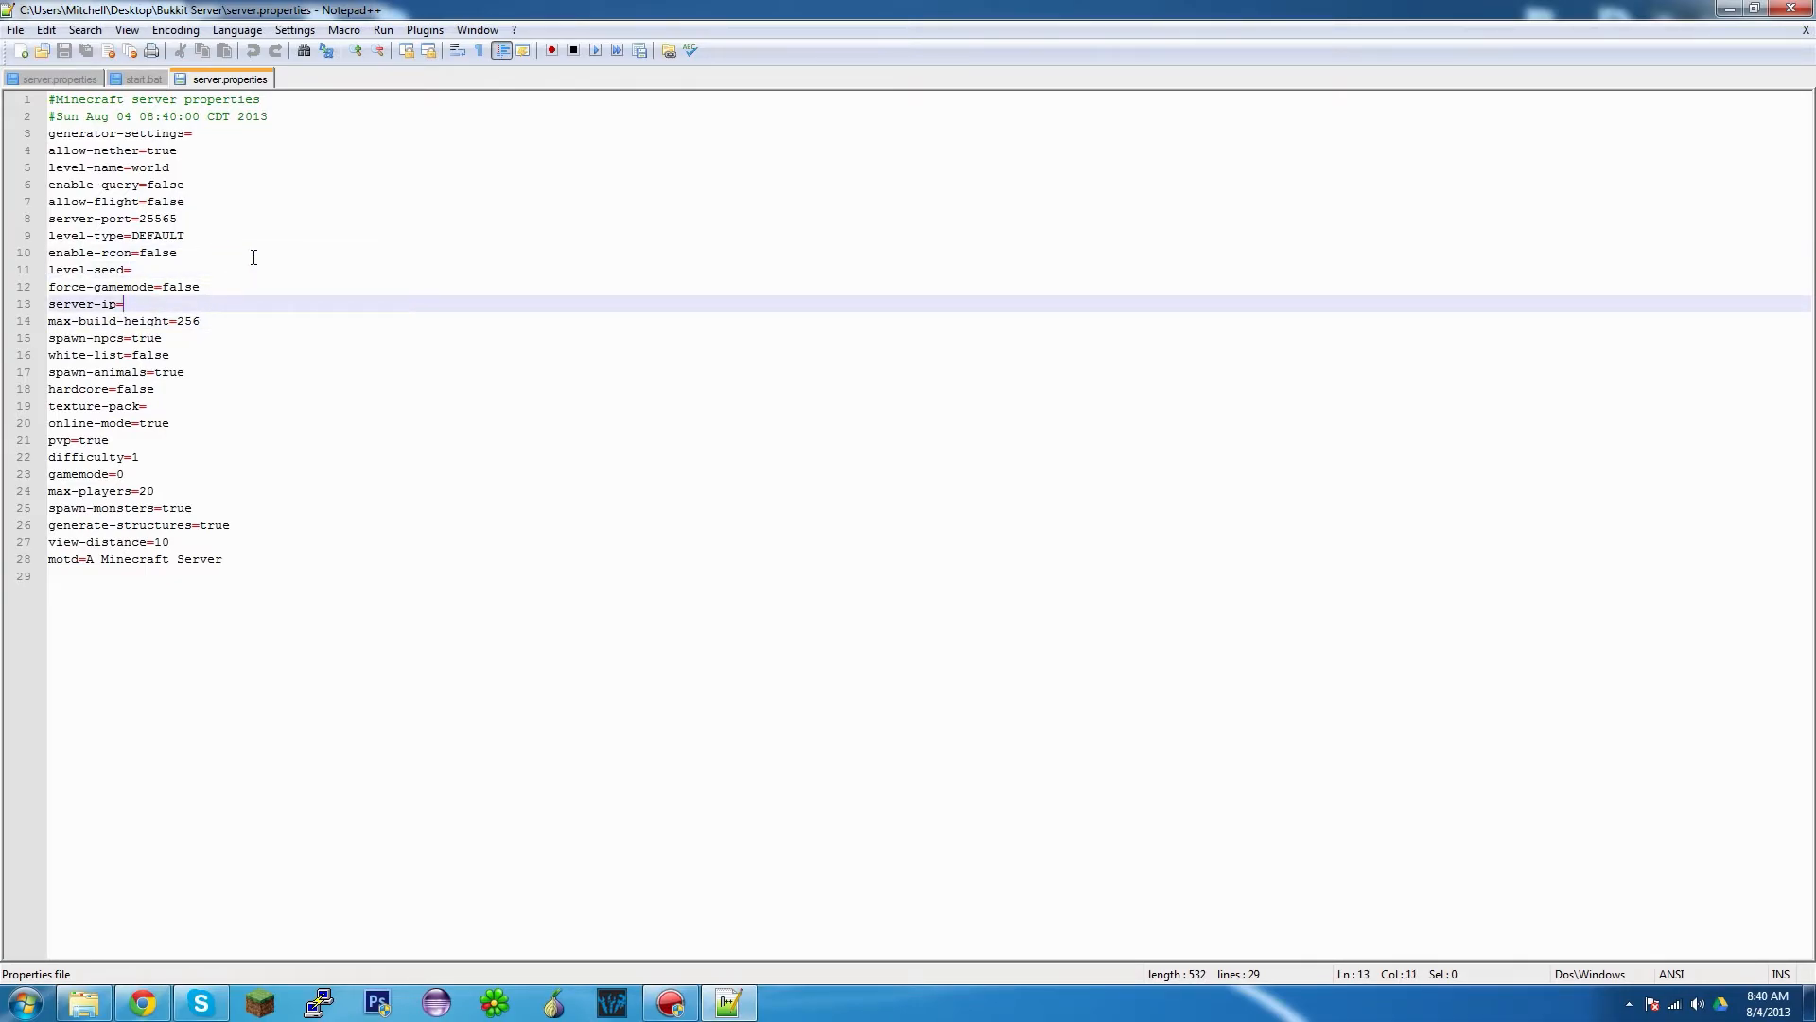
{"action": "left_click", "coordinate": [206, 266]}
{"action": "left_click", "coordinate": [205, 288]}
{"action": "left_click", "coordinate": [213, 270]}
{"action": "left_click", "coordinate": [232, 302]}
{"action": "left_click", "coordinate": [227, 270]}
{"action": "left_click", "coordinate": [232, 303]}
{"action": "left_click", "coordinate": [224, 286]}
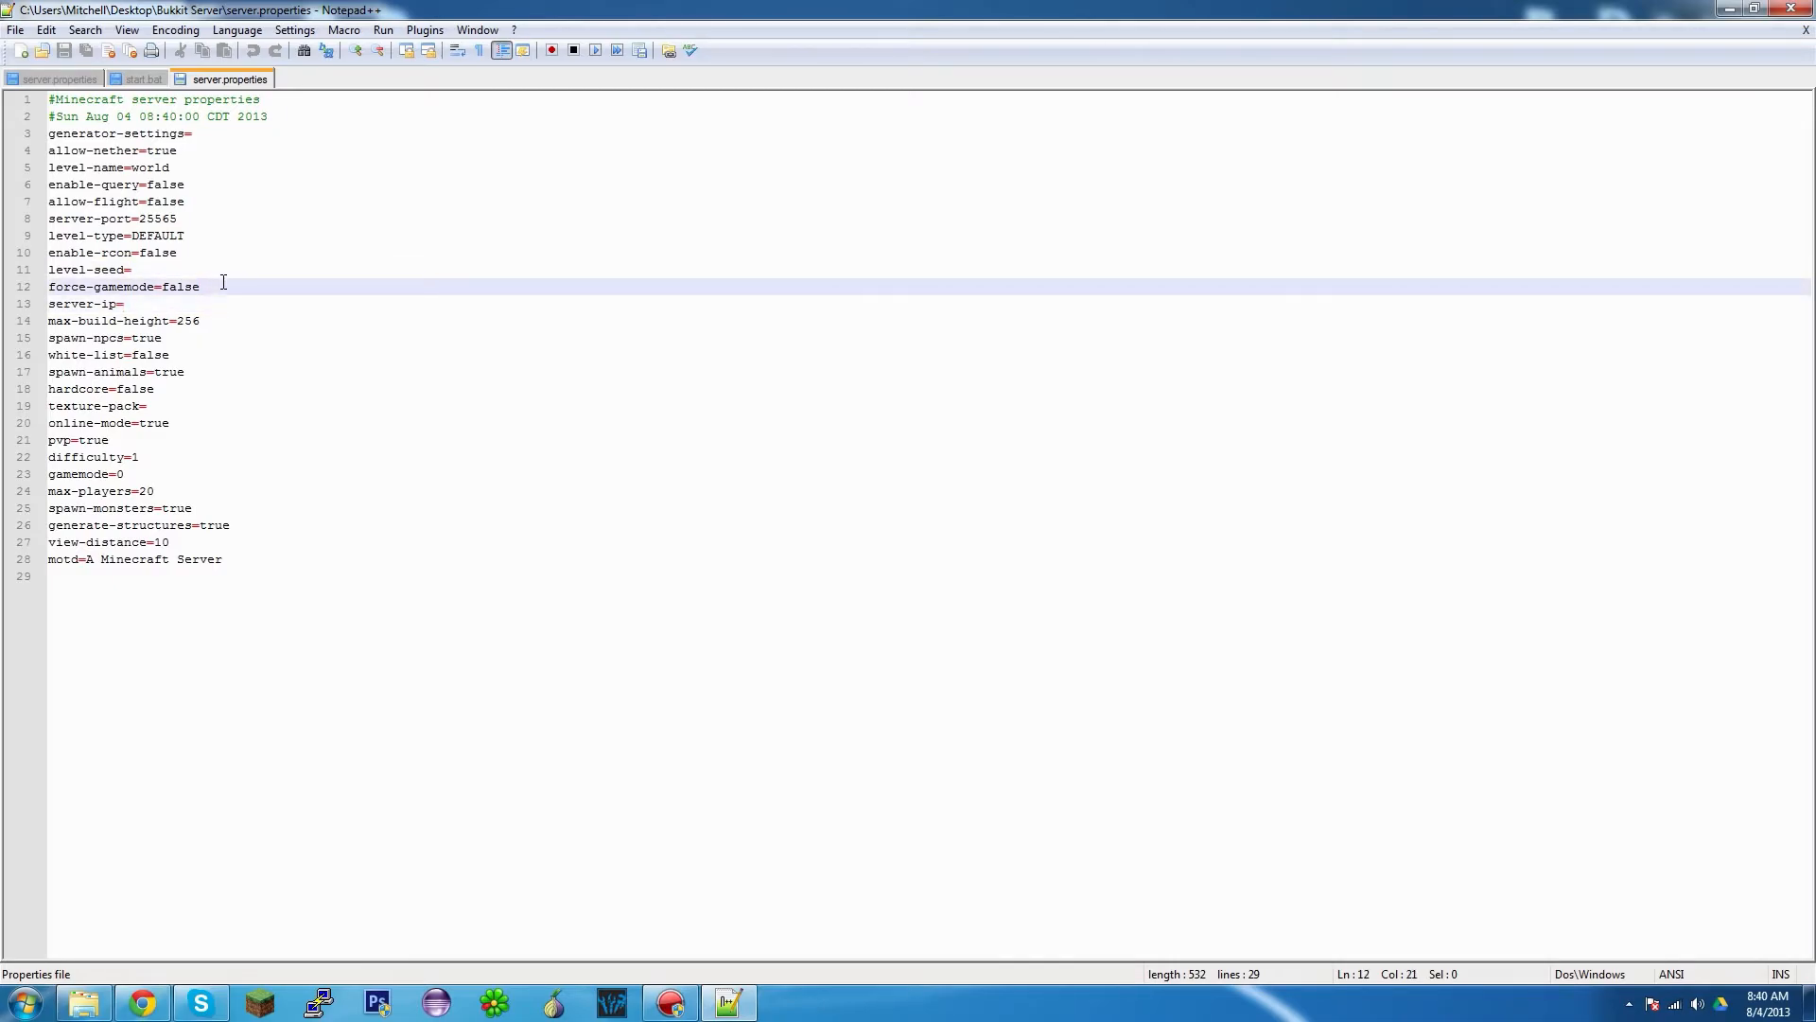
{"action": "left_click", "coordinate": [221, 274]}
{"action": "left_click", "coordinate": [193, 302]}
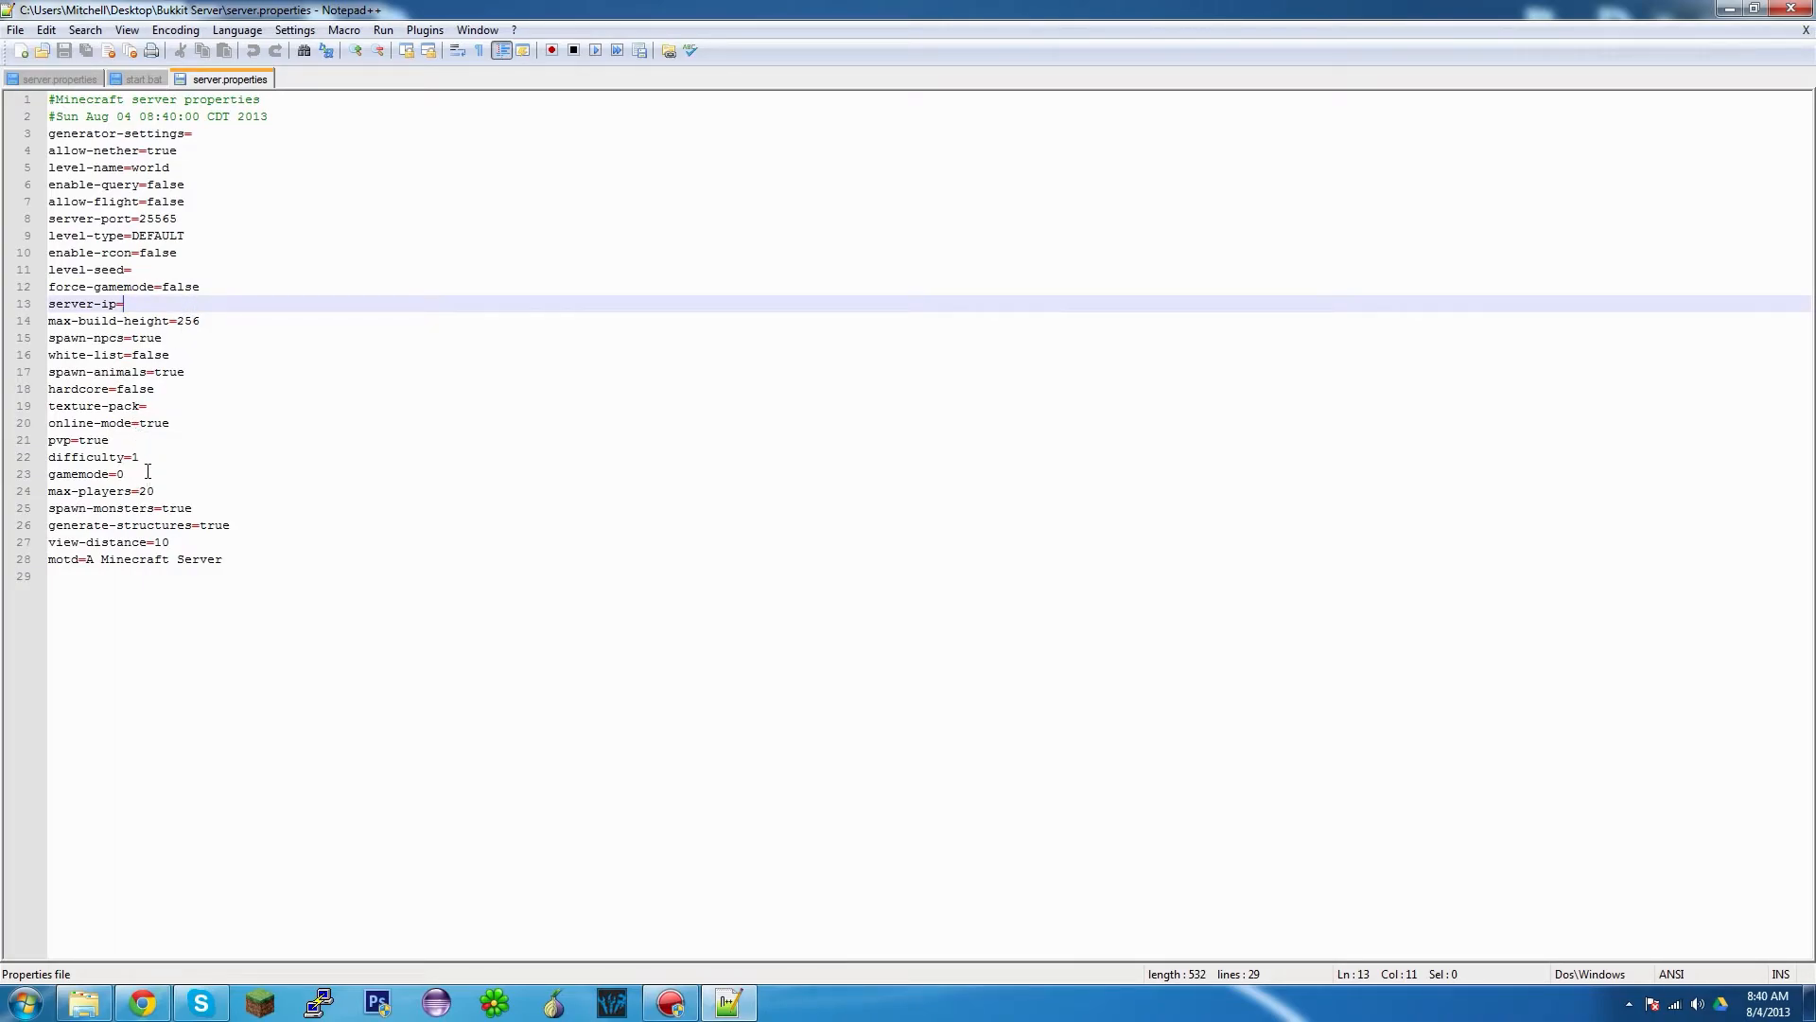
- Set the motd in server.properties to "A Tutorial Bukkit Server" and save the file
{"action": "left_click_drag", "start_coordinate": [236, 562], "coordinate": [87, 567]}
{"action": "type", "text": "A Tutoai"}
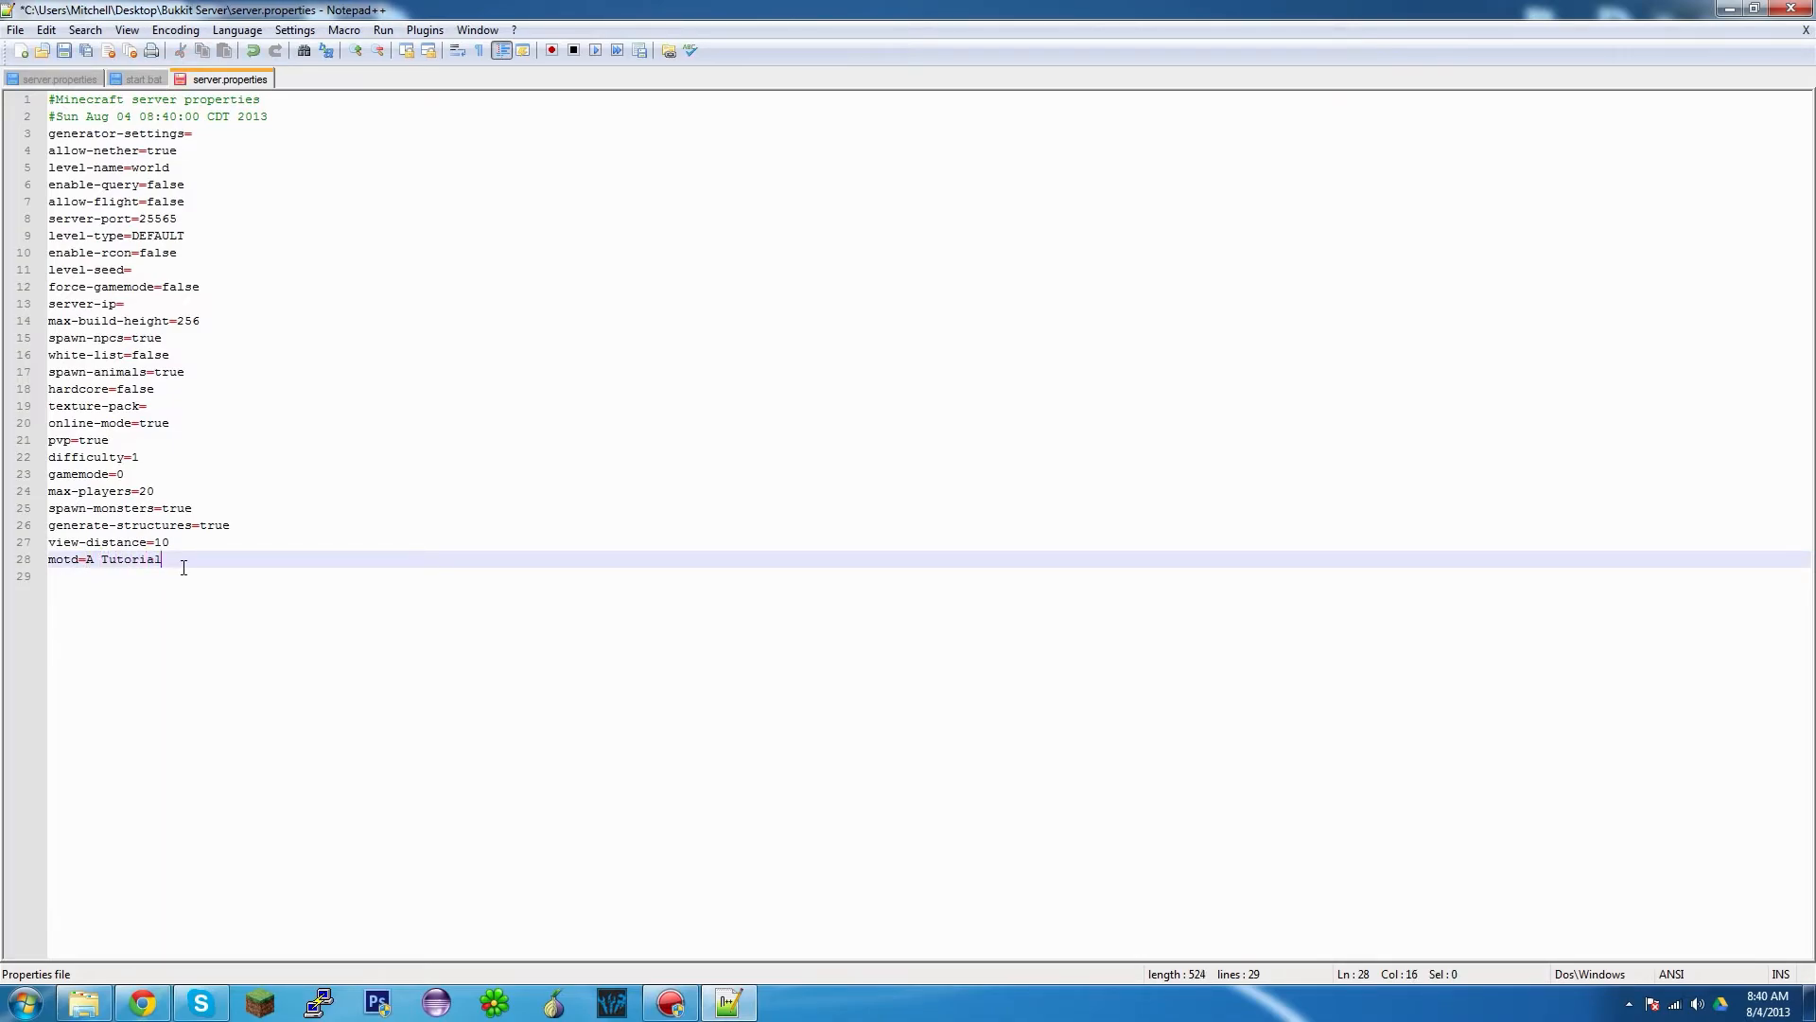
{"action": "type", "text": "al Bukkity "}
{"action": "type", "text": " D"}
{"action": "type", "text": "Sevrer"}
{"action": "type", "text": "ver"}
{"action": "left_click", "coordinate": [64, 50]}
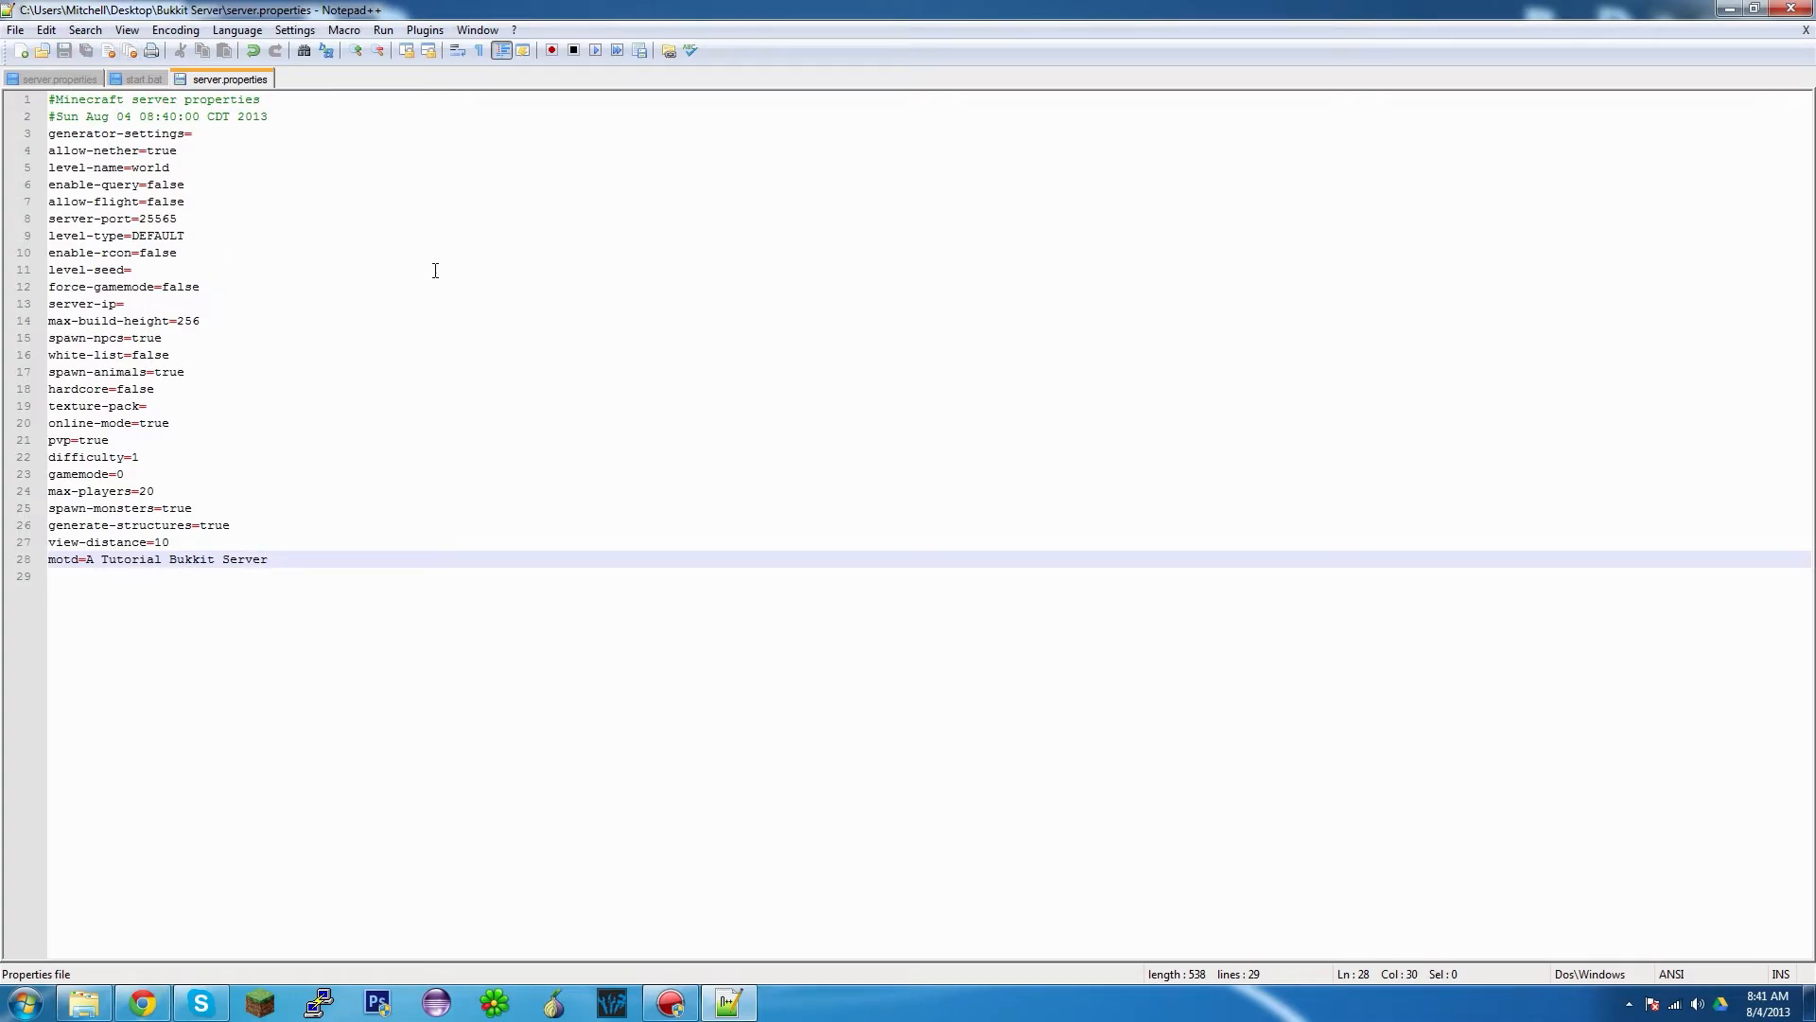
- Set server-ip to 192.168.1.106 in server.properties, save the file and close Notepad++
{"action": "left_click", "coordinate": [154, 303]}
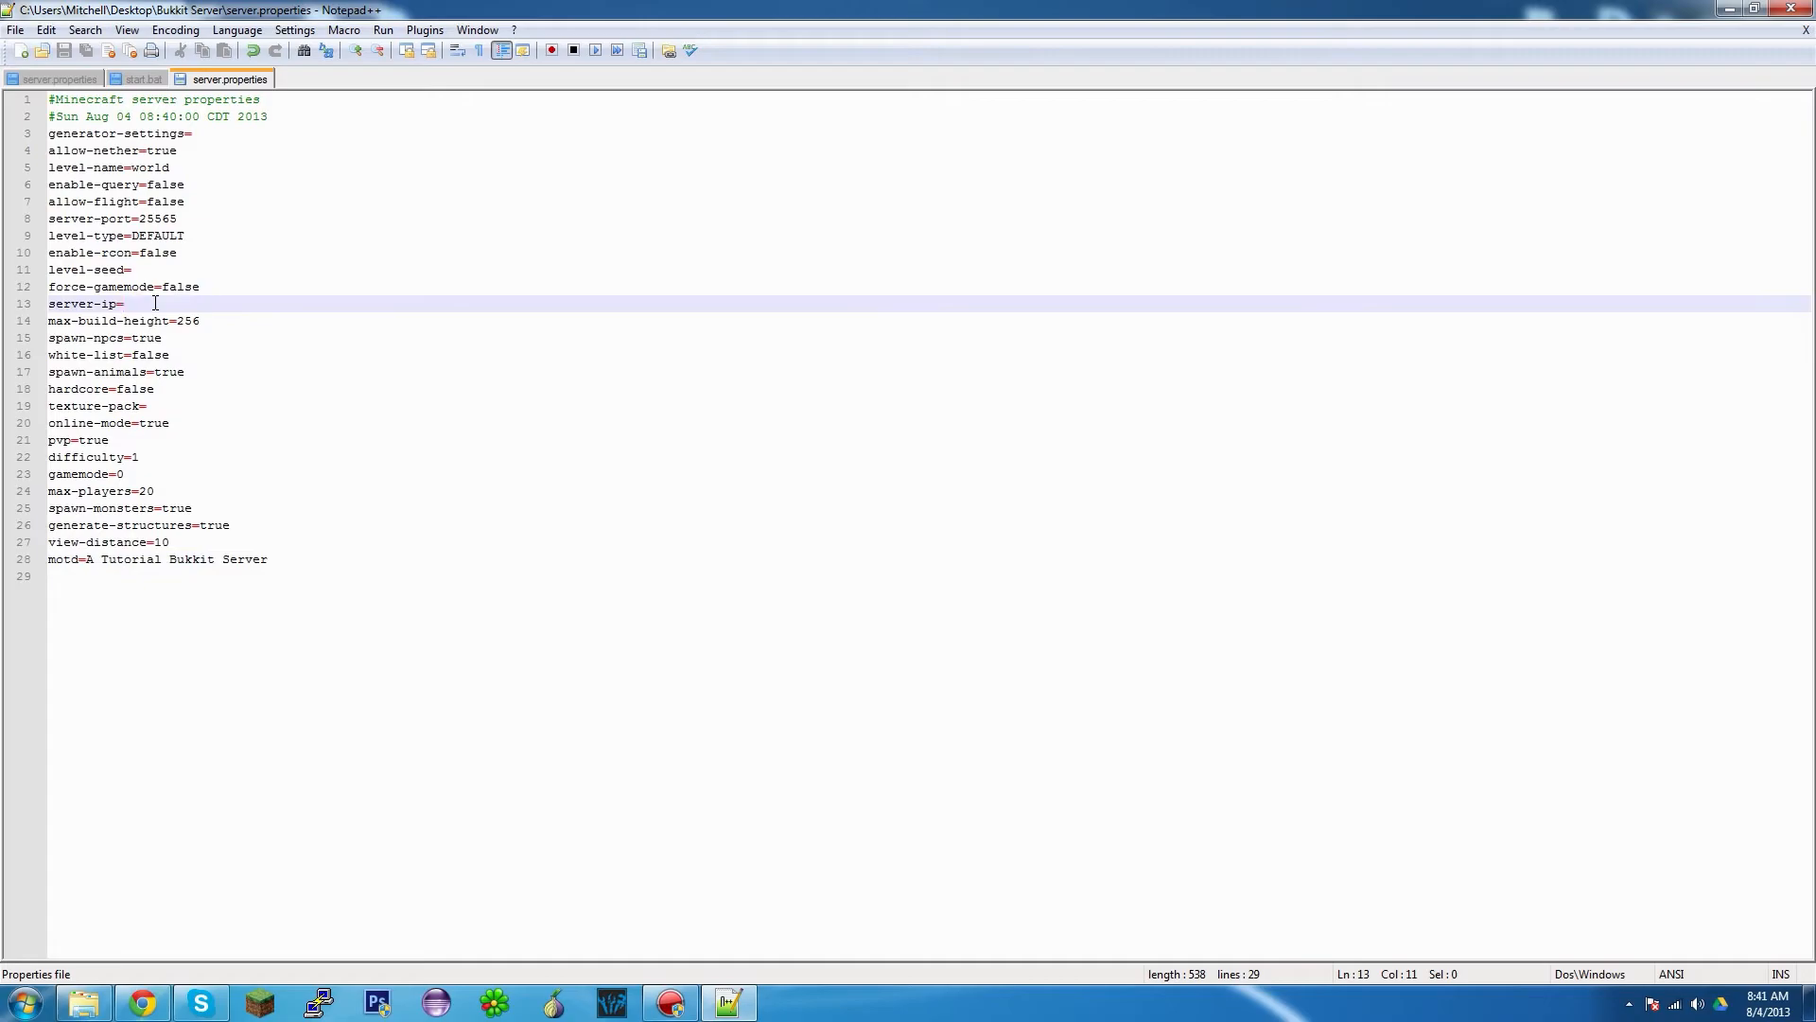
{"action": "type", "text": "192.168.1.106"}
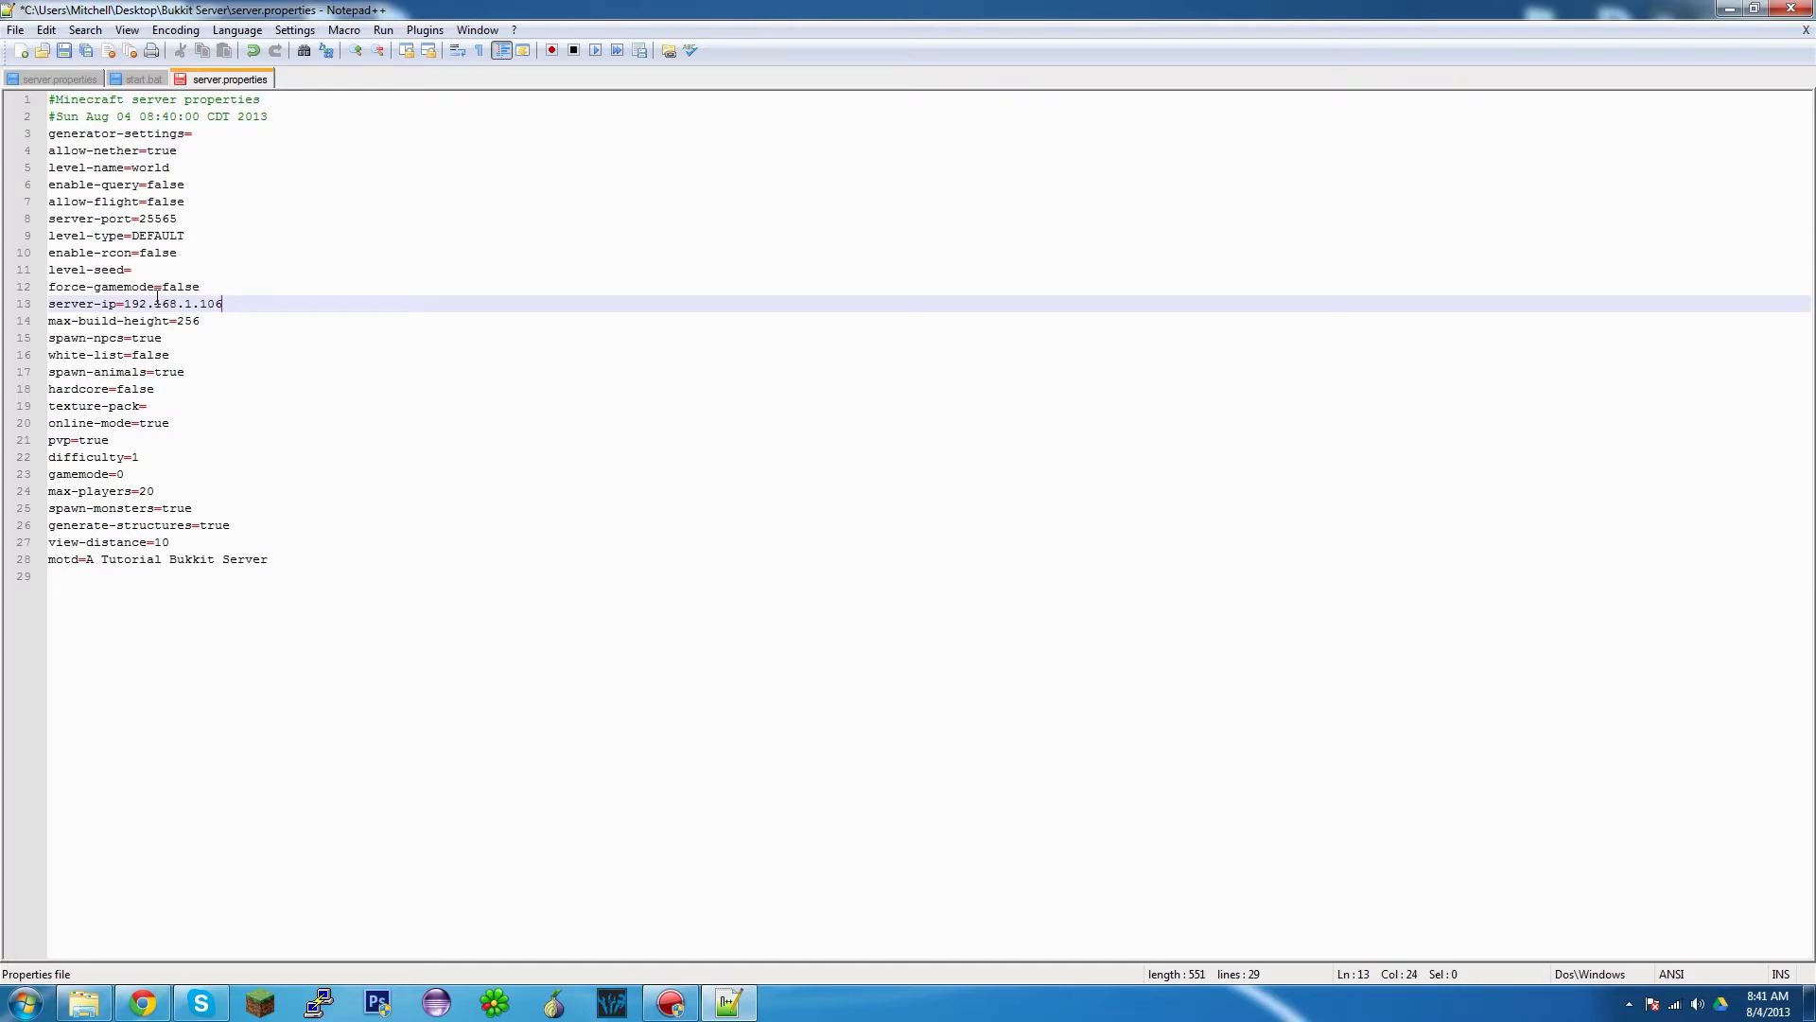
{"action": "left_click", "coordinate": [63, 51]}
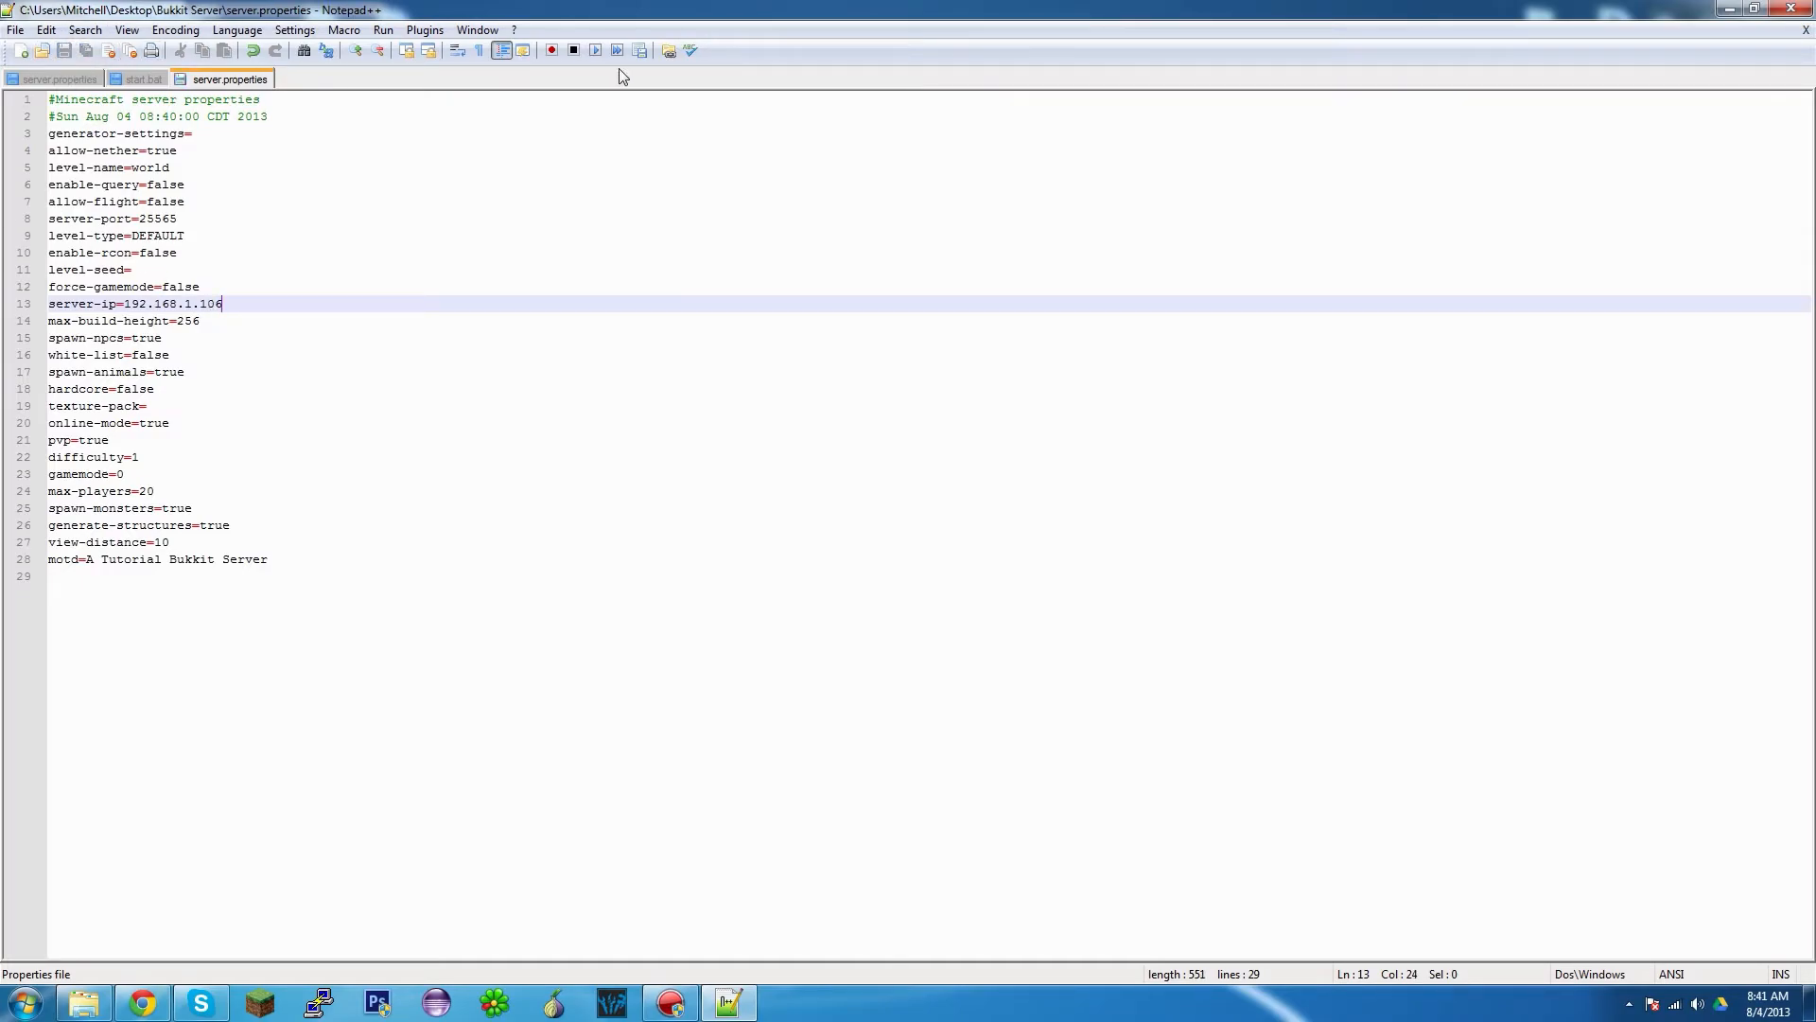
{"action": "left_click", "coordinate": [1791, 9]}
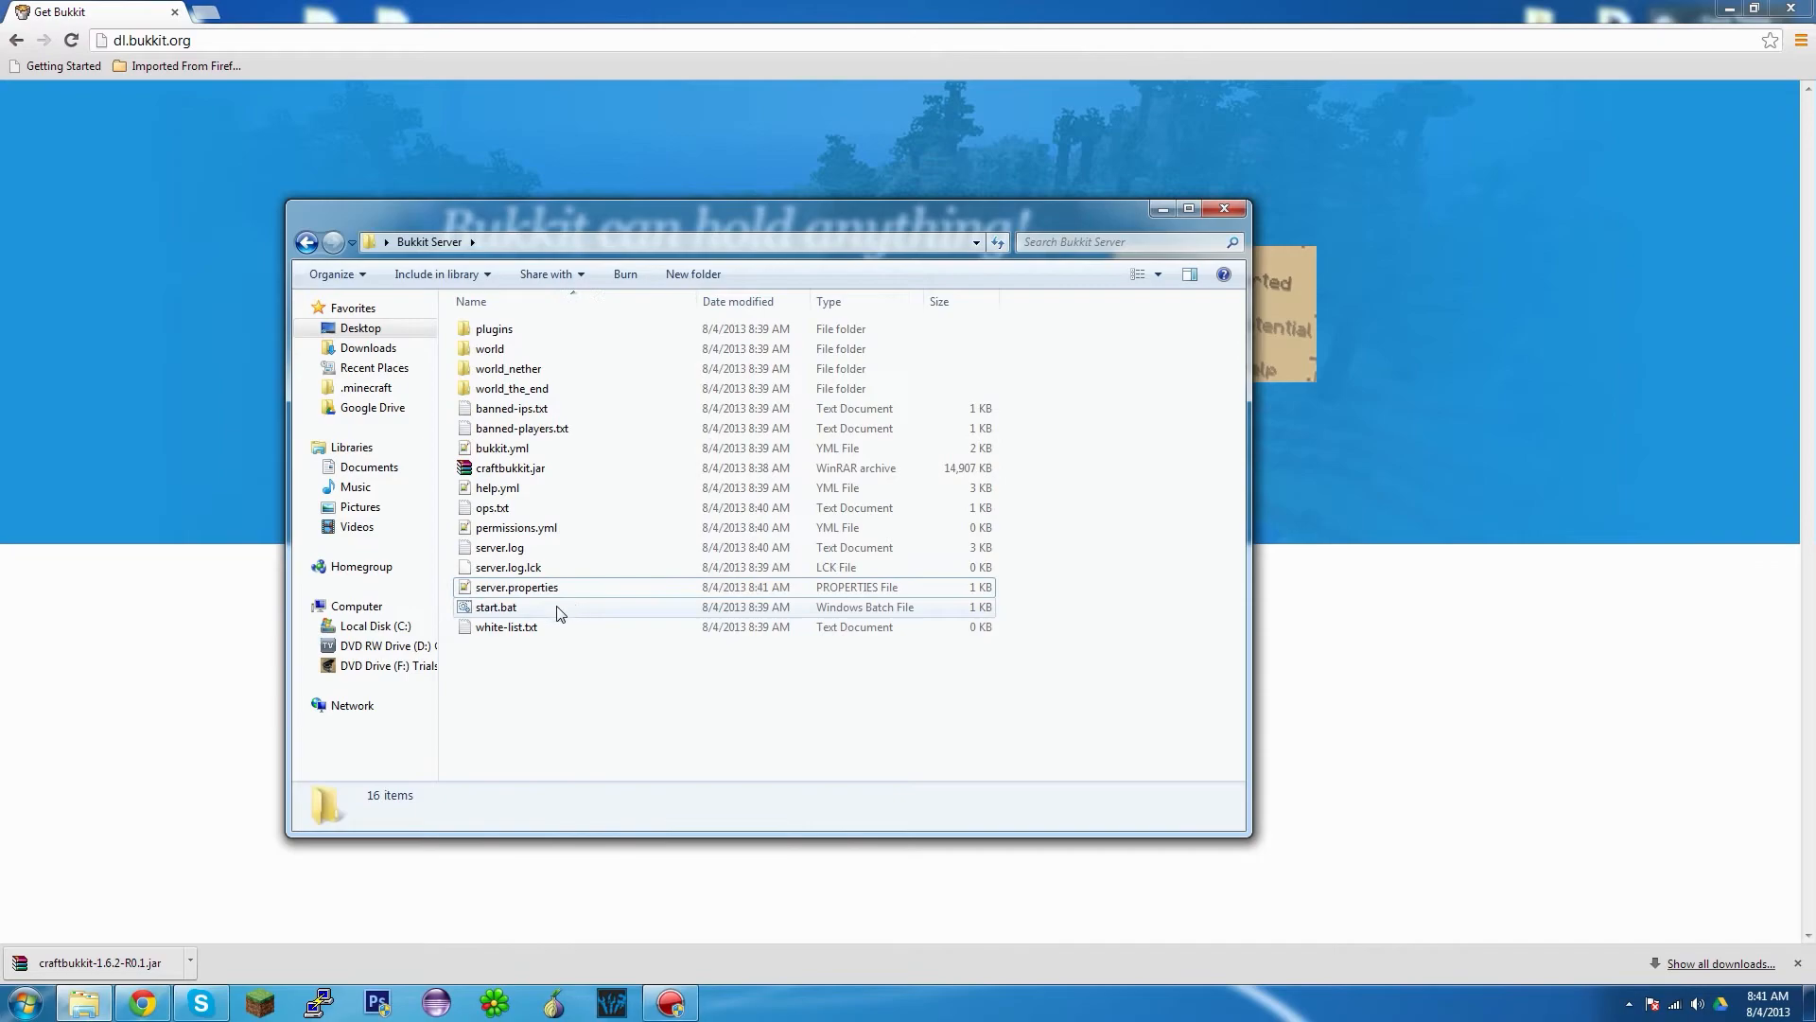
- Start the Bukkit server with start.bat and bring its console window to the front
{"action": "double_click", "coordinate": [559, 610]}
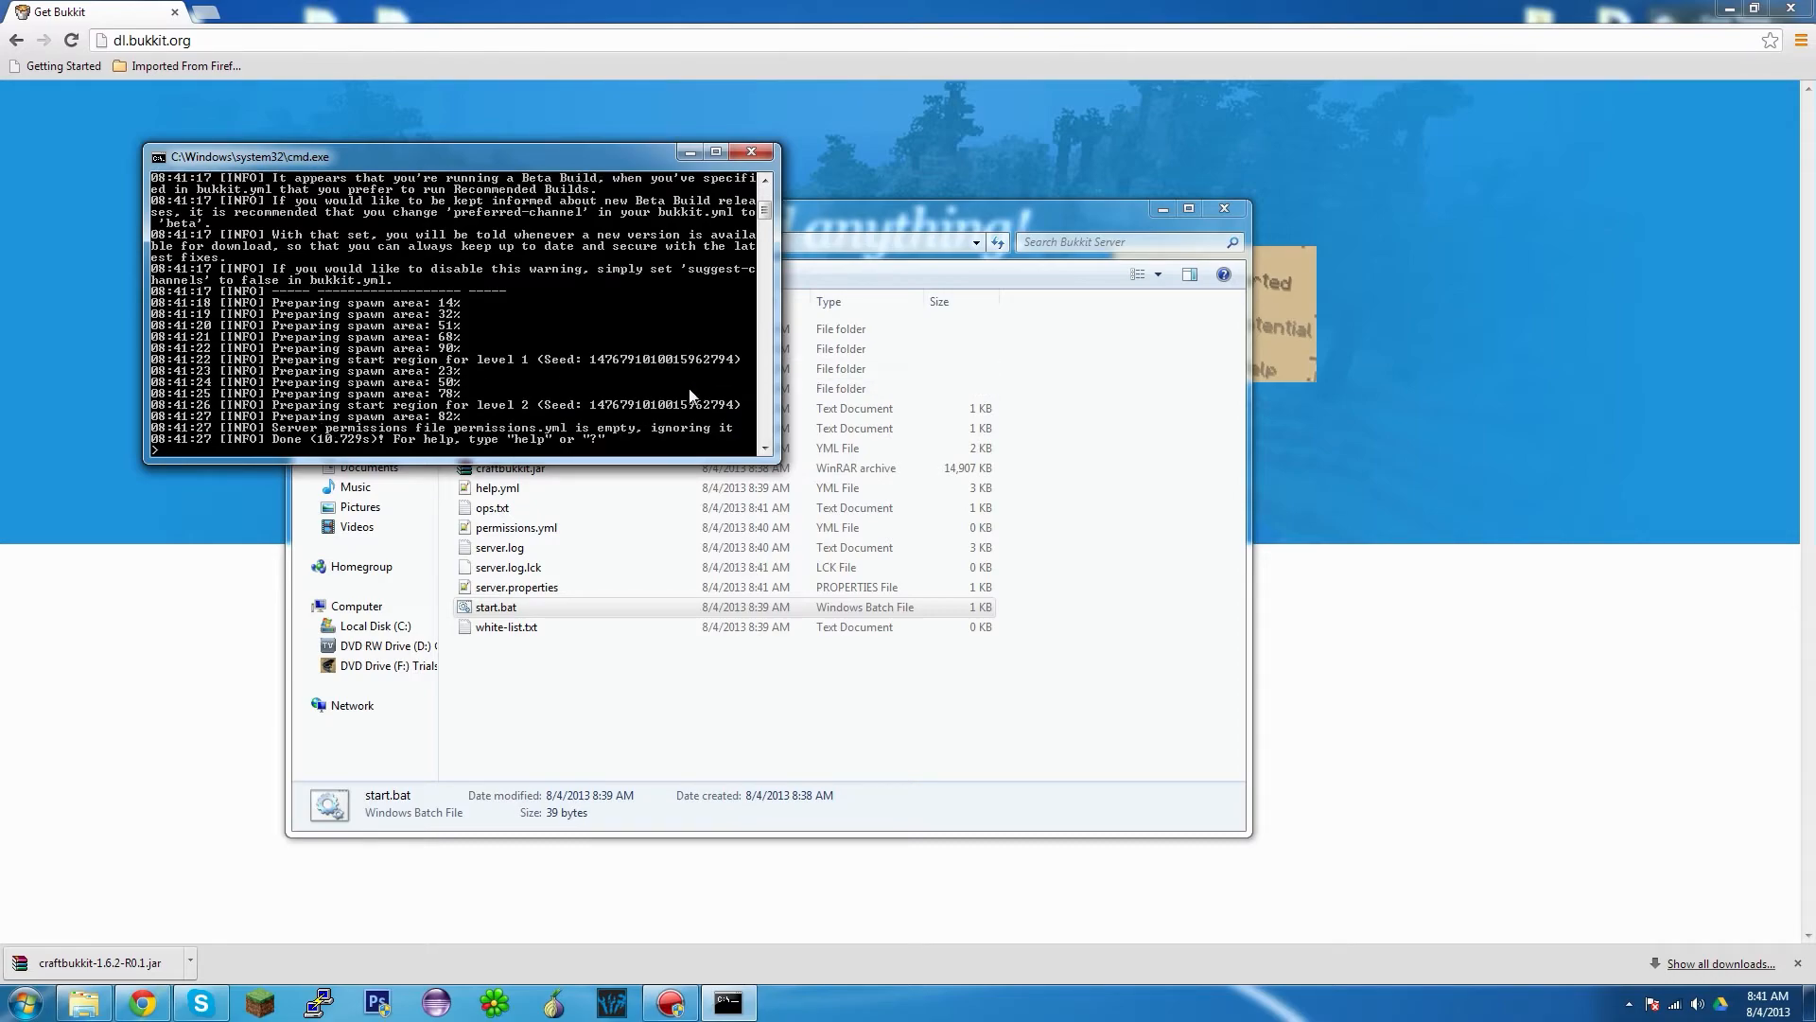
{"action": "left_click", "coordinate": [750, 678]}
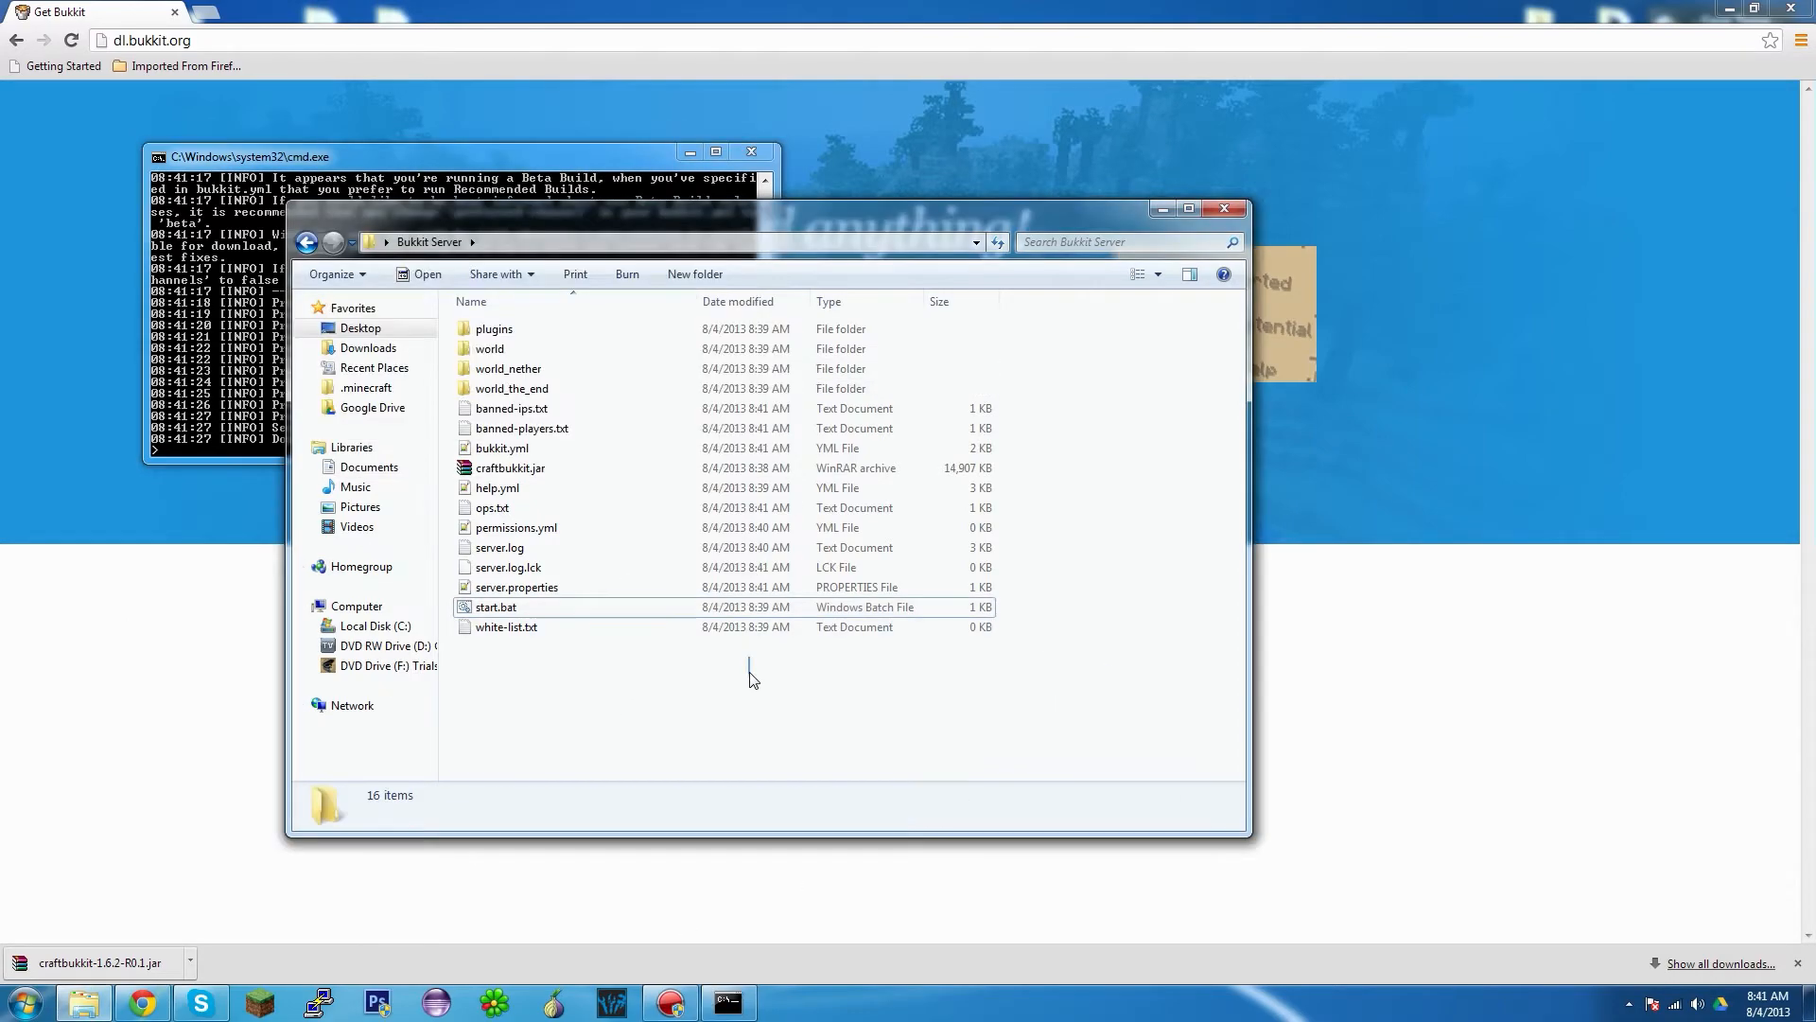
{"action": "left_click", "coordinate": [198, 424]}
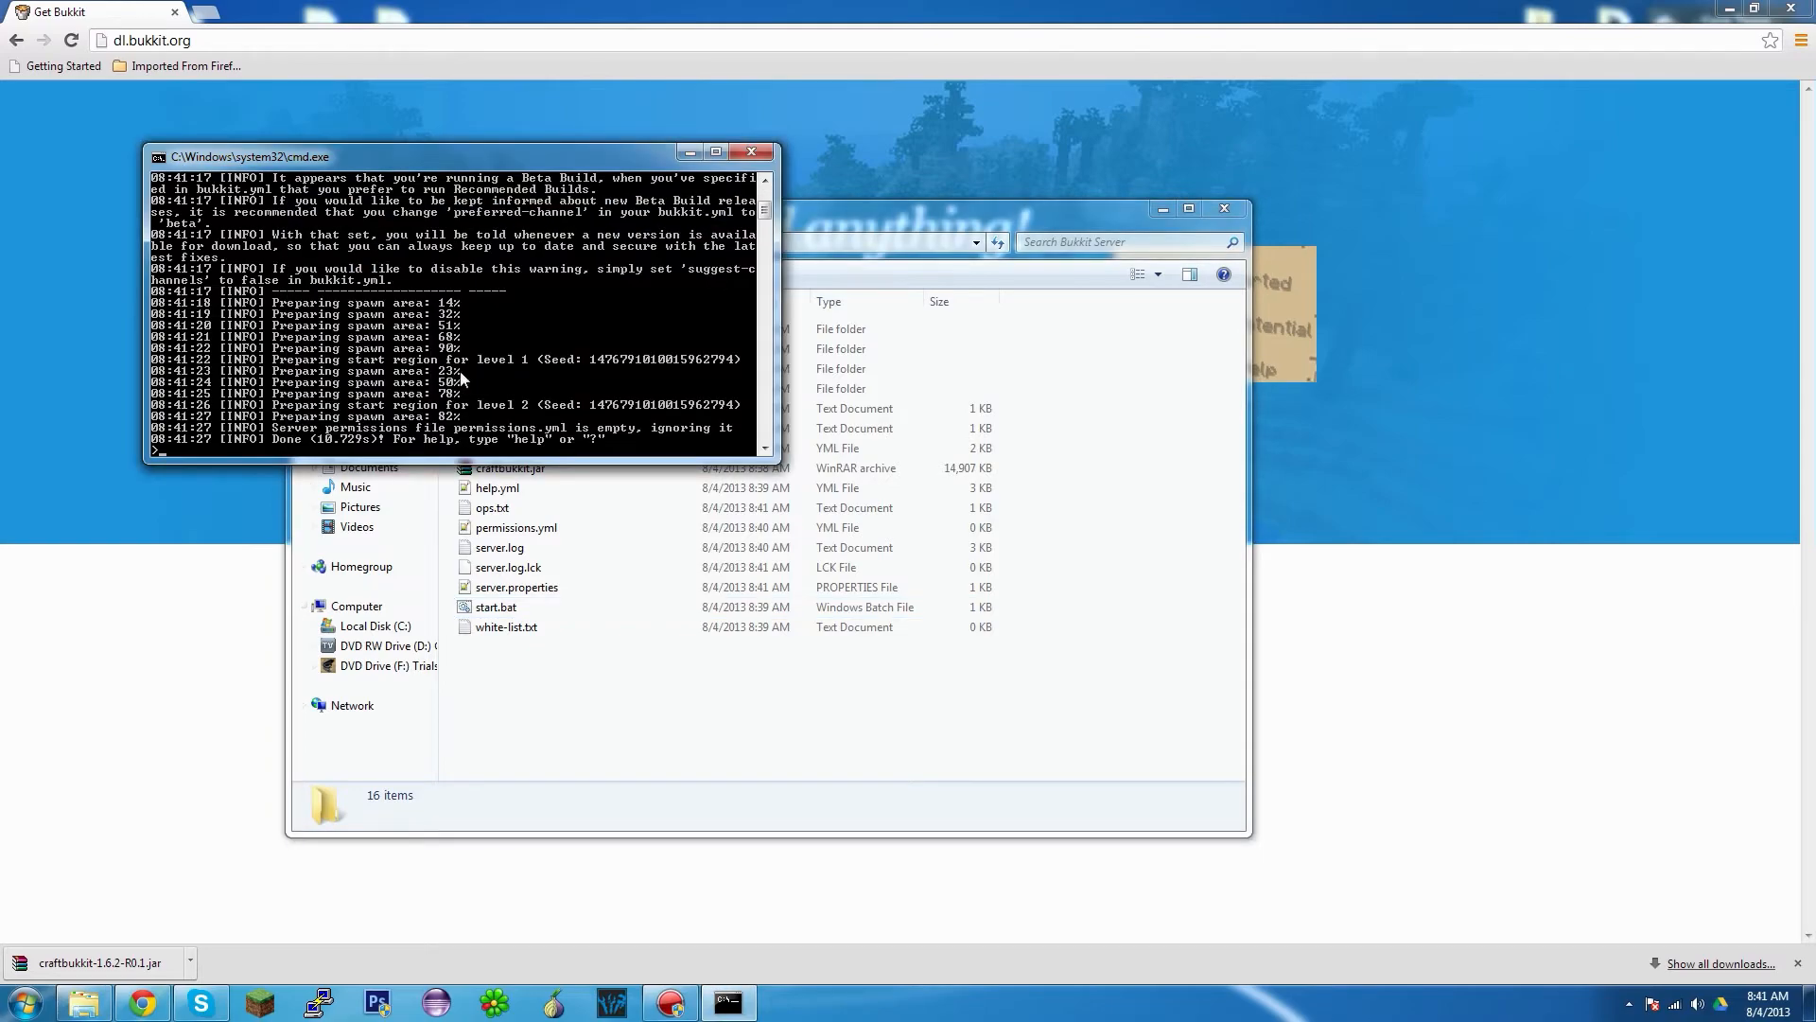
{"action": "left_click", "coordinate": [693, 690]}
{"action": "left_click", "coordinate": [163, 411]}
{"action": "left_click", "coordinate": [600, 738]}
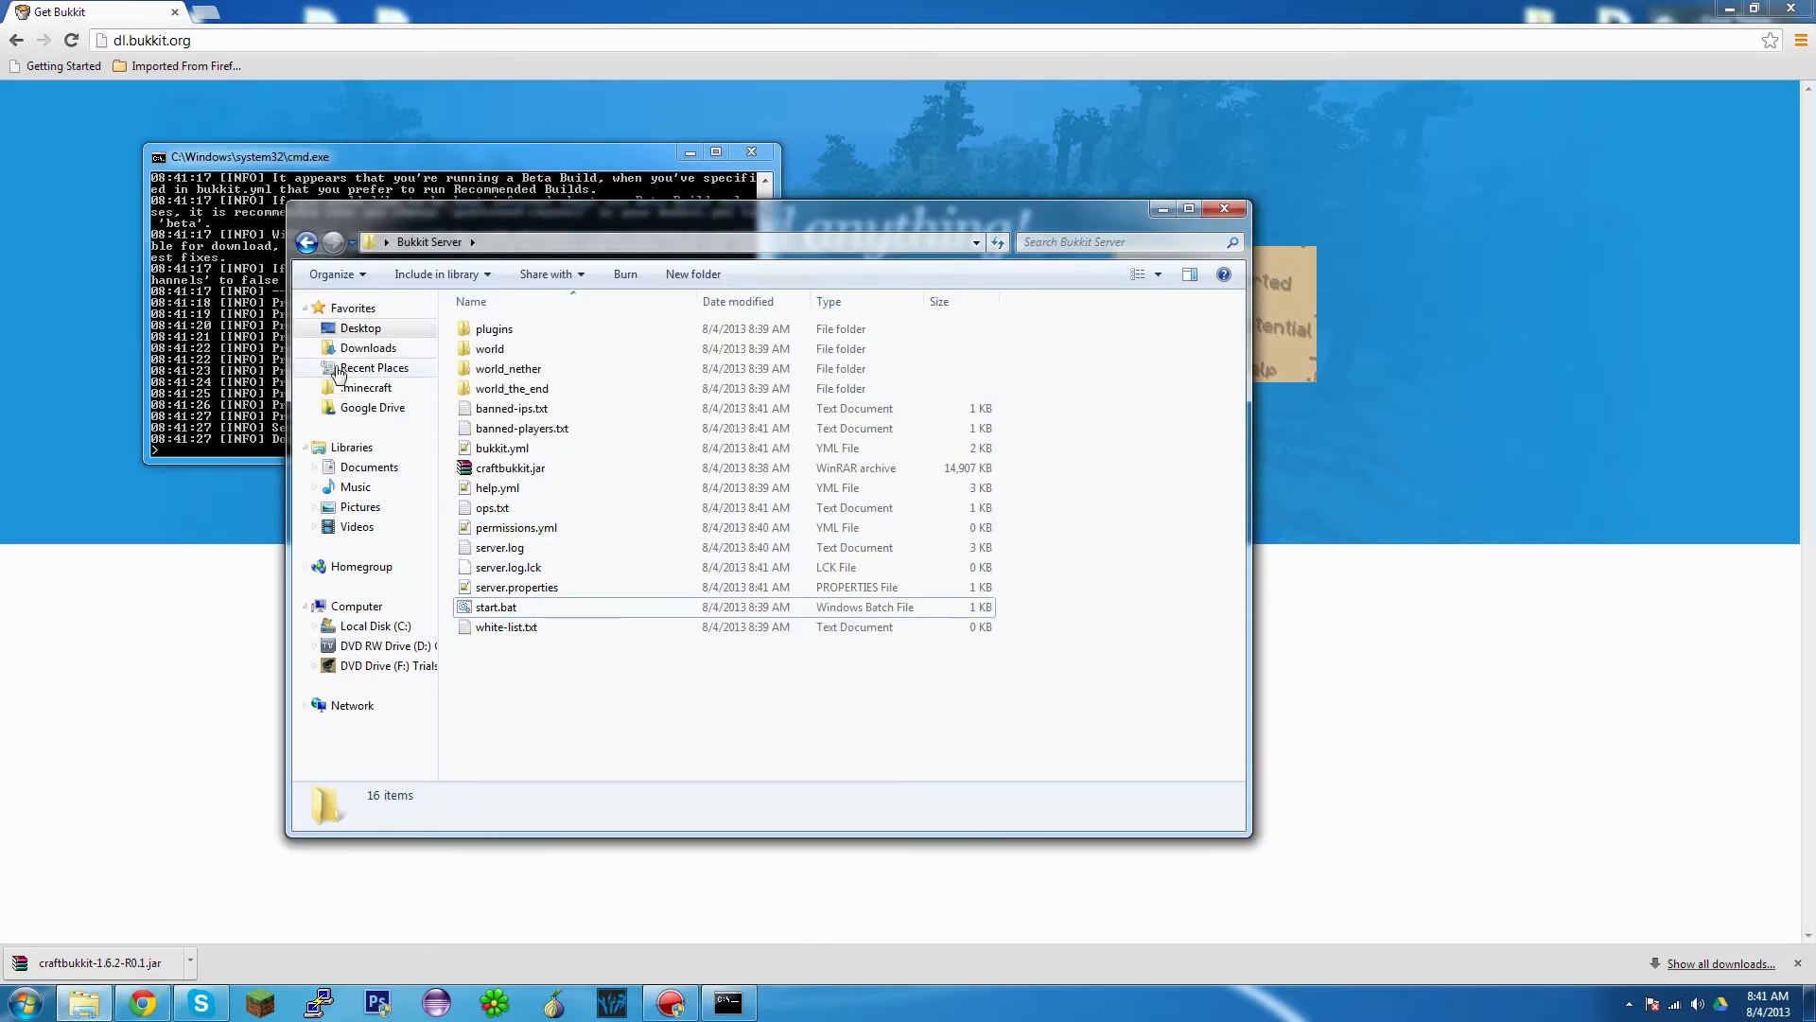
{"action": "left_click", "coordinate": [256, 375]}
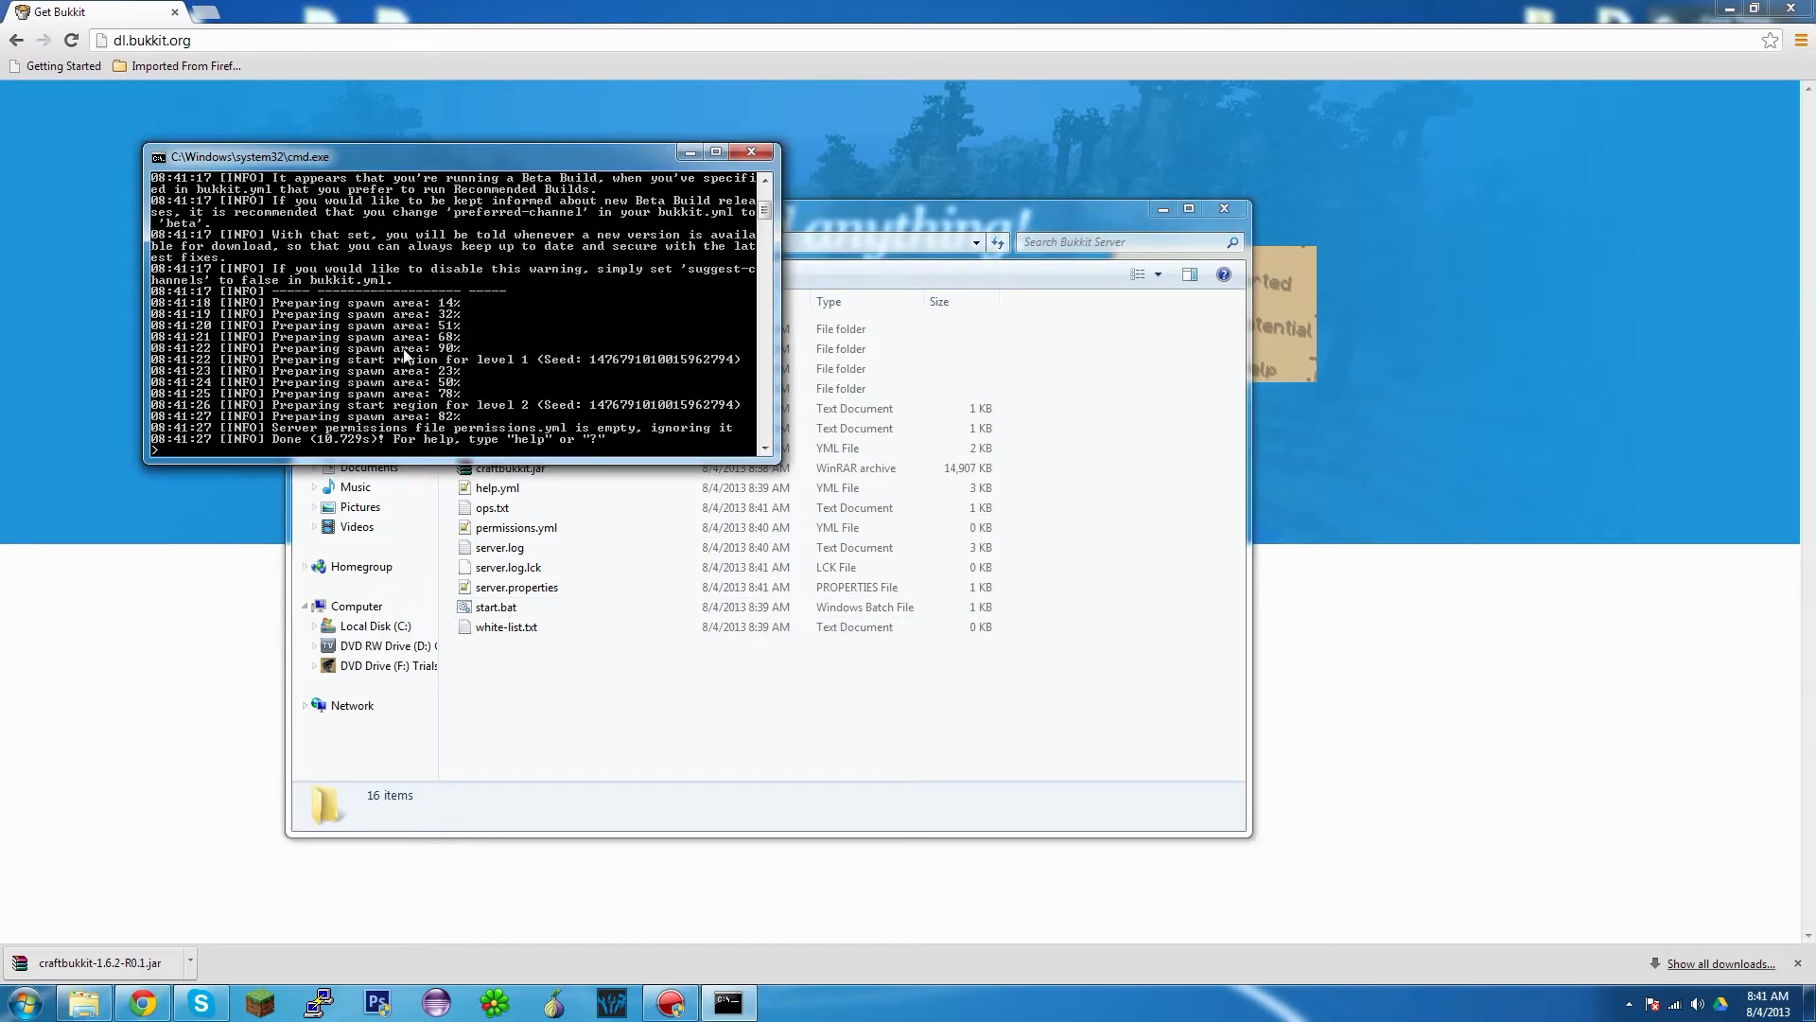
{"action": "left_click", "coordinate": [597, 688]}
{"action": "left_click", "coordinate": [278, 339]}
- Minimize the server console, look up the public IP address on whatismyip.com in a new browser tab, and close that tab
{"action": "left_click", "coordinate": [690, 151]}
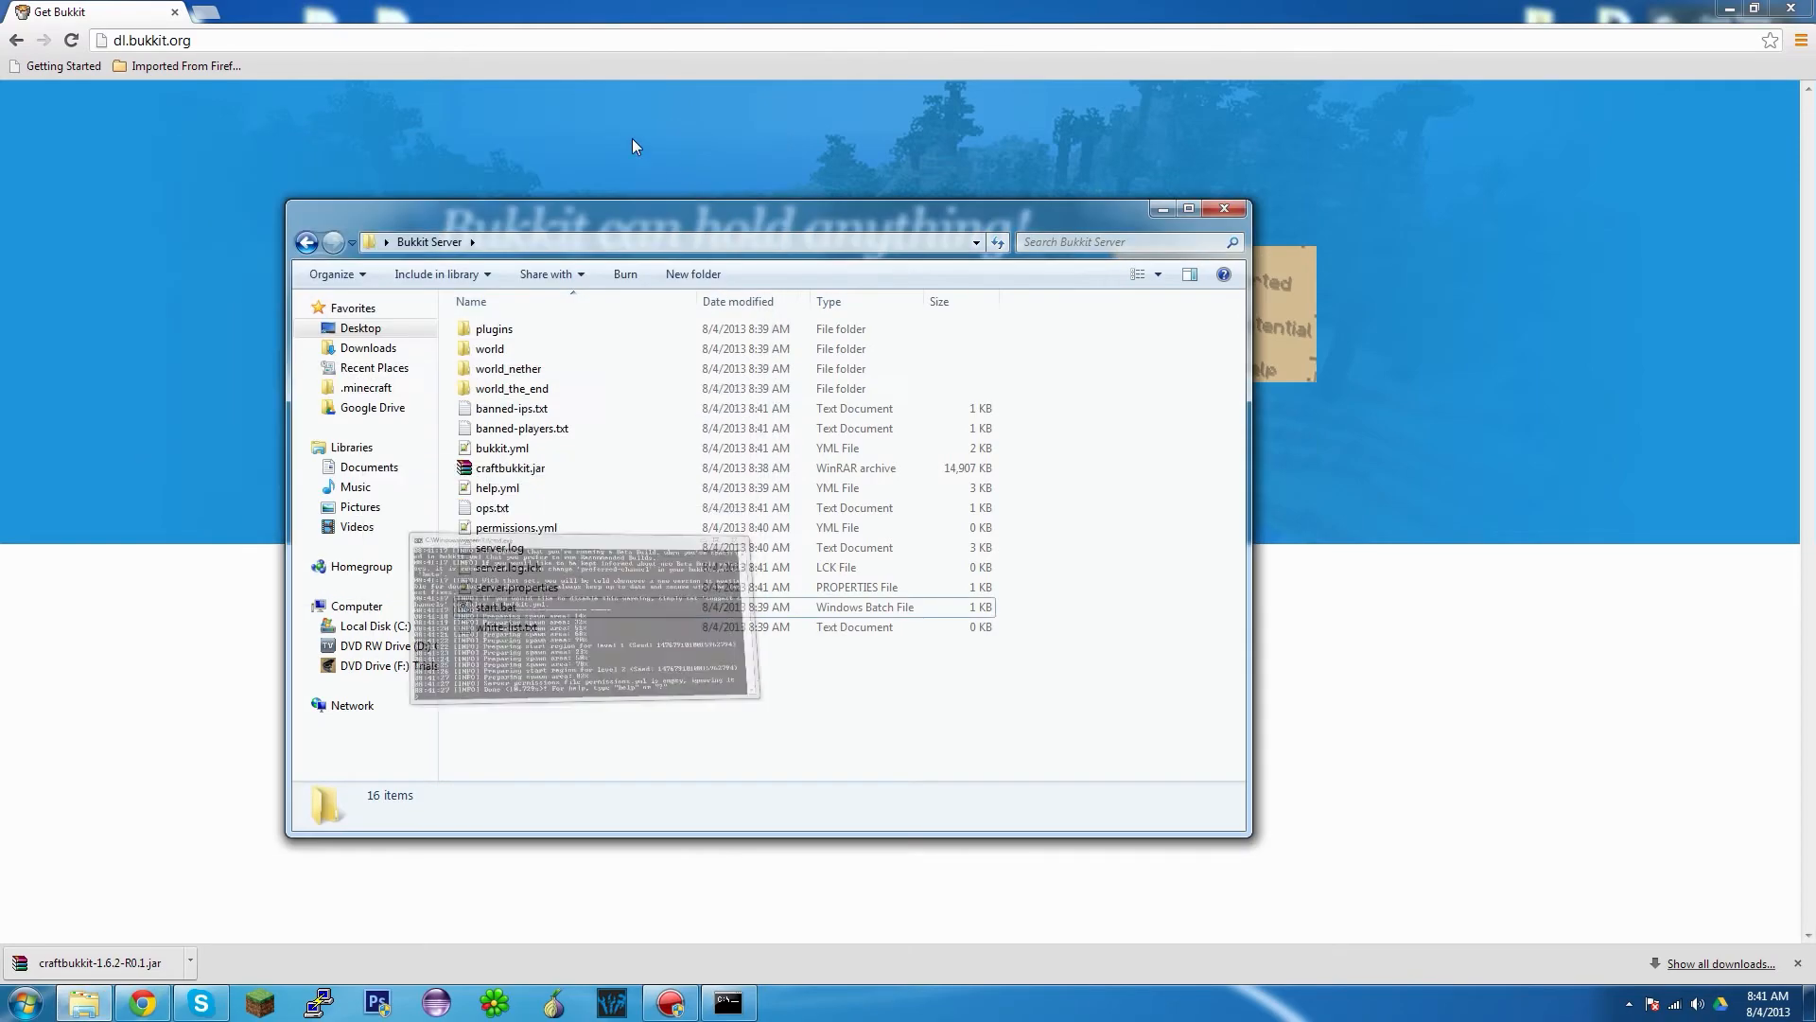
{"action": "left_click", "coordinate": [208, 13]}
{"action": "type", "text": "whatismyip.com"}
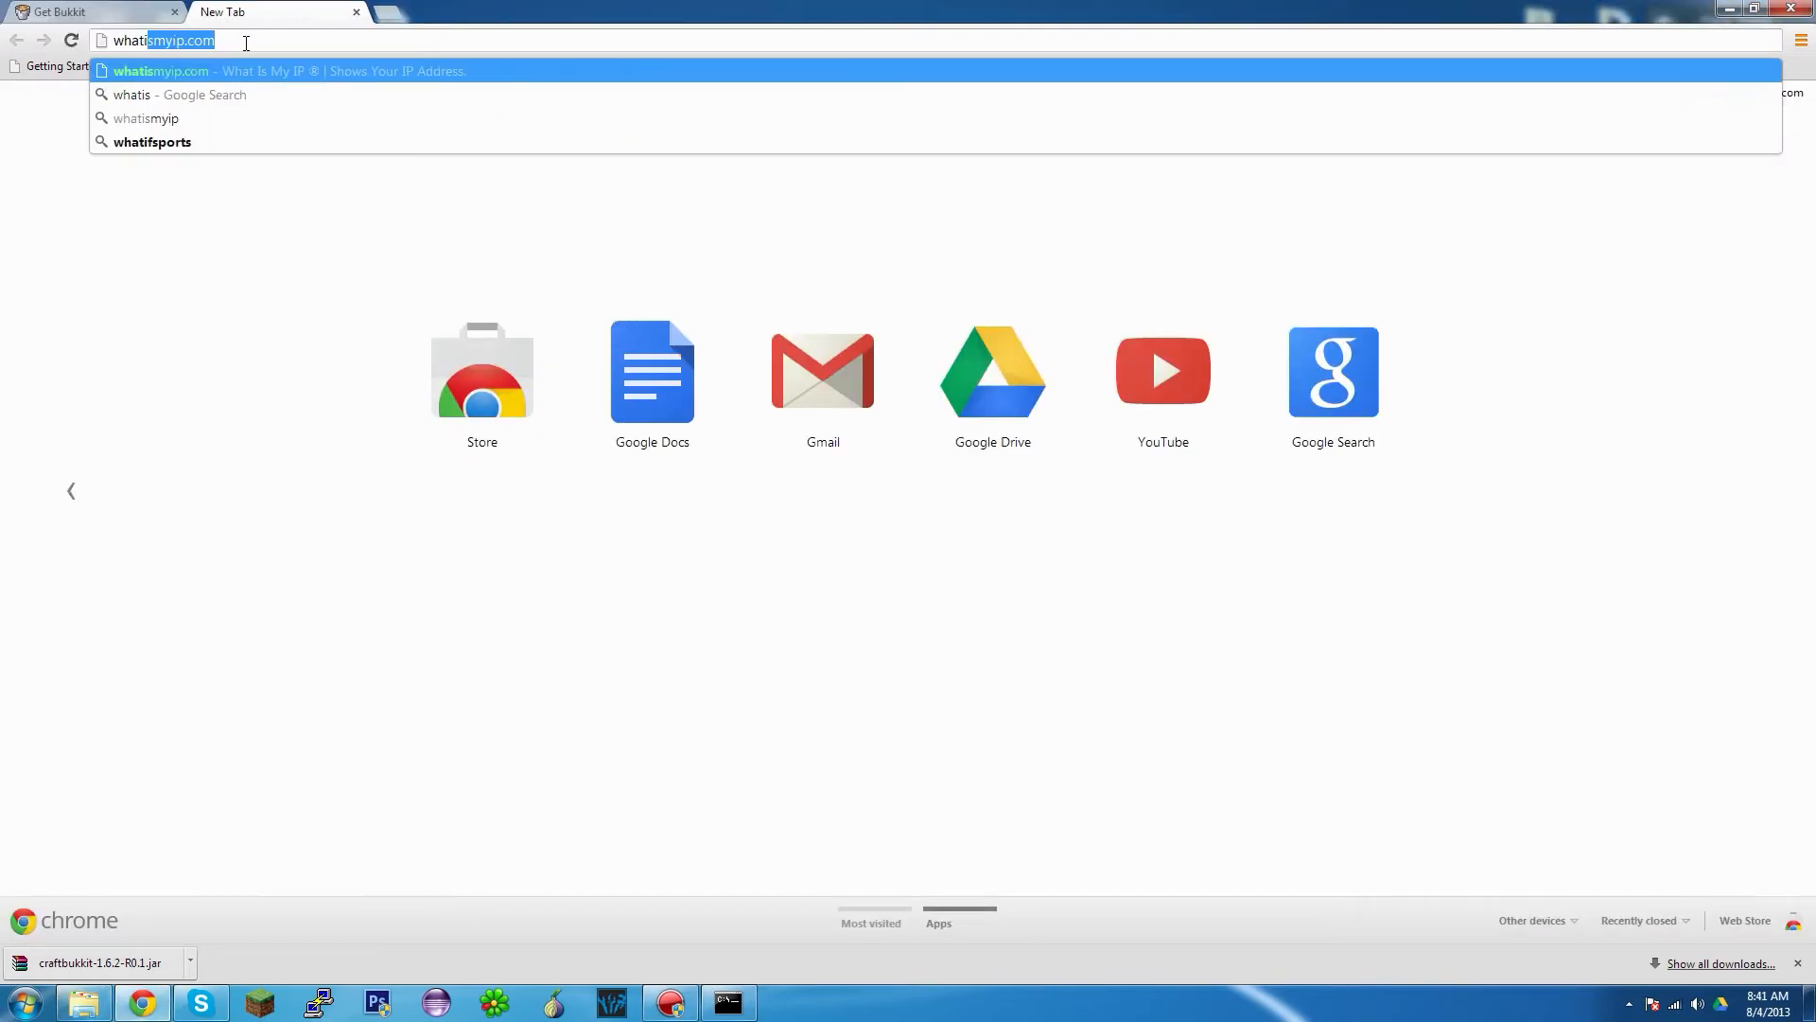
{"action": "key", "text": "Return"}
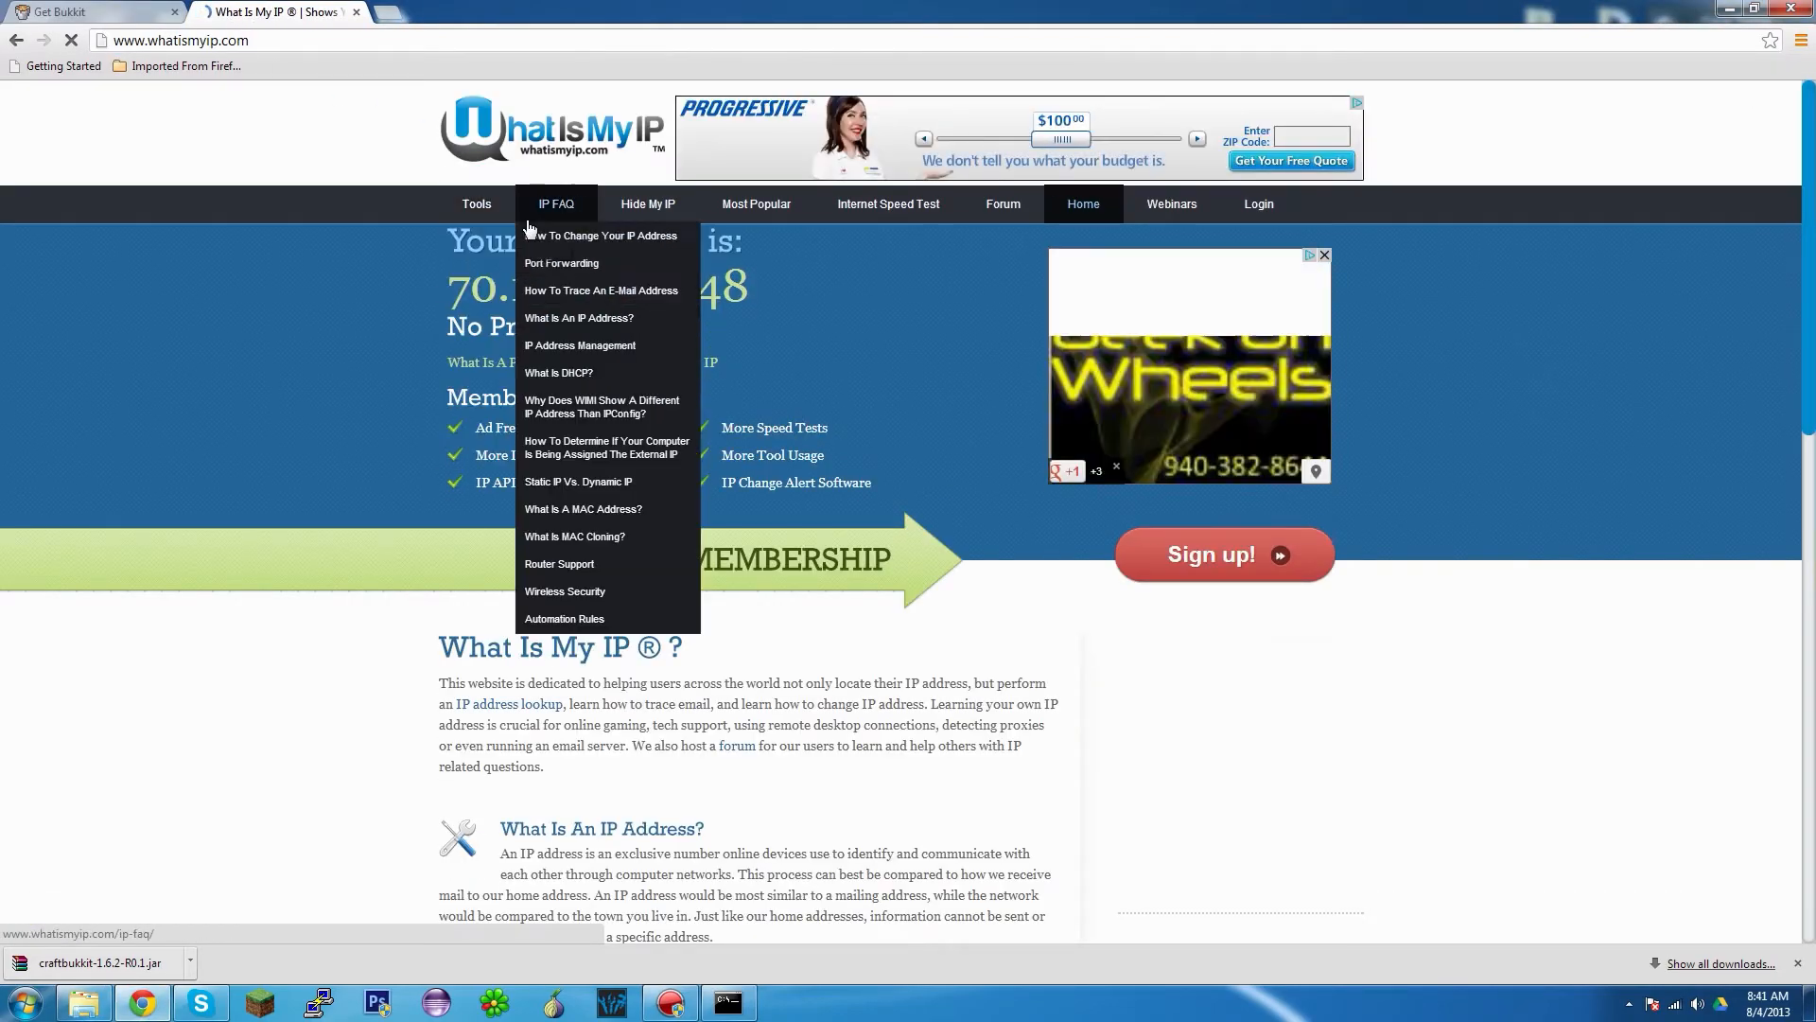
{"action": "left_click", "coordinate": [356, 12]}
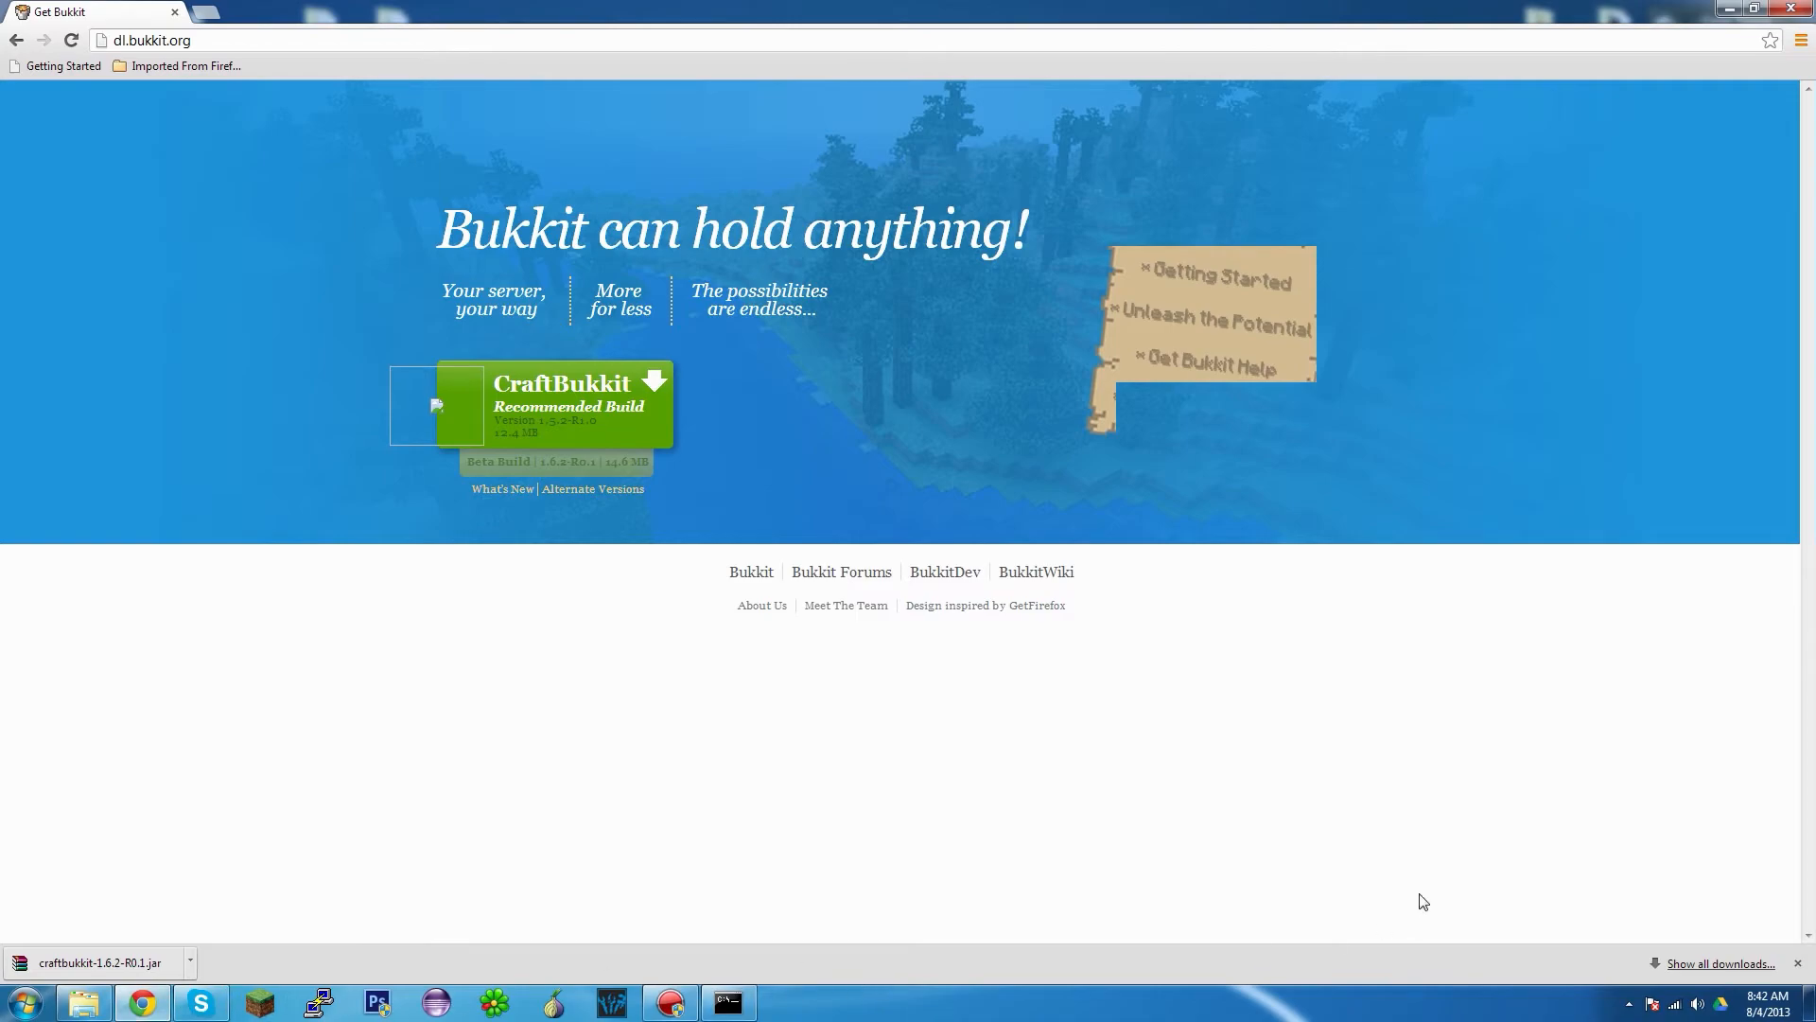
- Minimize the open windows, launch Minecraft 1.6.2 from its launcher, and show the multiplayer server list in a maximized window
{"action": "left_click", "coordinate": [1730, 9]}
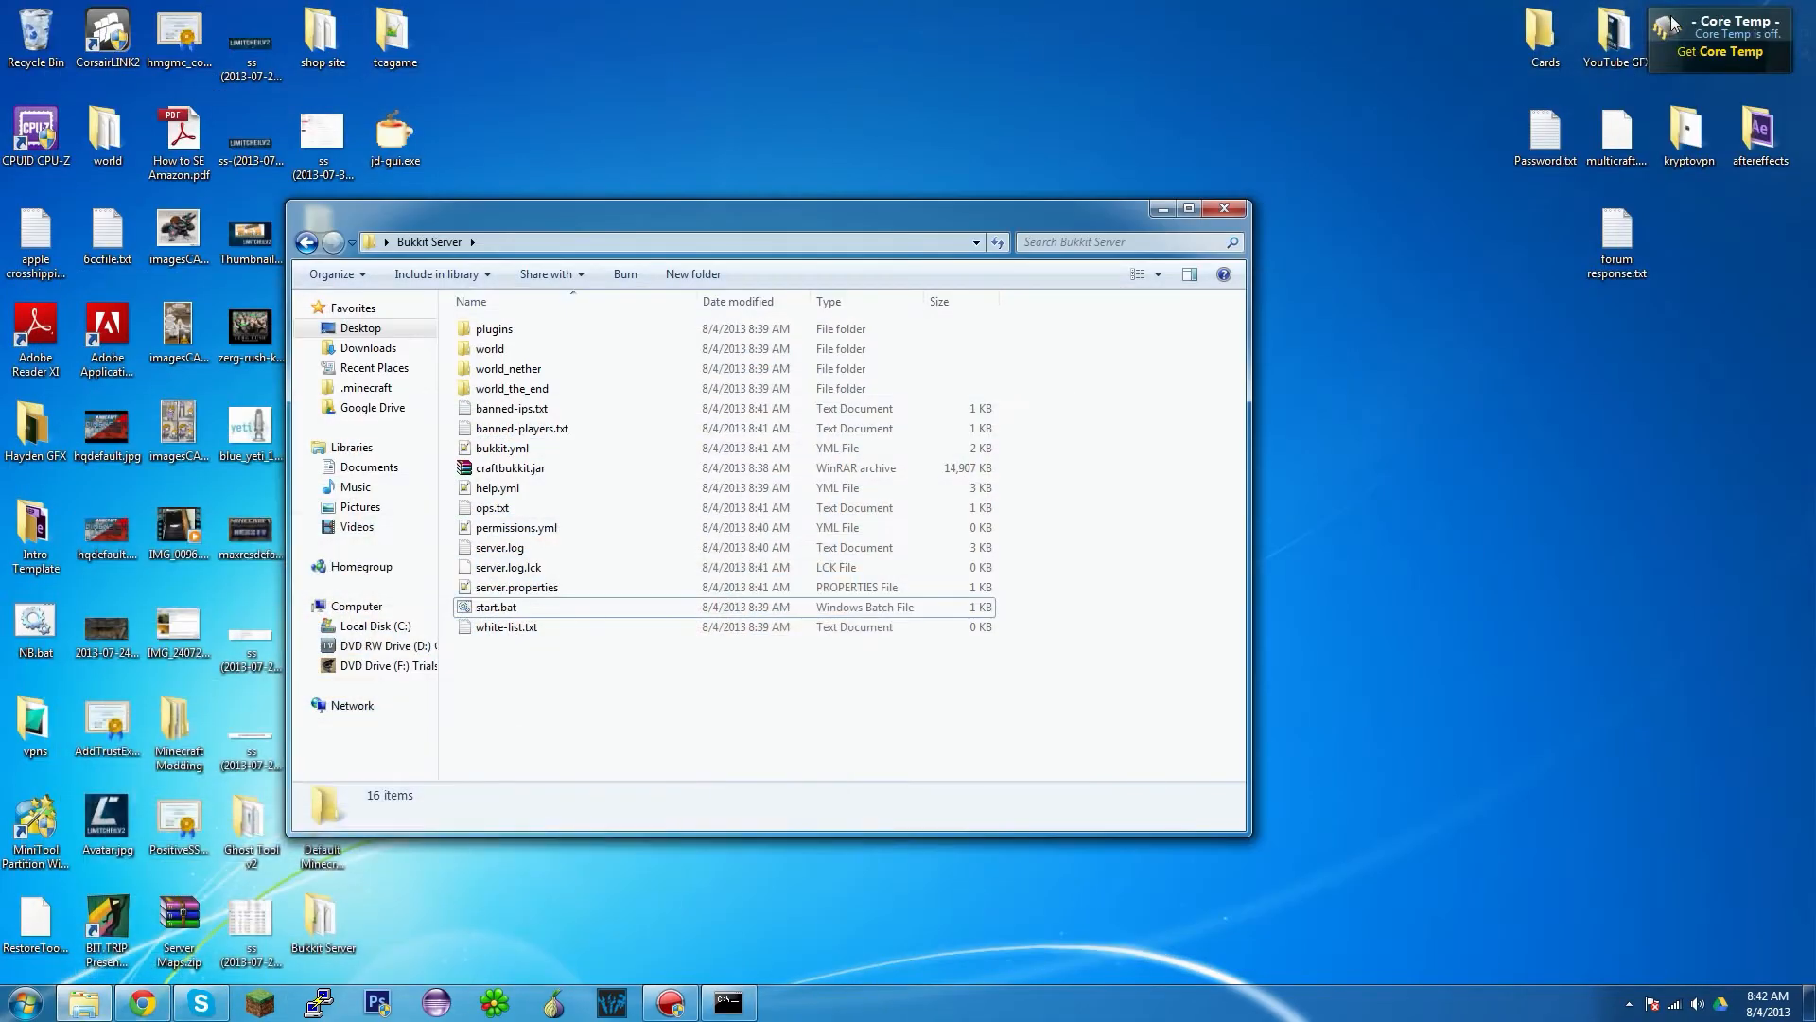
{"action": "left_click", "coordinate": [1162, 210]}
{"action": "left_click", "coordinate": [253, 1004]}
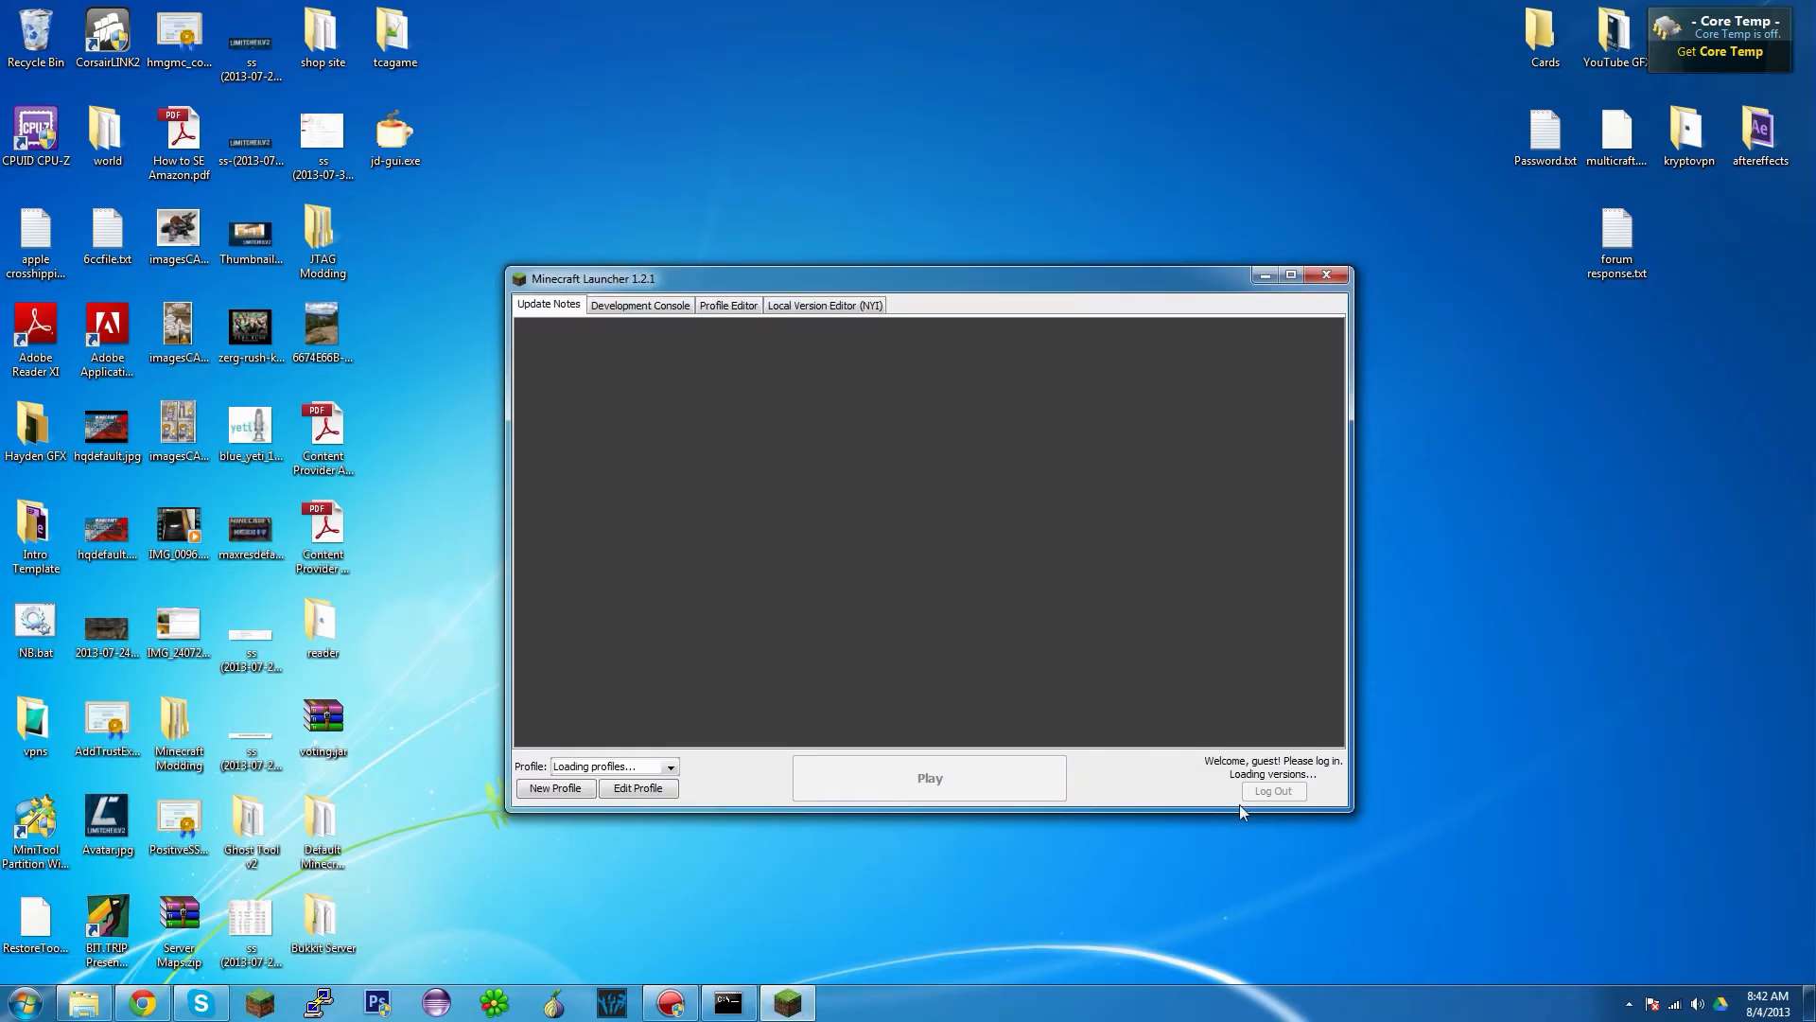
{"action": "left_click", "coordinate": [965, 789]}
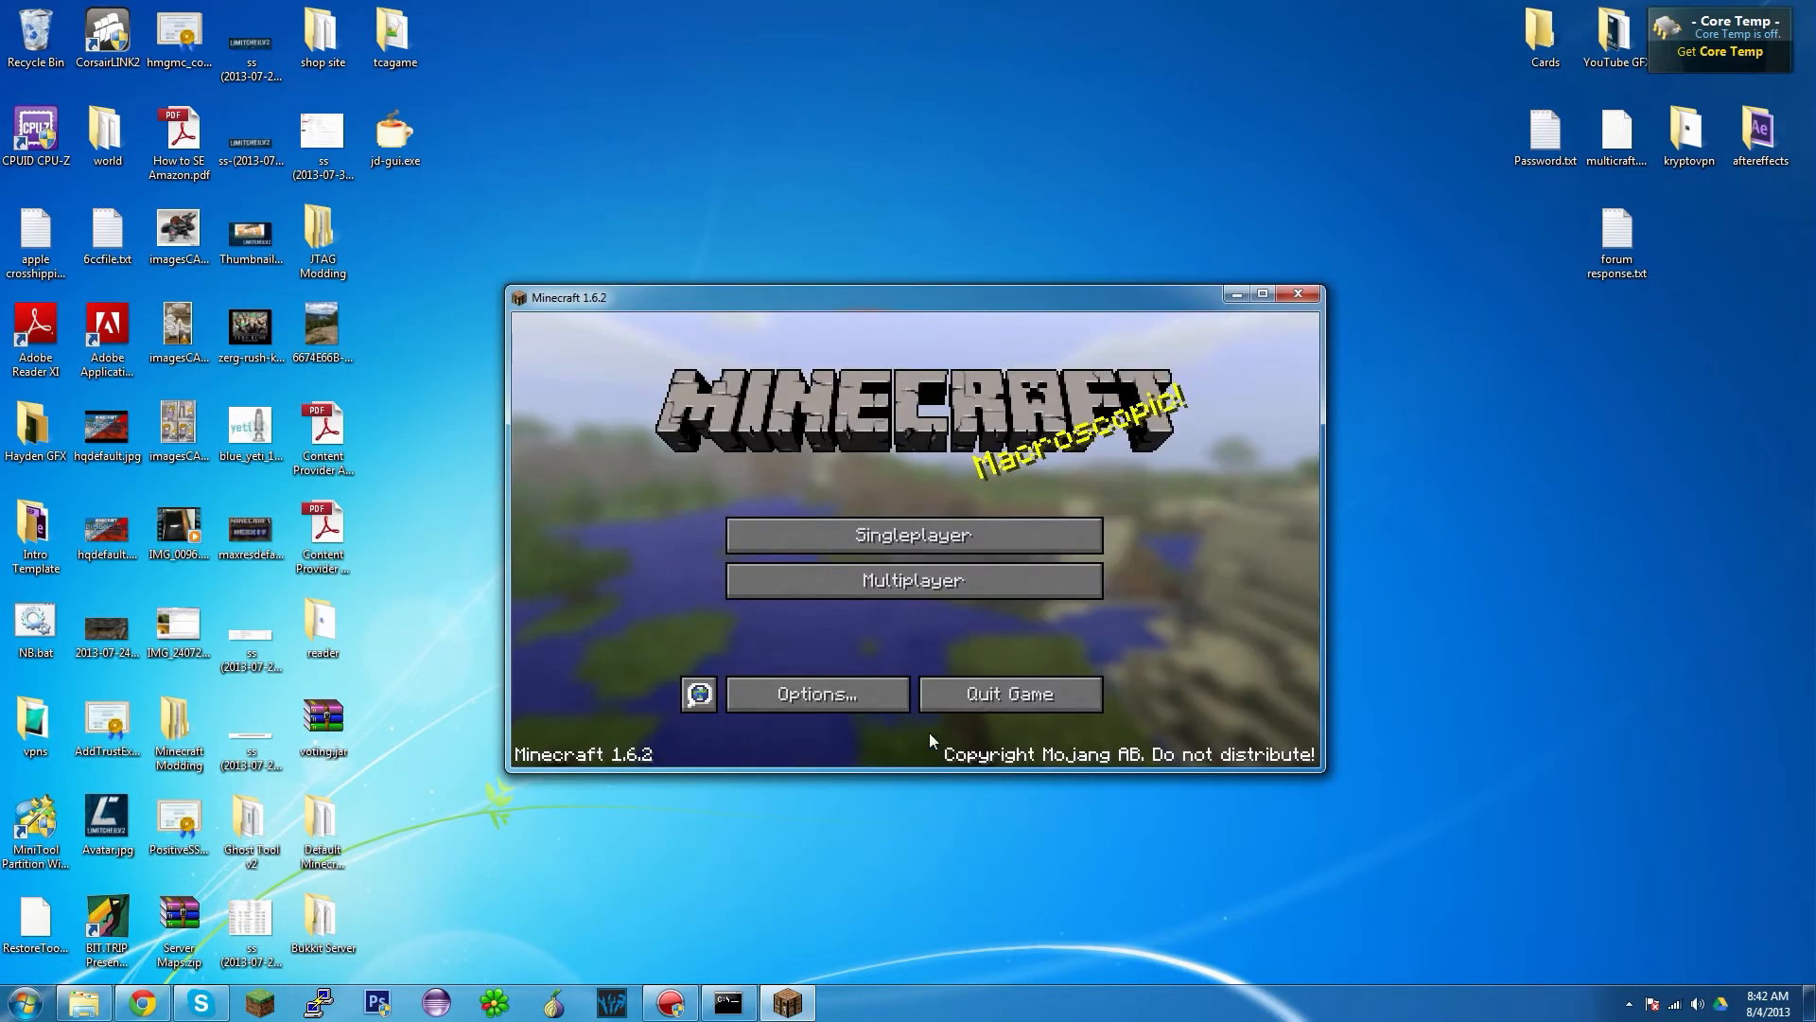
{"action": "left_click", "coordinate": [865, 579]}
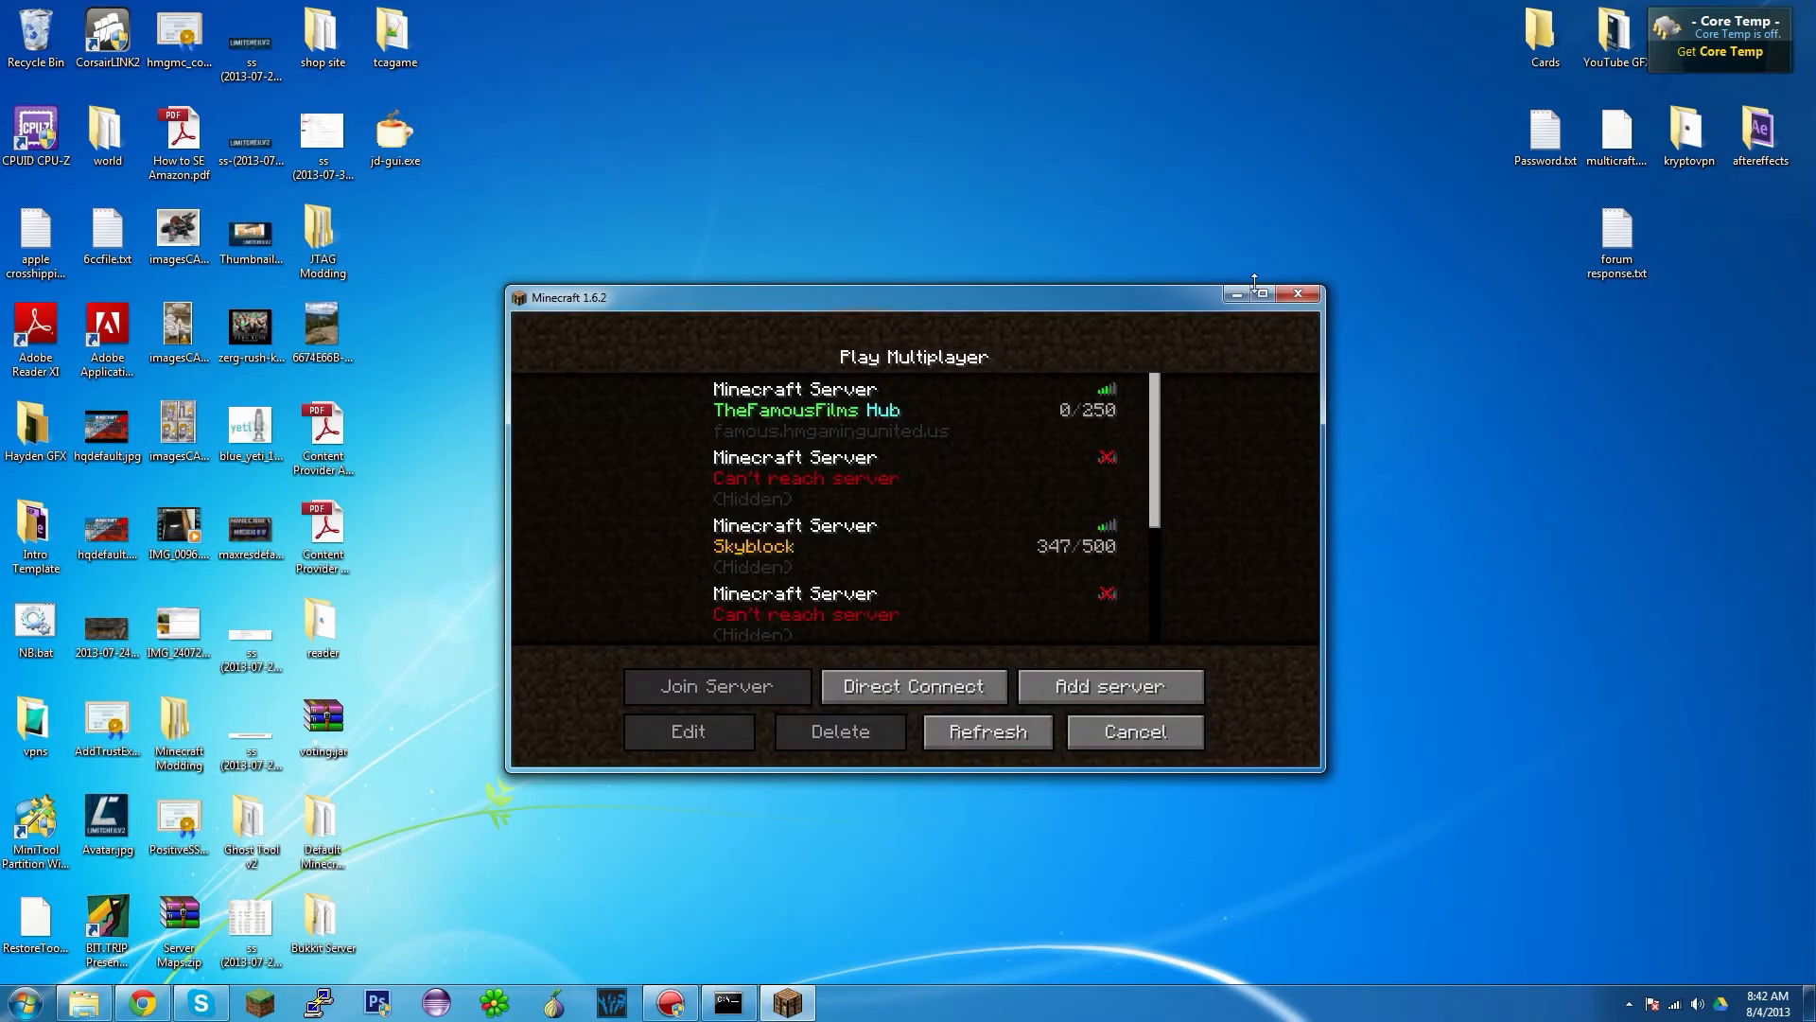
{"action": "left_click", "coordinate": [1261, 293]}
{"action": "scroll", "coordinate": [1196, 492], "scroll_direction": "down", "scroll_amount": 1}
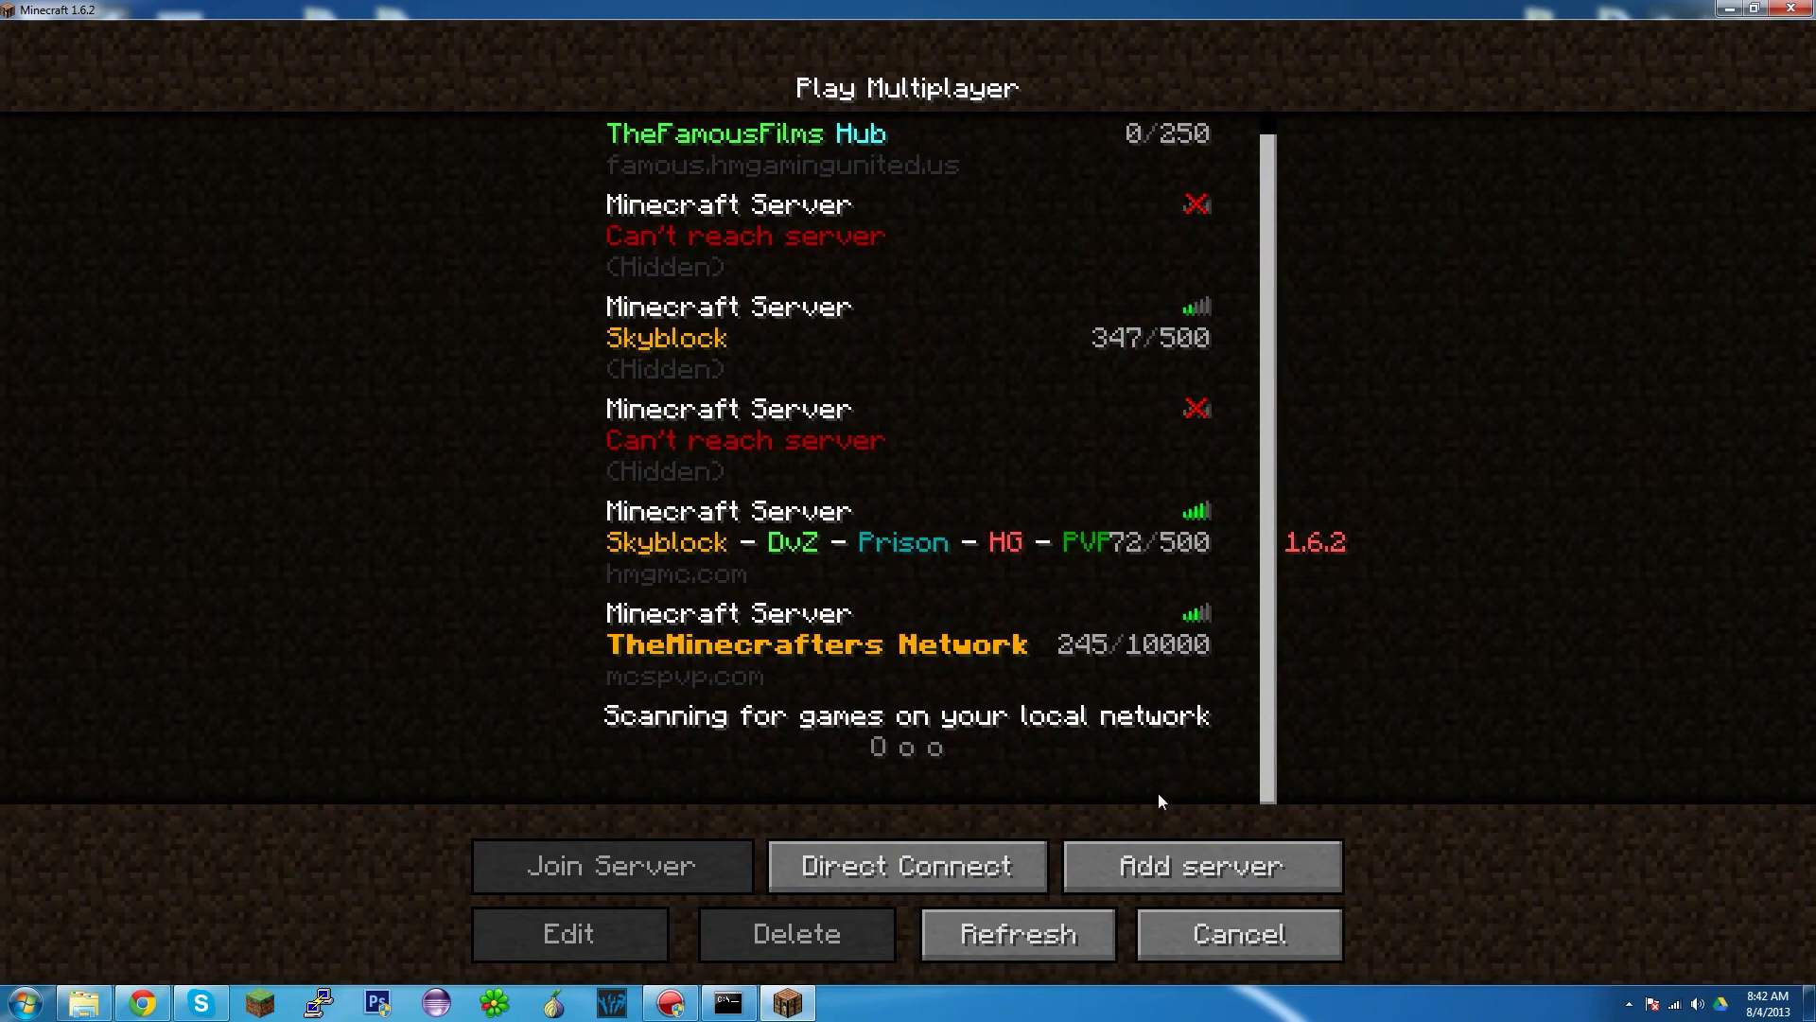
- Add a multiplayer server entry with the address 192.168.1.106
{"action": "left_click", "coordinate": [1122, 874]}
{"action": "left_click", "coordinate": [868, 376]}
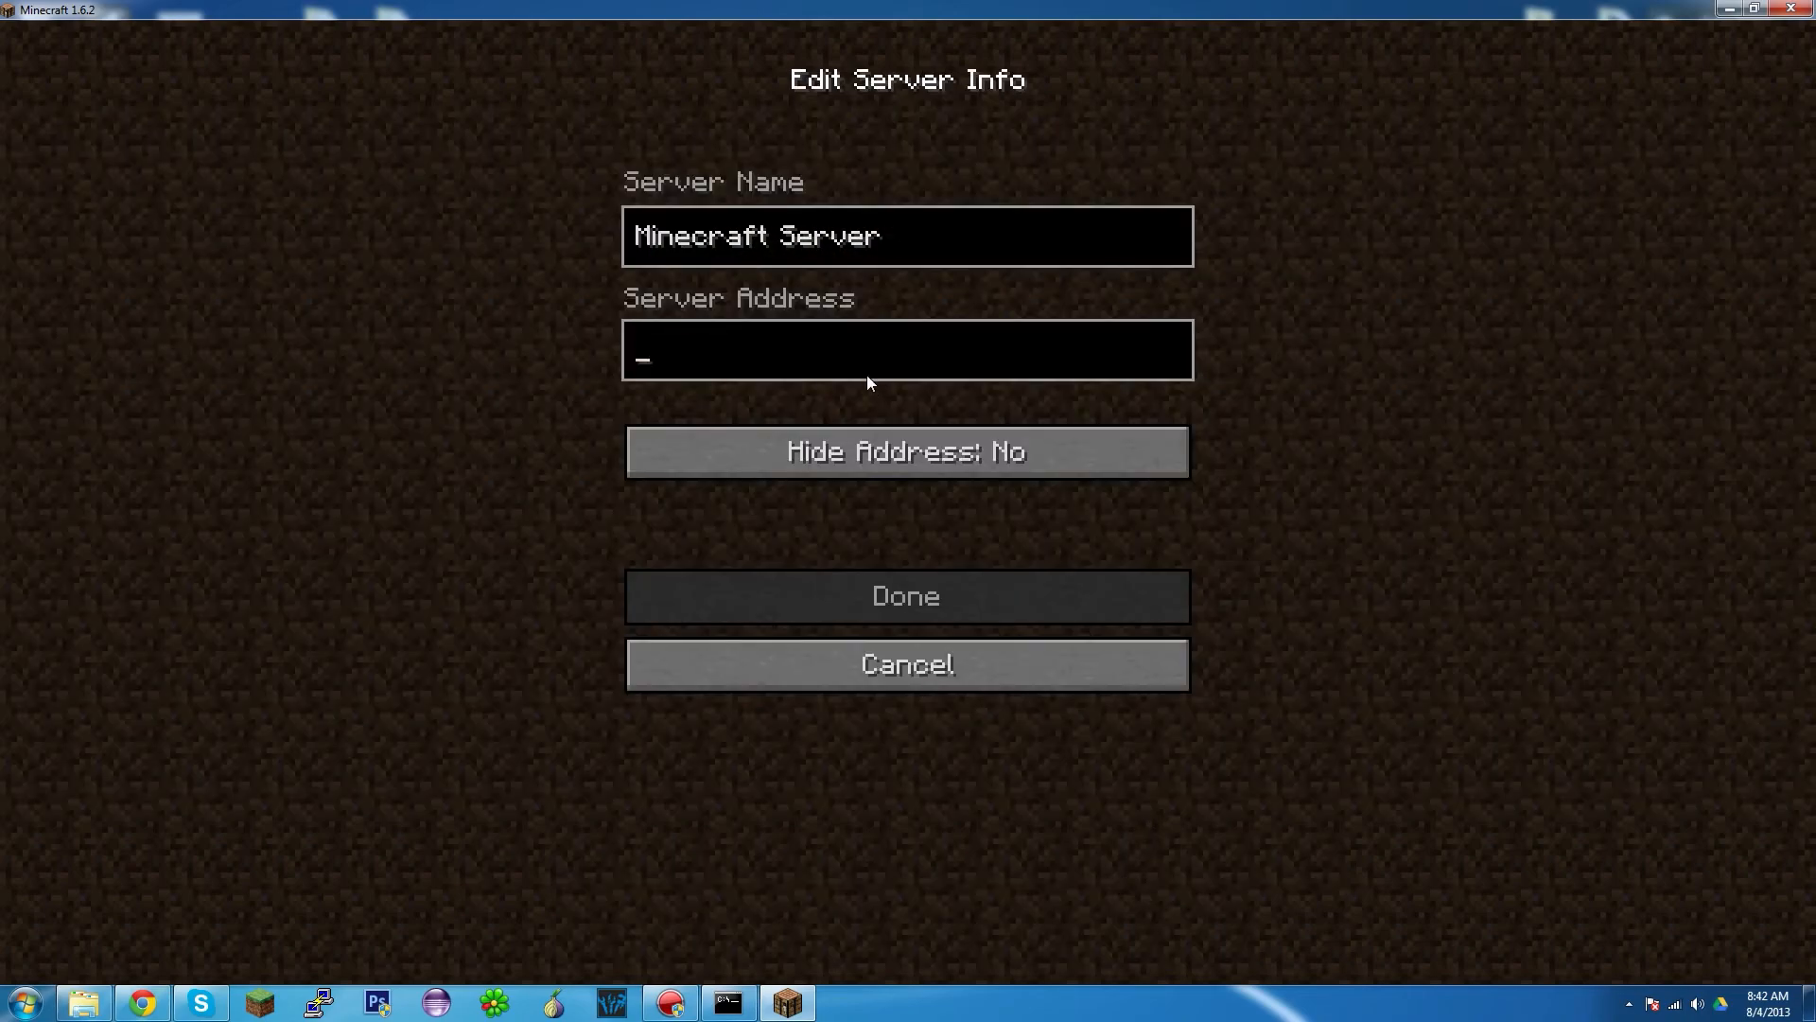
{"action": "type", "text": "192.168.1.106"}
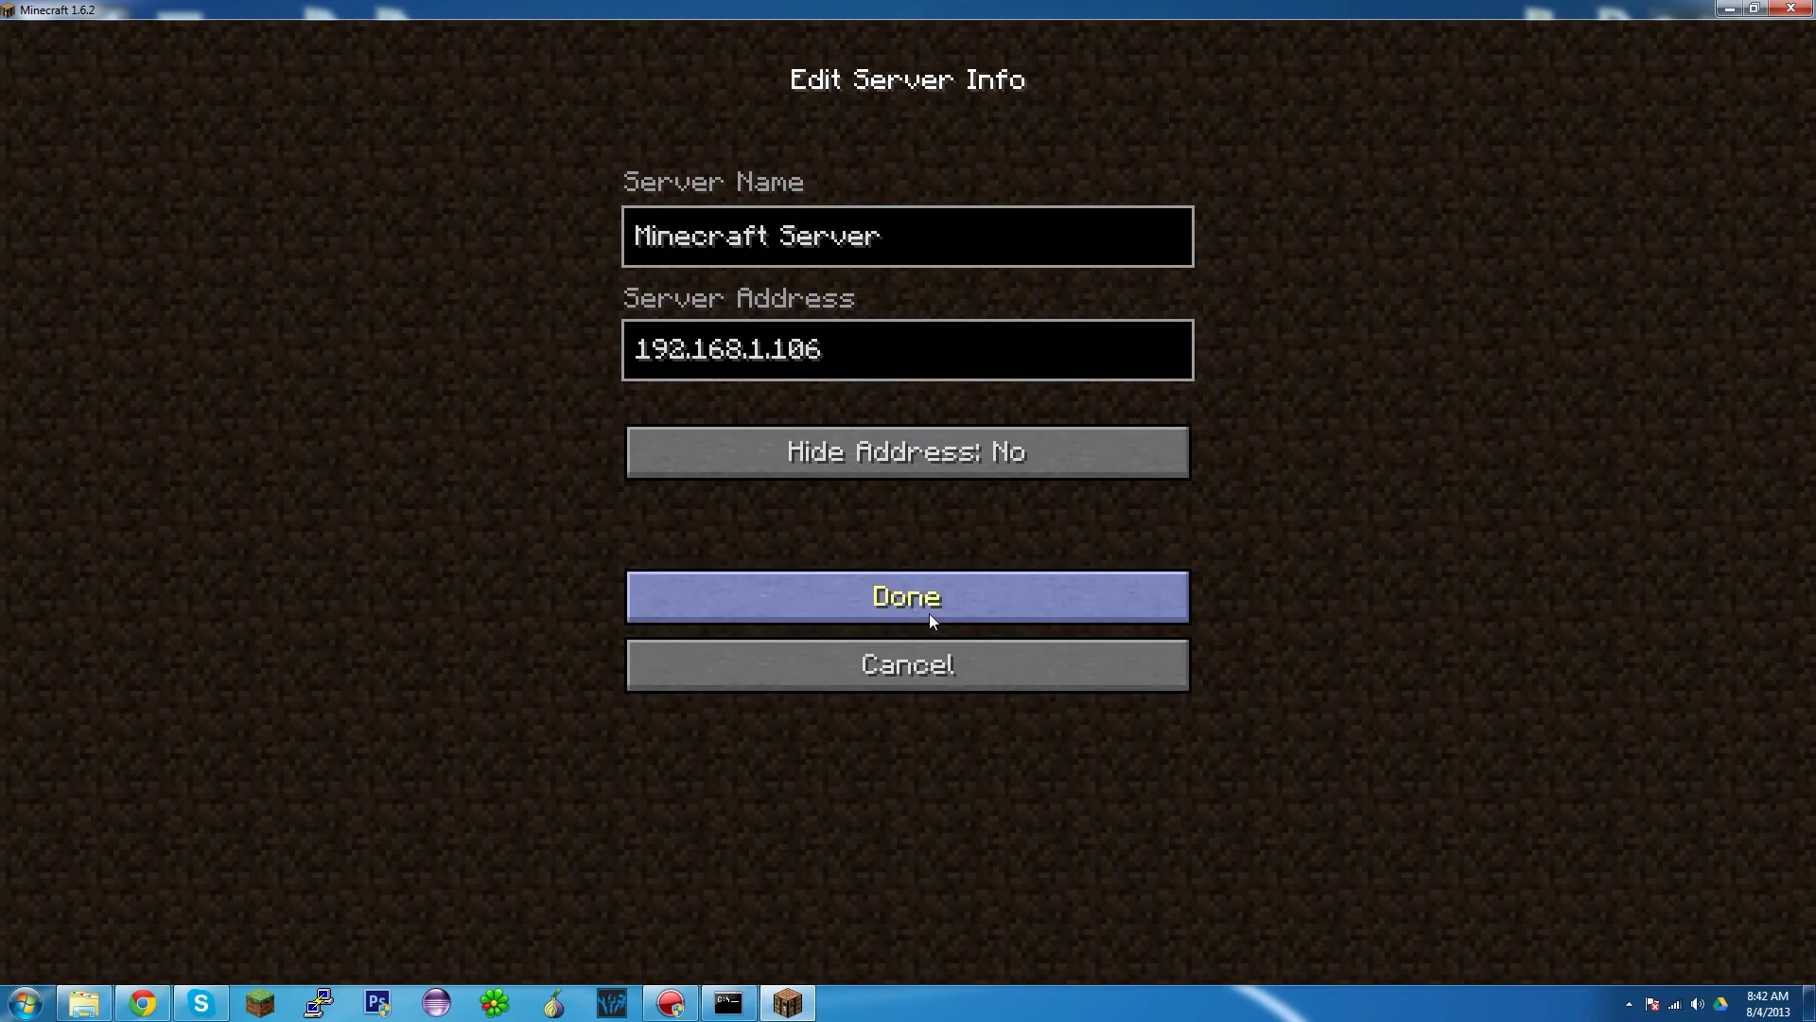
{"action": "left_click", "coordinate": [929, 613]}
- Try twice to join the 192.168.1.106 server from the multiplayer list, leaving the connection screen after each attempt
{"action": "scroll", "coordinate": [899, 700], "scroll_direction": "down", "scroll_amount": 2}
{"action": "left_click", "coordinate": [893, 667]}
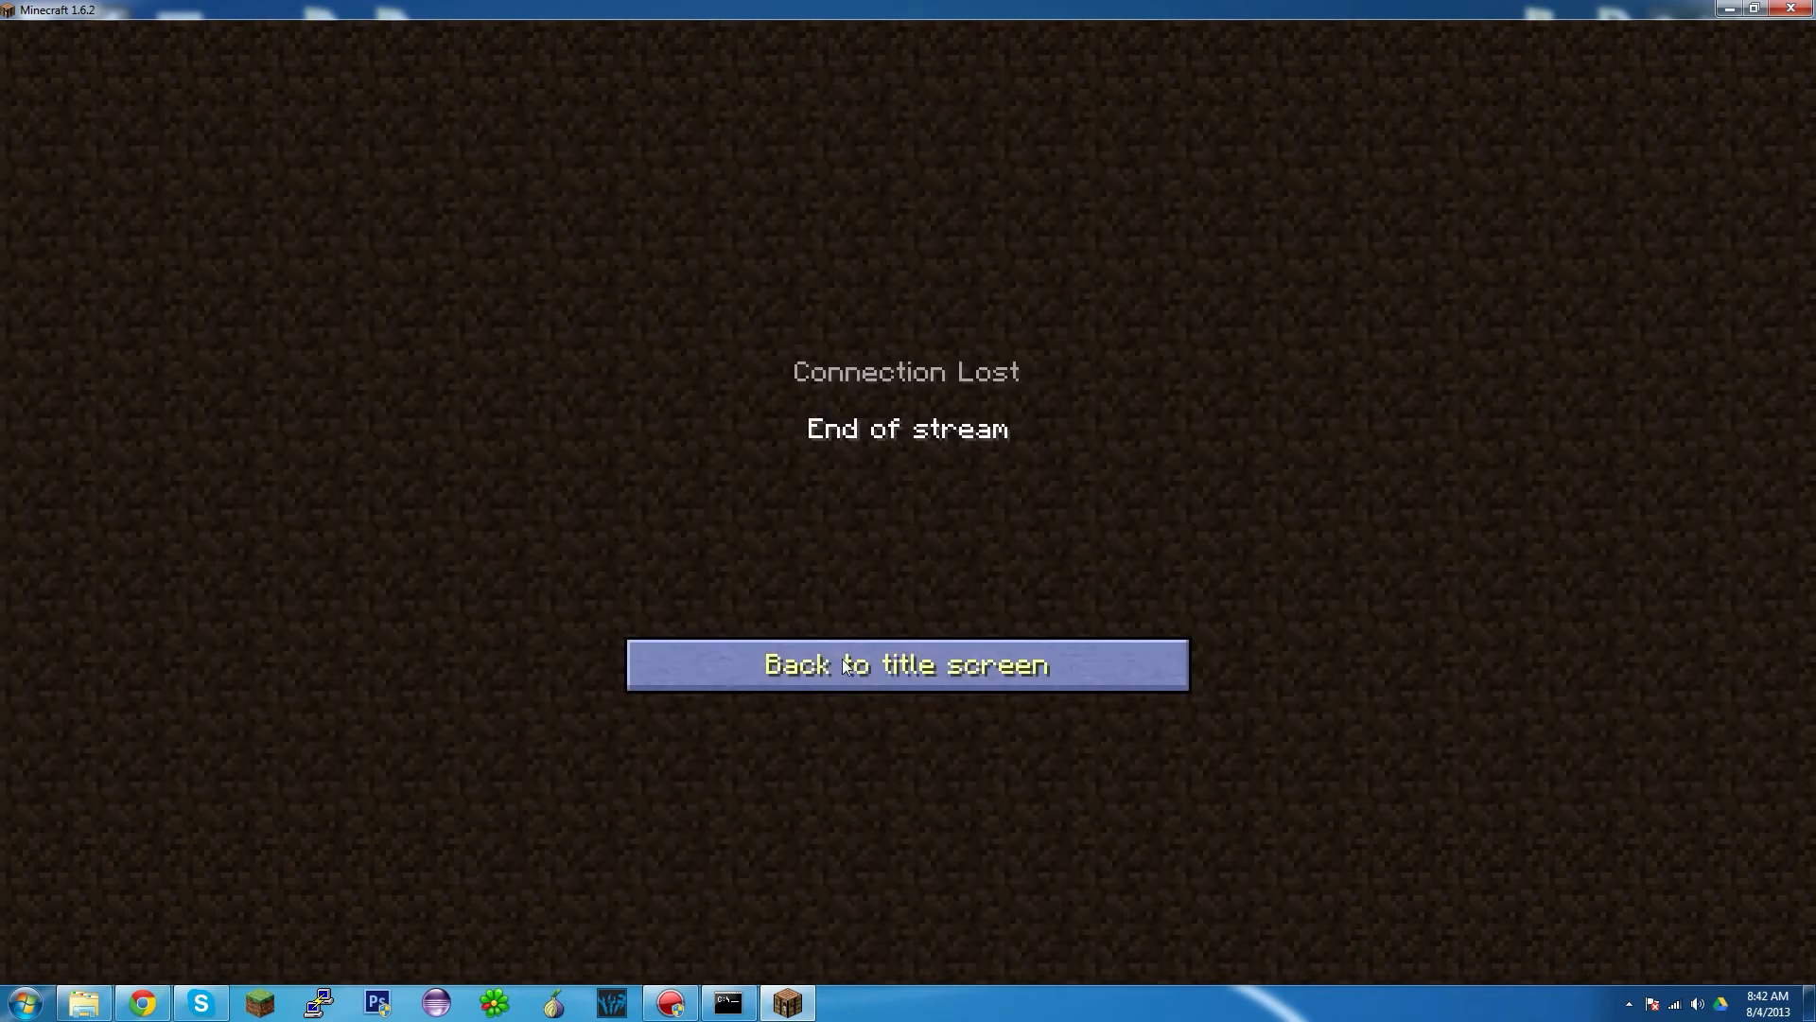
{"action": "left_click", "coordinate": [844, 663]}
{"action": "scroll", "coordinate": [878, 802], "scroll_direction": "down", "scroll_amount": 2}
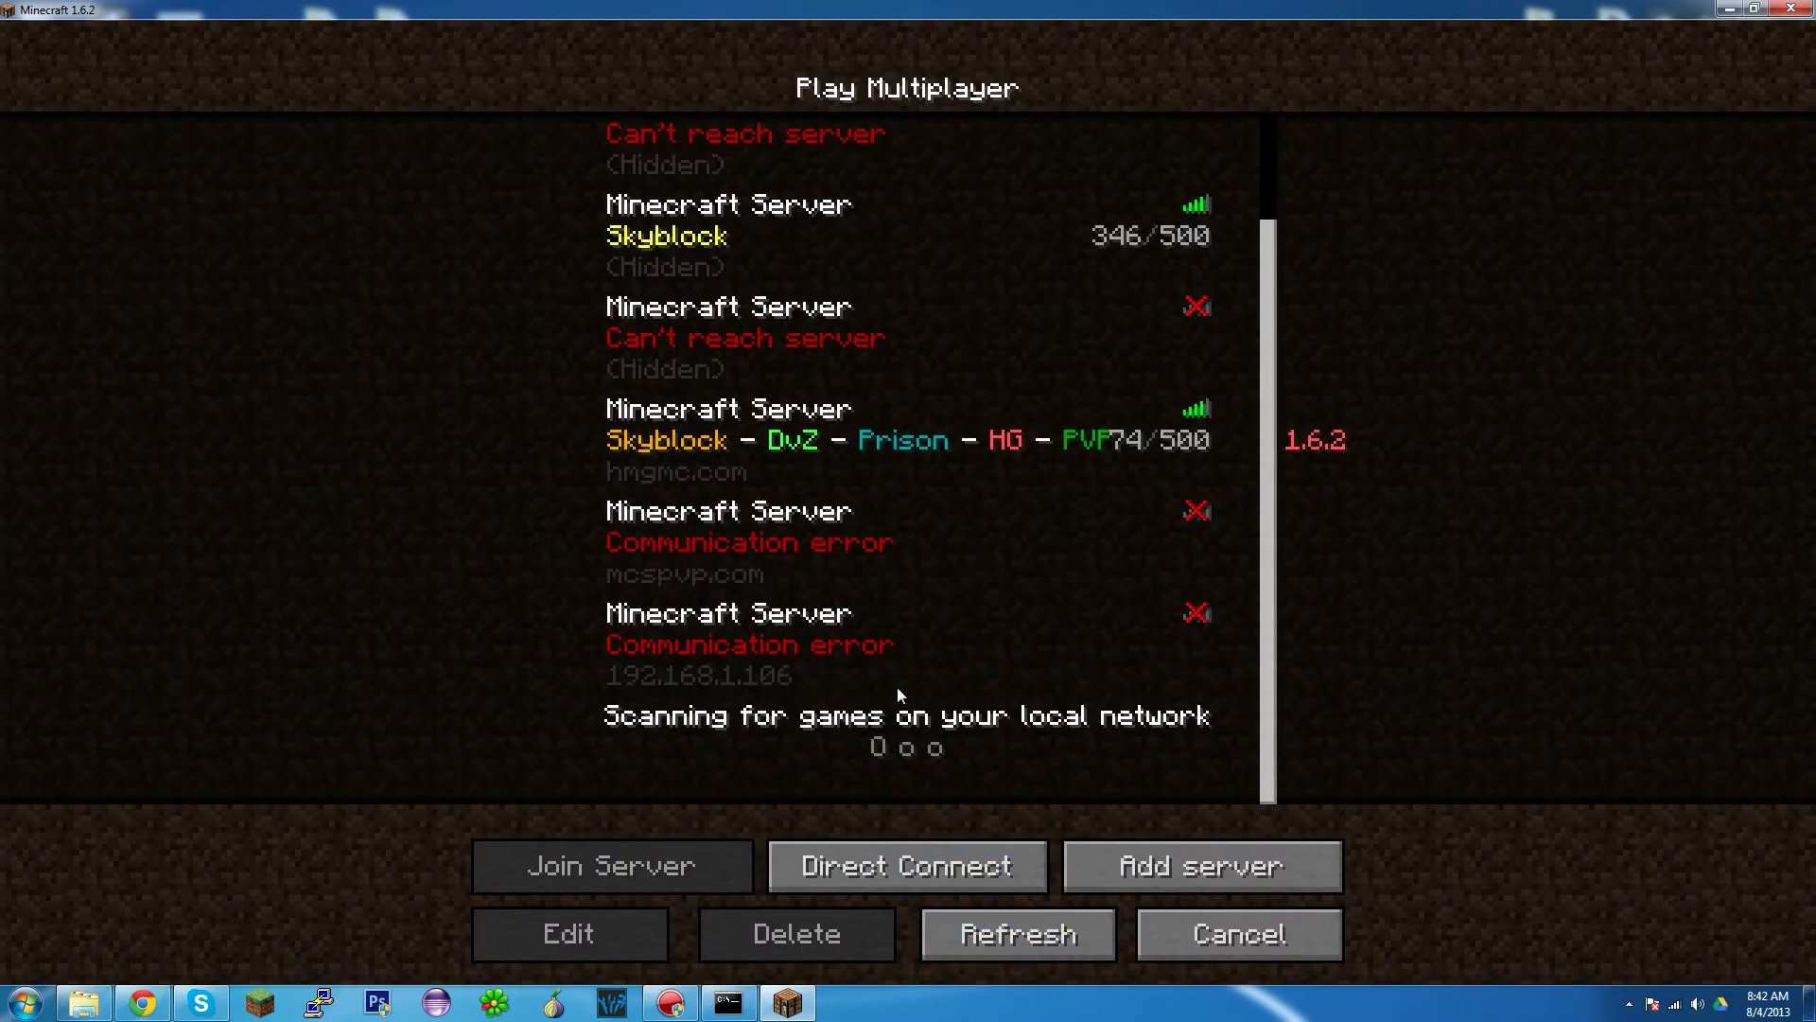
{"action": "left_click", "coordinate": [791, 683]}
{"action": "left_click", "coordinate": [659, 869]}
{"action": "left_click", "coordinate": [833, 664]}
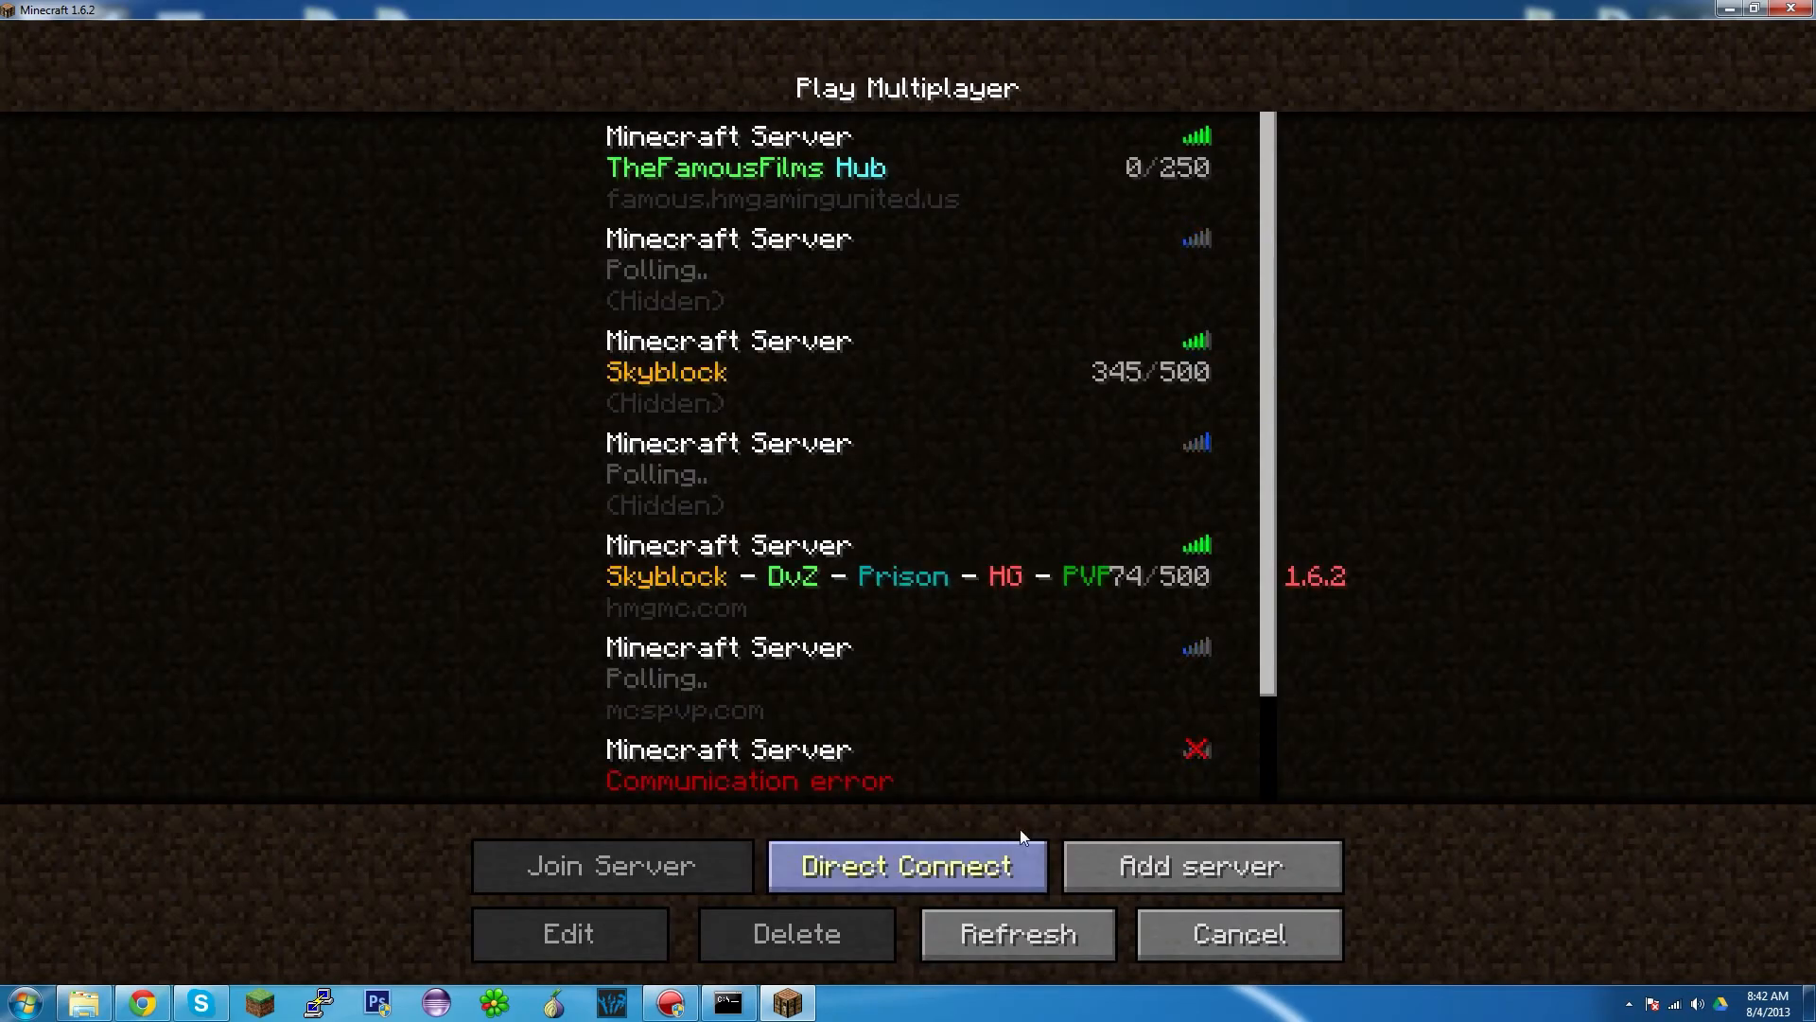
- Reopen the multiplayer list, try once more to join the 192.168.1.106 server, and leave the connection screen
{"action": "left_click", "coordinate": [1215, 937]}
{"action": "left_click", "coordinate": [880, 469]}
{"action": "scroll", "coordinate": [957, 591], "scroll_direction": "down", "scroll_amount": 3}
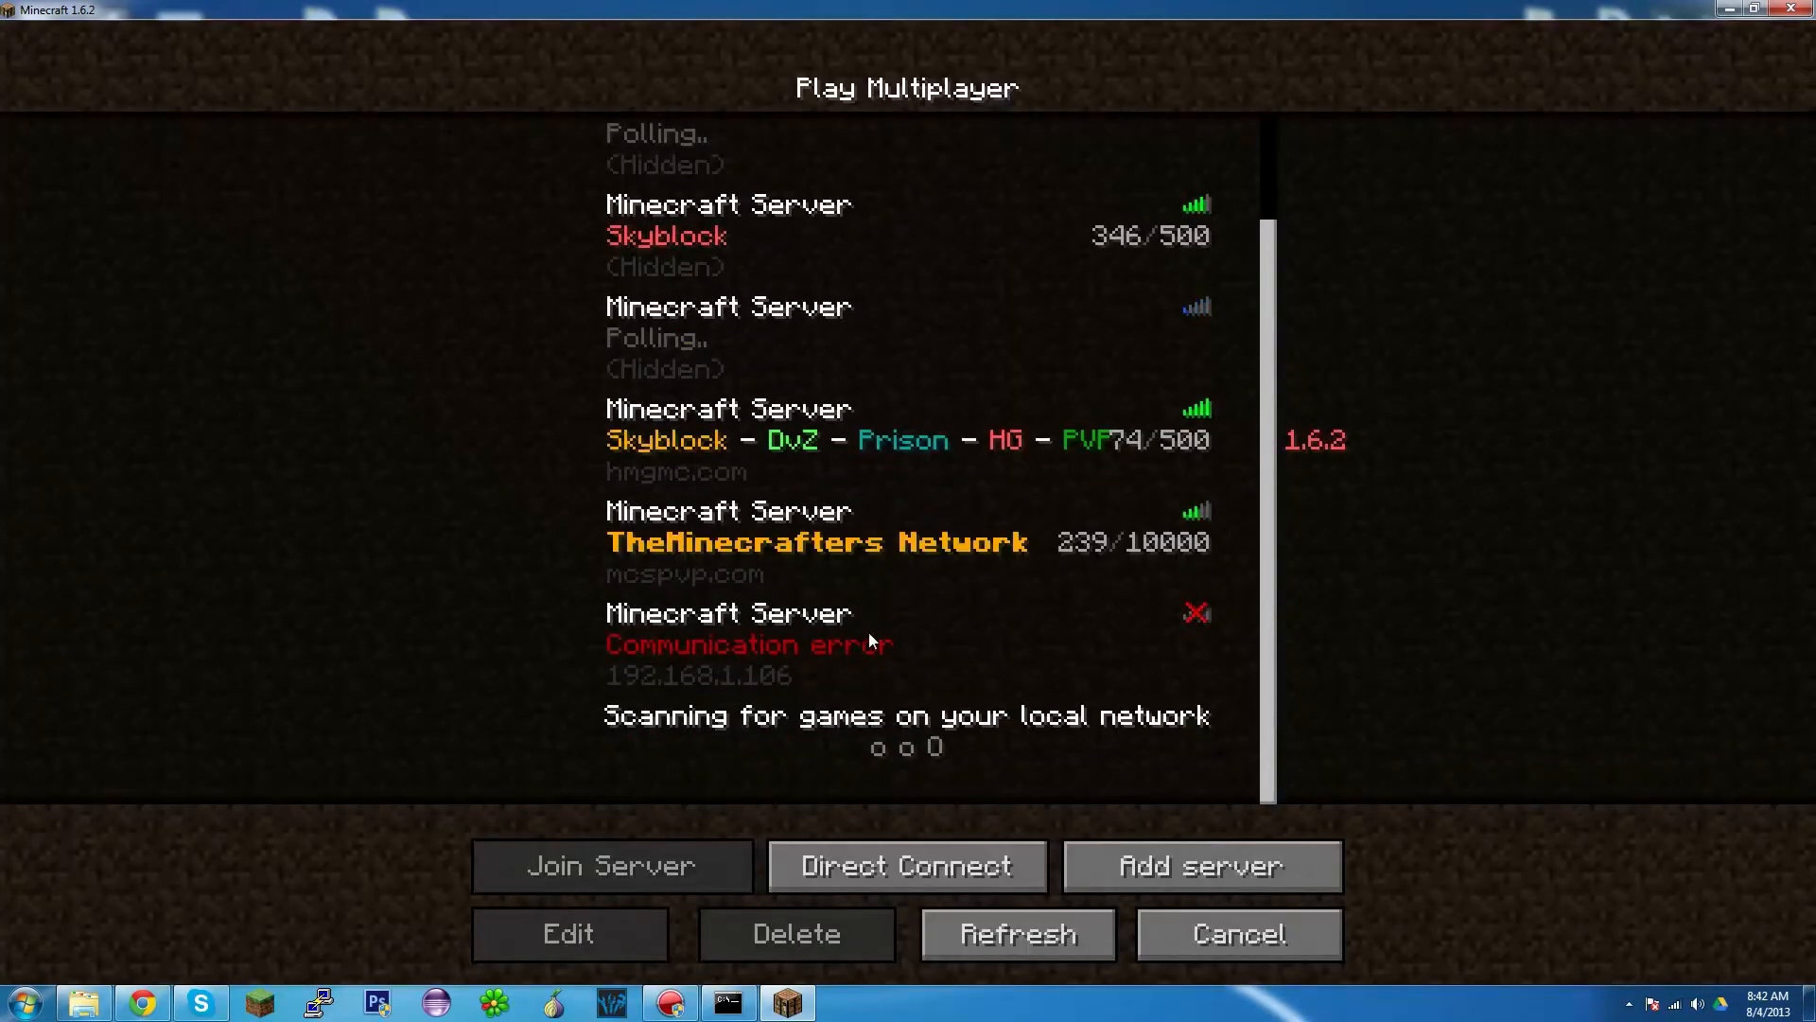
{"action": "left_click", "coordinate": [874, 631]}
{"action": "left_click", "coordinate": [700, 853]}
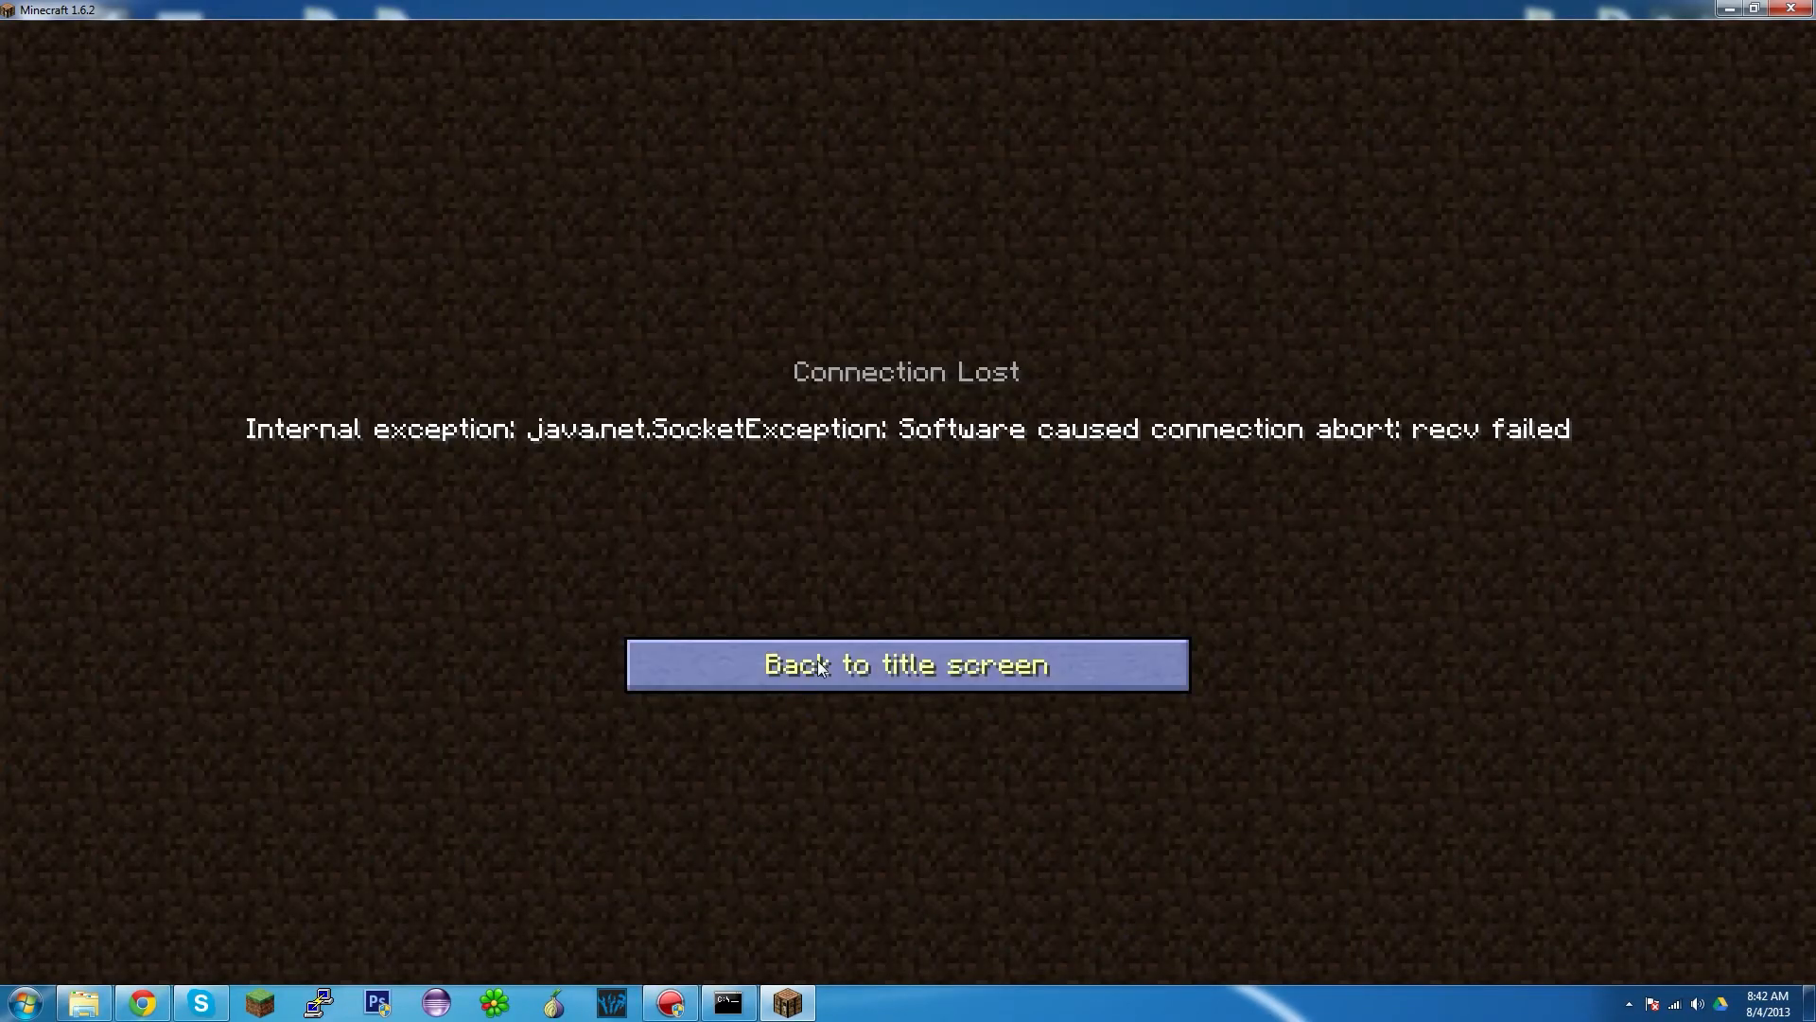
{"action": "left_click", "coordinate": [795, 667]}
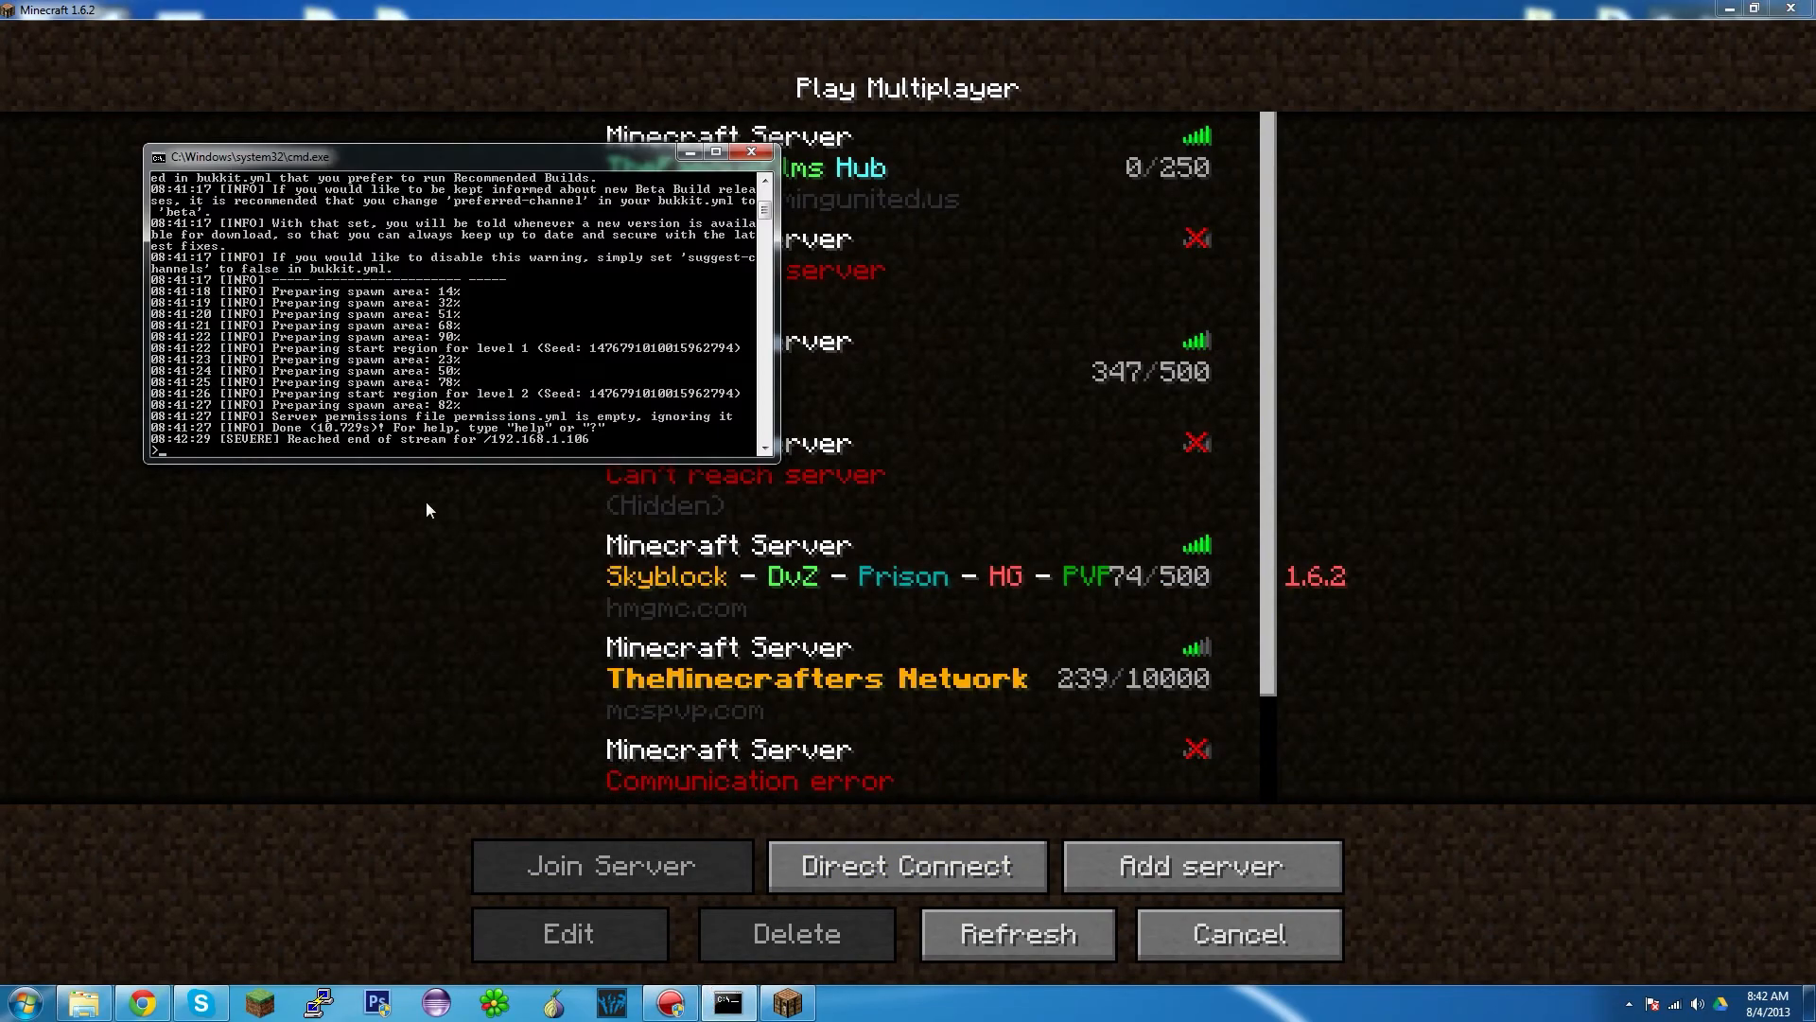
- Return to Minecraft from the server console, refresh the server list, and join the server at 192.168.1.106
{"action": "left_click", "coordinate": [404, 605]}
{"action": "scroll", "coordinate": [688, 747], "scroll_direction": "down", "scroll_amount": 3}
{"action": "left_click", "coordinate": [1041, 942]}
{"action": "scroll", "coordinate": [991, 808], "scroll_direction": "down", "scroll_amount": 4}
{"action": "left_click", "coordinate": [859, 687]}
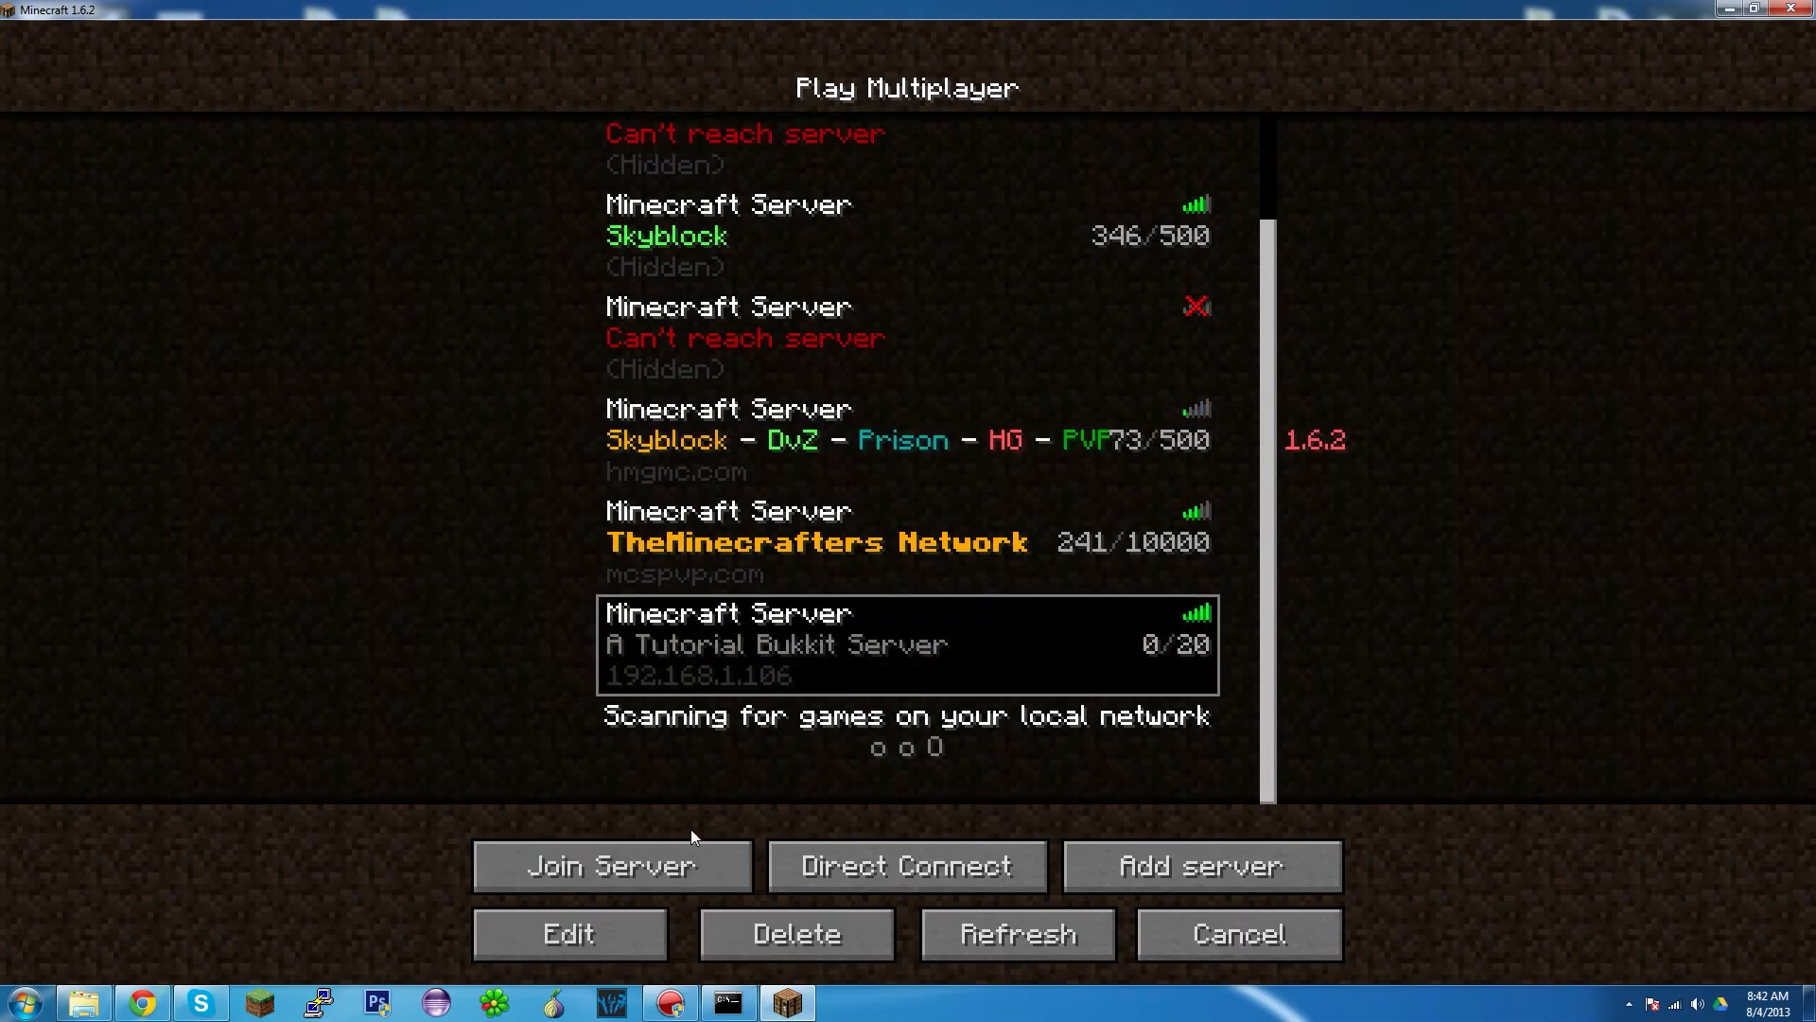
{"action": "left_click", "coordinate": [673, 857]}
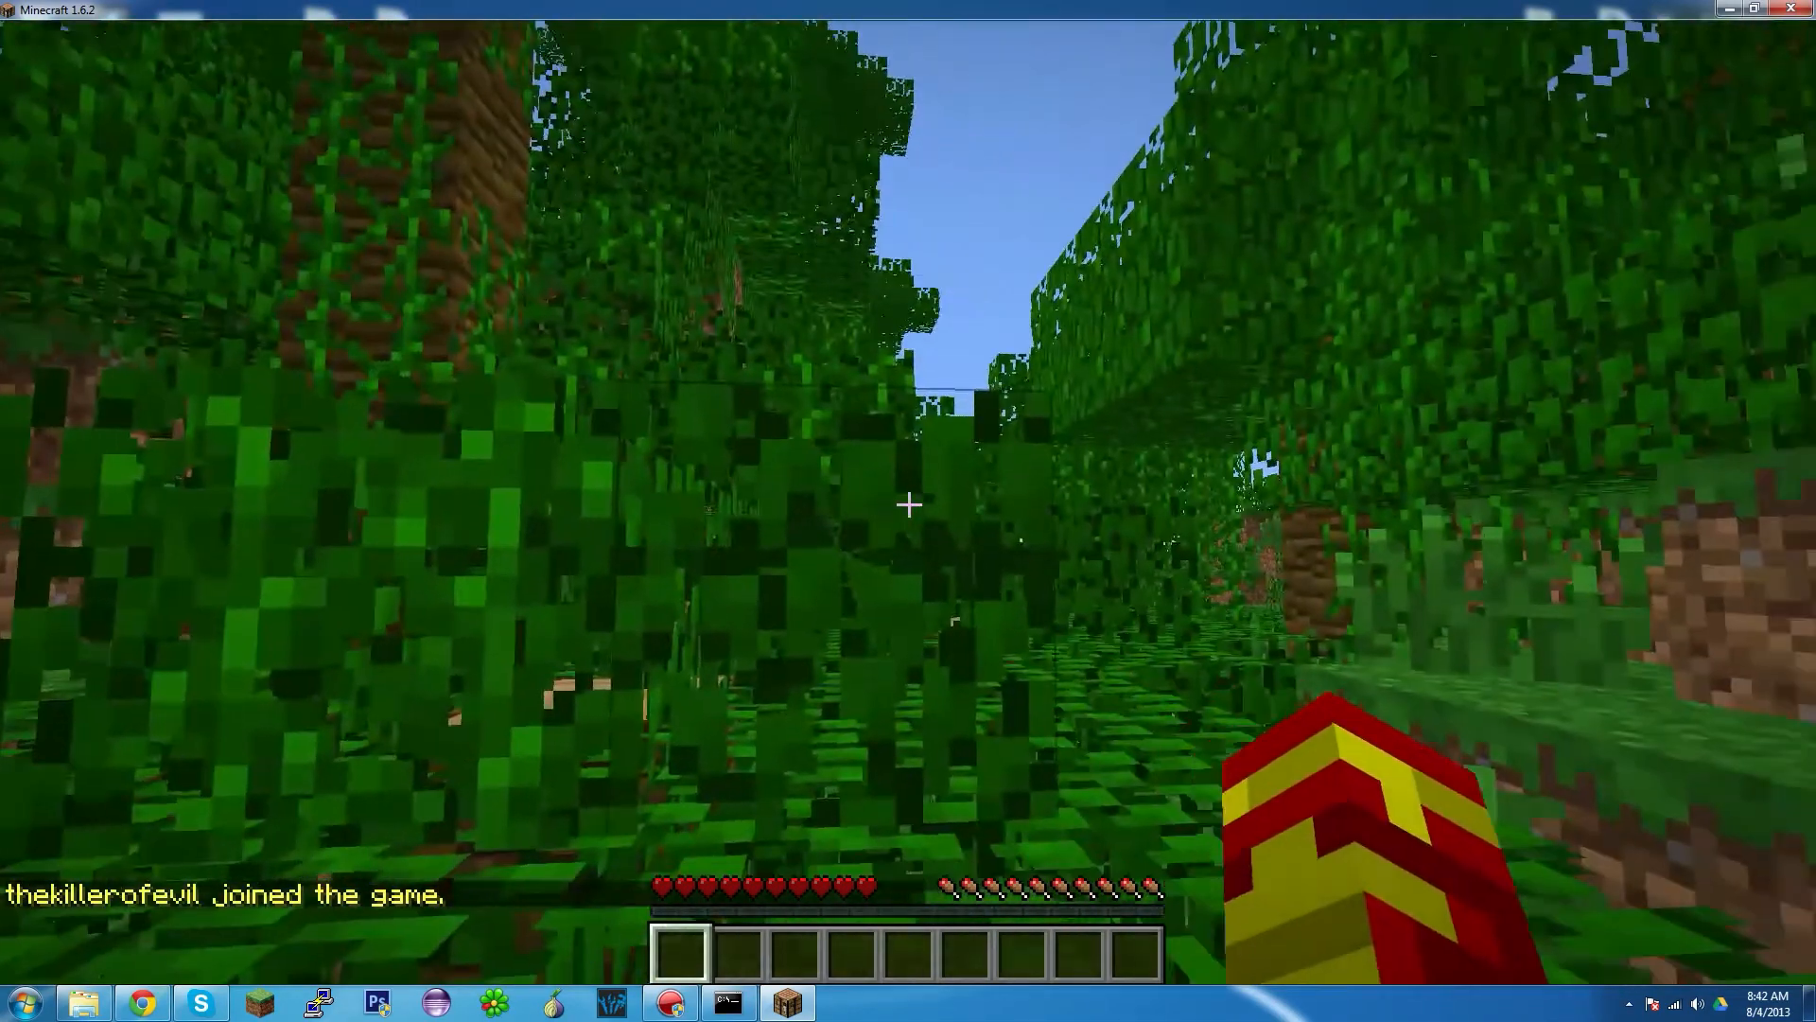
- Walk around the jungle spawn and query the server version with the /ver chat command
{"action": "key", "text": "w"}
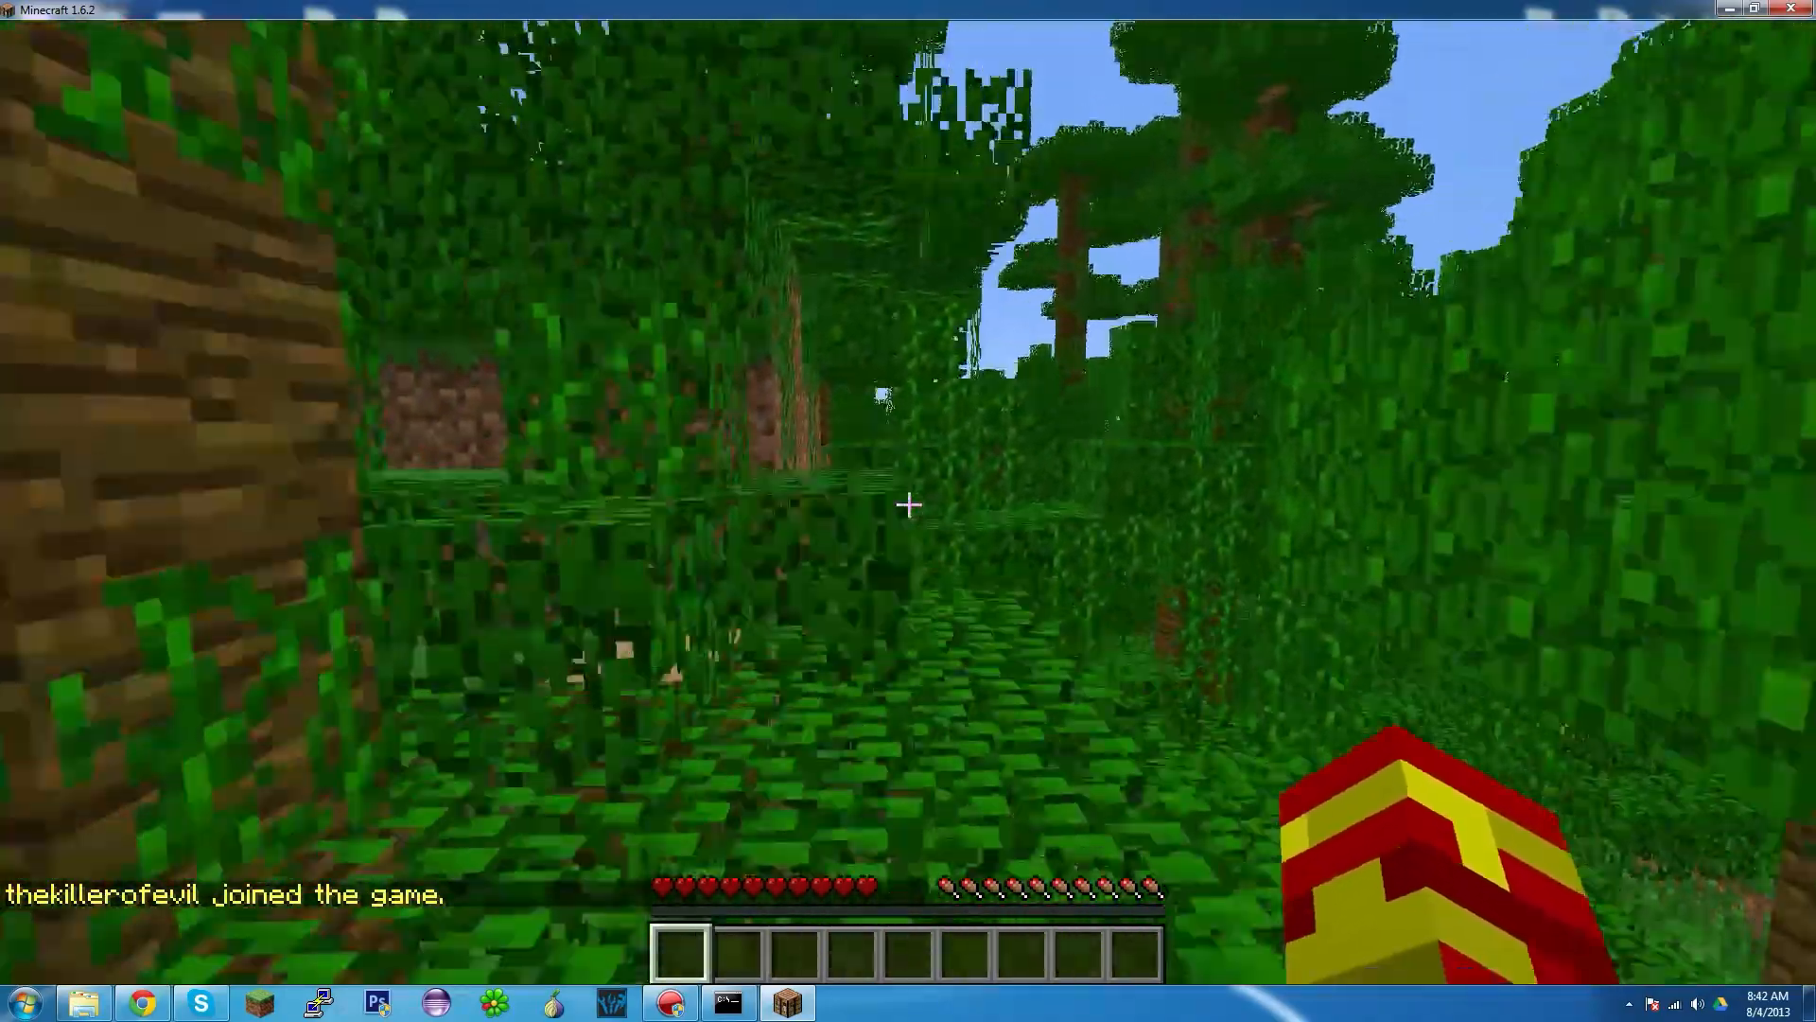
{"action": "key", "text": "slash"}
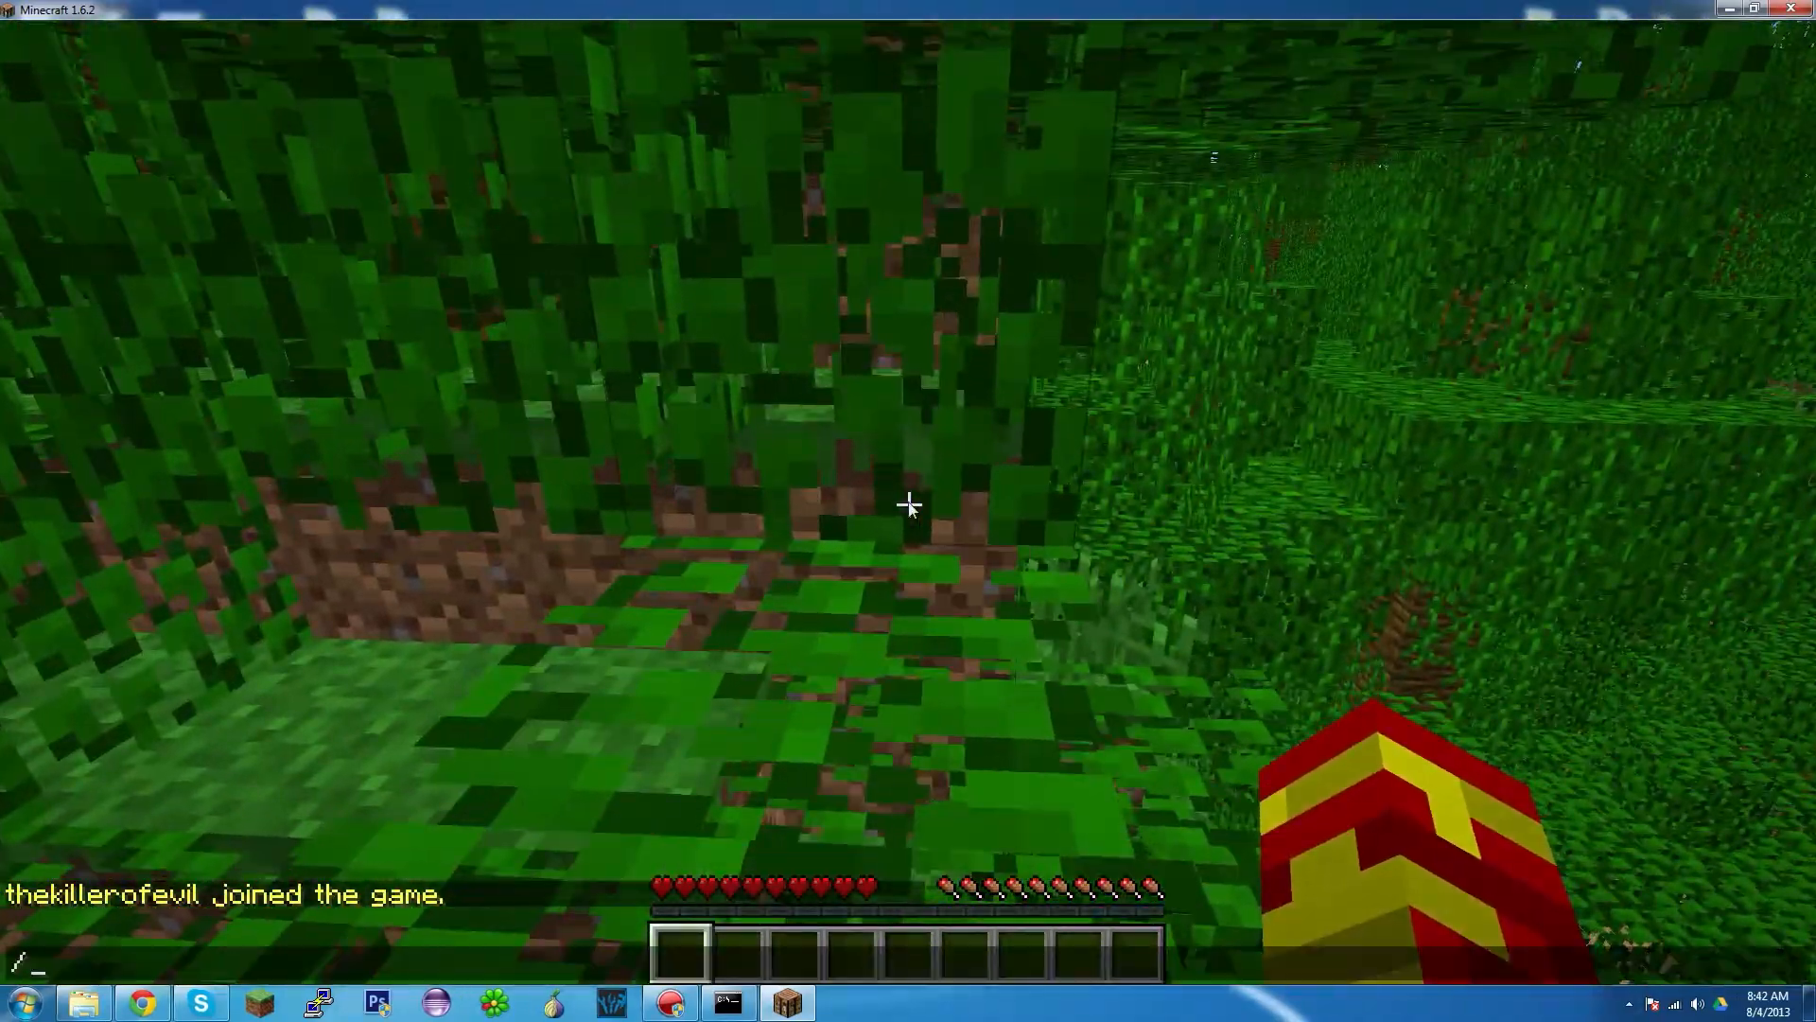
{"action": "key", "text": "t"}
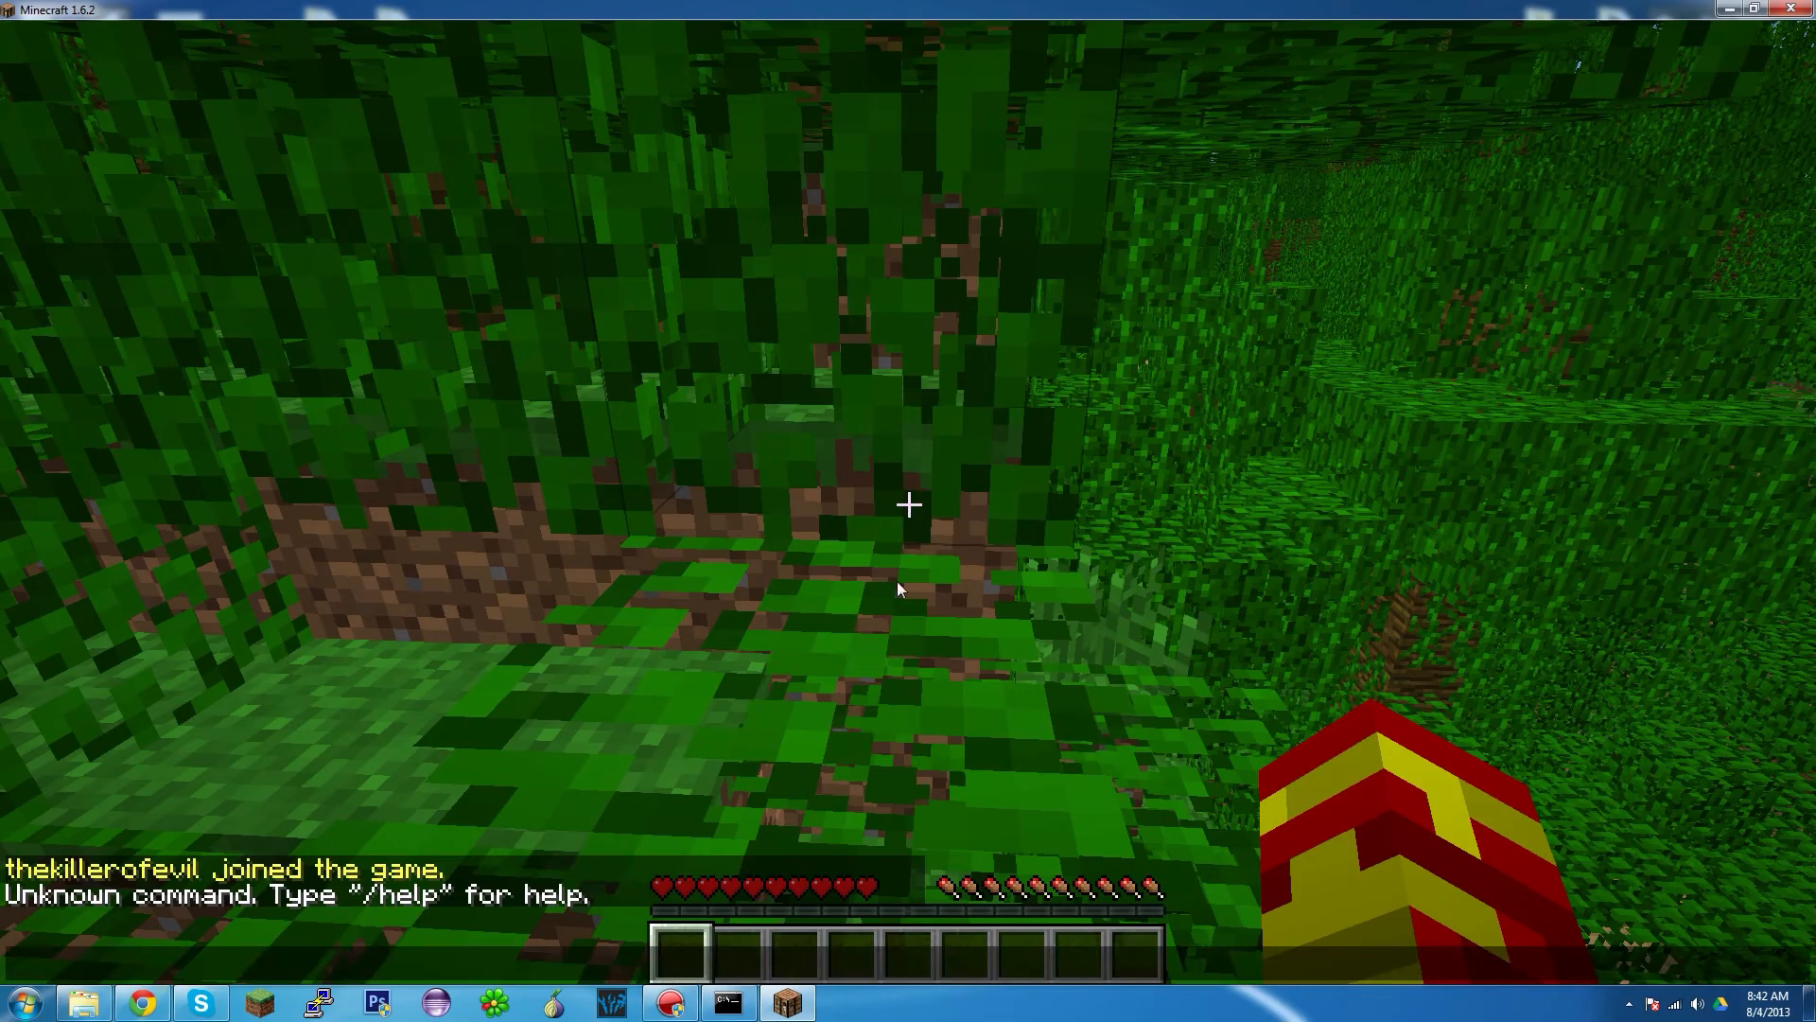
{"action": "key", "text": "Escape"}
{"action": "key", "text": "w"}
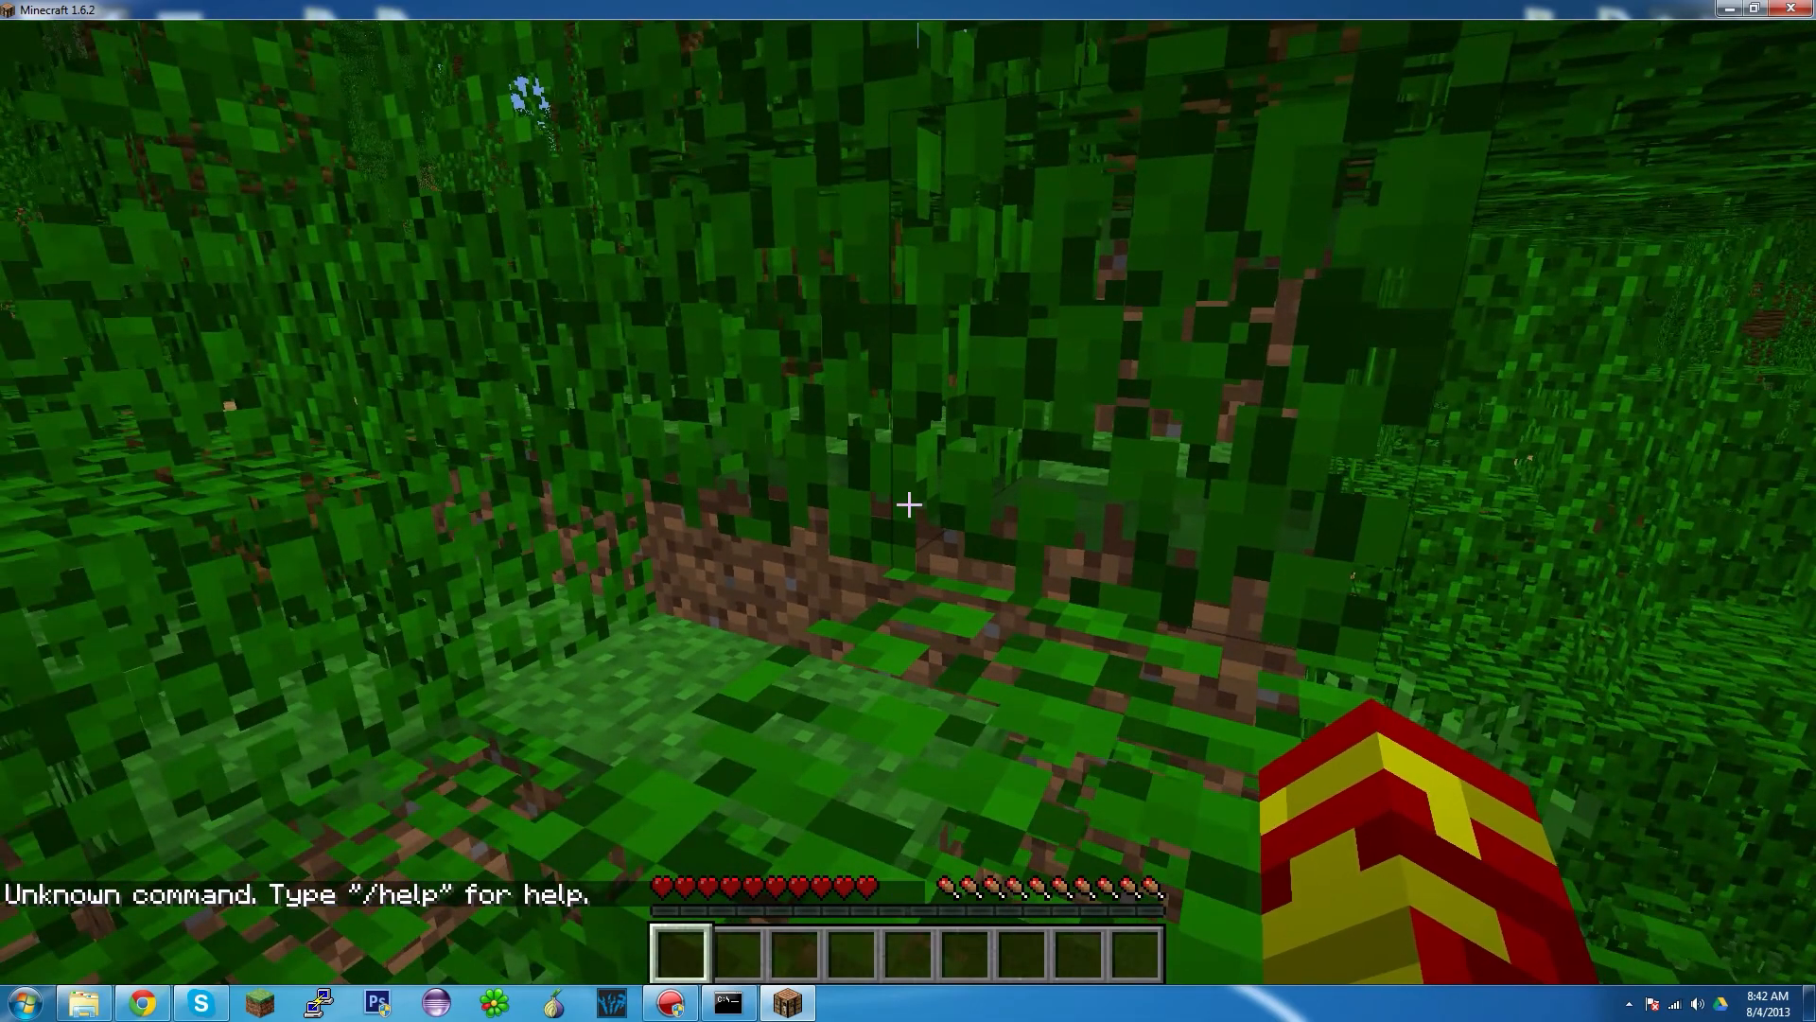
{"action": "type", "text": "/ve"}
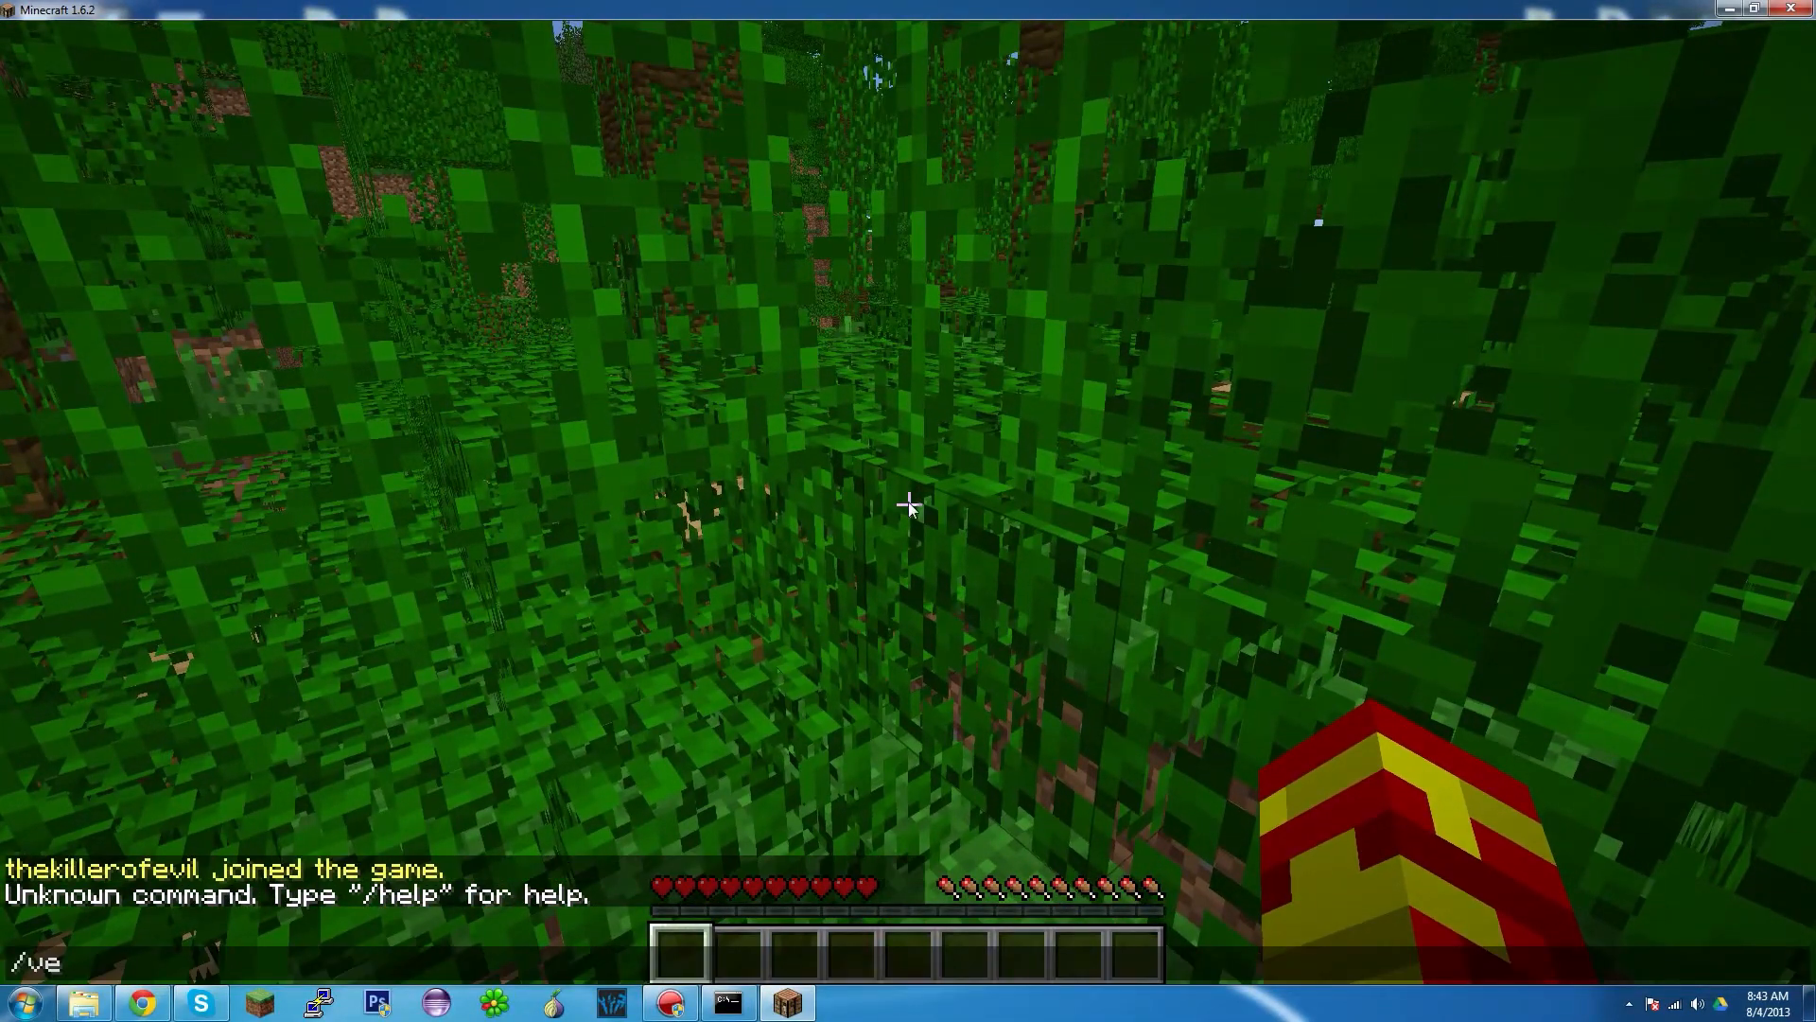
{"action": "type", "text": "r"}
{"action": "key", "text": "Return"}
- Try game mode 0 through a chat command, and reissue the command with 1 to set creative mode
{"action": "key", "text": "w"}
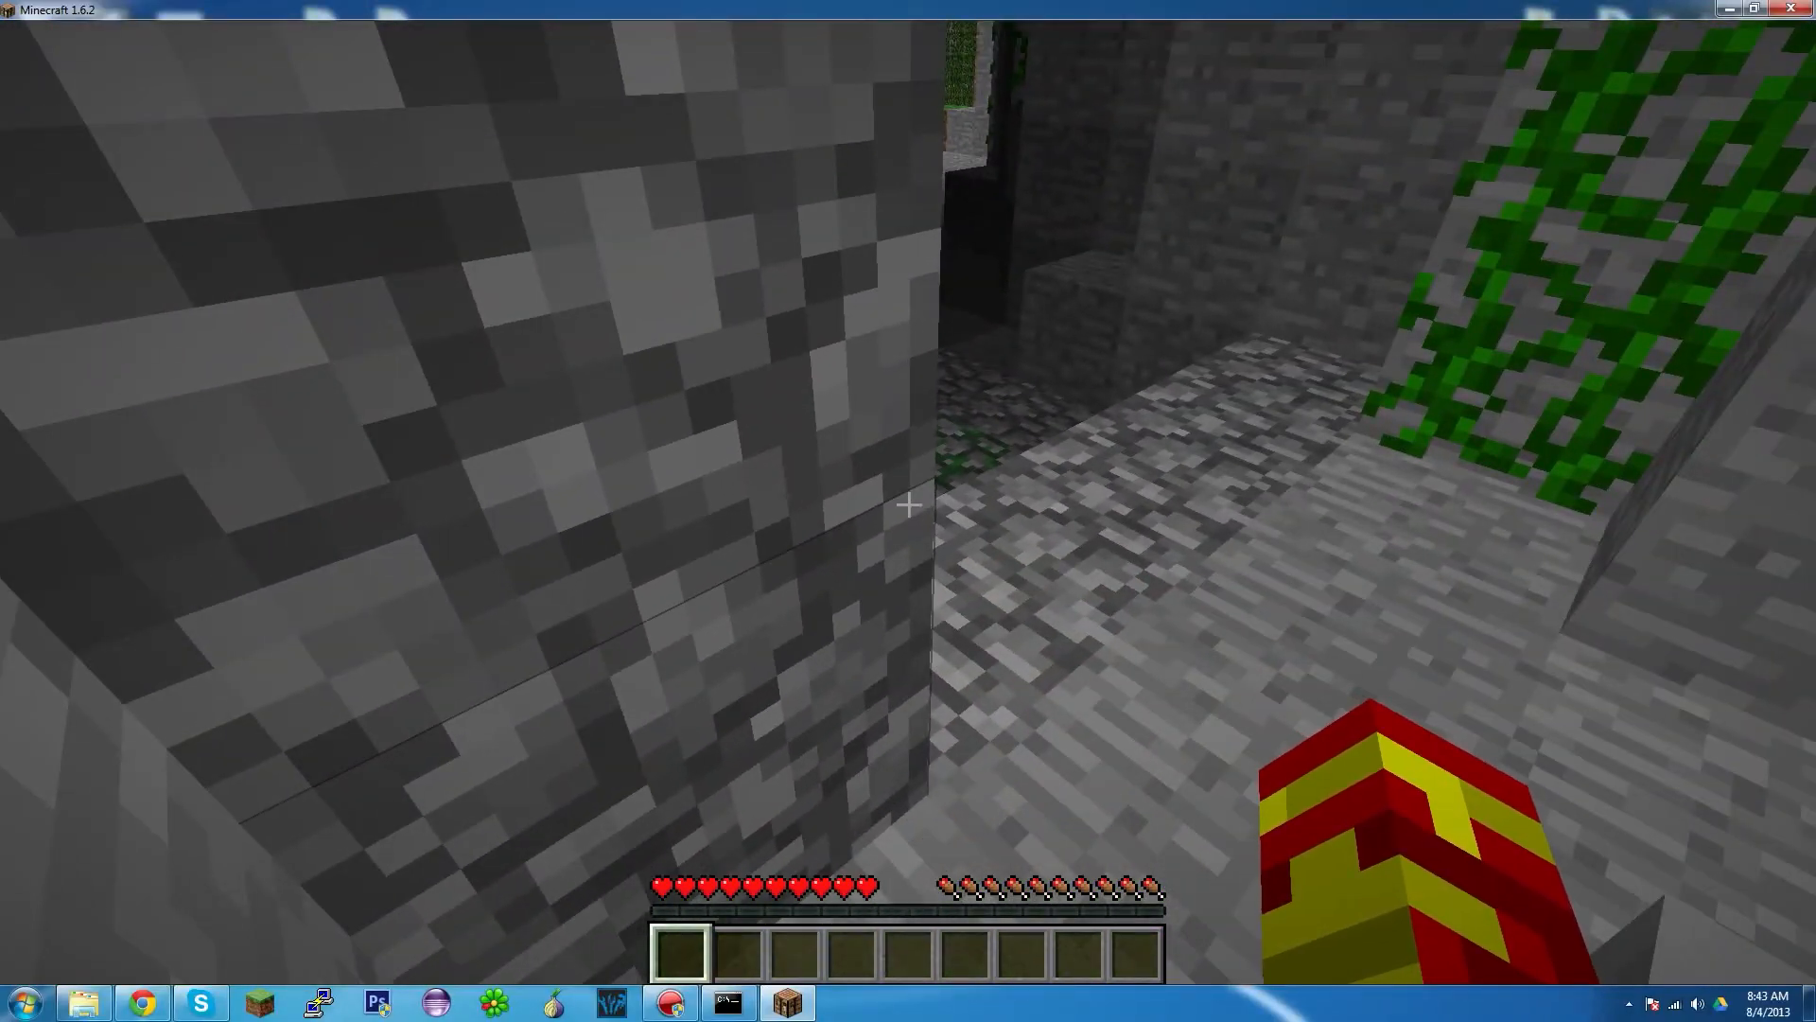
{"action": "type", "text": "de 0"}
{"action": "key", "text": "Return"}
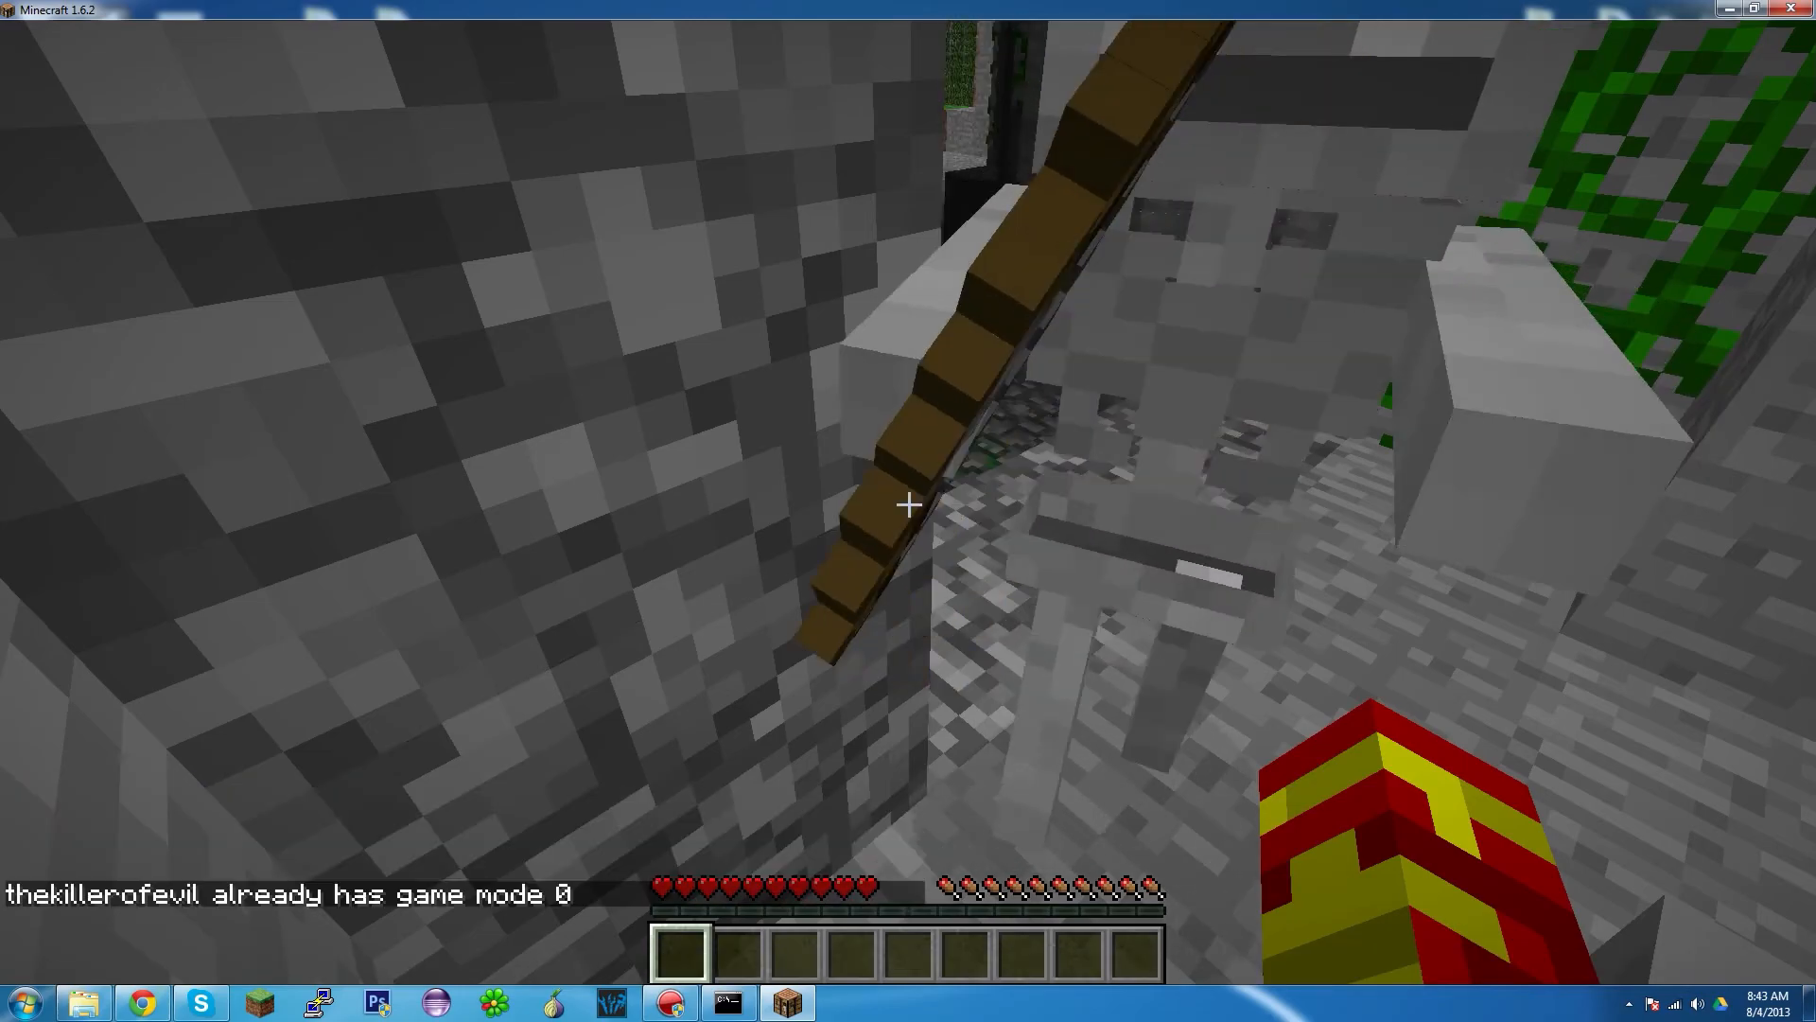
{"action": "key", "text": "t"}
{"action": "key", "text": "Up"}
{"action": "key", "text": "BackSpace"}
{"action": "type", "text": "1"}
{"action": "key", "text": "Return"}
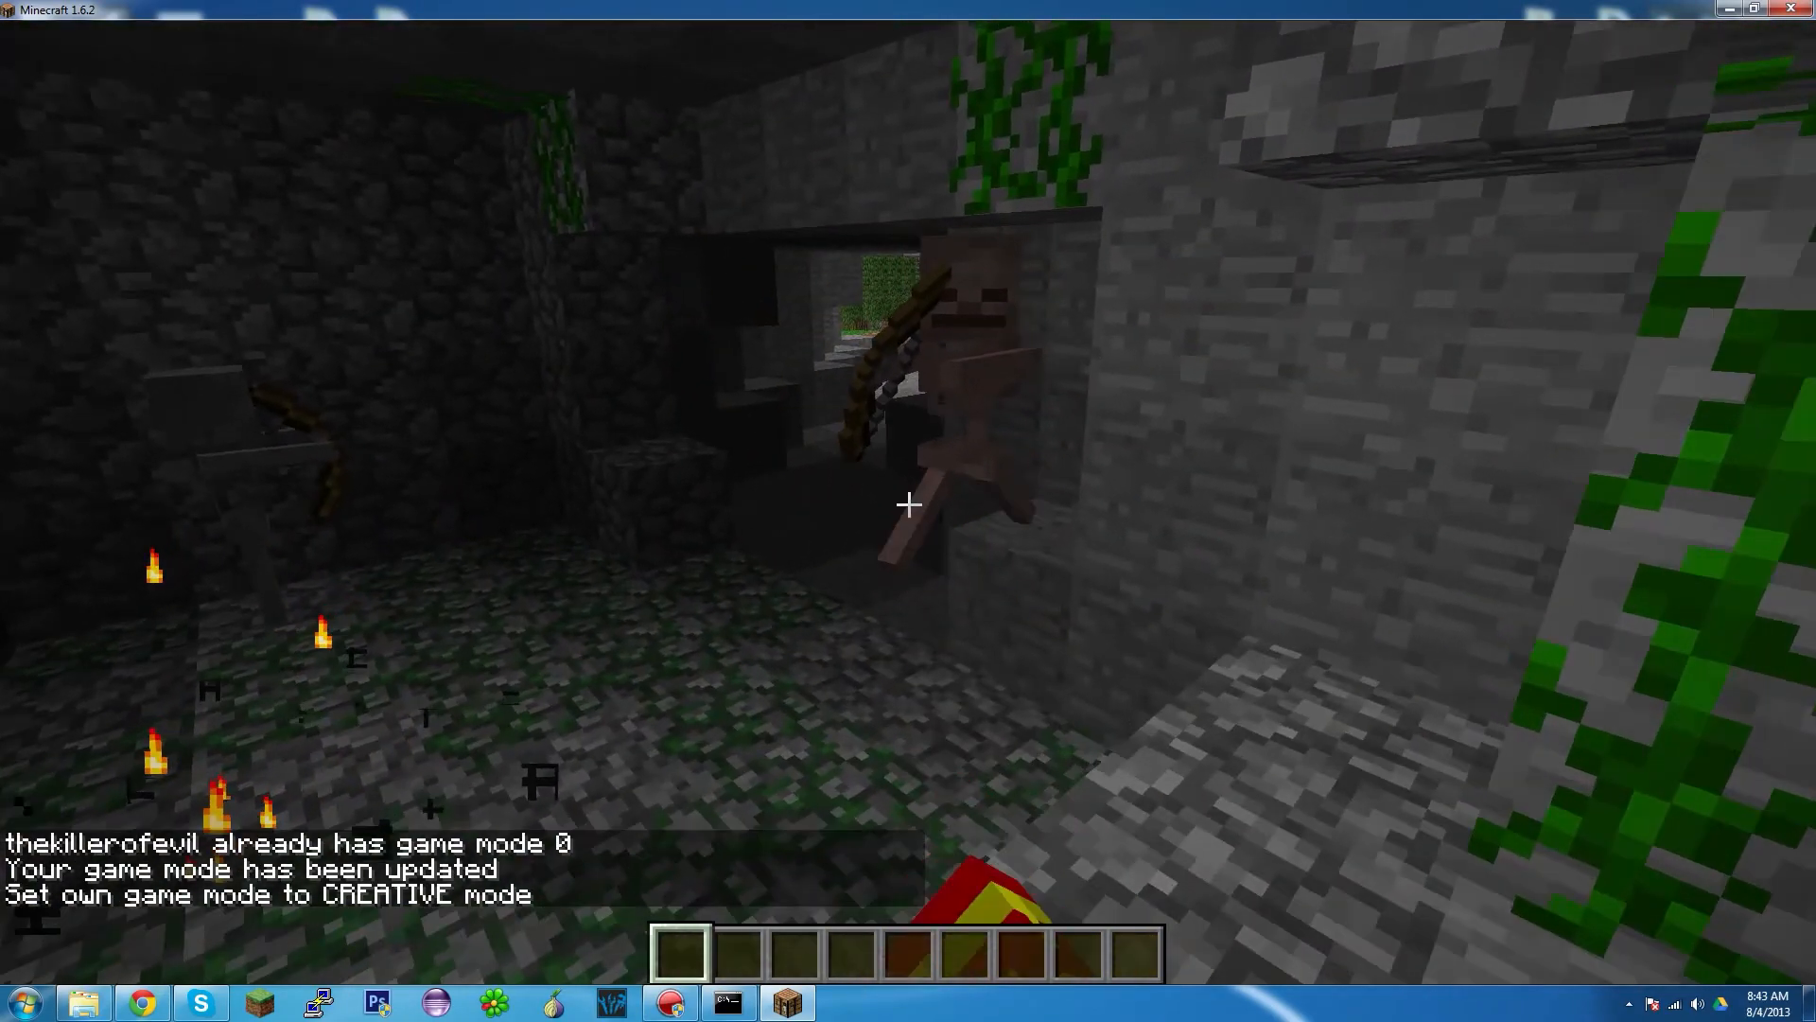
- Move through the cave into the cobblestone dungeon and strike at the skeletons to test the server in creative mode
{"action": "left_click", "coordinate": [908, 504]}
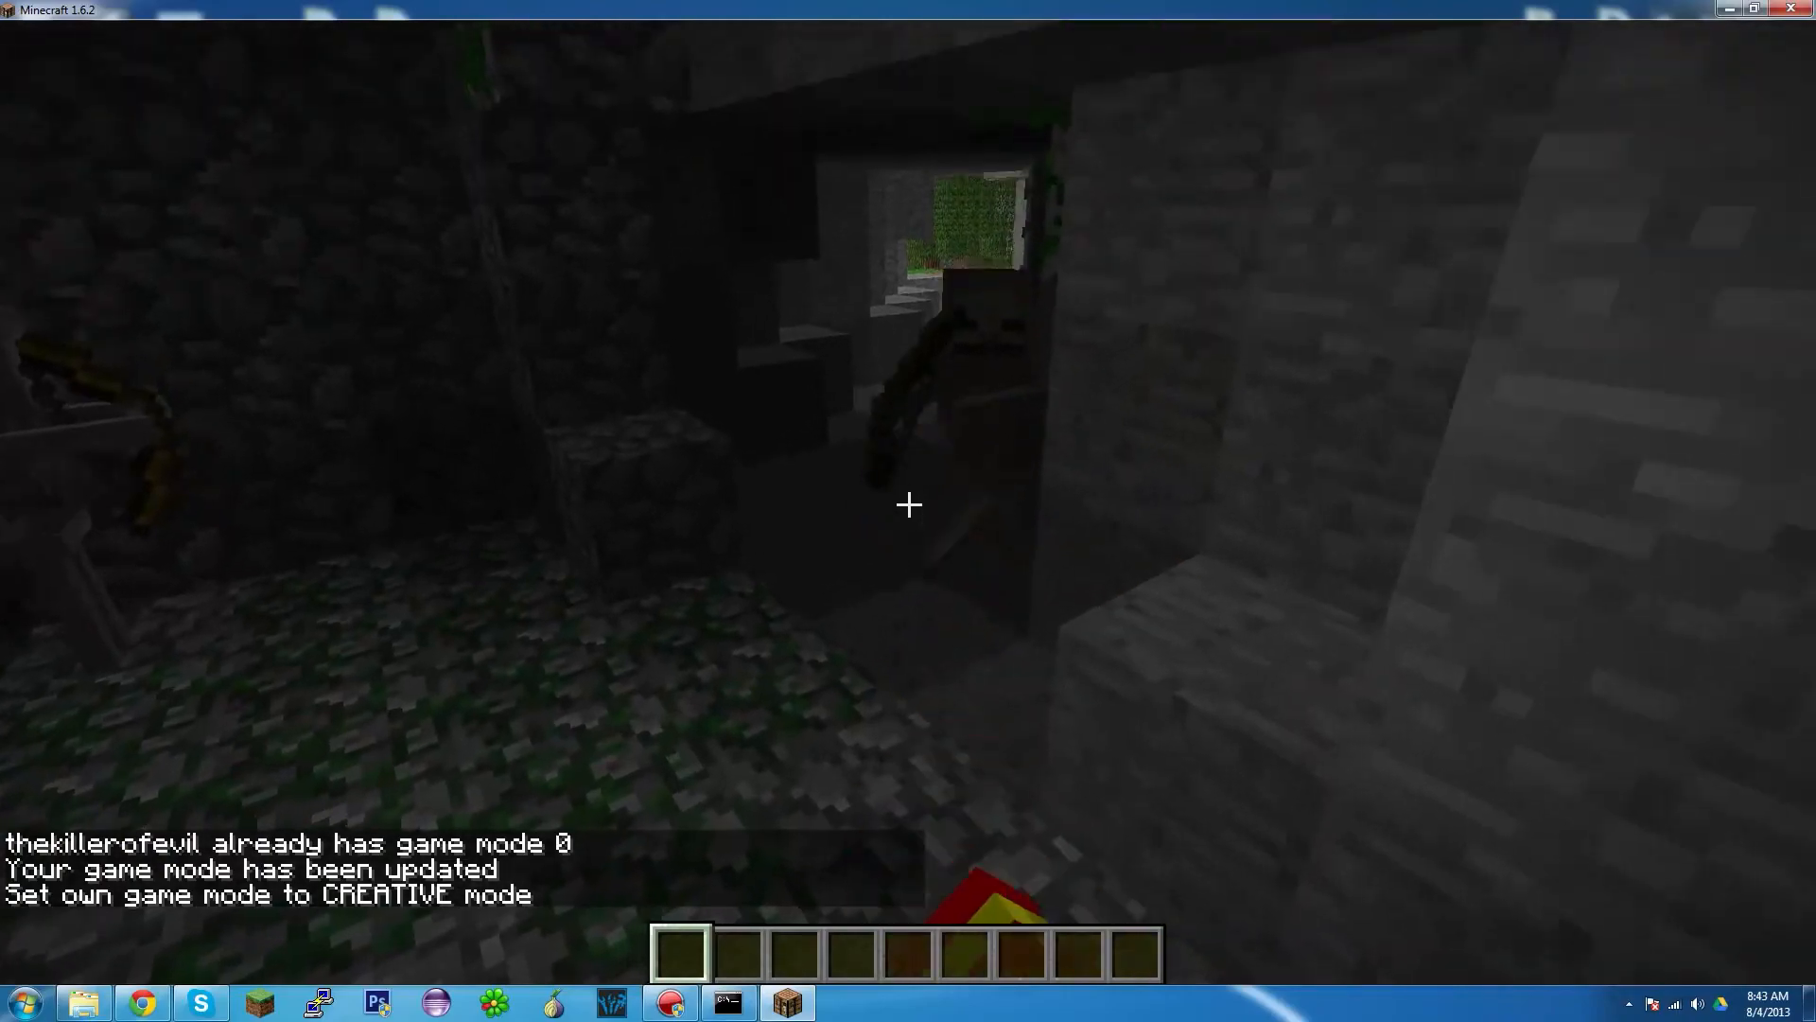
{"action": "key", "text": "w"}
{"action": "left_click", "coordinate": [908, 504]}
{"action": "key", "text": "w"}
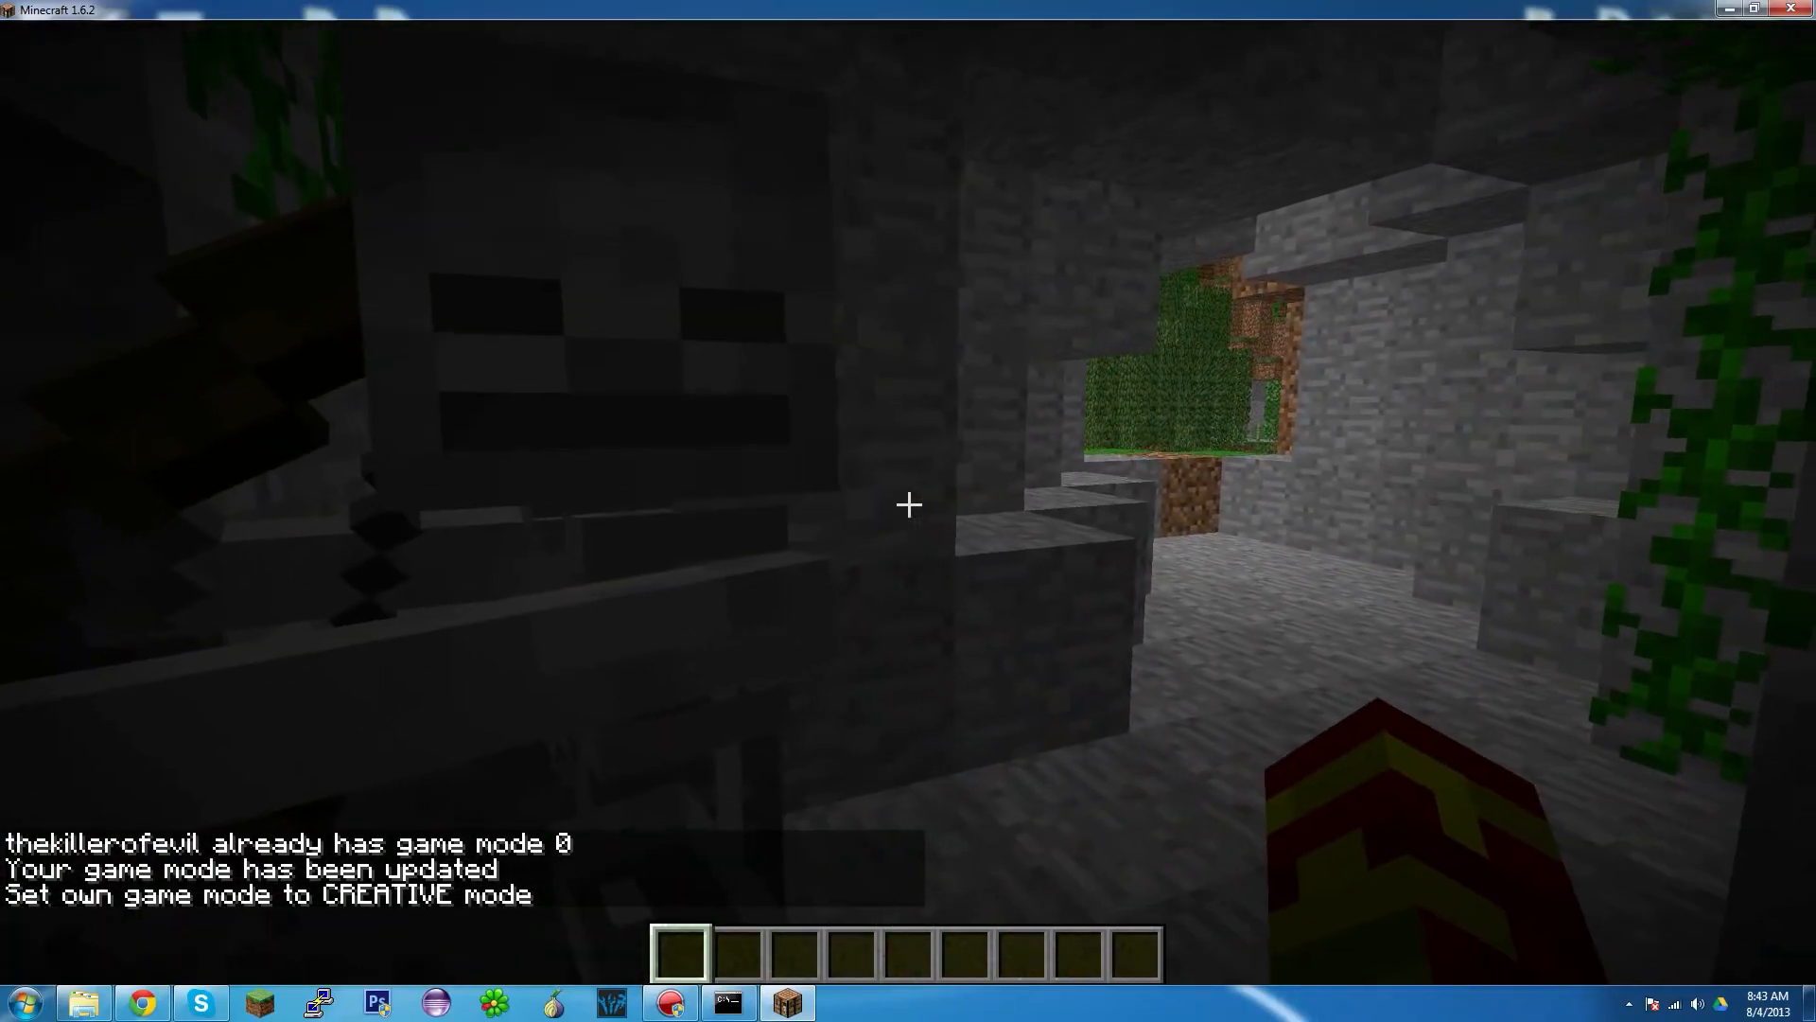
{"action": "key", "text": "s"}
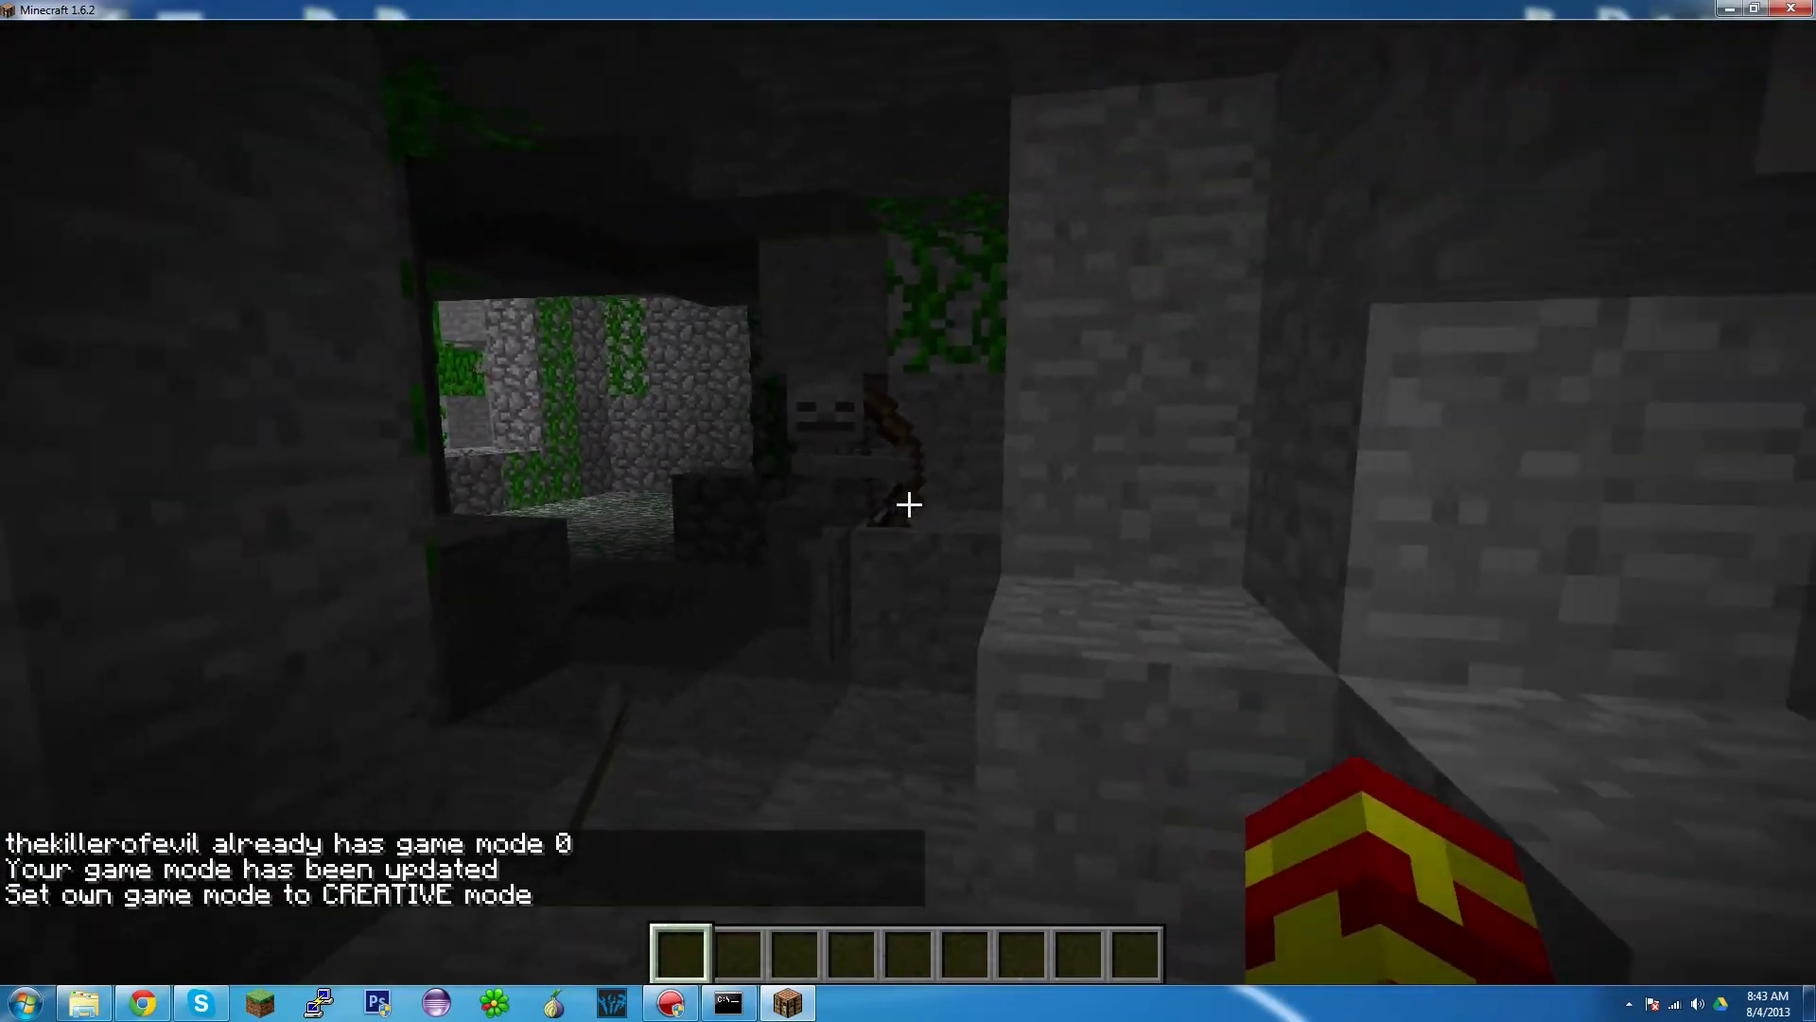
{"action": "key", "text": "w"}
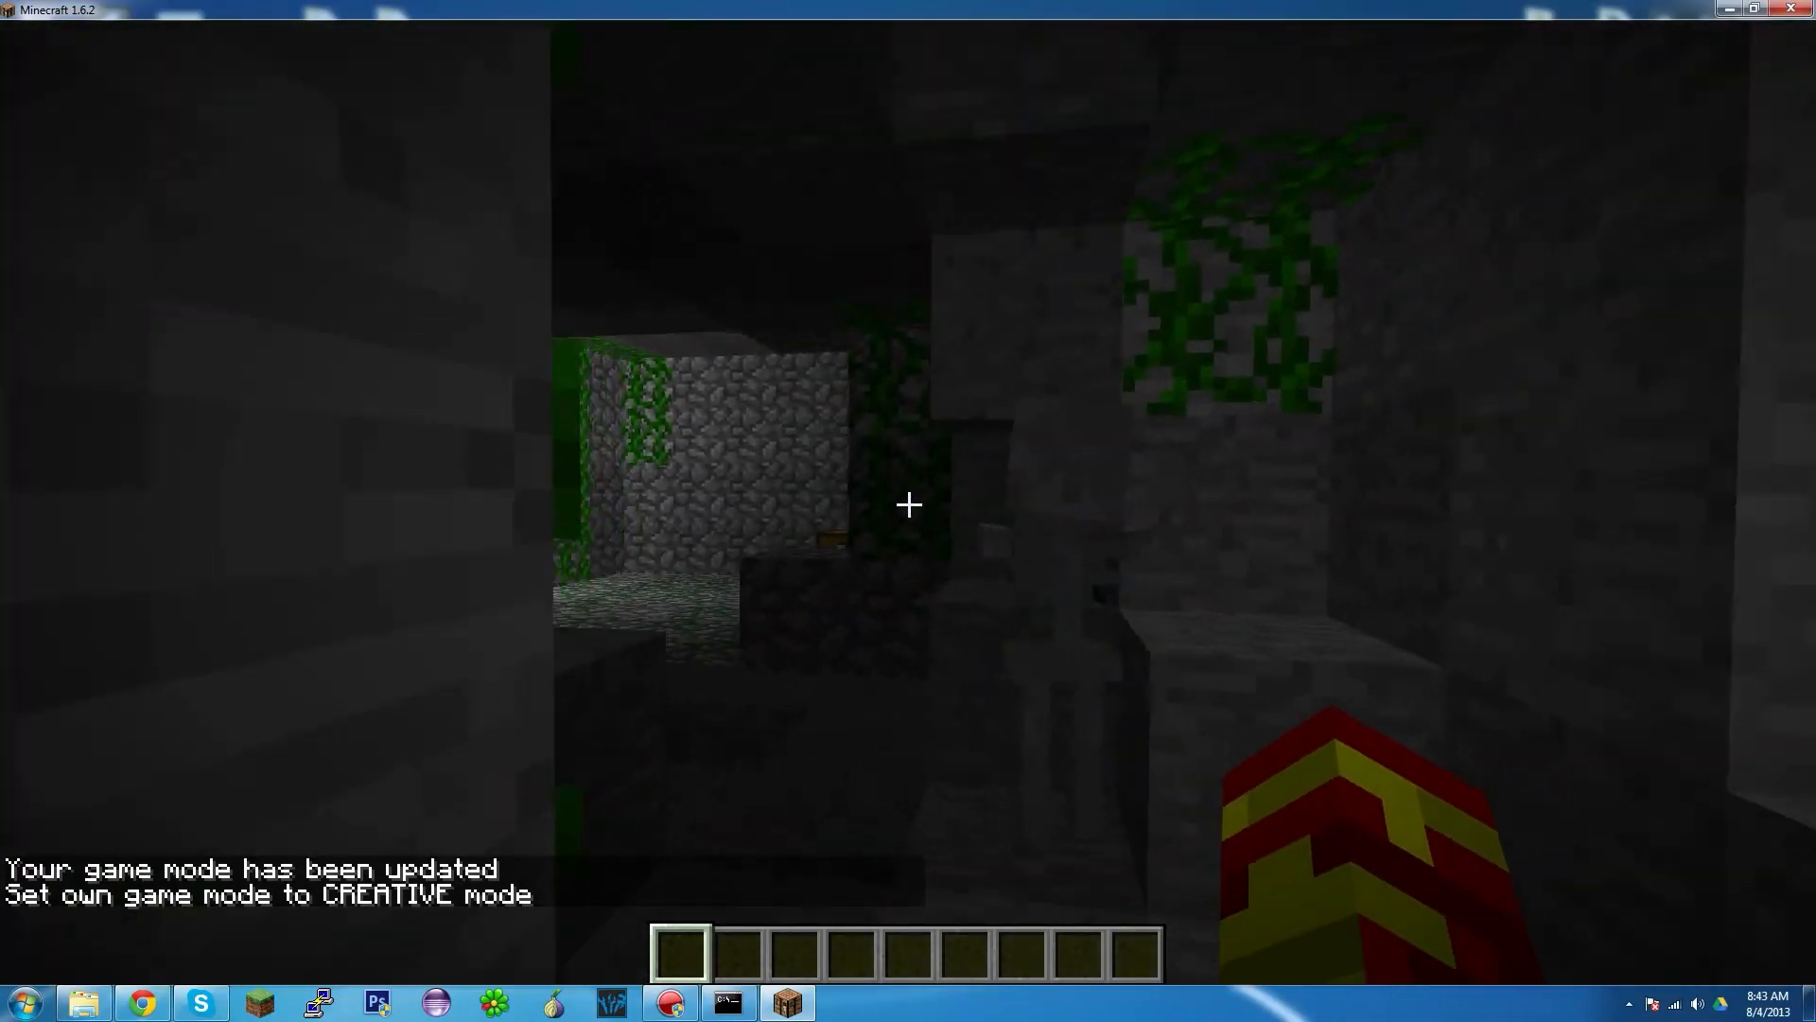
{"action": "key", "text": "w"}
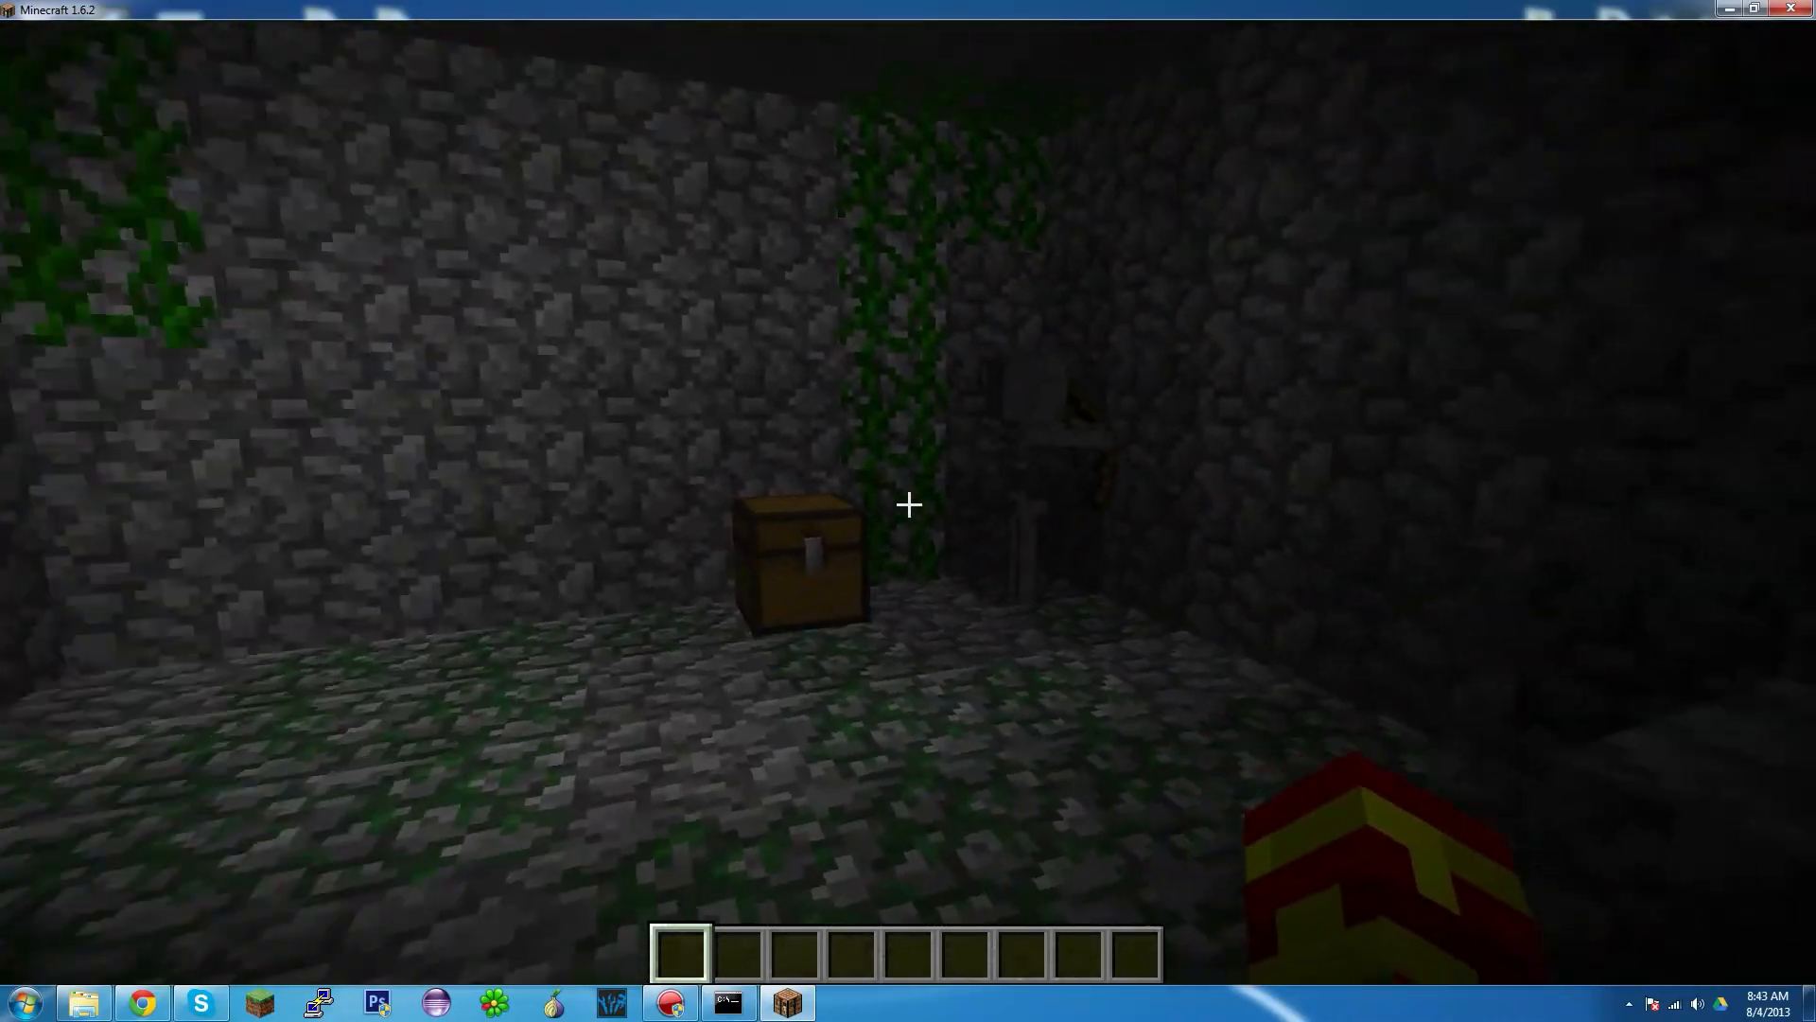
{"action": "key", "text": "w"}
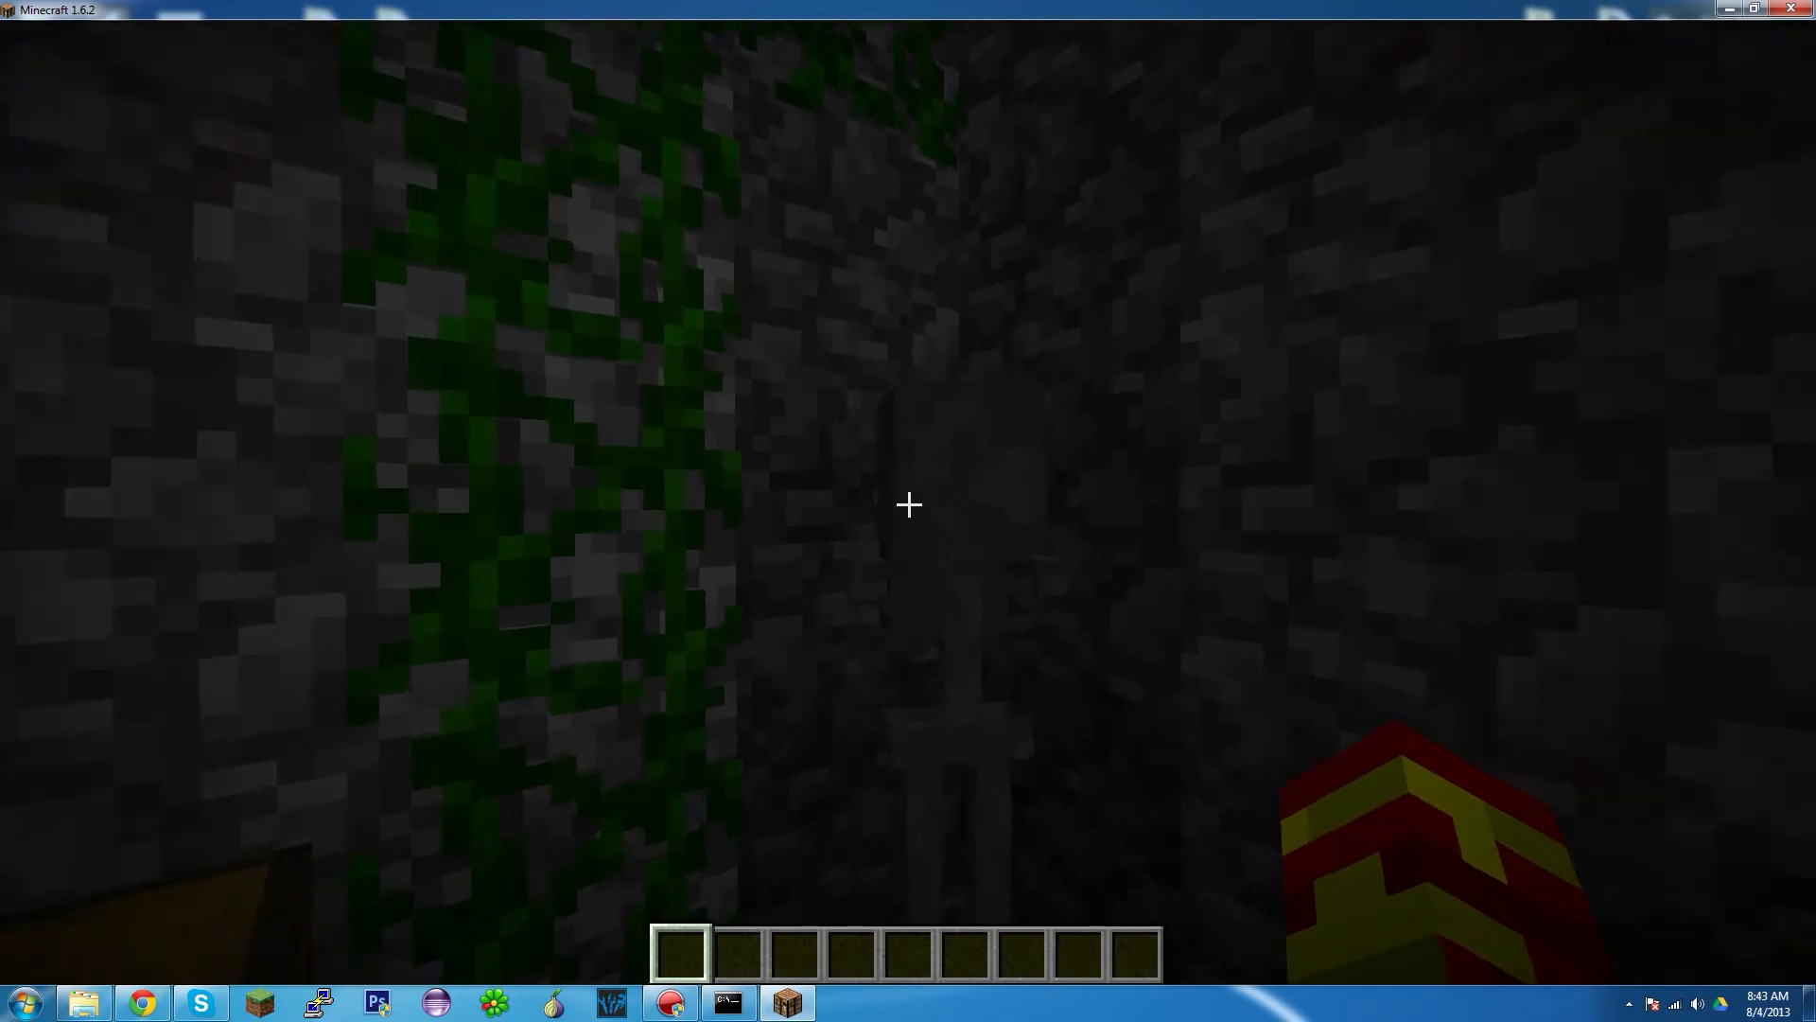
- Back away from the dungeon corner and attack the skeleton standing on the cobblestone ledge near the cave entrance
{"action": "key", "text": "s"}
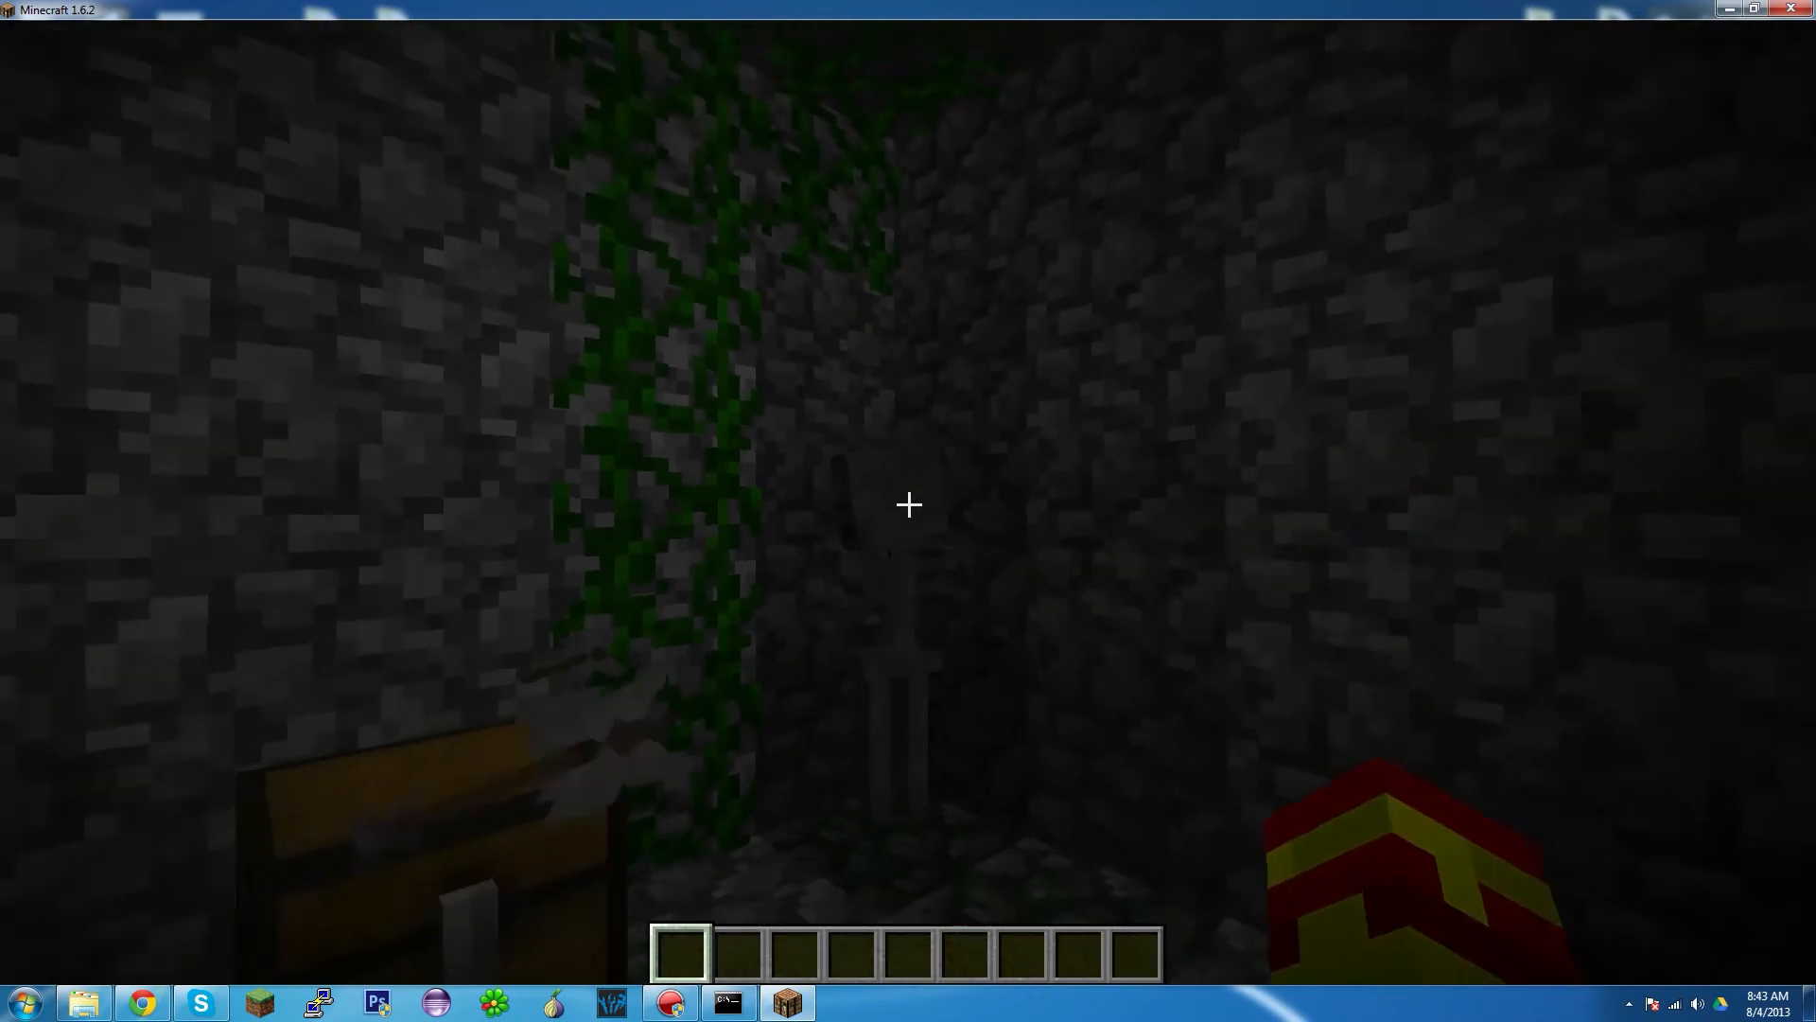
{"action": "key", "text": "w"}
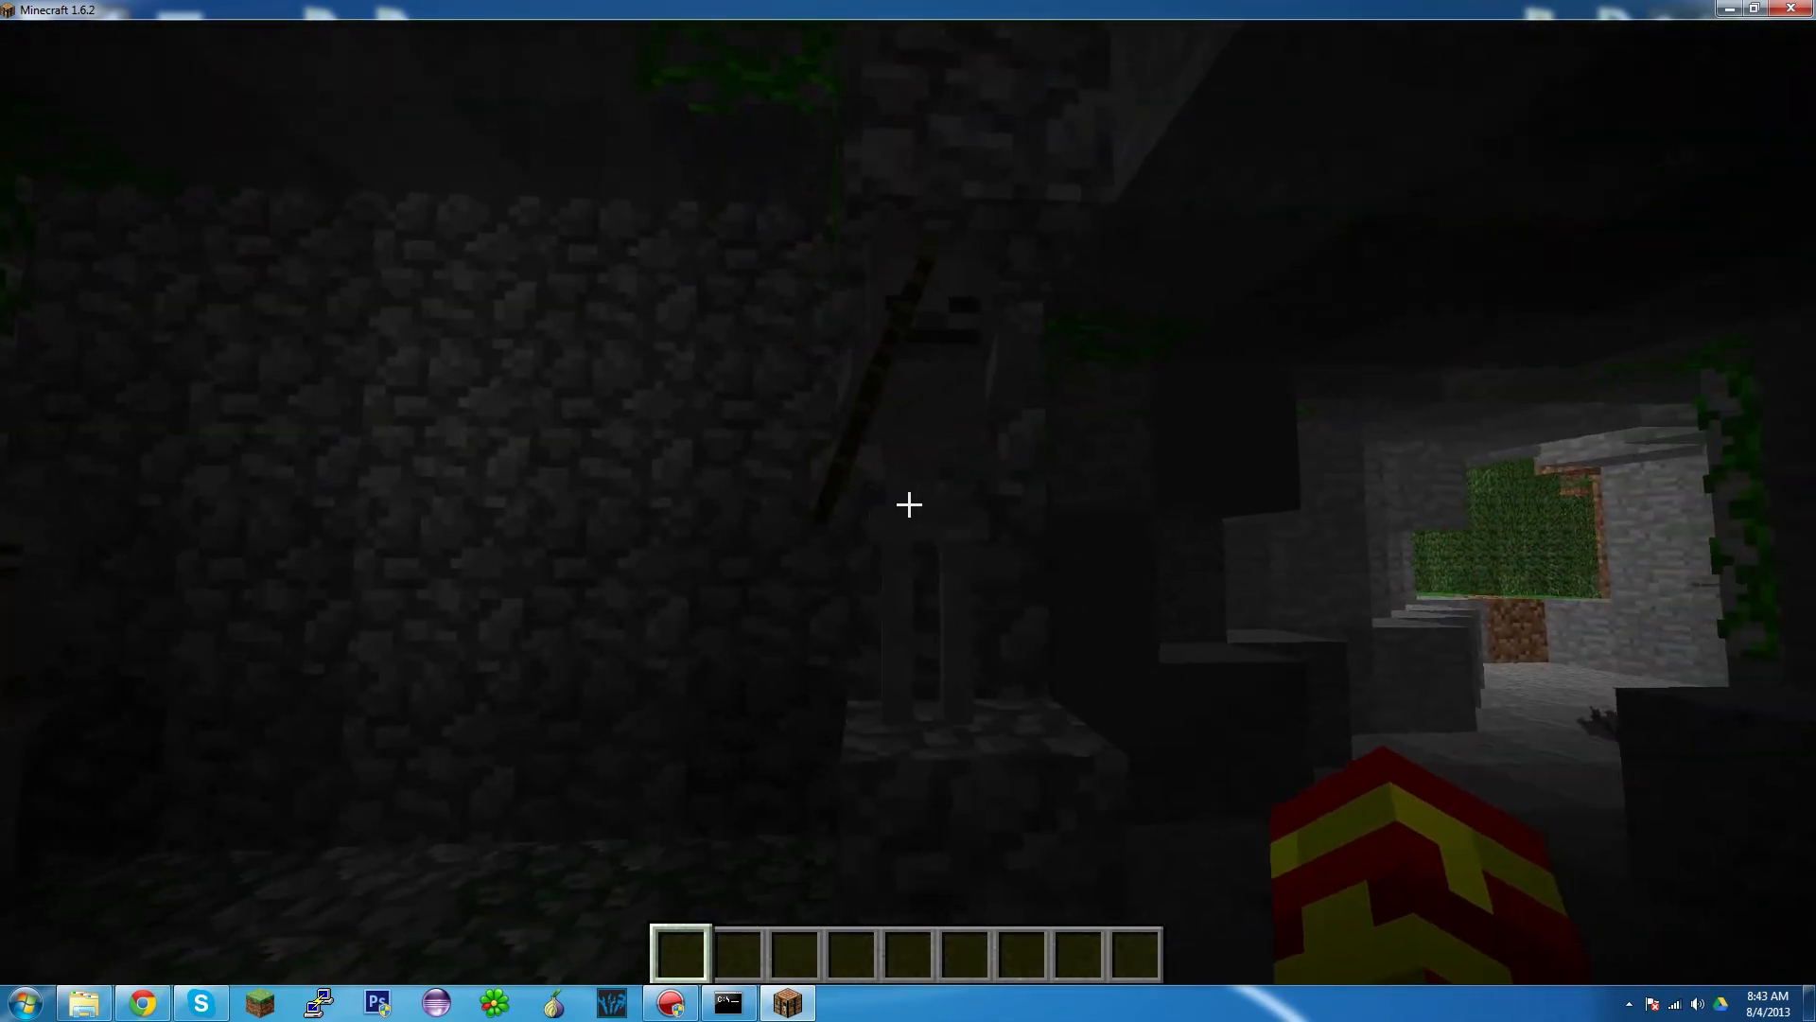
{"action": "left_click", "coordinate": [908, 504]}
{"action": "key", "text": "s"}
{"action": "left_click", "coordinate": [908, 504]}
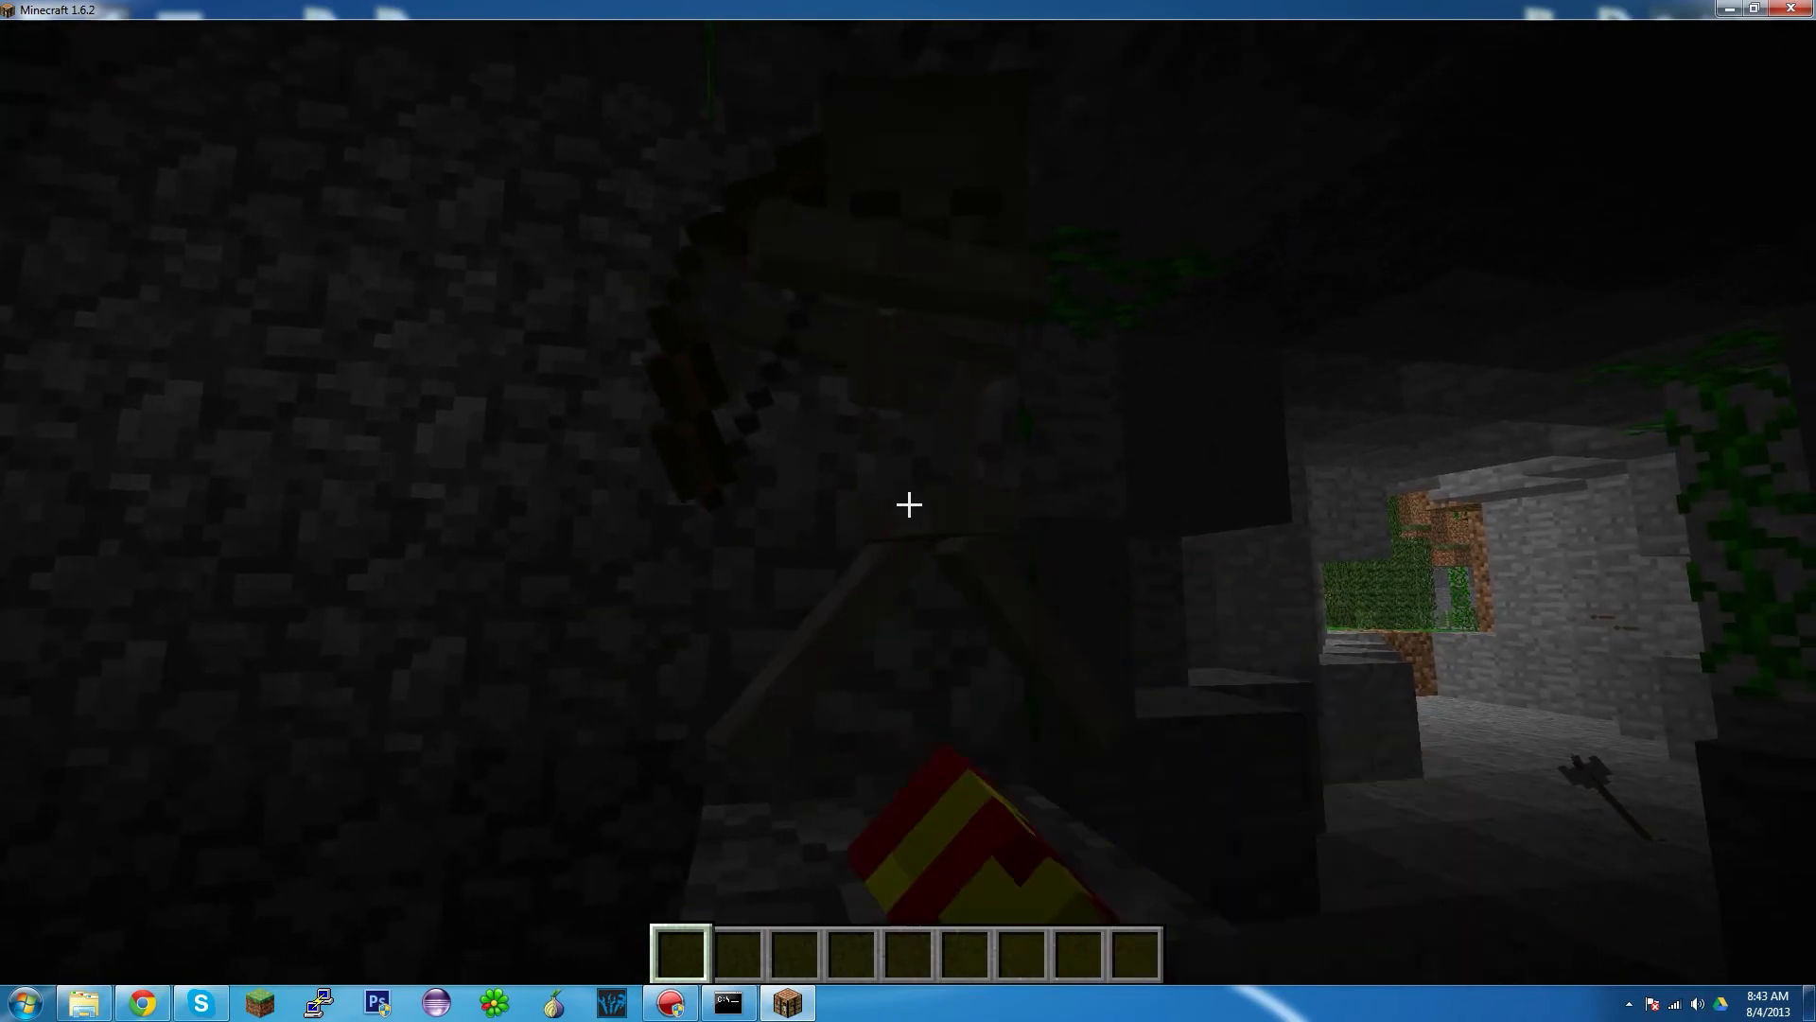
{"action": "left_click", "coordinate": [908, 504]}
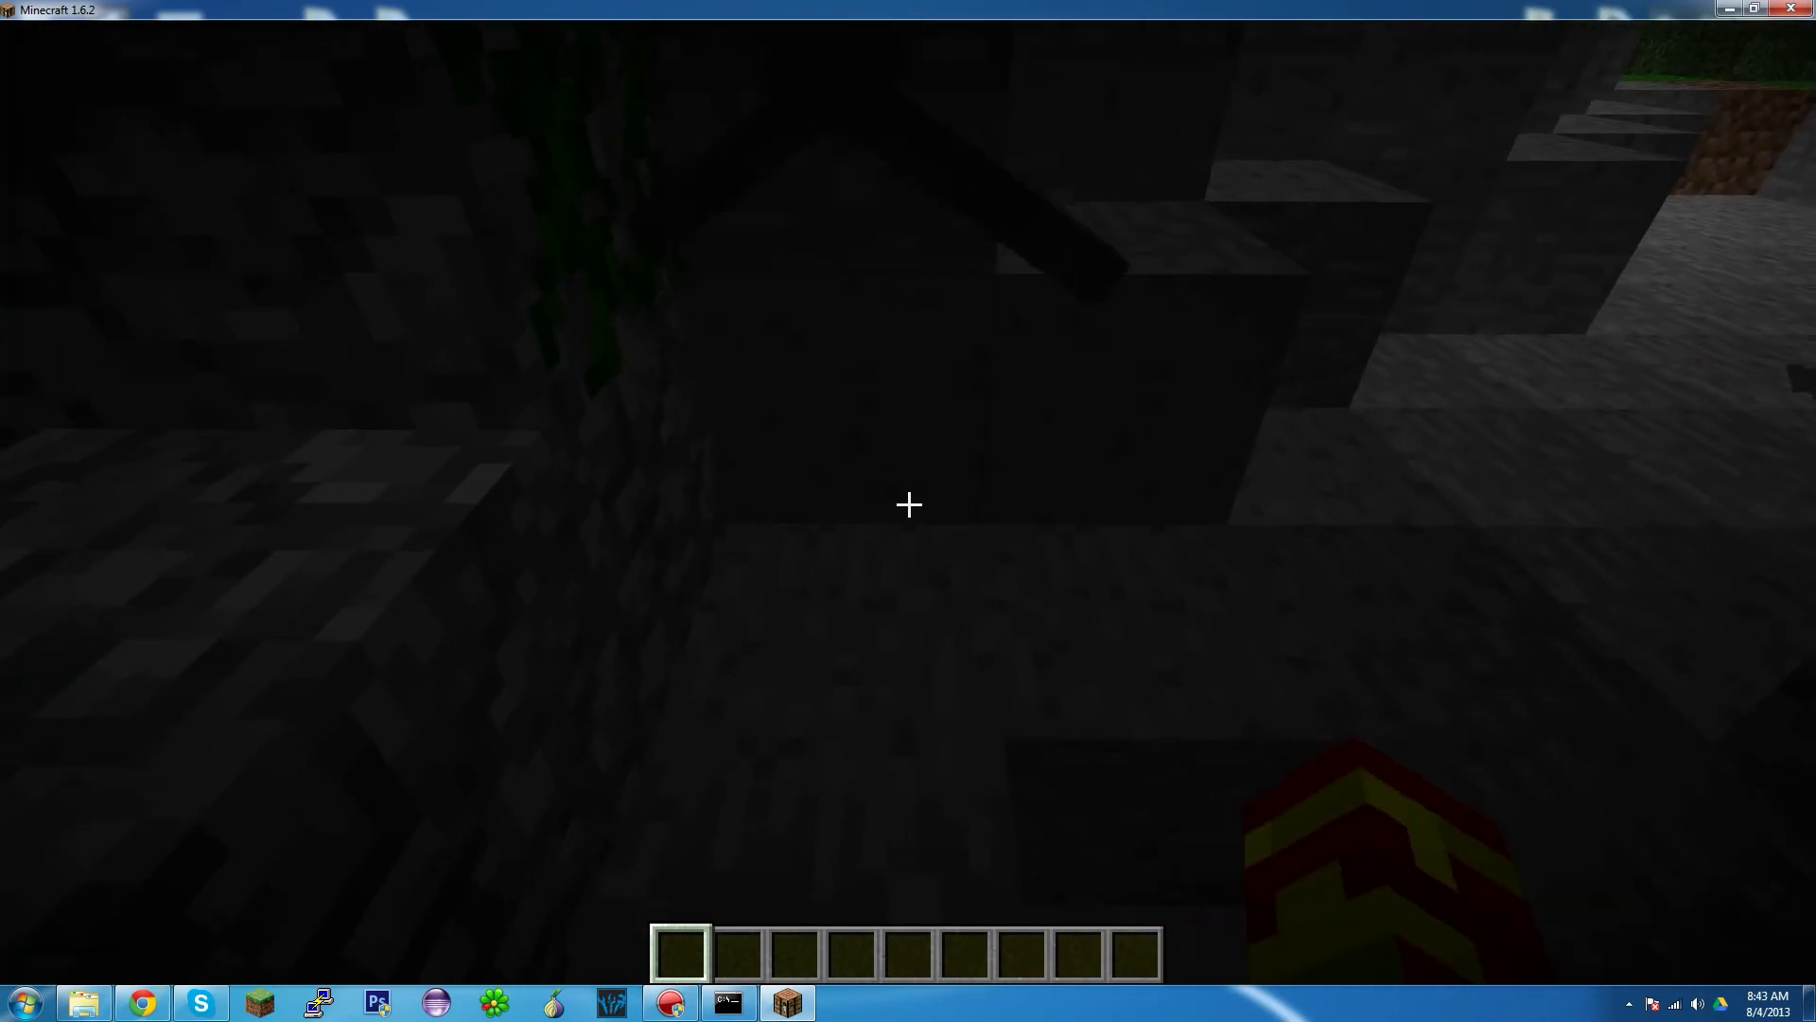
{"action": "left_click", "coordinate": [908, 504]}
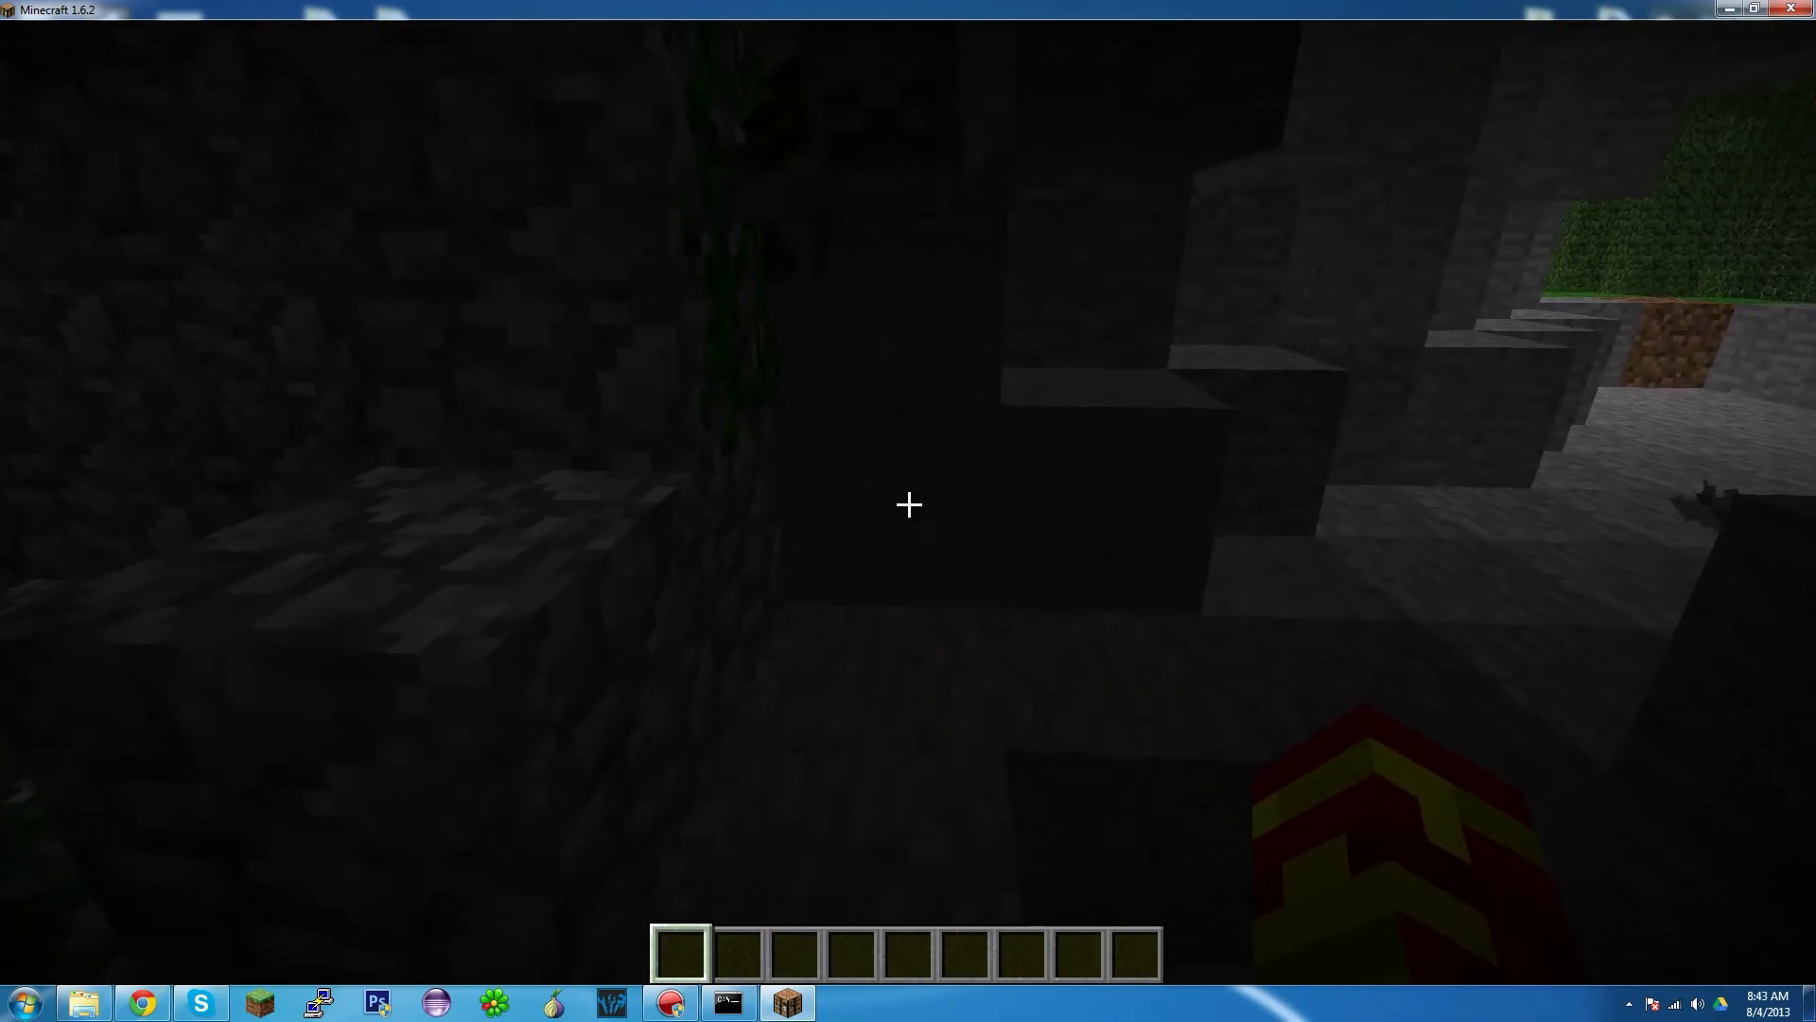
{"action": "left_click", "coordinate": [908, 504]}
- Open the dungeon chest and transfer all its contents, including the name tag, saddle, music disc, iron ingots, bucket and wheat, to the inventory
{"action": "key", "text": "w"}
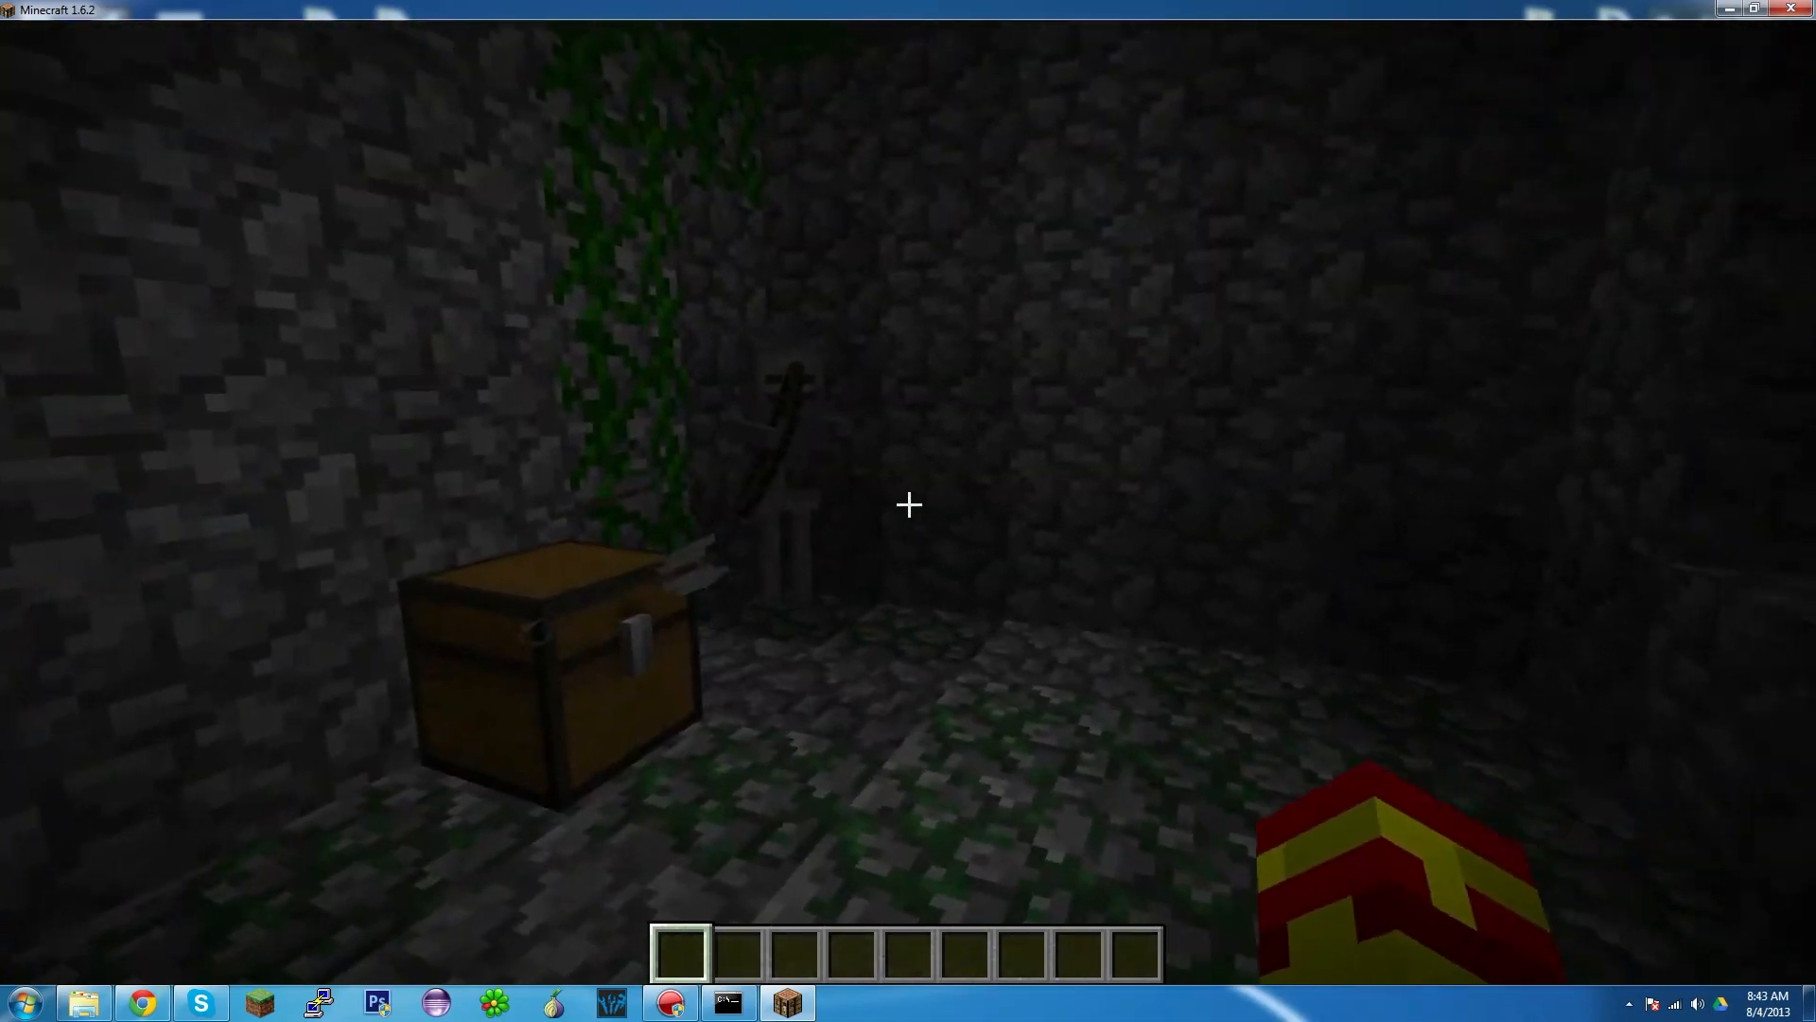
{"action": "right_click", "coordinate": [908, 505]}
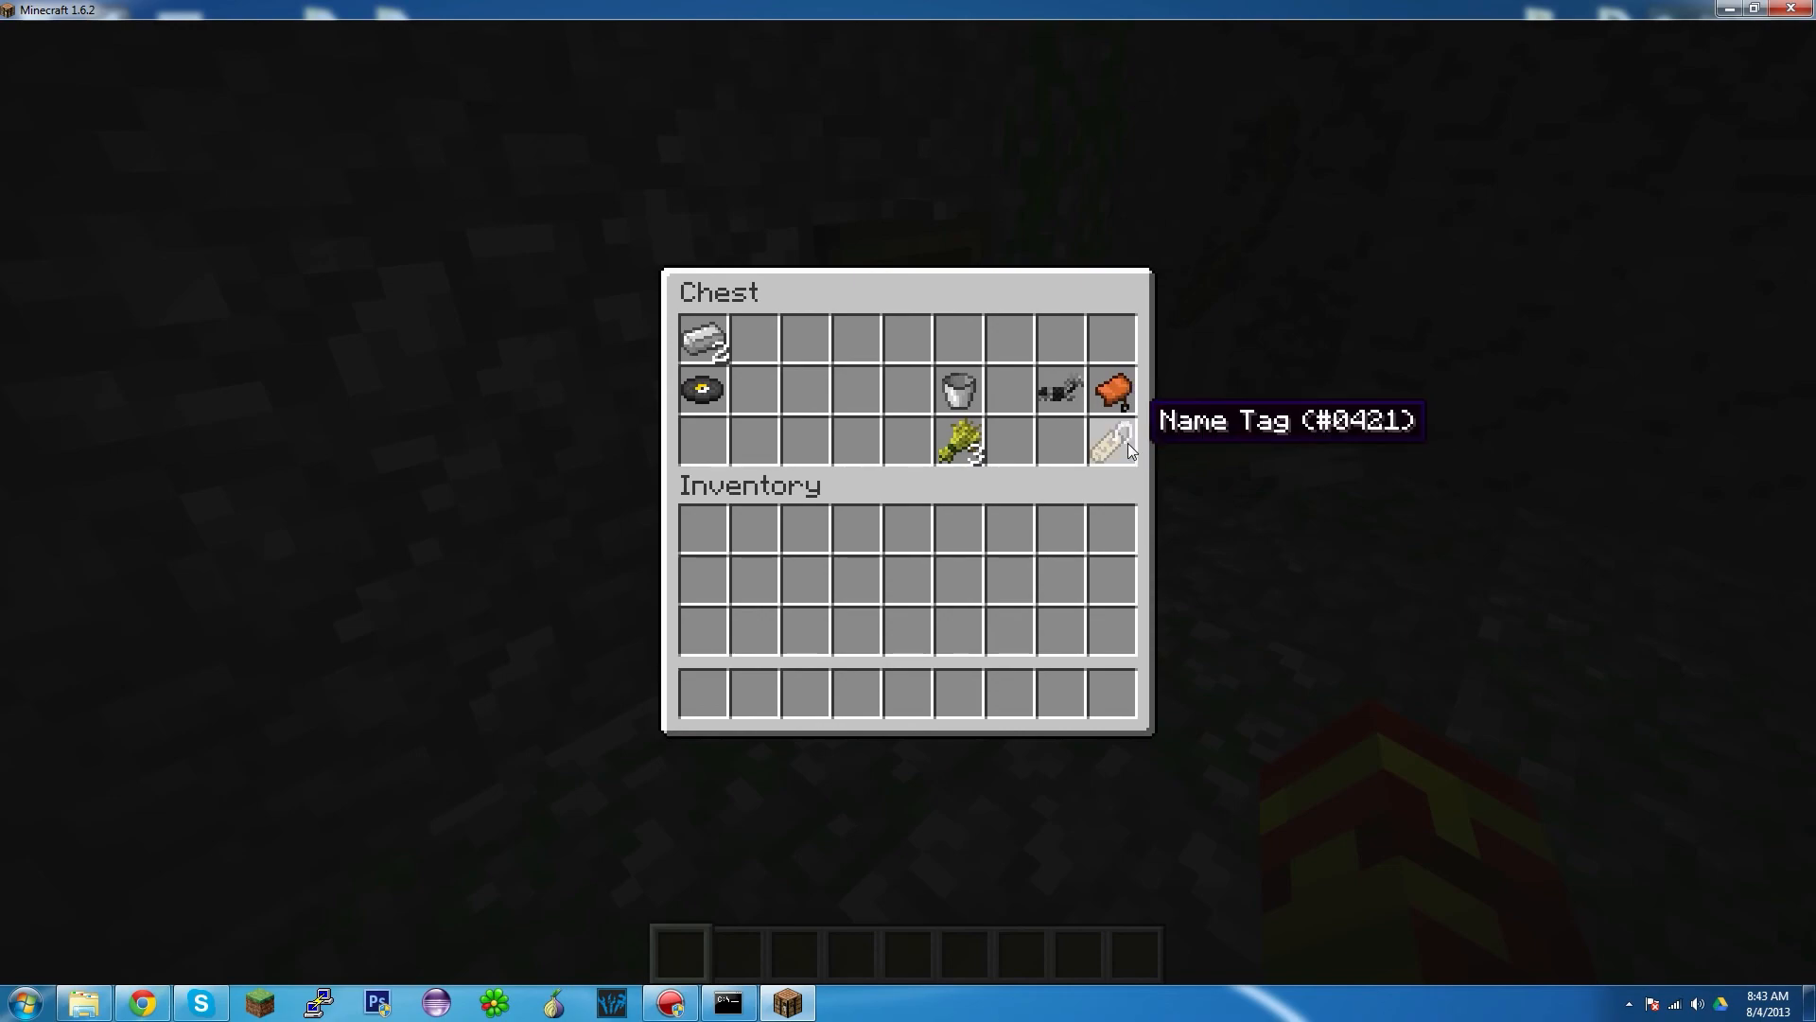
{"action": "left_click", "coordinate": [1107, 396], "text": "shift"}
{"action": "left_click", "coordinate": [1059, 392], "text": "shift"}
{"action": "left_click", "coordinate": [711, 393], "text": "shift"}
{"action": "left_click", "coordinate": [704, 352], "text": "shift"}
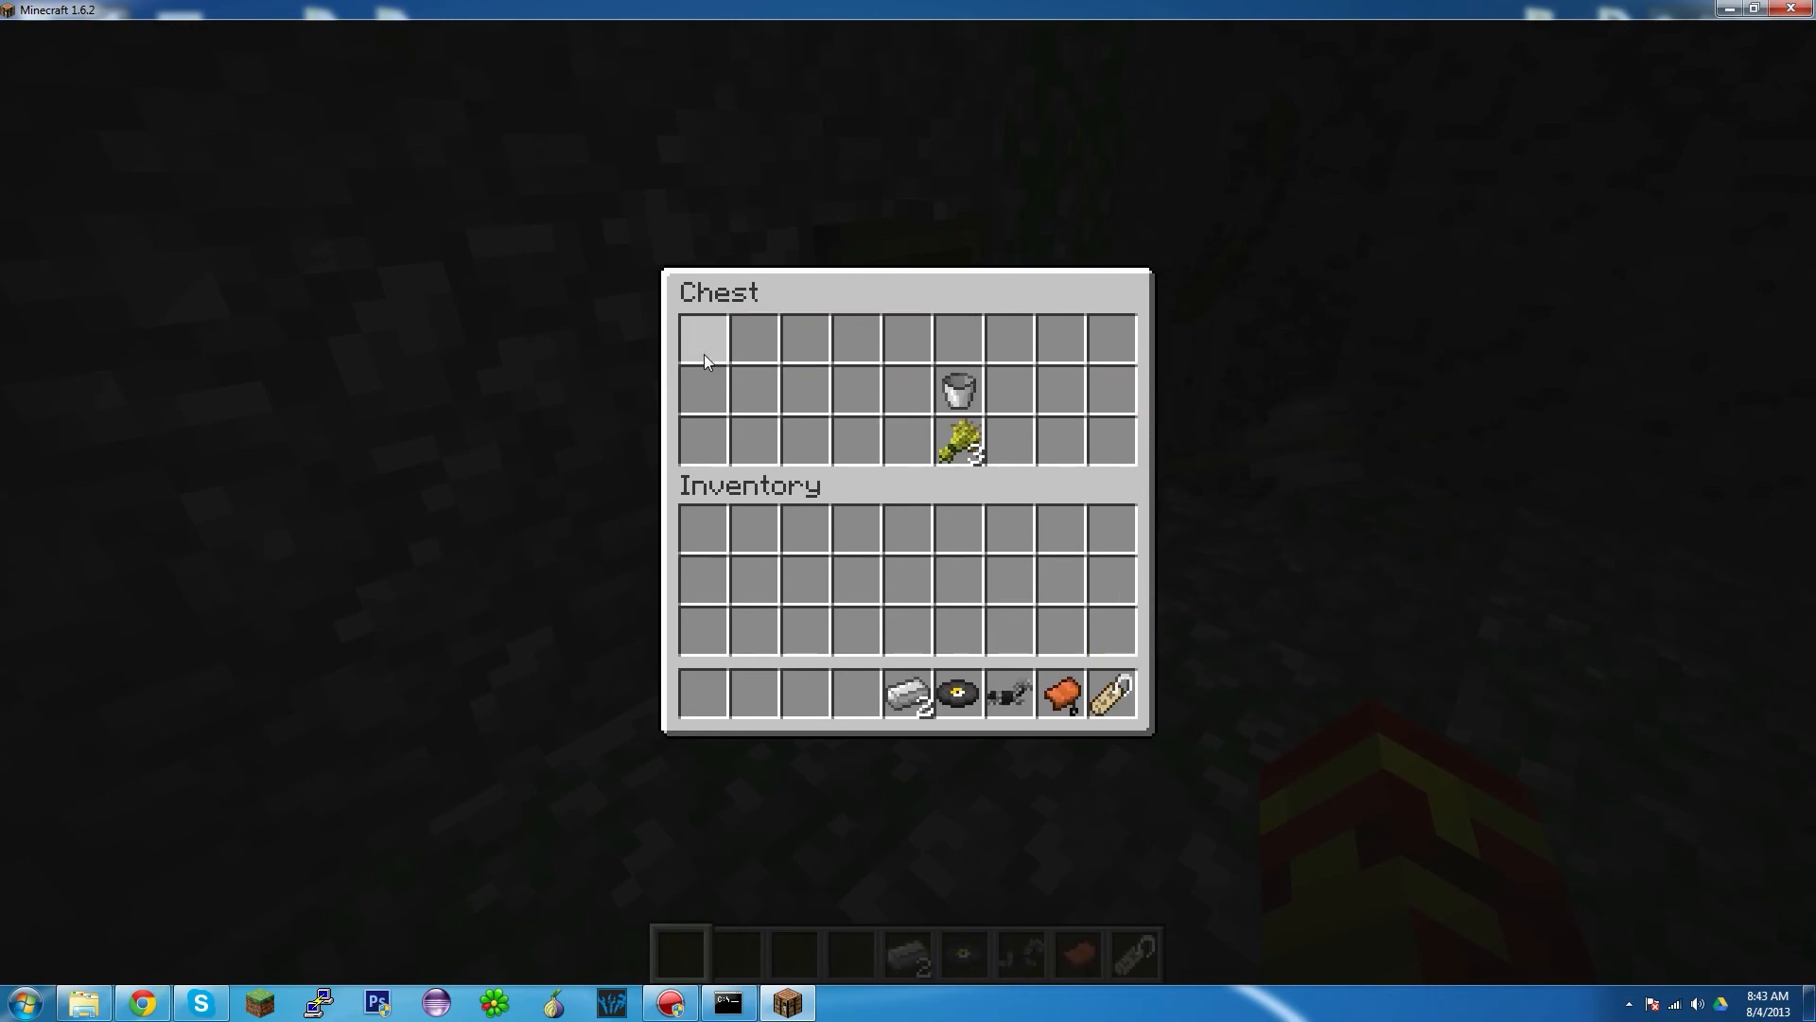
{"action": "left_click", "coordinate": [957, 387], "text": "shift"}
{"action": "left_click", "coordinate": [958, 448], "text": "shift"}
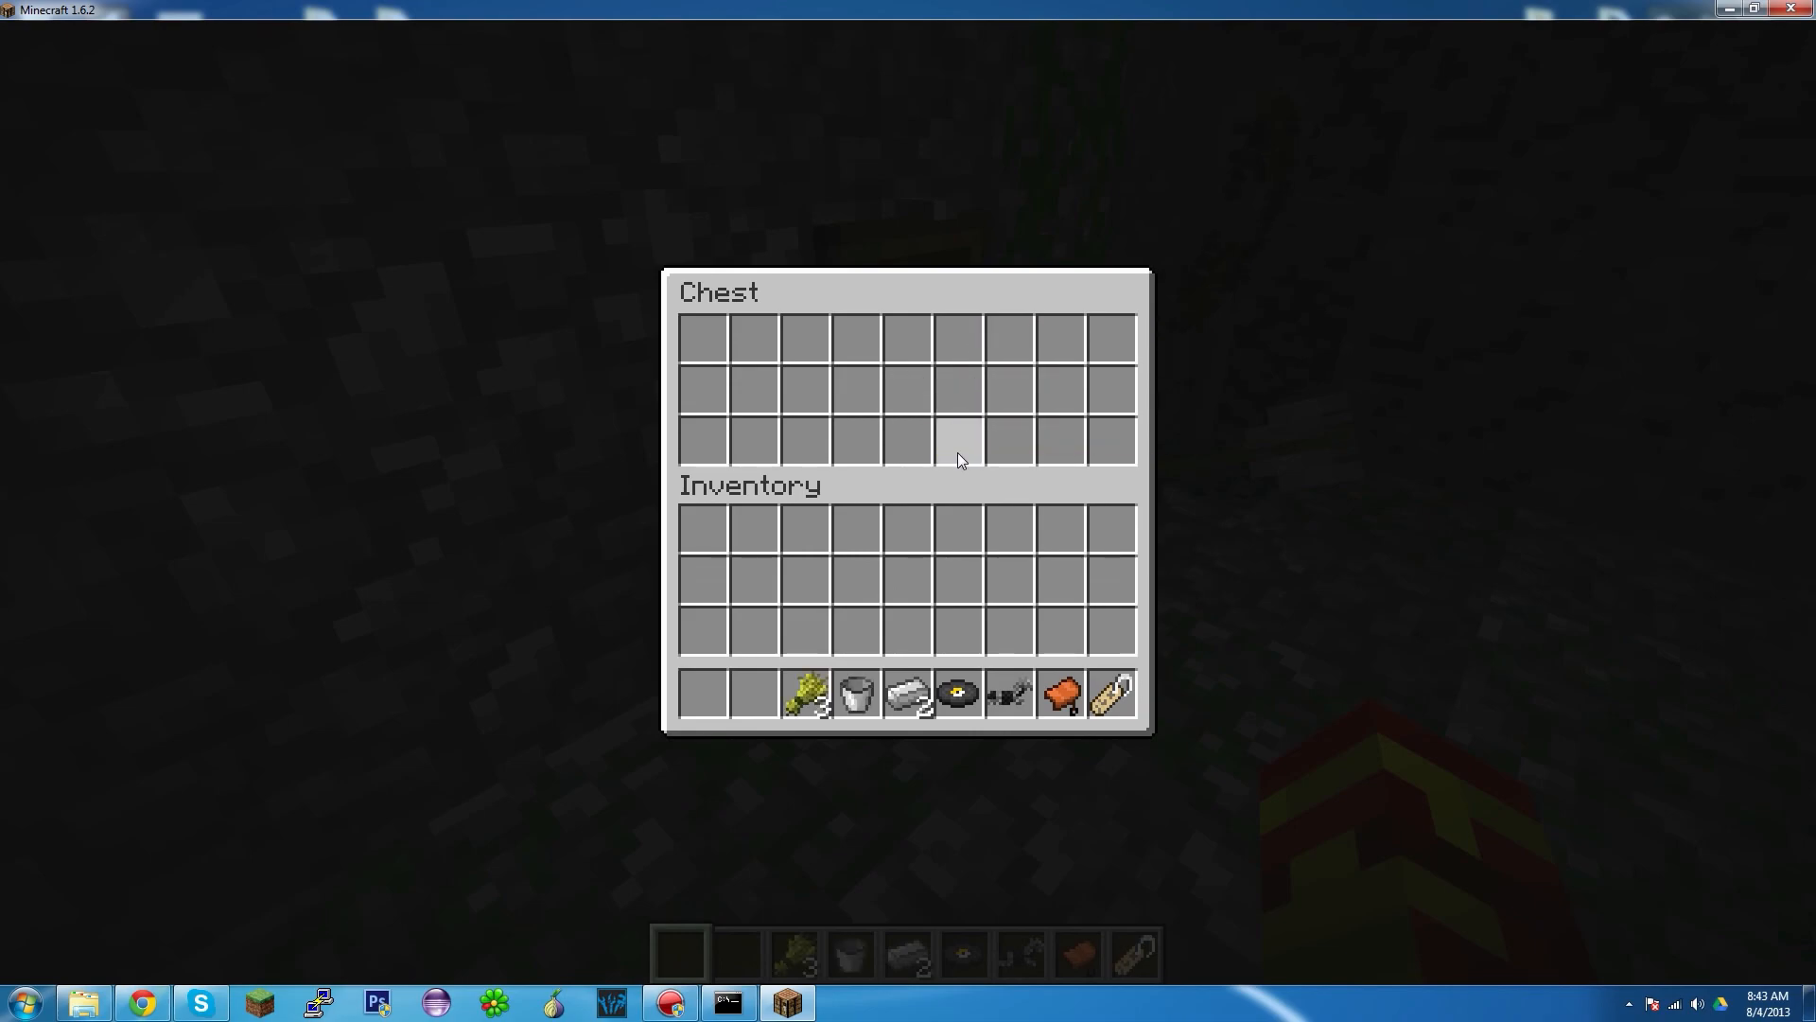
{"action": "key", "text": "Escape"}
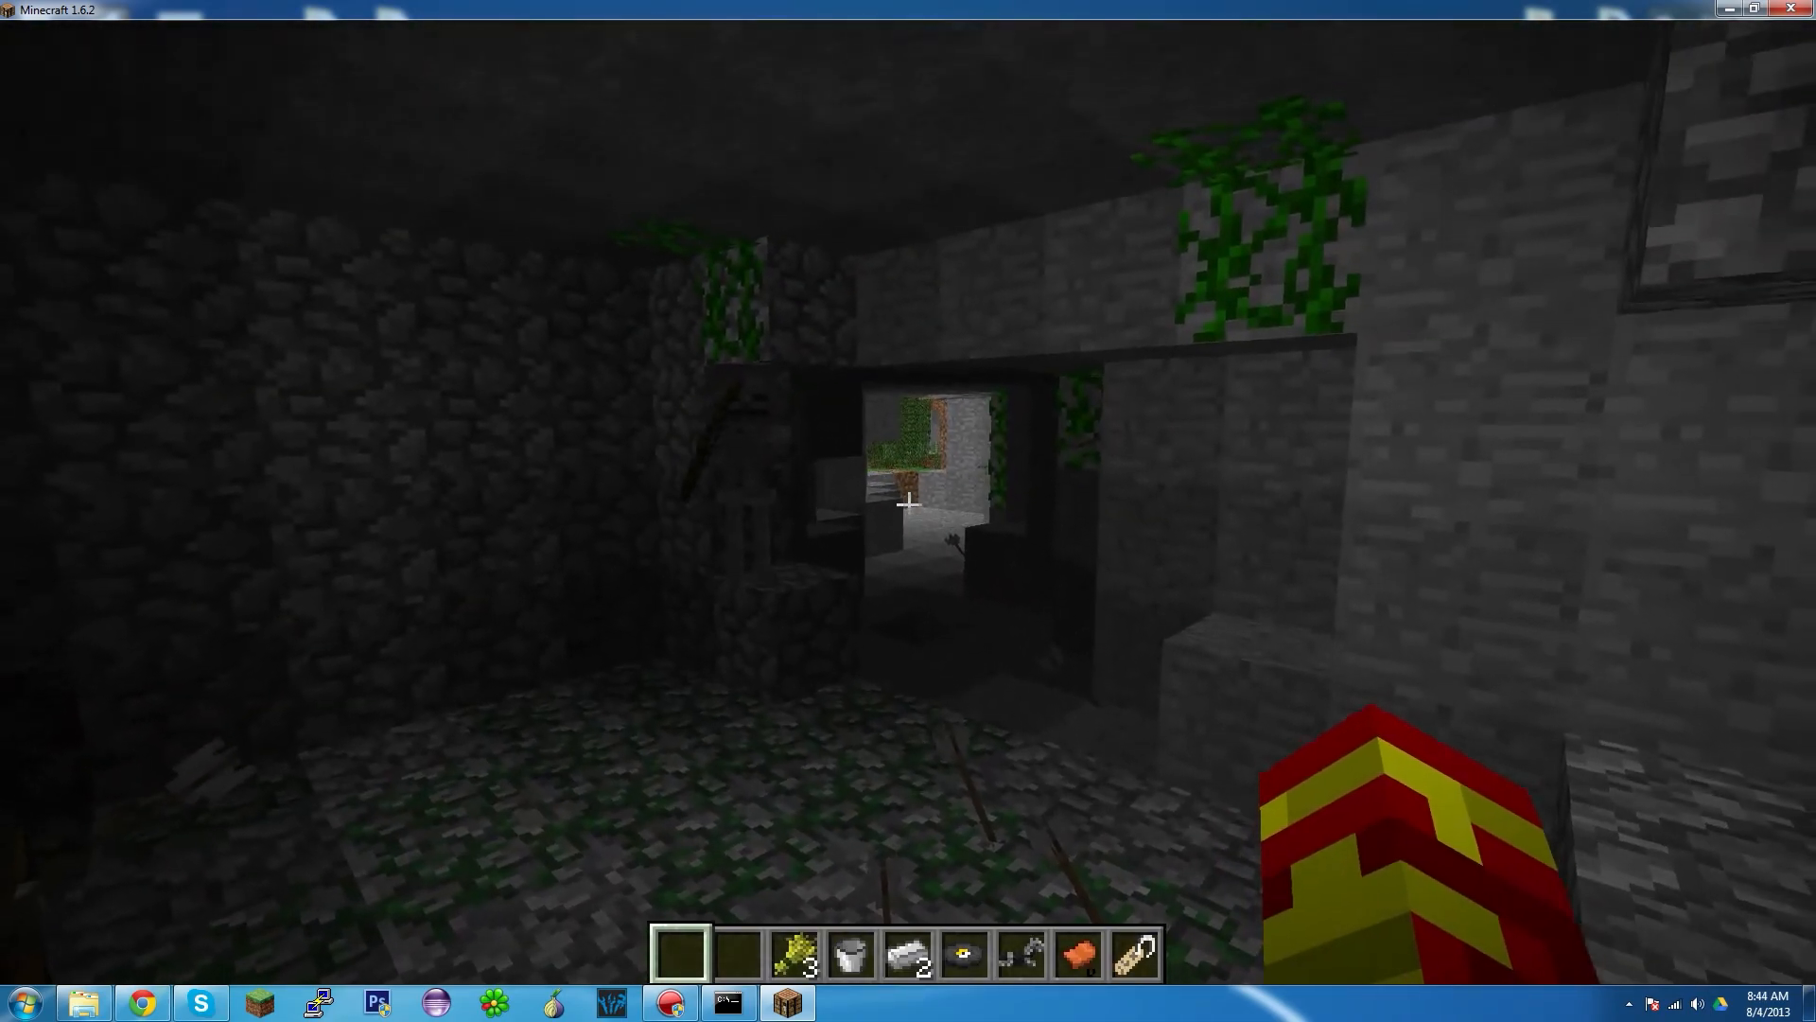